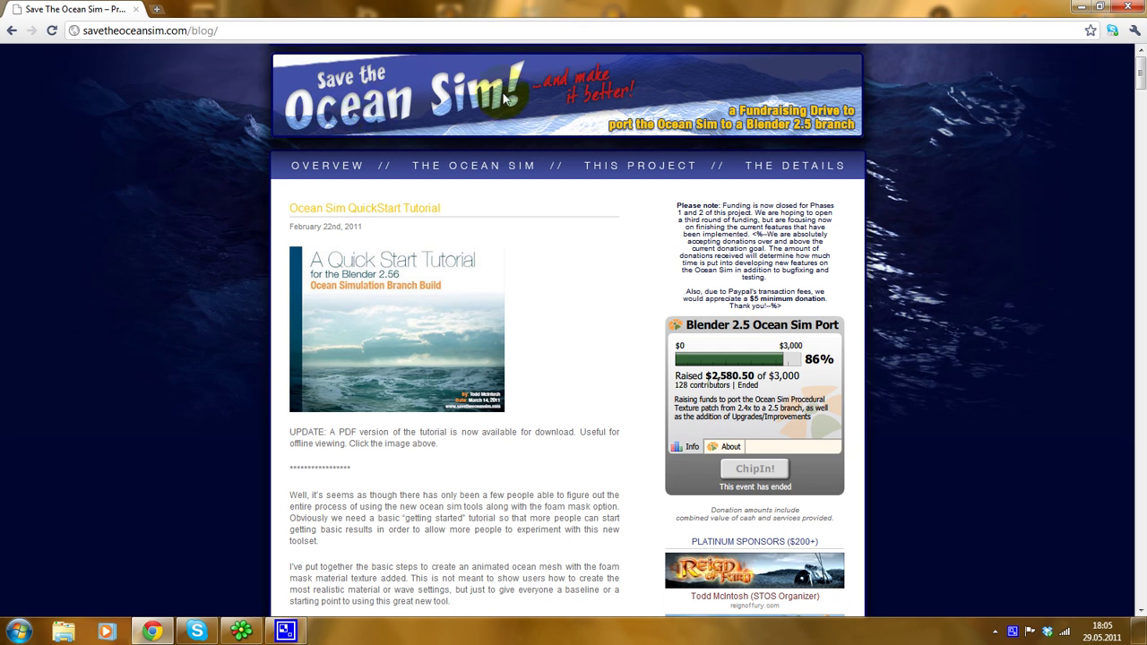
Step: Open the download page for recent Blender 2.5 Ocean Sim builds from the first Mesh/Camera Setup instruction of the QuickStart tutorial
{"action": "scroll", "coordinate": [459, 184], "scroll_direction": "down", "scroll_amount": 2}
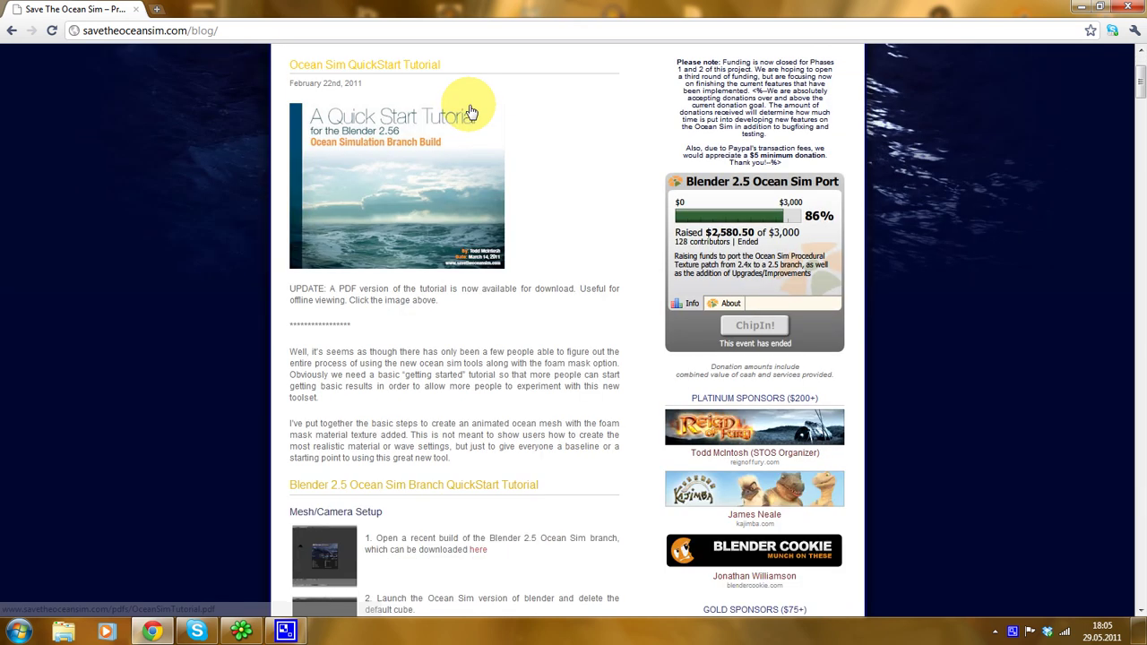
{"action": "scroll", "coordinate": [448, 224], "scroll_direction": "up", "scroll_amount": 2}
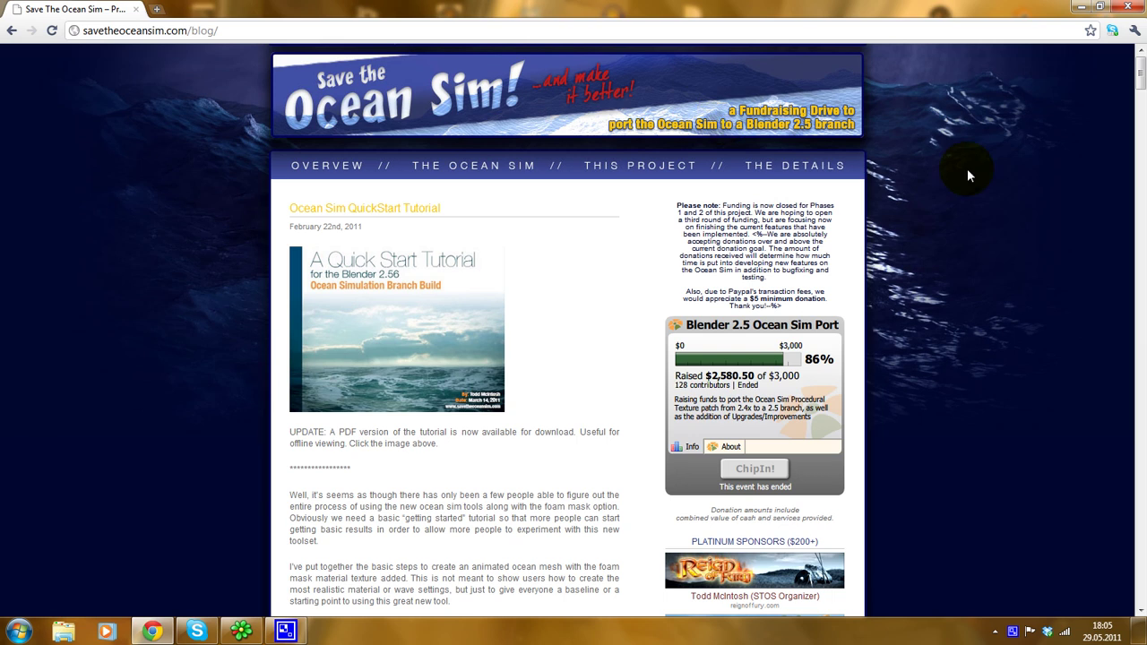
{"action": "scroll", "coordinate": [487, 256], "scroll_direction": "down", "scroll_amount": 2}
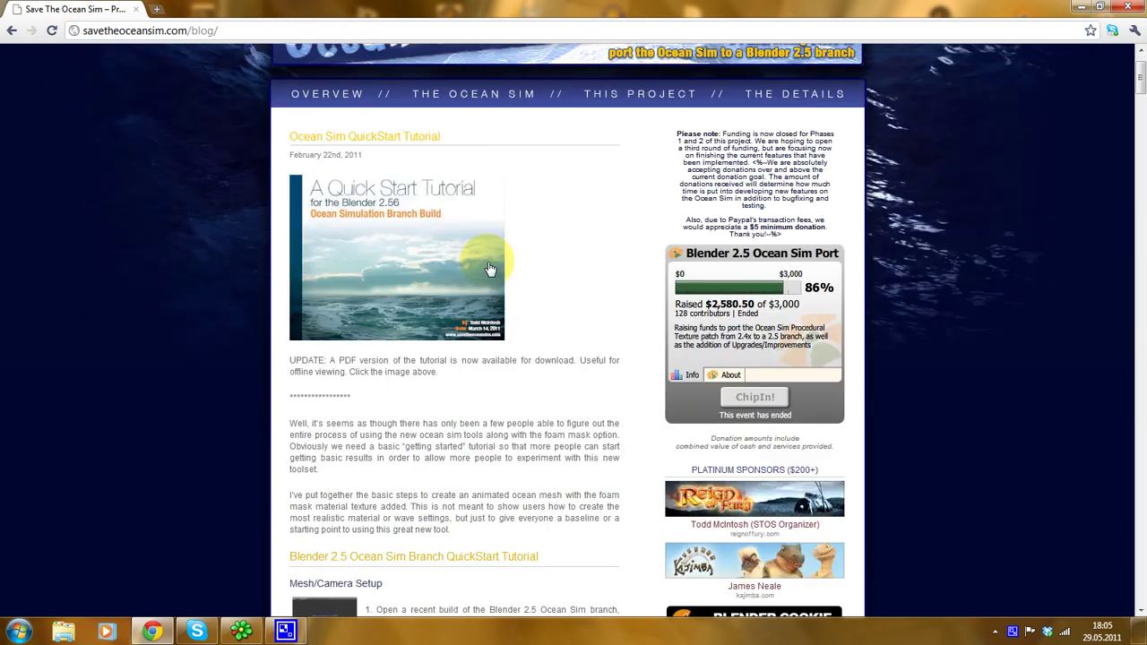
{"action": "scroll", "coordinate": [430, 278], "scroll_direction": "up", "scroll_amount": 2}
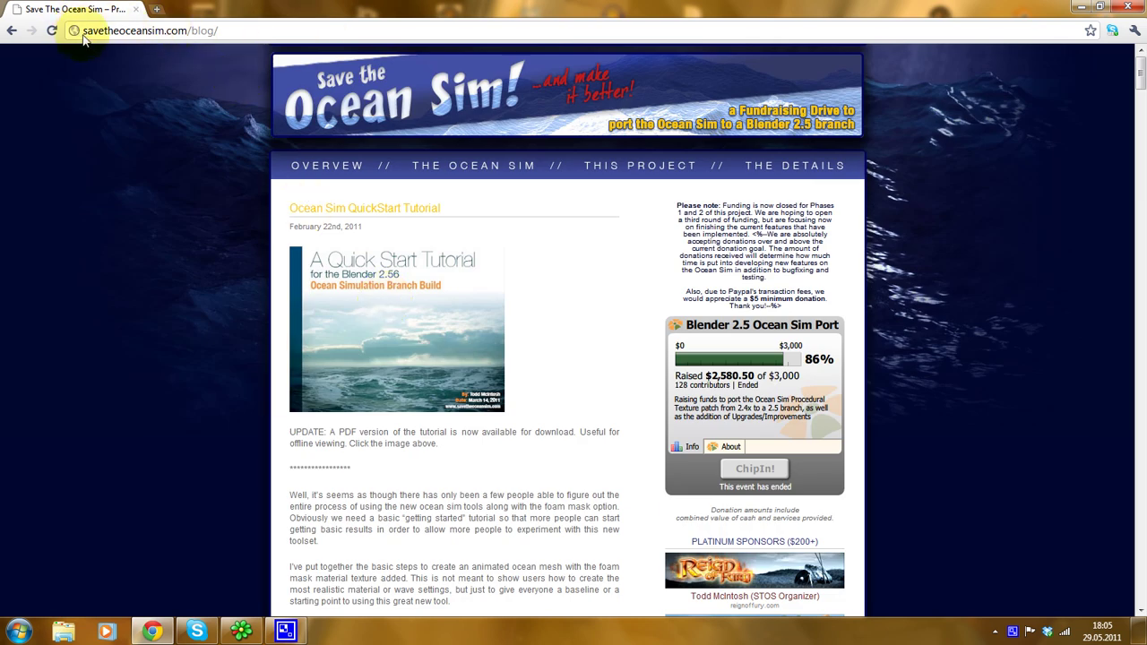
{"action": "scroll", "coordinate": [365, 414], "scroll_direction": "down", "scroll_amount": 3}
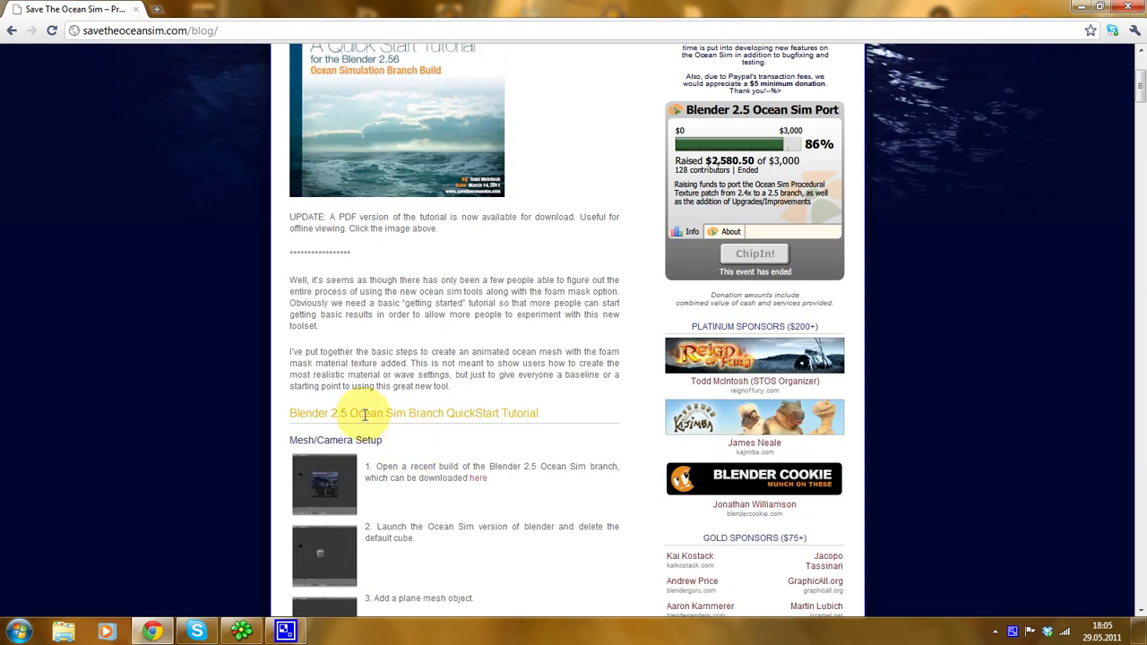
{"action": "scroll", "coordinate": [364, 414], "scroll_direction": "down", "scroll_amount": 1}
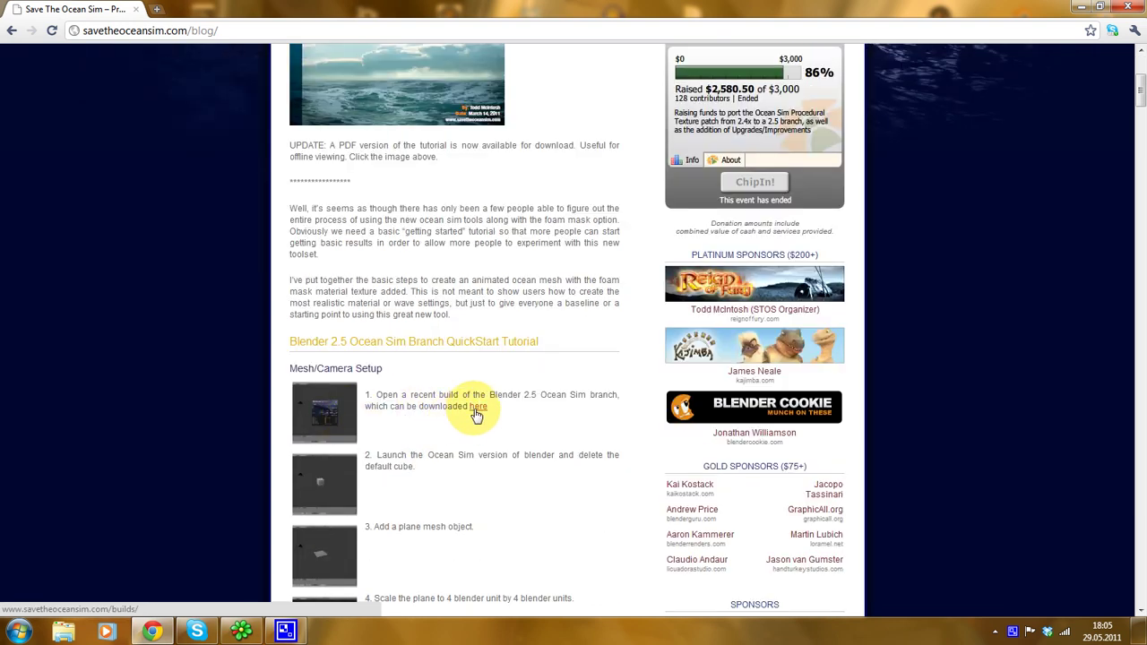
{"action": "left_click", "coordinate": [475, 410]}
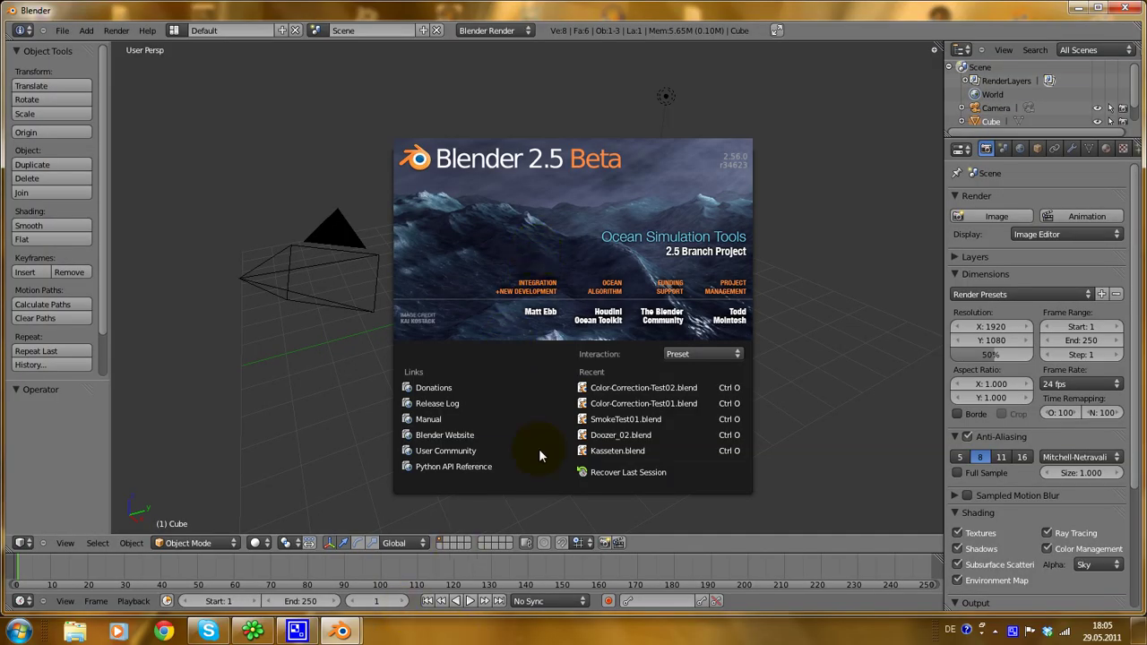
Step: Switch to Blender, dismiss the splash screen and add an Ocean modifier to the default cube
{"action": "left_click", "coordinate": [782, 291]}
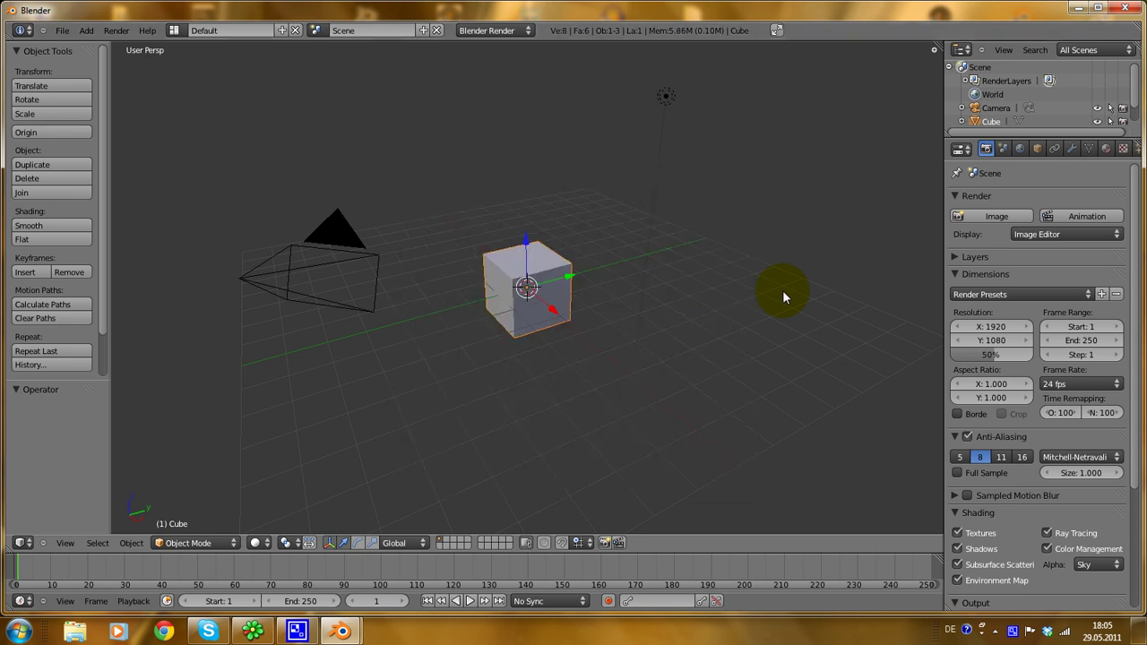
{"action": "scroll", "coordinate": [504, 322], "scroll_direction": "down", "scroll_amount": 2}
{"action": "scroll", "coordinate": [501, 316], "scroll_direction": "up", "scroll_amount": 5}
{"action": "scroll", "coordinate": [497, 304], "scroll_direction": "down", "scroll_amount": 3}
{"action": "left_click", "coordinate": [1072, 150]}
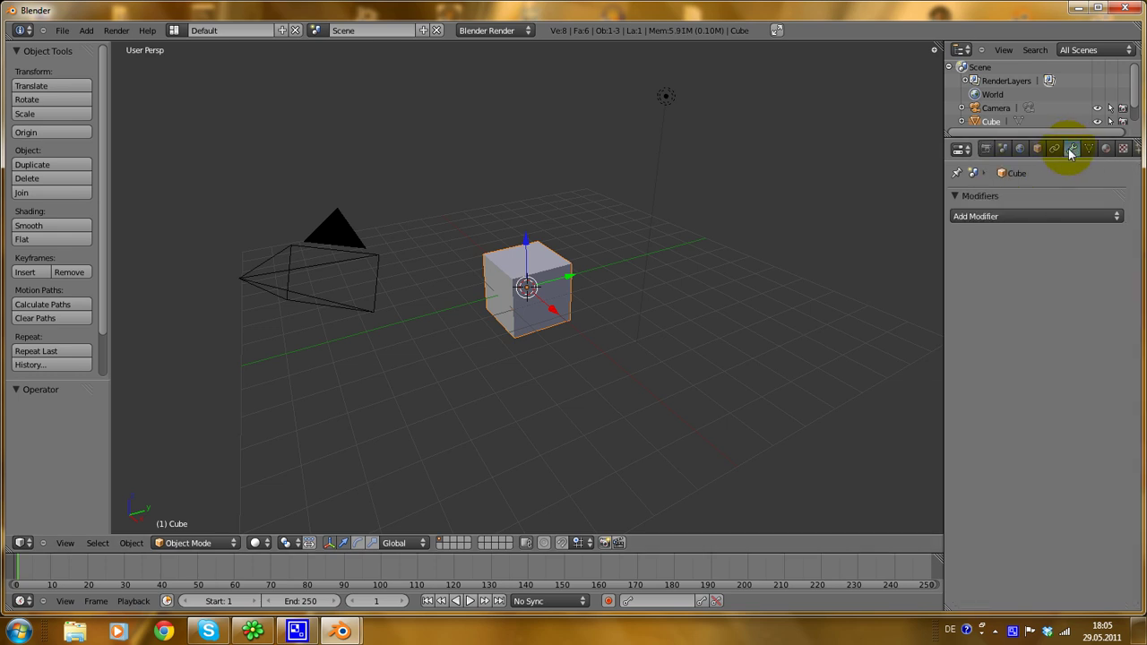
{"action": "left_click", "coordinate": [993, 218]}
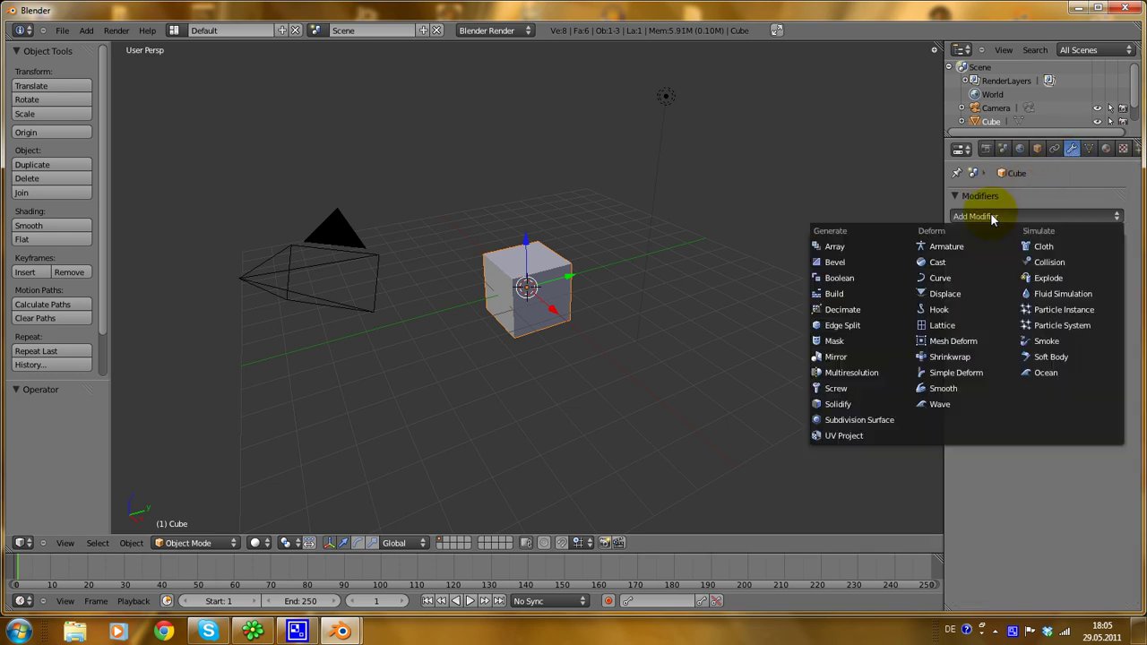
{"action": "left_click", "coordinate": [1044, 378]}
{"action": "scroll", "coordinate": [411, 262], "scroll_direction": "down", "scroll_amount": 6}
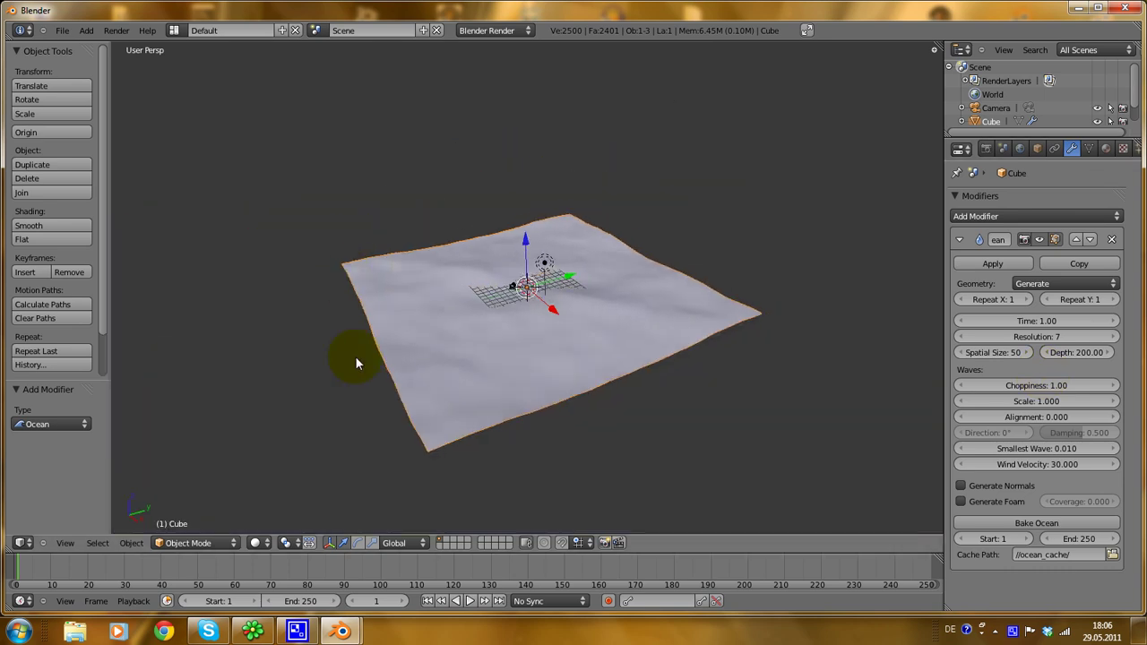
Step: Set the Ocean modifier's spatial size to 15
{"action": "middle_click_drag", "start_coordinate": [353, 362], "coordinate": [501, 383]}
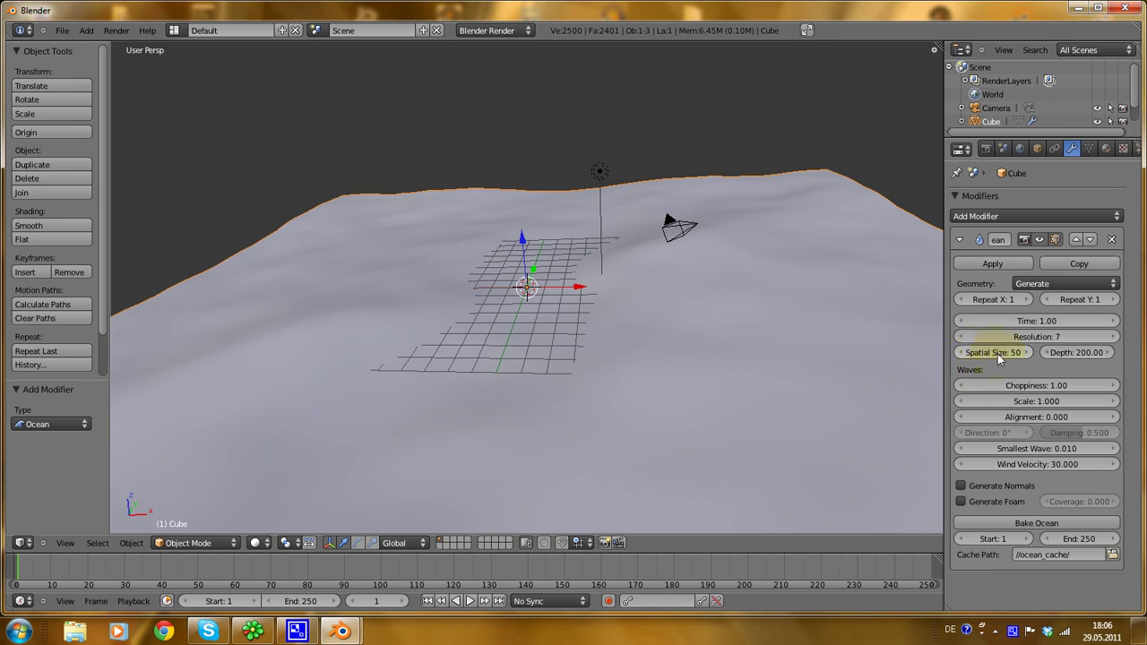
{"action": "left_click_drag", "start_coordinate": [1002, 357], "coordinate": [971, 357]}
{"action": "left_click", "coordinate": [970, 356]}
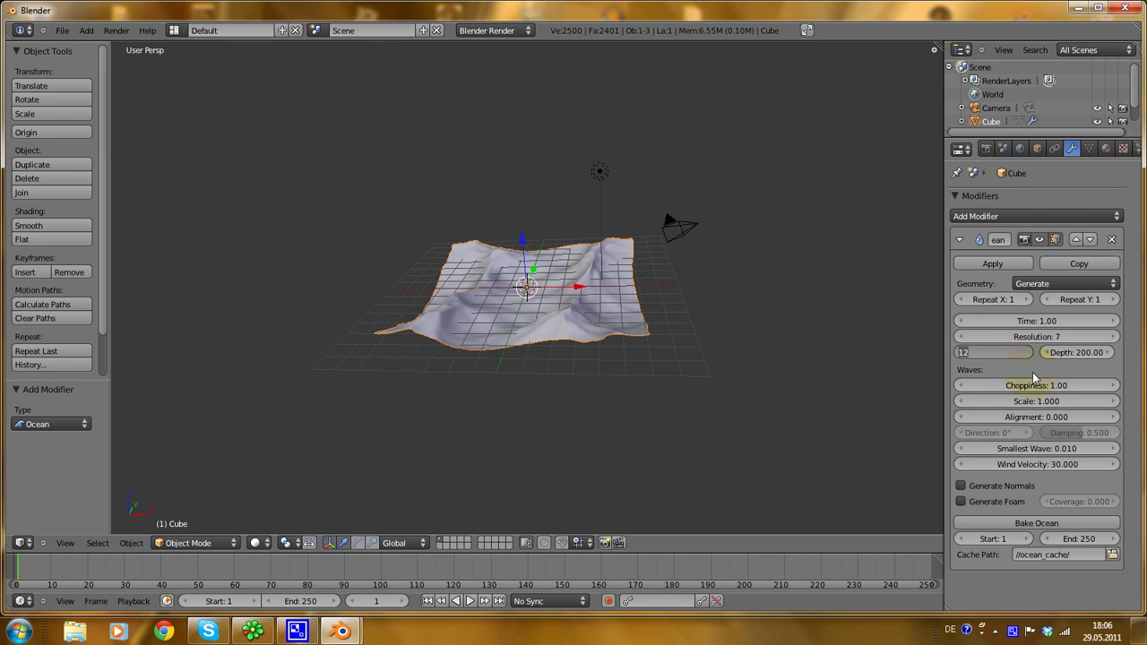
{"action": "left_click", "coordinate": [1013, 363]}
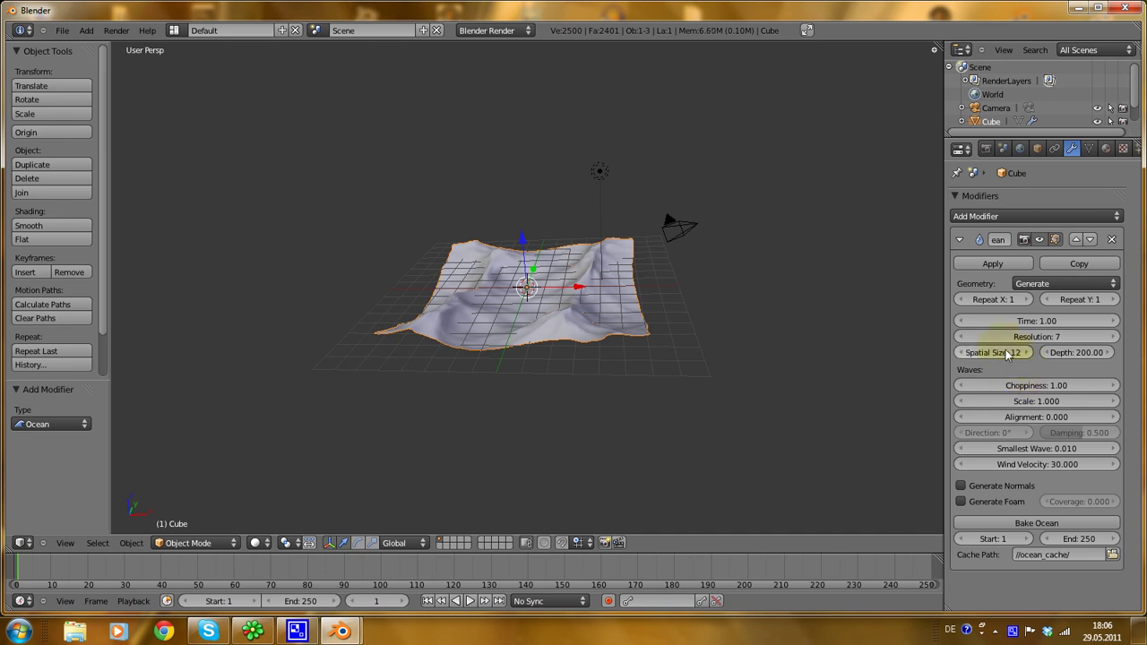
{"action": "left_click", "coordinate": [1030, 348]}
{"action": "left_click", "coordinate": [1030, 349]}
{"action": "left_click", "coordinate": [1030, 352]}
Step: Examine the wave shapes of the ocean mesh up close and from several angles
{"action": "scroll", "coordinate": [512, 364], "scroll_direction": "up", "scroll_amount": 6}
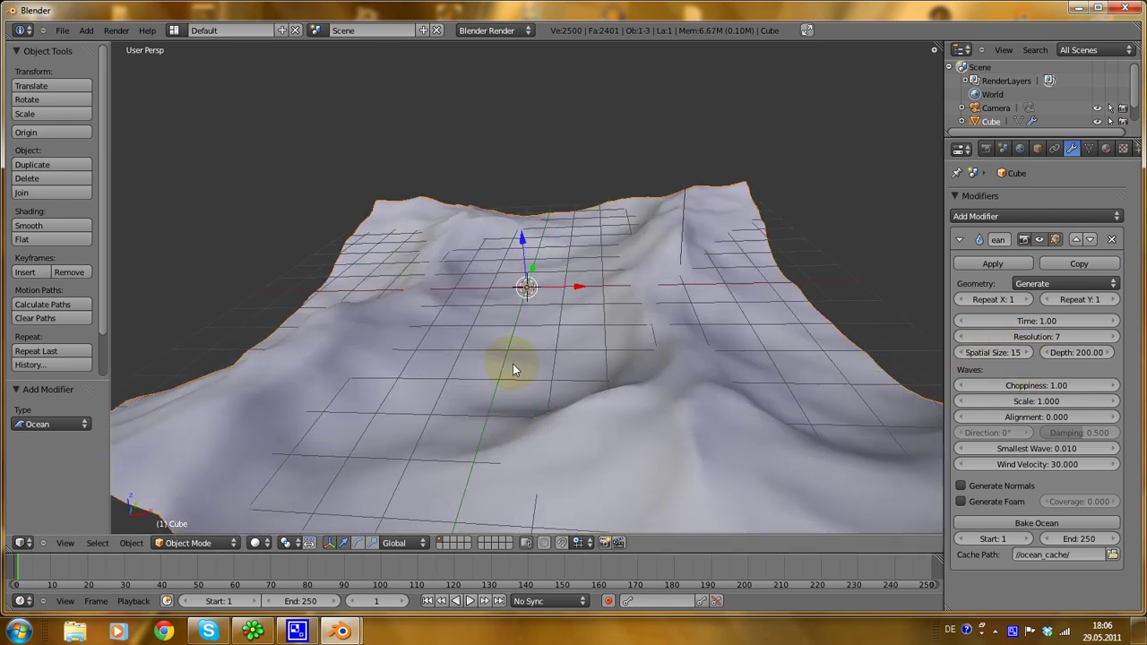
{"action": "scroll", "coordinate": [512, 364], "scroll_direction": "down", "scroll_amount": 1}
{"action": "scroll", "coordinate": [589, 371], "scroll_direction": "up", "scroll_amount": 1}
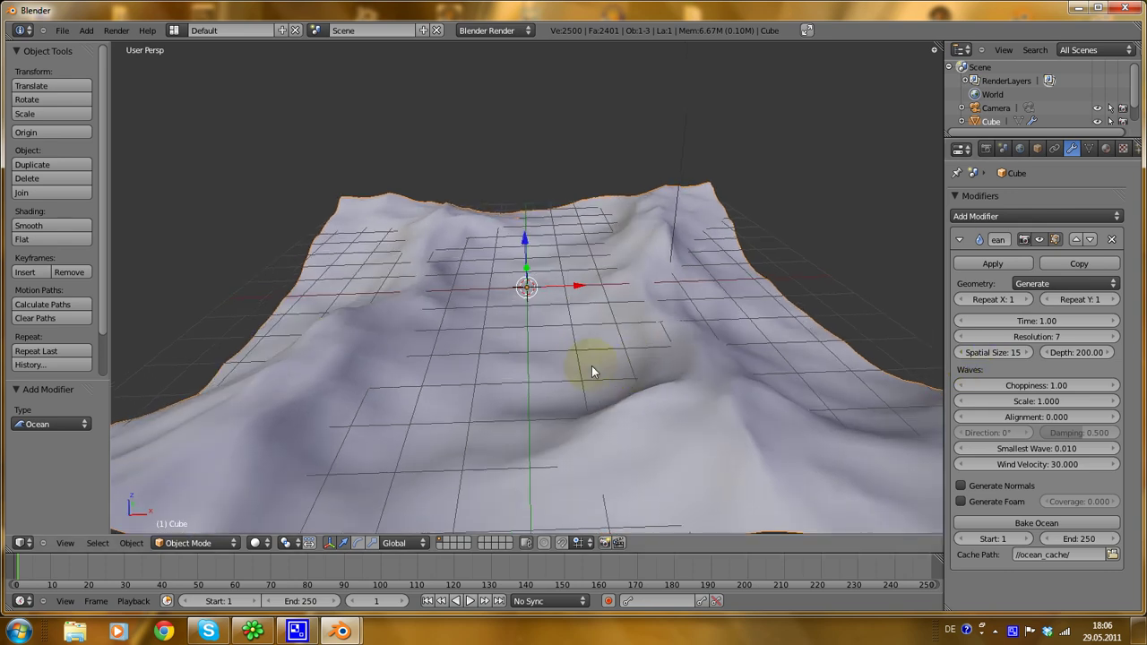
{"action": "scroll", "coordinate": [269, 363], "scroll_direction": "down", "scroll_amount": 5}
{"action": "middle_click_drag", "start_coordinate": [376, 392], "coordinate": [690, 368]}
{"action": "scroll", "coordinate": [482, 359], "scroll_direction": "up", "scroll_amount": 5}
{"action": "middle_click_drag", "start_coordinate": [481, 359], "coordinate": [482, 325]}
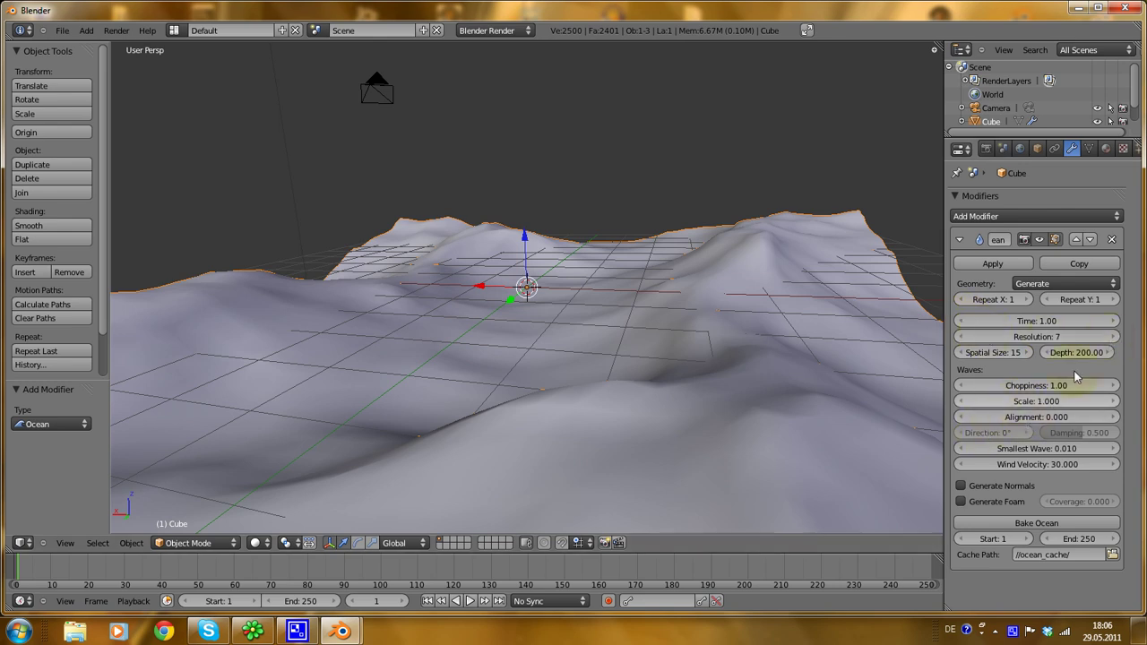
Step: Raise the Ocean modifier's resolution step by step to 17
{"action": "left_click", "coordinate": [1109, 341]}
{"action": "left_click", "coordinate": [1110, 342]}
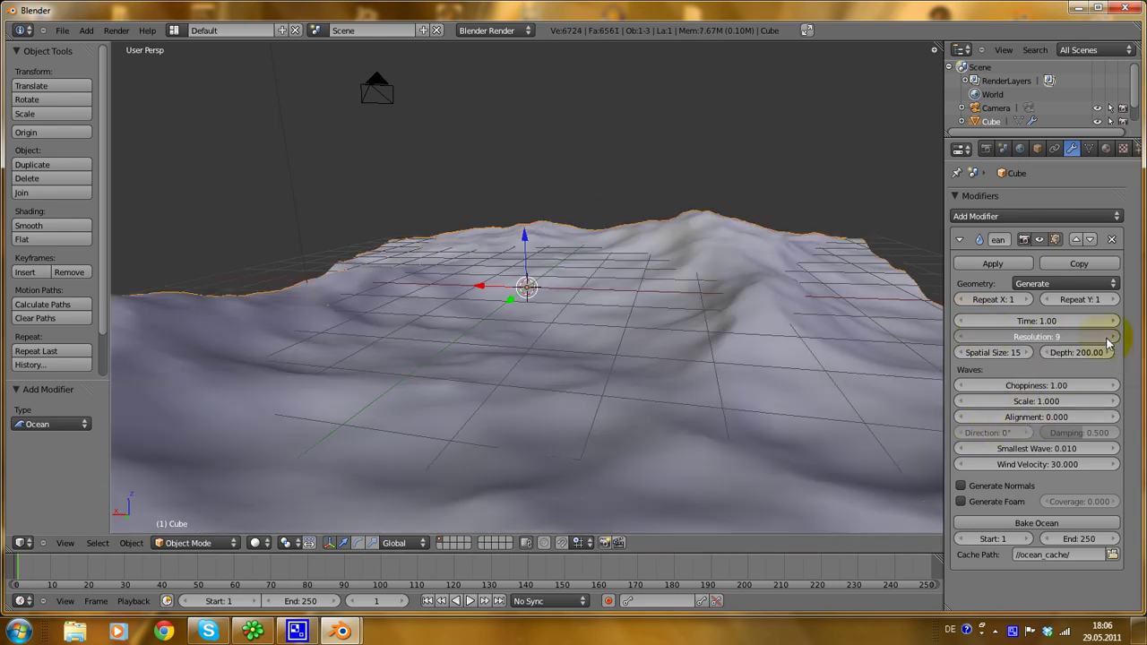
{"action": "left_click", "coordinate": [1110, 341]}
{"action": "left_click", "coordinate": [1109, 342]}
{"action": "left_click", "coordinate": [1109, 342]}
{"action": "left_click", "coordinate": [1109, 342]}
{"action": "left_click", "coordinate": [1109, 341]}
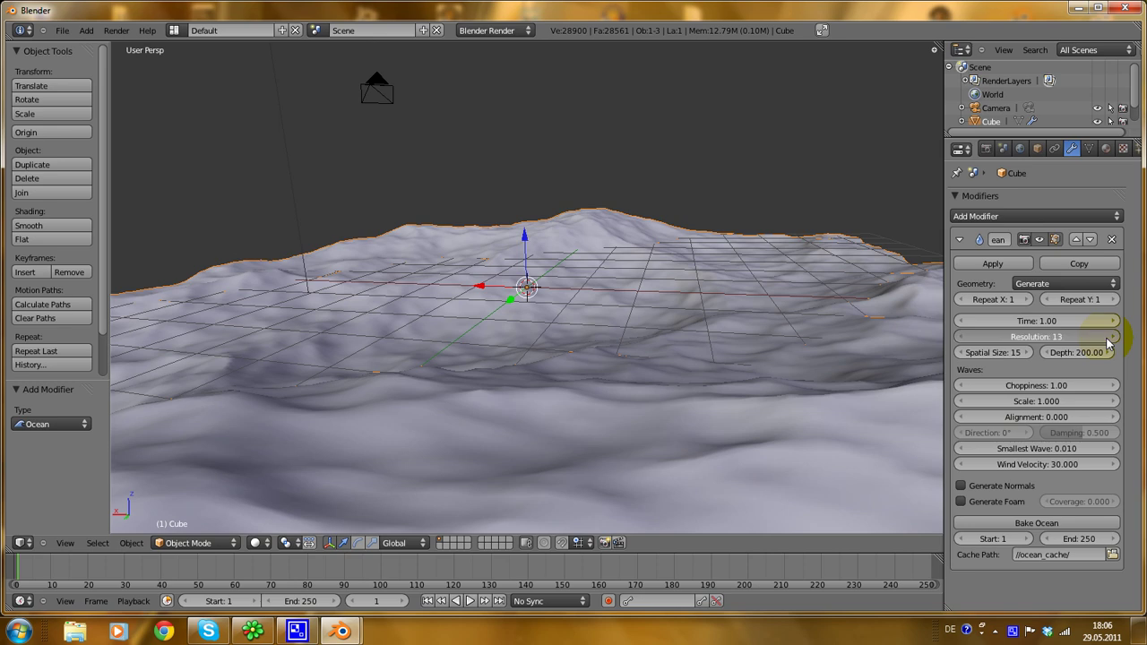
{"action": "left_click", "coordinate": [1110, 341]}
{"action": "left_click", "coordinate": [1109, 341]}
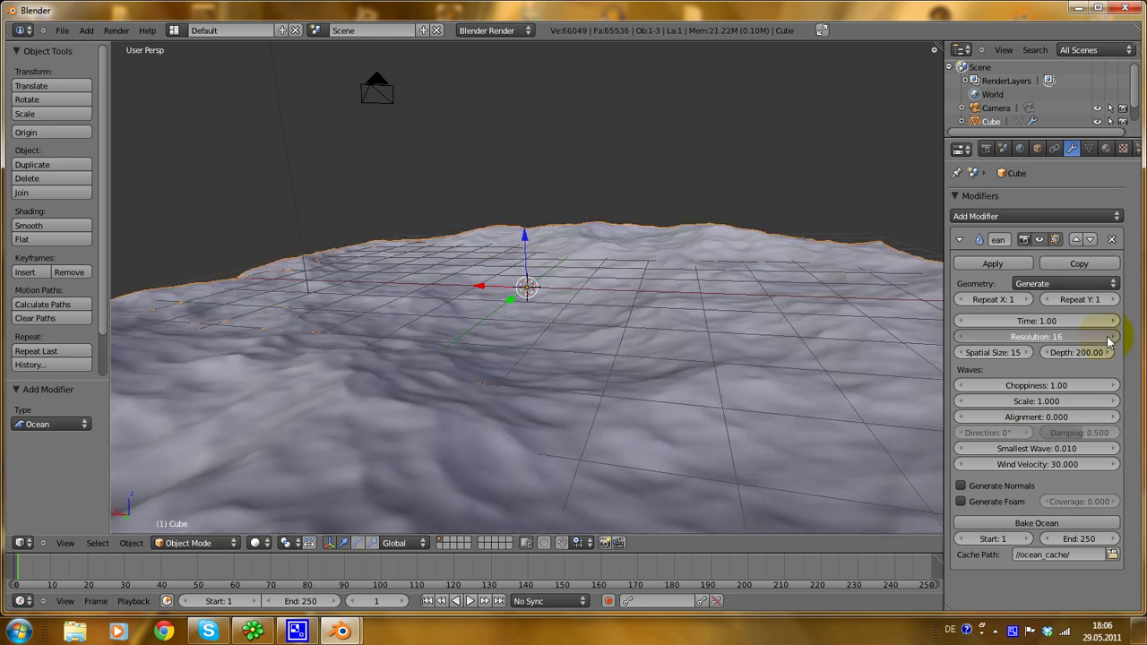
{"action": "left_click", "coordinate": [1110, 342]}
Step: Set the Ocean modifier's resolution to 30
{"action": "middle_click_drag", "start_coordinate": [630, 443], "coordinate": [961, 329]}
{"action": "left_click", "coordinate": [1091, 337]}
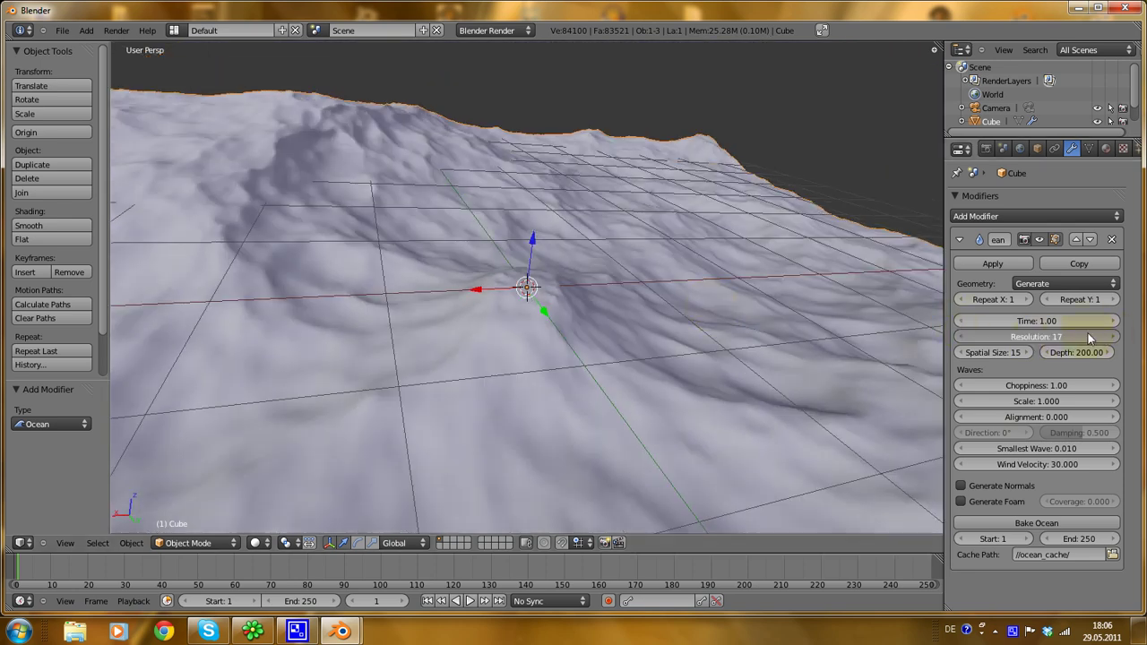
{"action": "left_click", "coordinate": [1038, 337]}
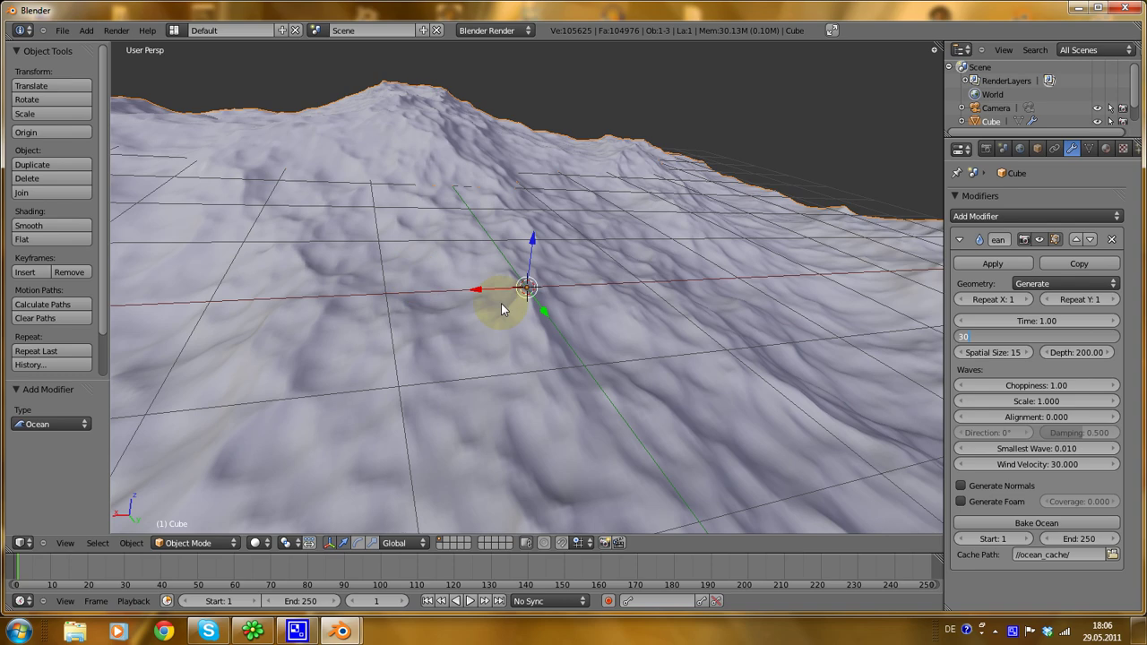
{"action": "type", "text": "30"}
{"action": "key", "text": "Return"}
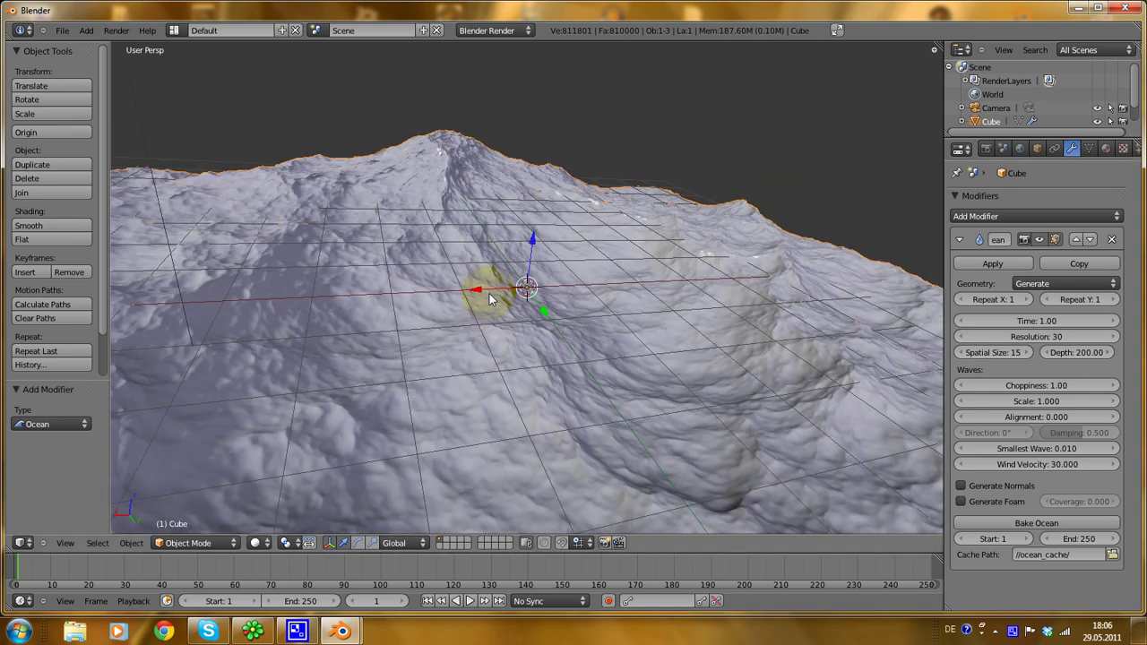
Step: Hide the tool shelf and split the 3D view into two side-by-side areas, making the second a UV/Image Editor
{"action": "middle_click_drag", "start_coordinate": [489, 299], "coordinate": [550, 413]}
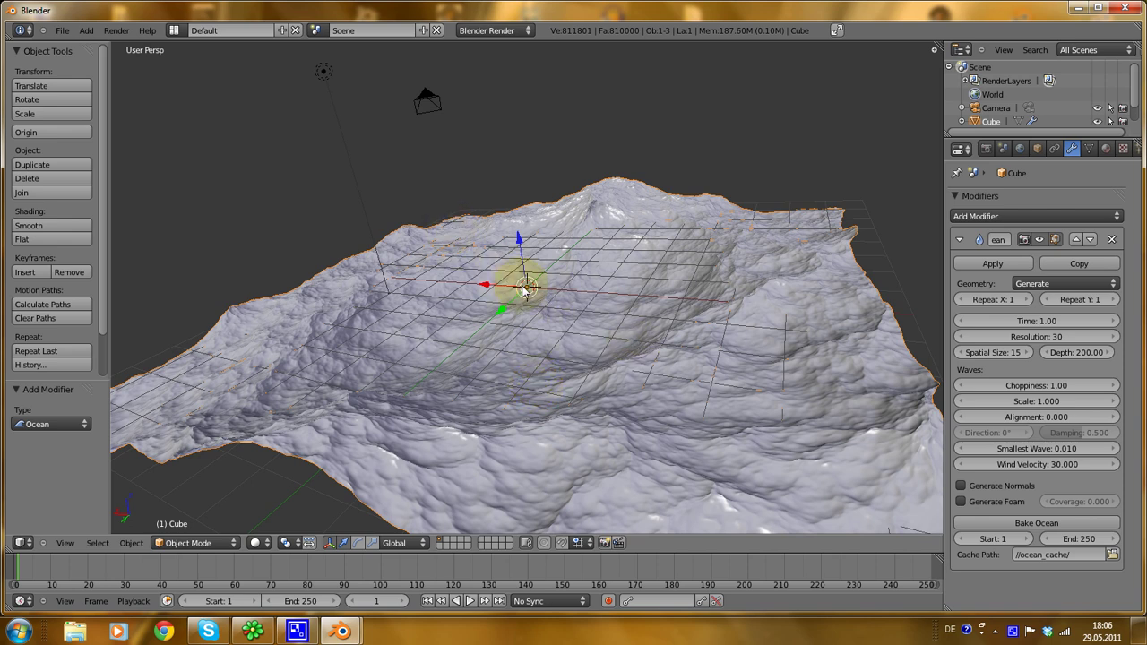
{"action": "middle_click_drag", "start_coordinate": [453, 335], "coordinate": [576, 323]}
{"action": "scroll", "coordinate": [575, 323], "scroll_direction": "up", "scroll_amount": 2}
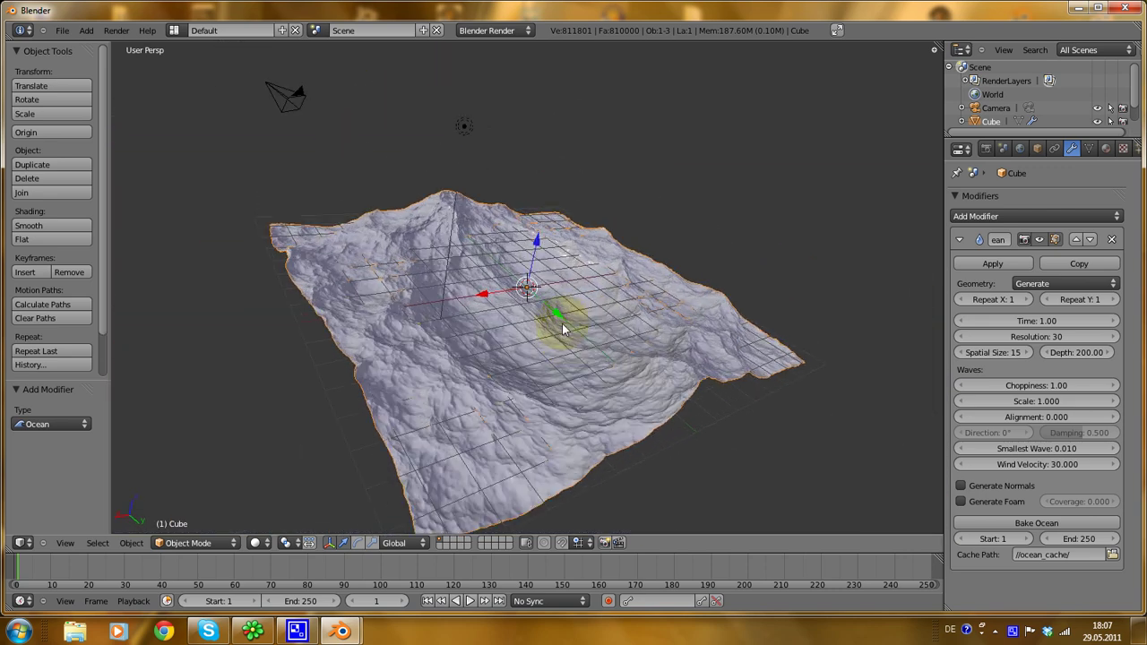
{"action": "scroll", "coordinate": [555, 335], "scroll_direction": "up", "scroll_amount": 2}
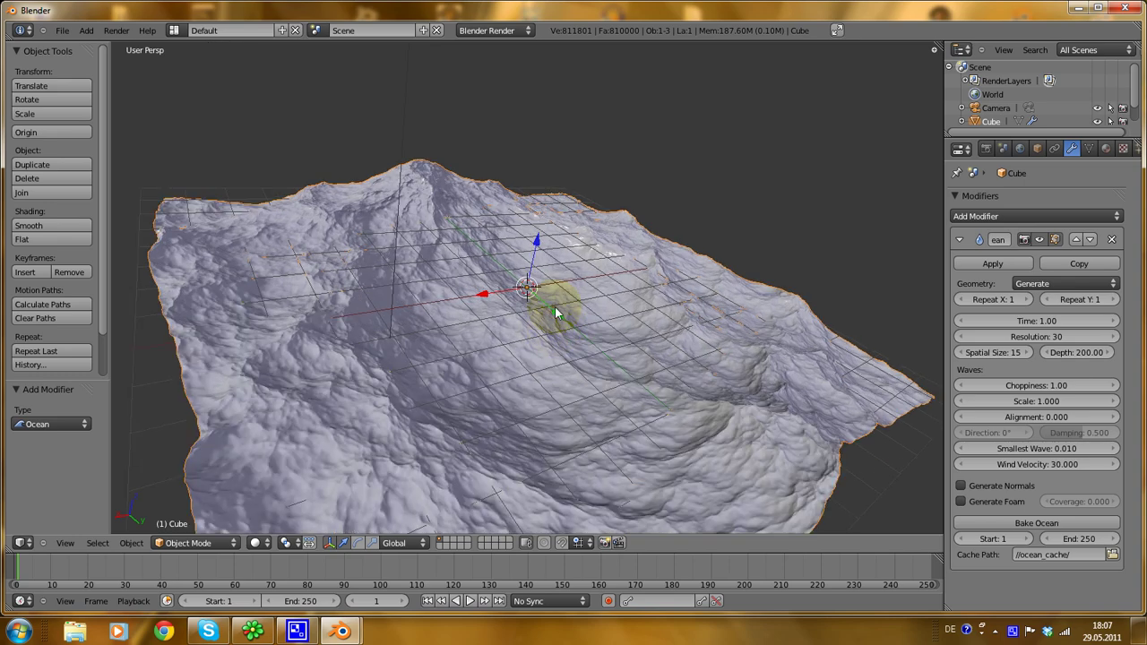
{"action": "middle_click_drag", "start_coordinate": [550, 302], "coordinate": [397, 422]}
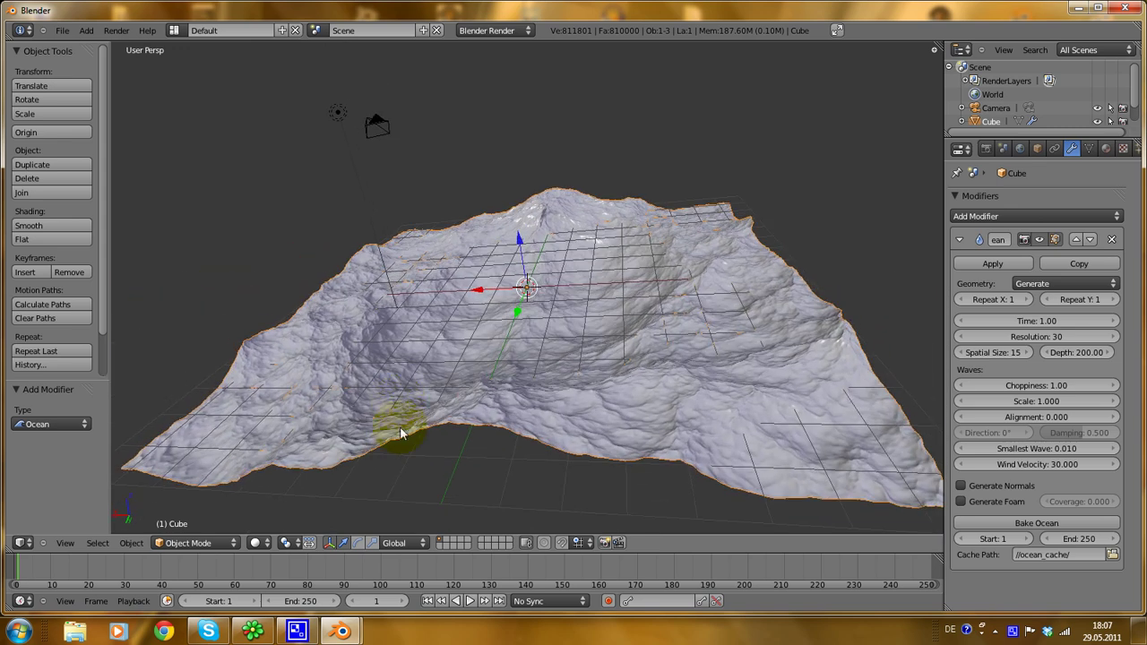
{"action": "key", "text": "t"}
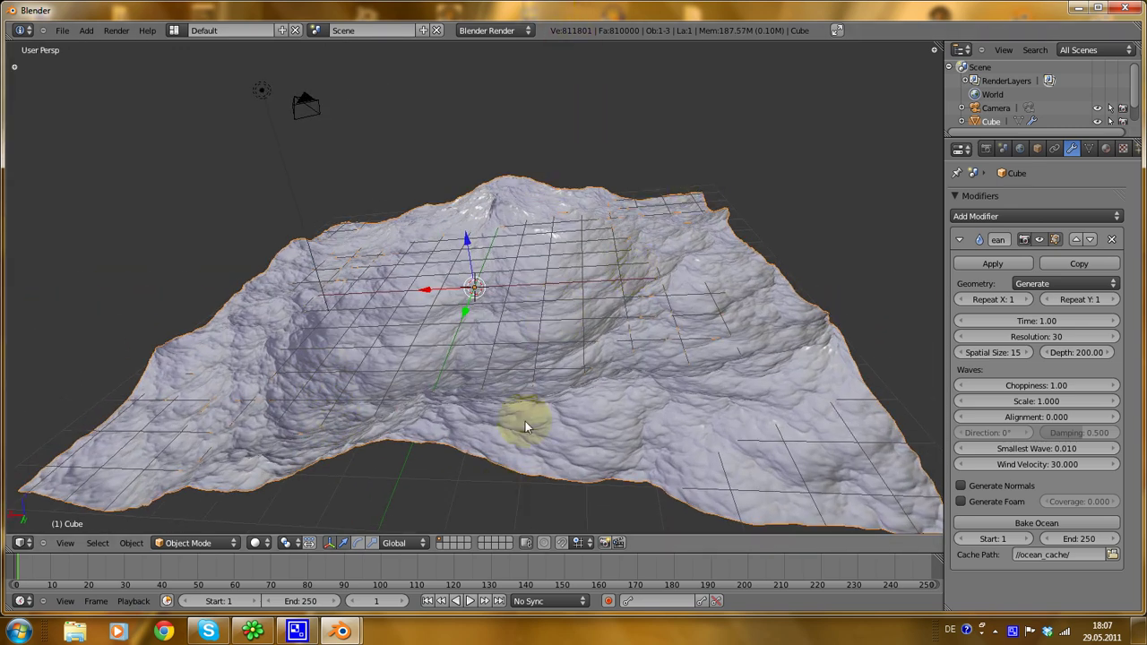
{"action": "left_click_drag", "start_coordinate": [941, 49], "coordinate": [460, 62]}
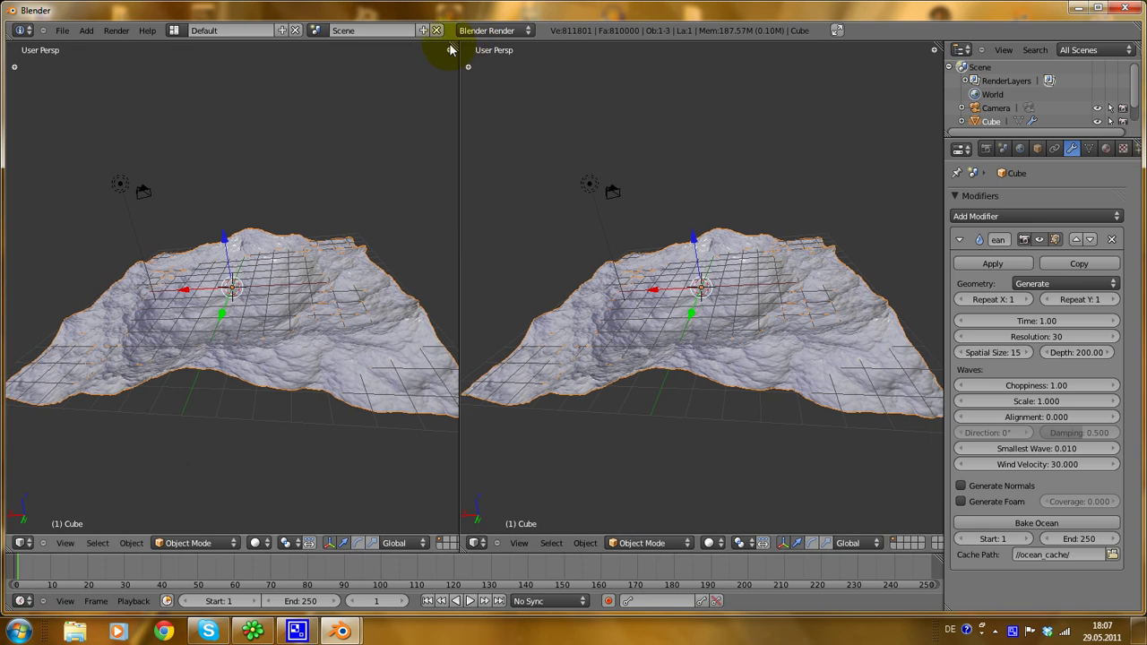
{"action": "left_click", "coordinate": [472, 545]}
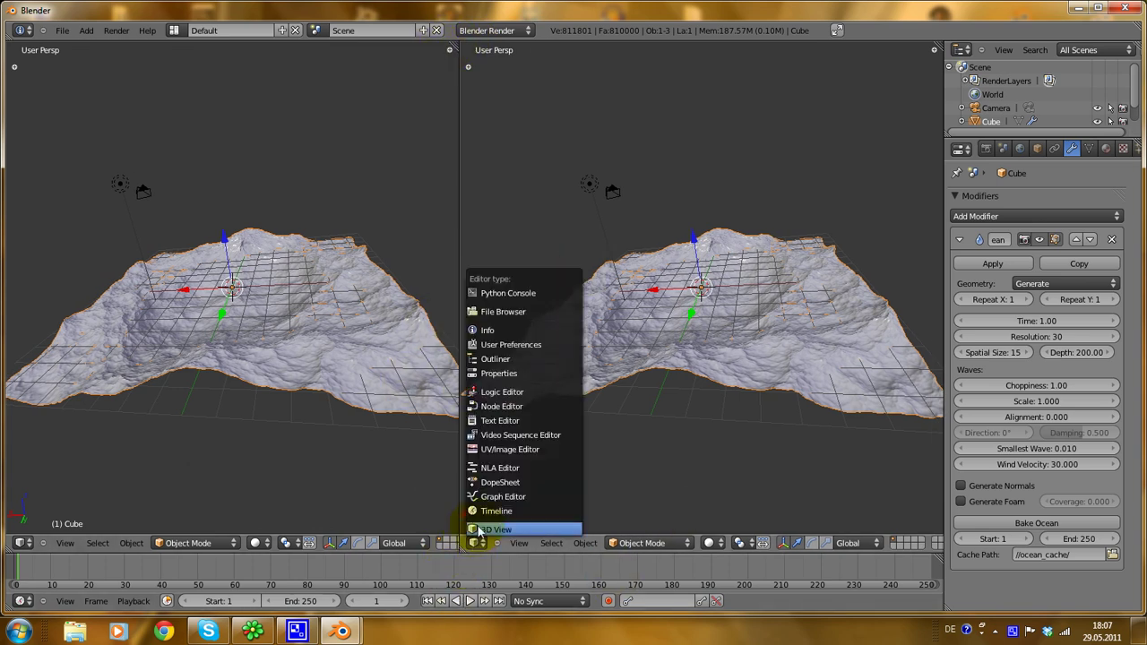
{"action": "left_click", "coordinate": [506, 452]}
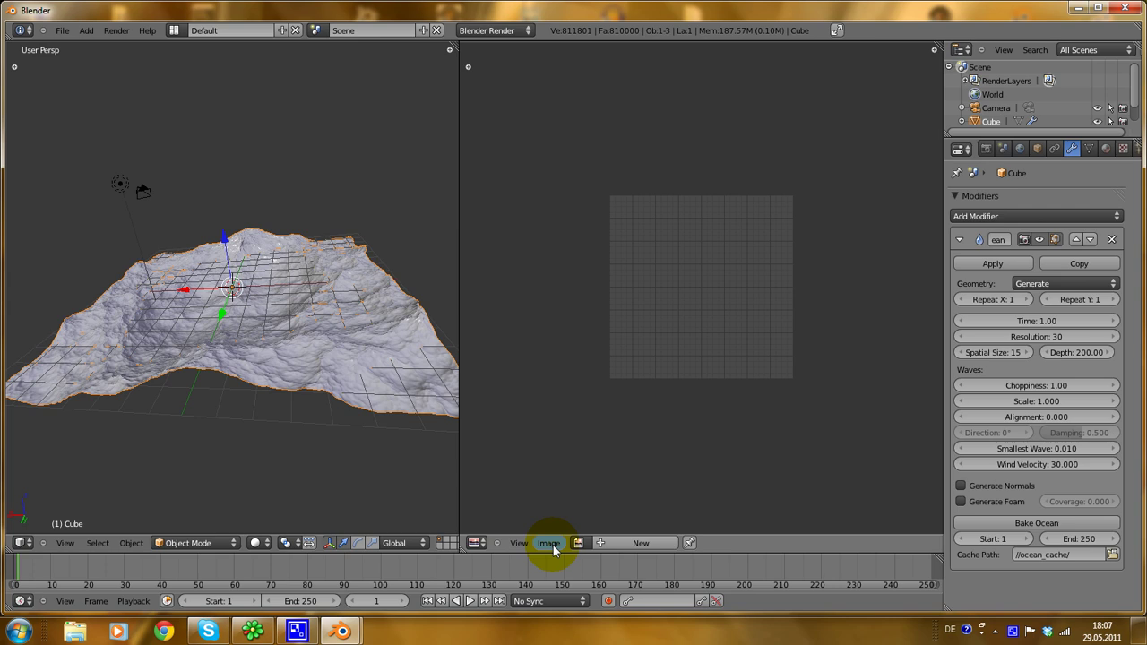
Step: Create a new black image 5000 pixels wide and 5000 pixels high in the UV/Image Editor
{"action": "left_click", "coordinate": [613, 543]}
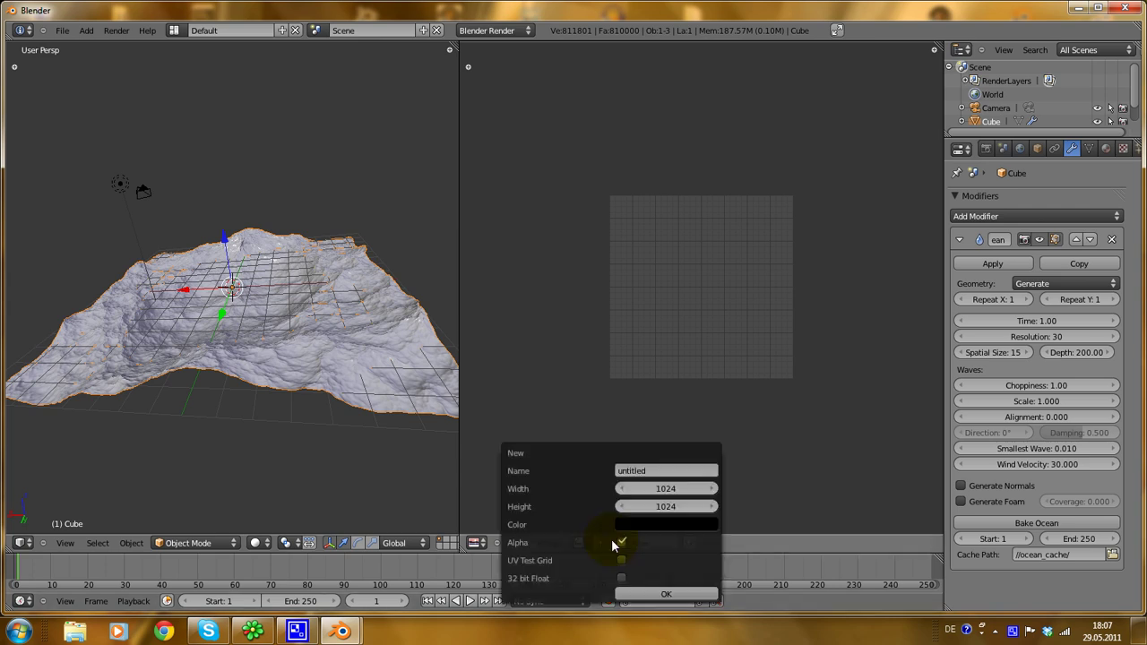
{"action": "left_click", "coordinate": [660, 489]}
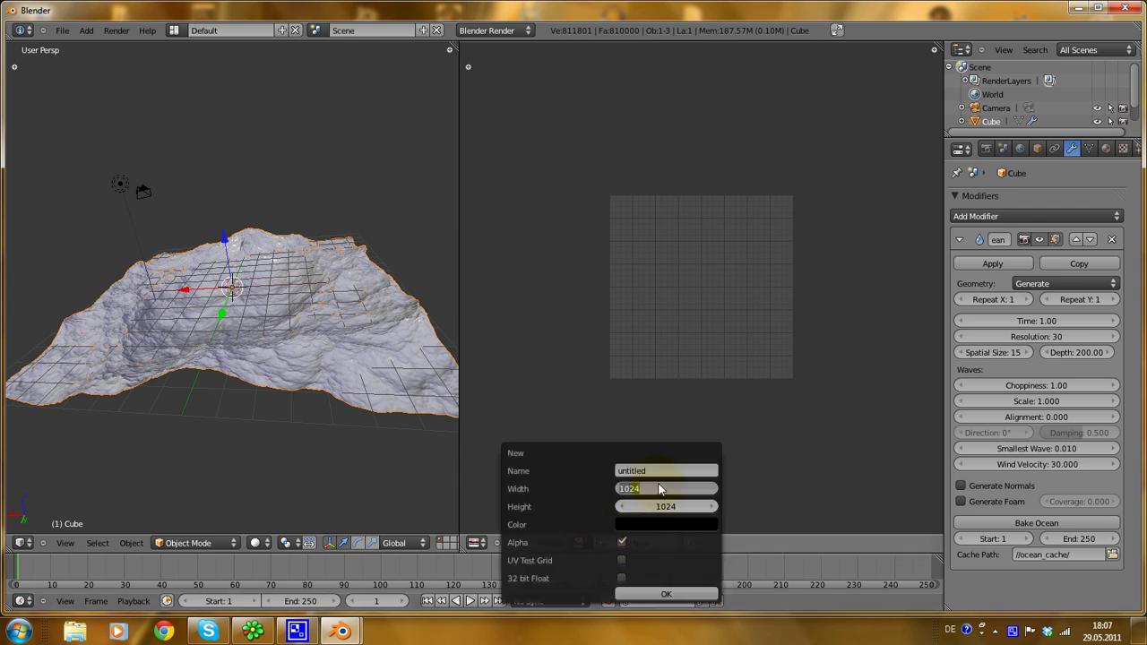
{"action": "type", "text": "5000"}
{"action": "key", "text": "Tab"}
{"action": "type", "text": "5"}
{"action": "key", "text": "Return"}
{"action": "left_click", "coordinate": [664, 594]}
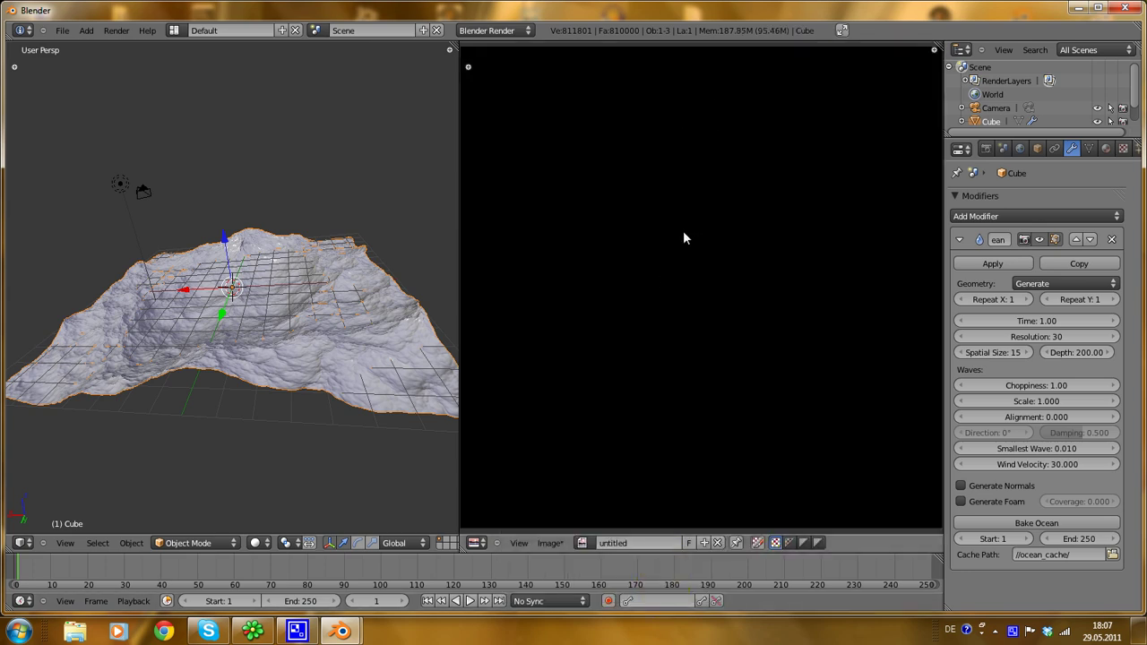
{"action": "scroll", "coordinate": [683, 242], "scroll_direction": "down", "scroll_amount": 3}
{"action": "middle_click_drag", "start_coordinate": [207, 343], "coordinate": [296, 313]}
{"action": "scroll", "coordinate": [295, 314], "scroll_direction": "down", "scroll_amount": 3}
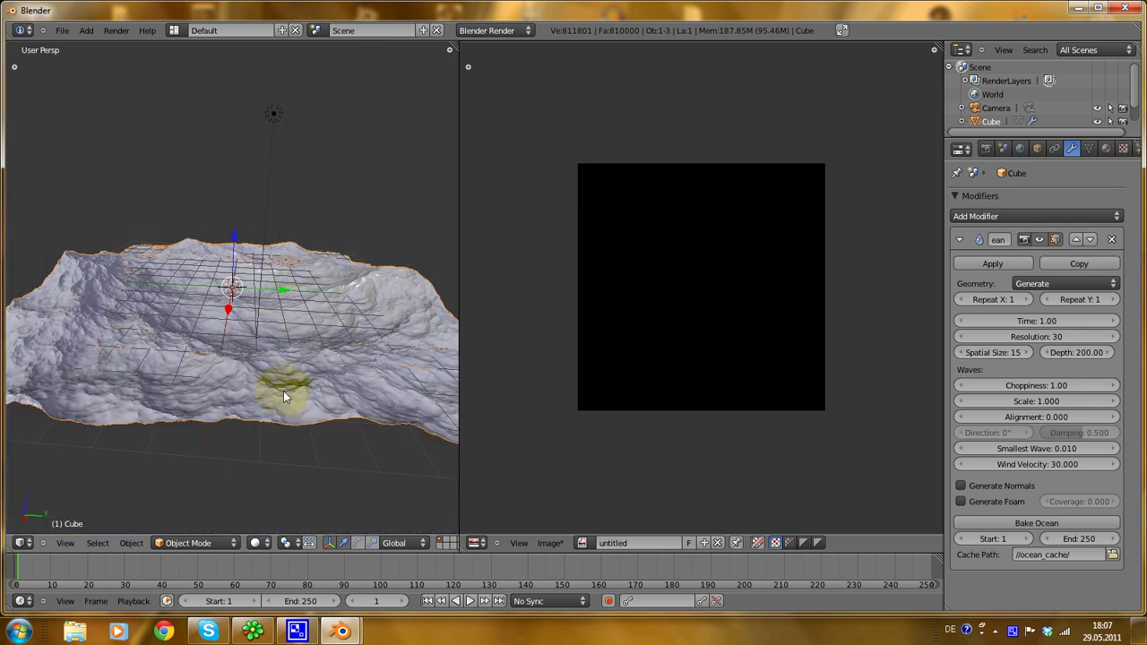
Step: Examine the cube's base mesh in Edit Mode while the Ocean modifier is unapplied, and return to Object Mode
{"action": "key", "text": "Tab"}
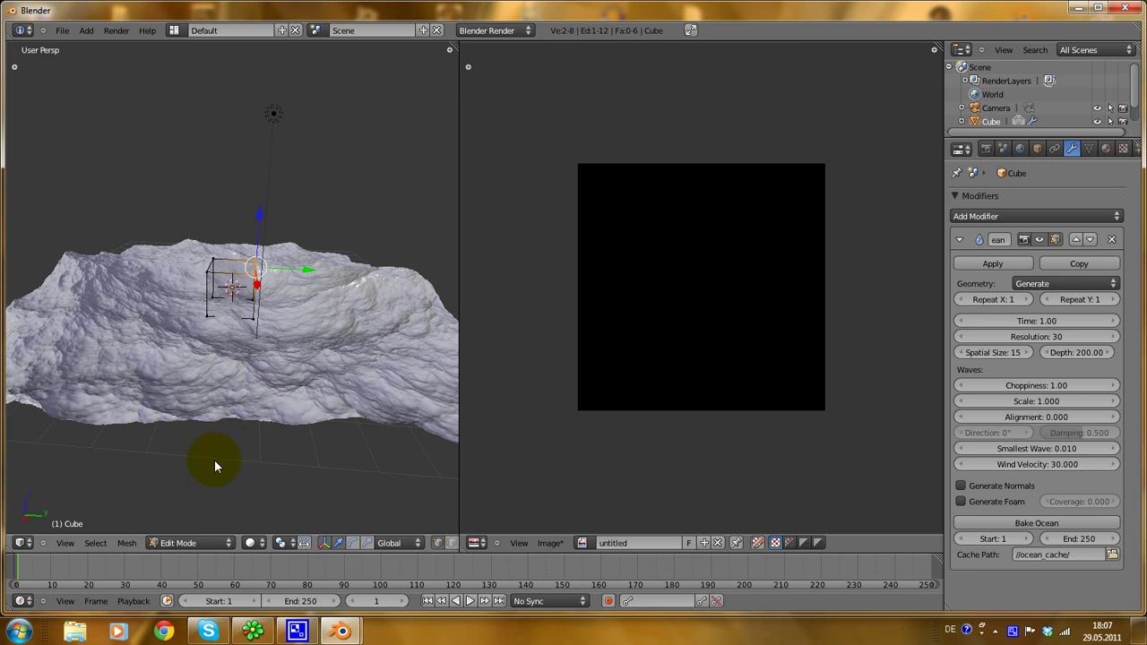
{"action": "left_click", "coordinate": [201, 542]}
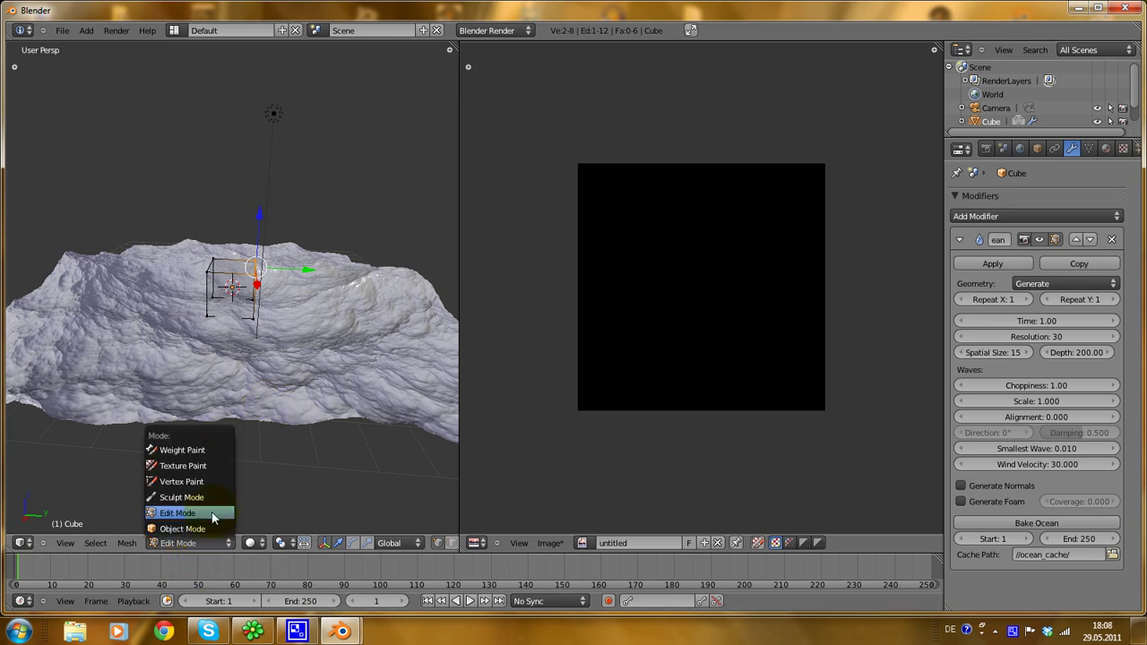
{"action": "left_click", "coordinate": [212, 515]}
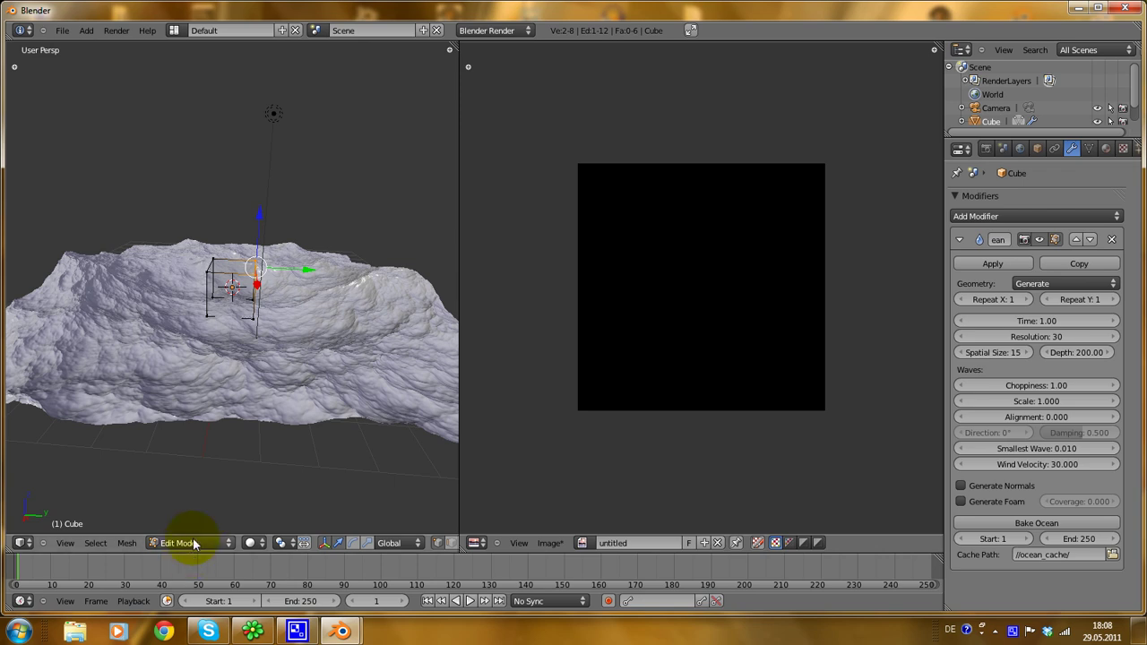
{"action": "middle_click_drag", "start_coordinate": [209, 449], "coordinate": [239, 430]}
{"action": "scroll", "coordinate": [241, 426], "scroll_direction": "up", "scroll_amount": 3}
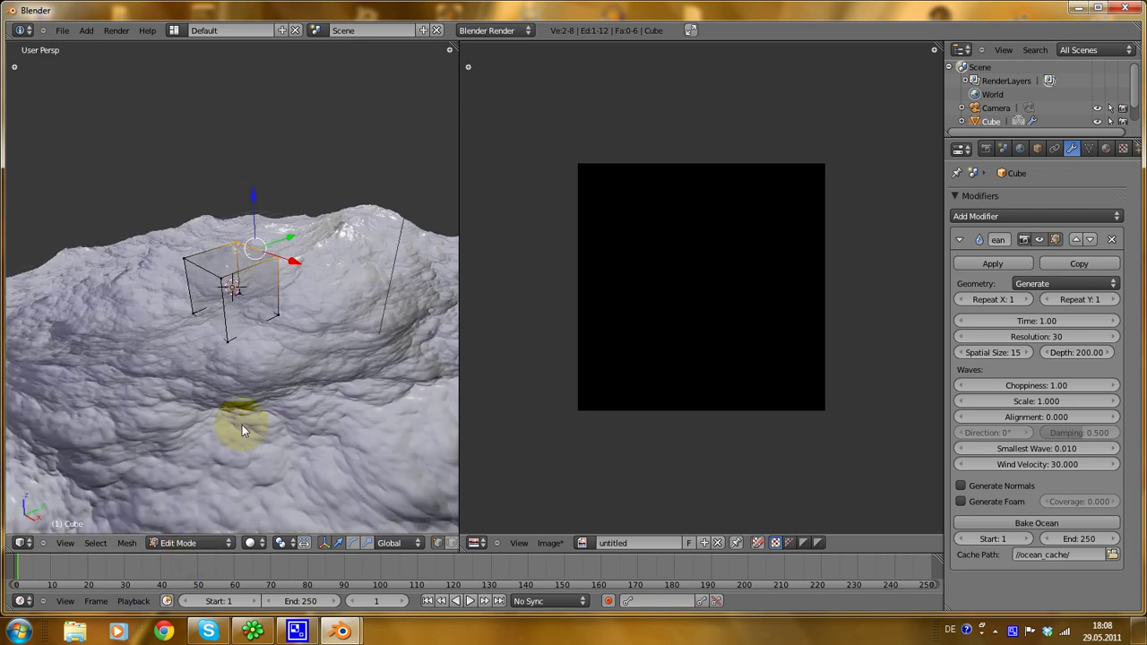
{"action": "scroll", "coordinate": [240, 391], "scroll_direction": "up", "scroll_amount": 1}
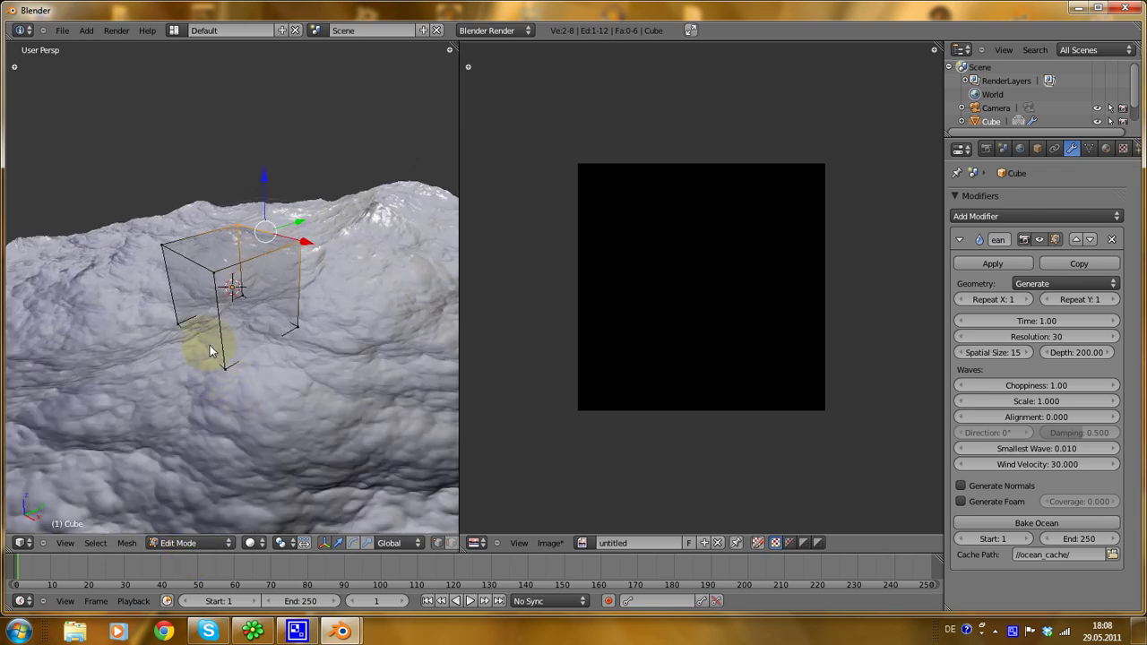
{"action": "left_click", "coordinate": [198, 543]}
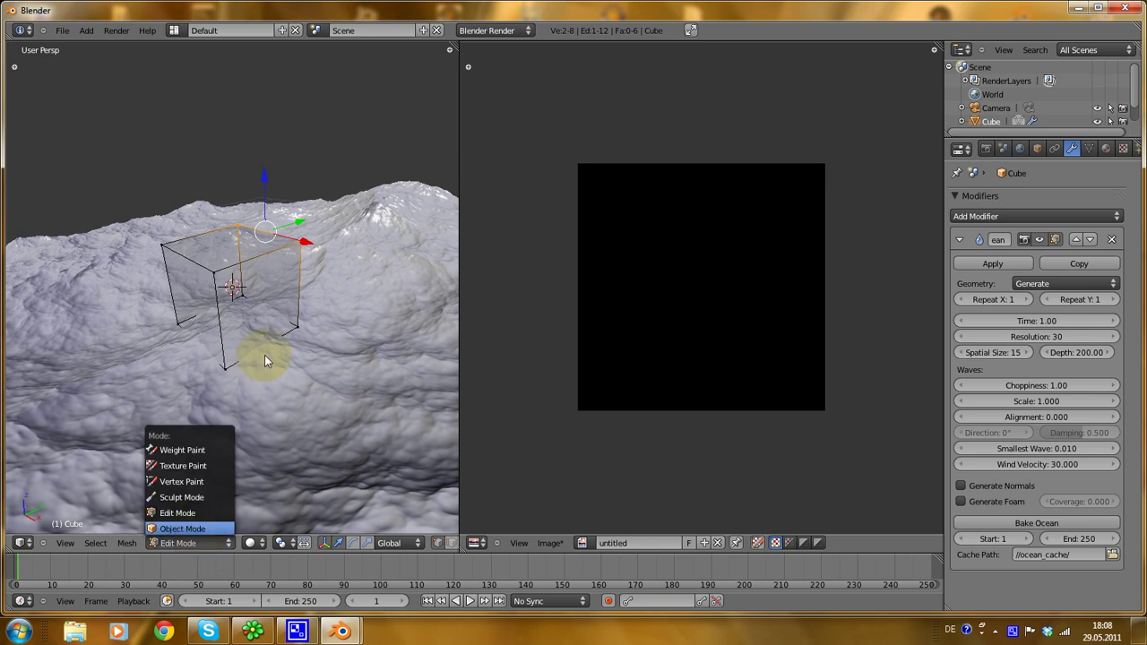
{"action": "scroll", "coordinate": [269, 335], "scroll_direction": "down", "scroll_amount": 1}
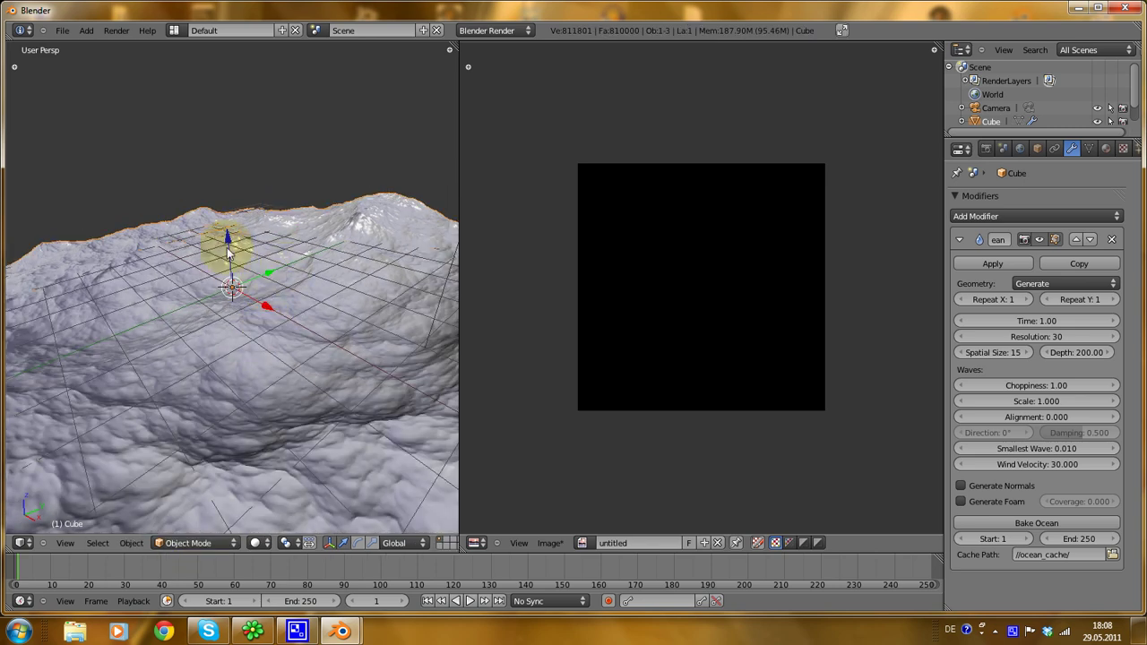
Step: Apply the Ocean modifier to the cube and put the resulting ocean mesh into Edit Mode
{"action": "left_click", "coordinate": [997, 267]}
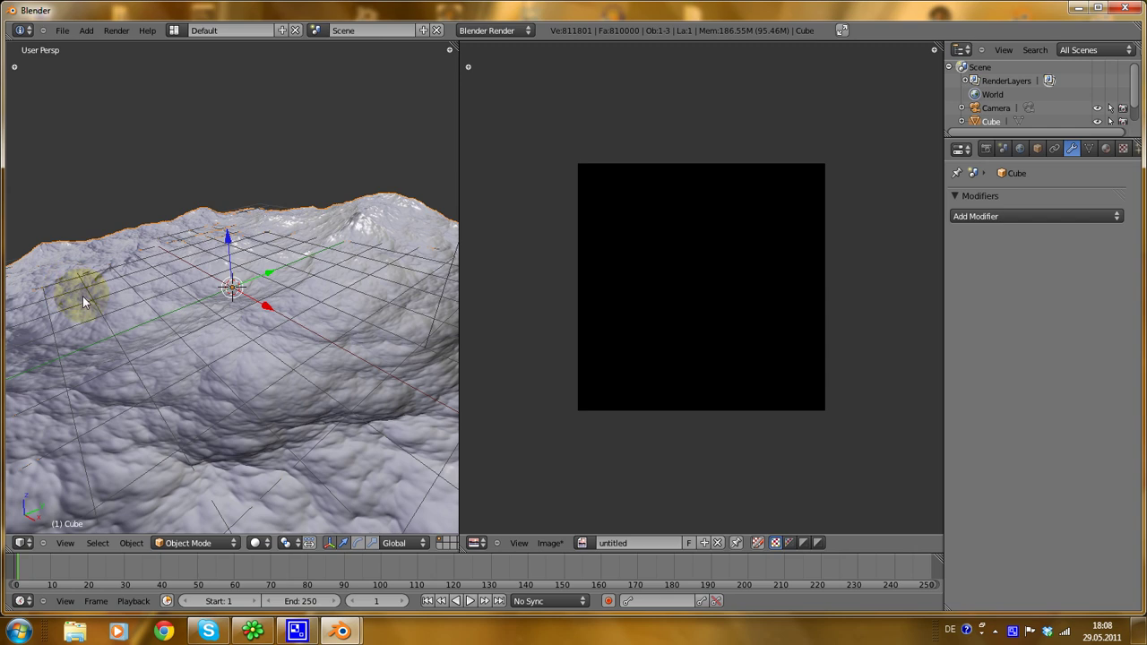
{"action": "left_click", "coordinate": [192, 544]}
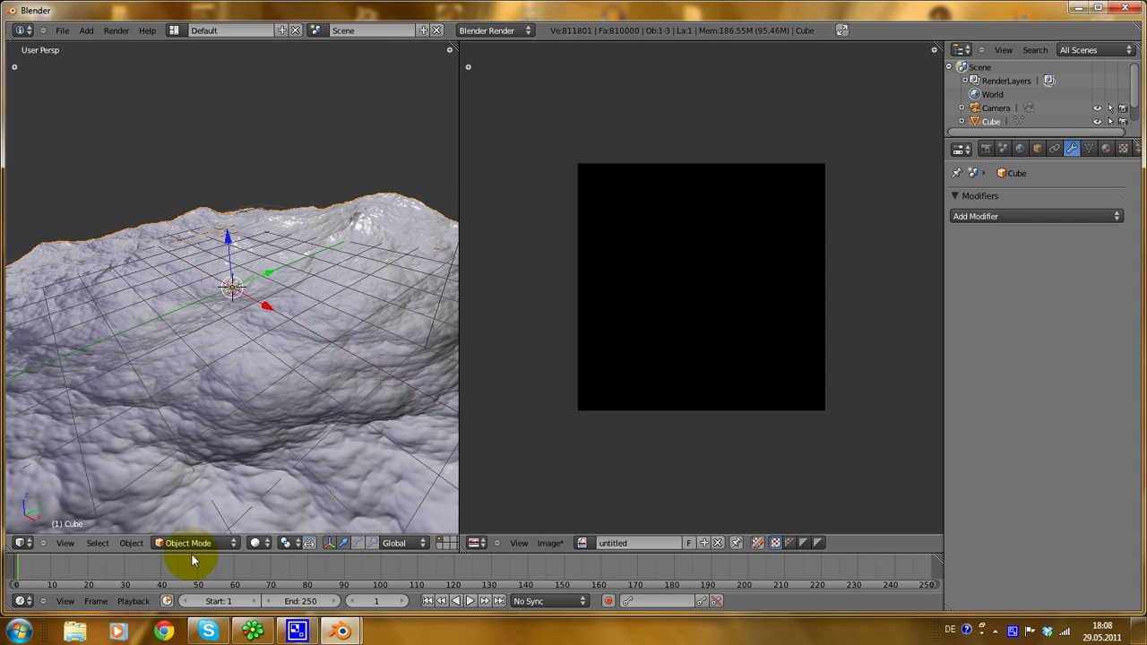
{"action": "left_click", "coordinate": [218, 466]}
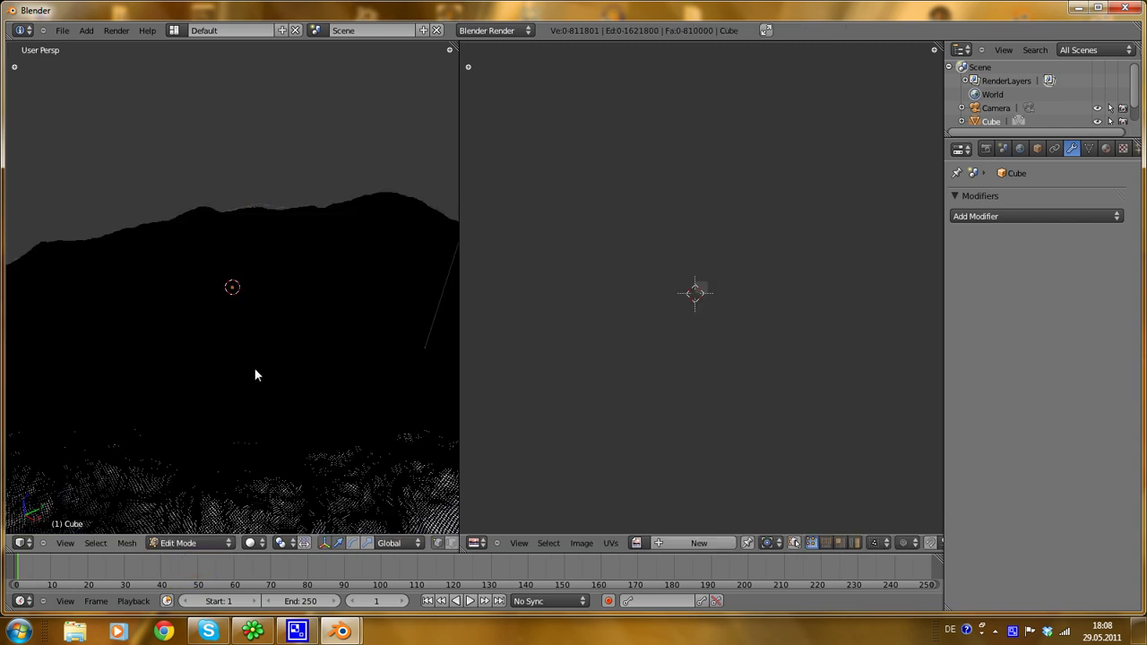
{"action": "key", "text": "Tab"}
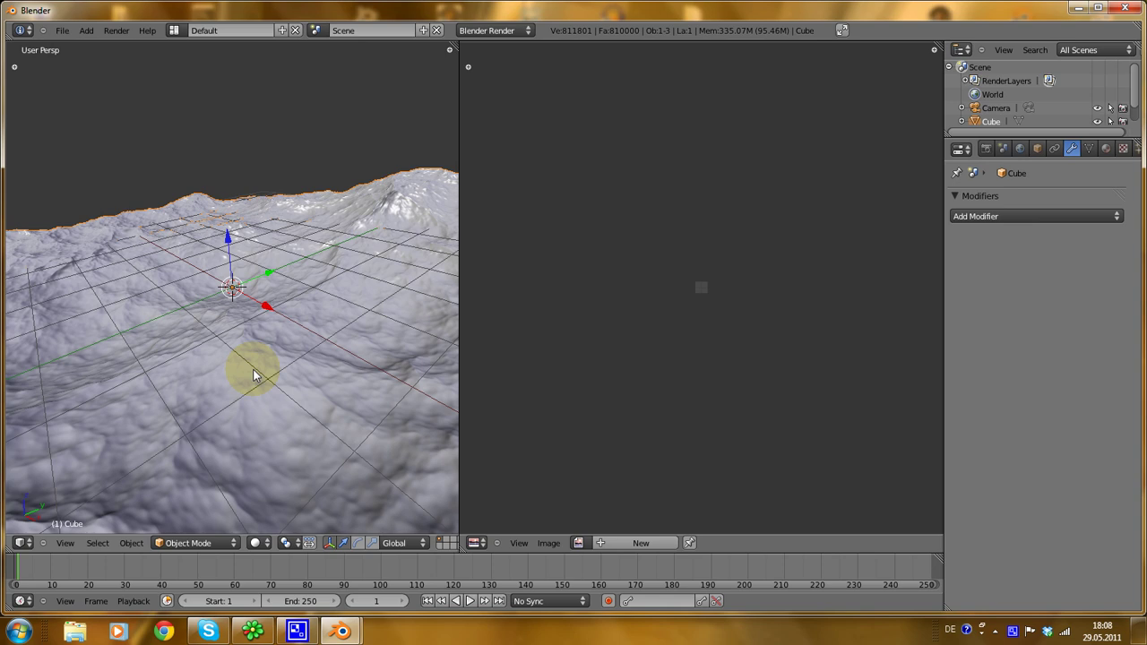
{"action": "key", "text": "Tab"}
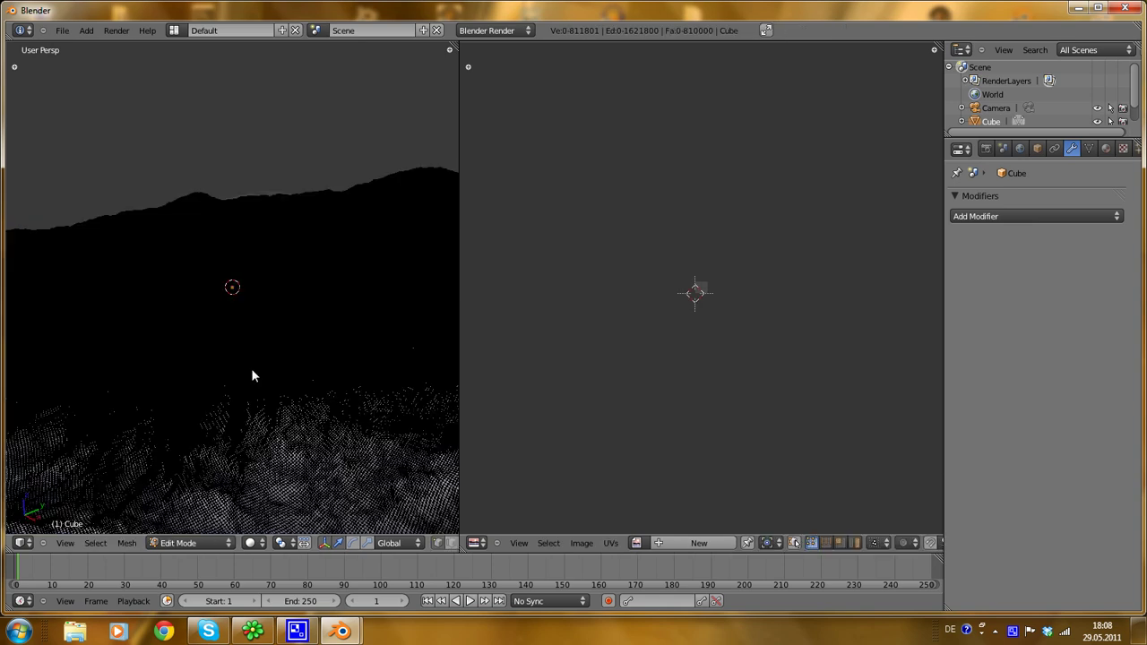
{"action": "scroll", "coordinate": [253, 369], "scroll_direction": "up", "scroll_amount": 1}
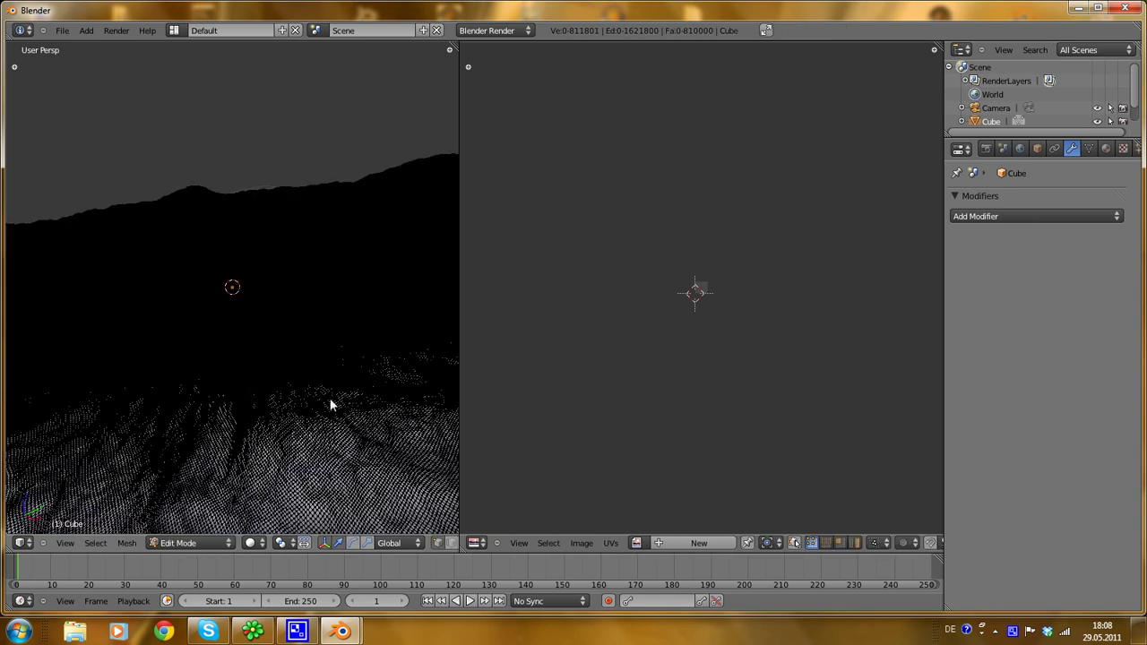
Step: Try to assign the untitled image in the UV/Image Editor with none of the ocean mesh selected
{"action": "left_click", "coordinate": [629, 542]}
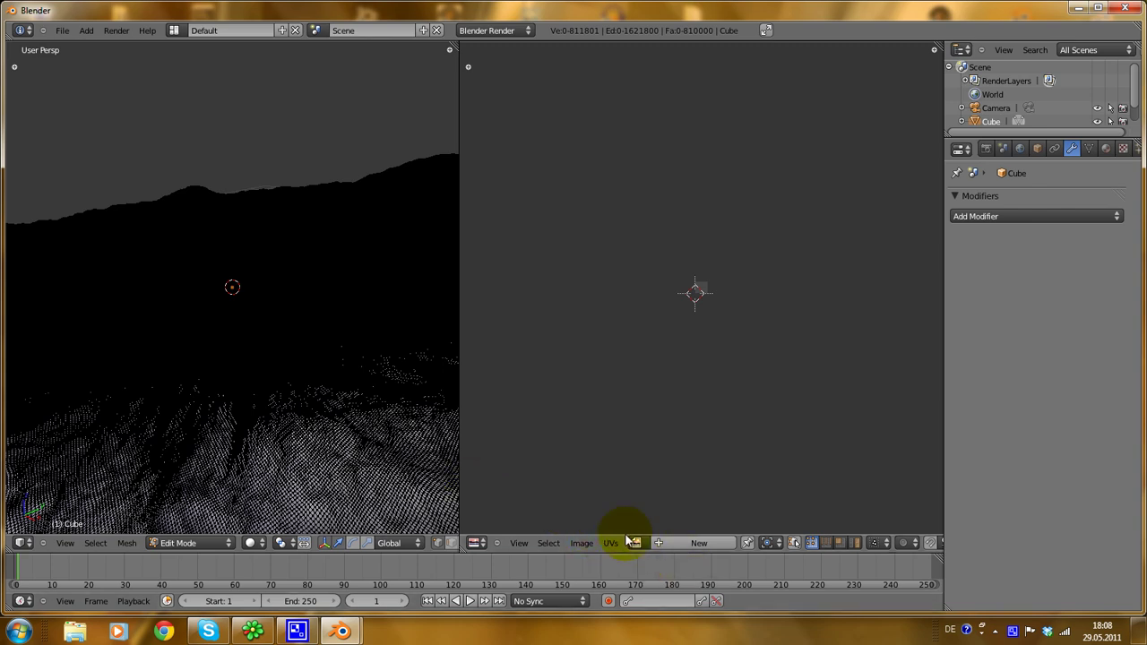
{"action": "left_click", "coordinate": [637, 543]}
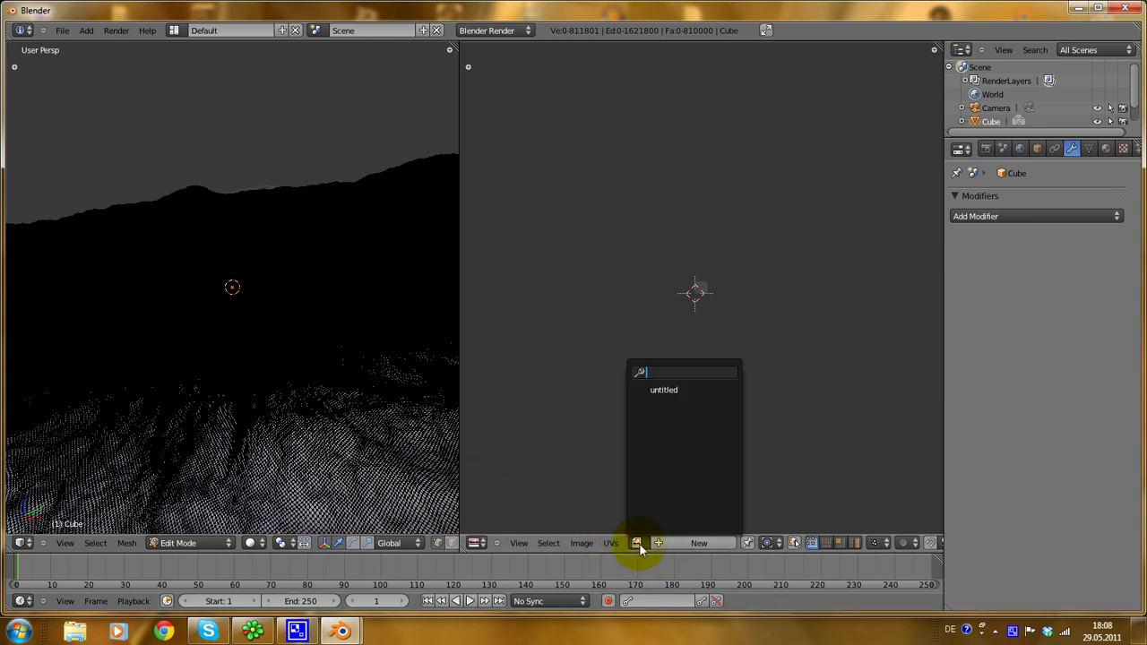
{"action": "left_click", "coordinate": [661, 393]}
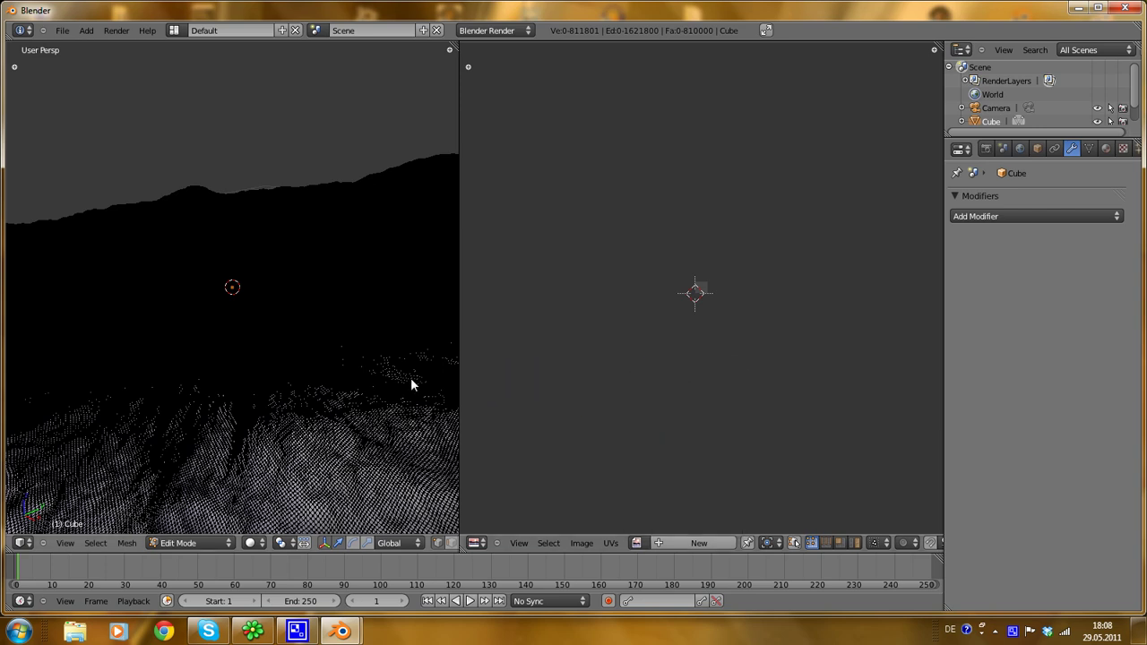
{"action": "left_click", "coordinate": [637, 543]}
{"action": "left_click", "coordinate": [481, 393]}
Step: Select the entire ocean mesh, assign the untitled image to it in the UV/Image Editor, and return to Object Mode
{"action": "key", "text": "a"}
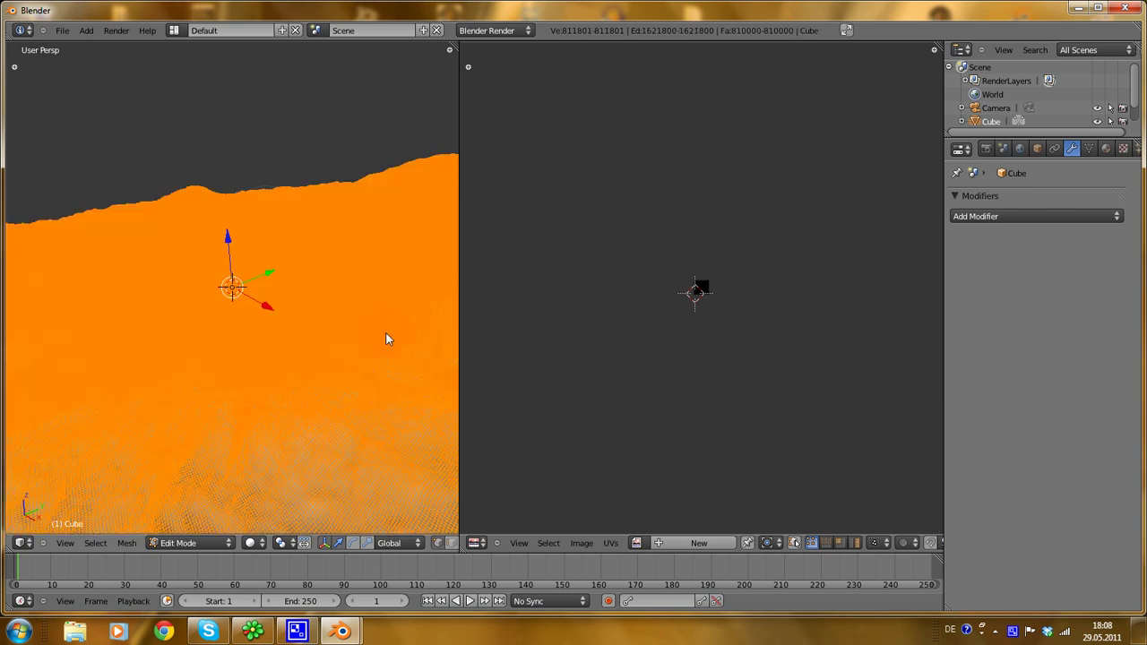
{"action": "left_click", "coordinate": [637, 543]}
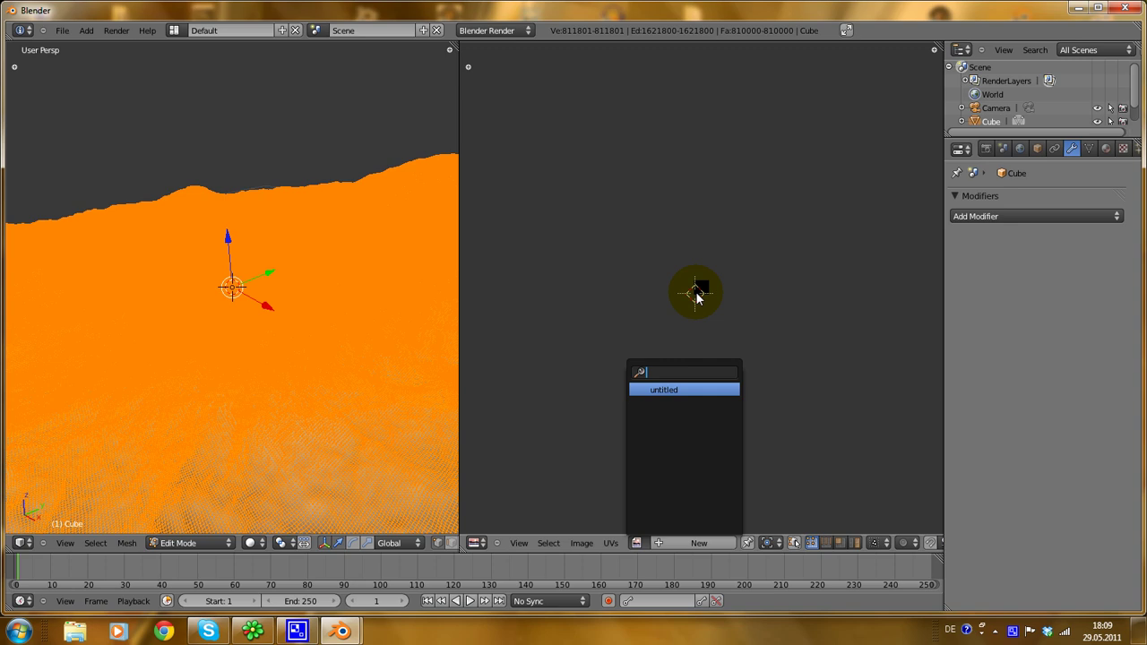
{"action": "key", "text": "Return"}
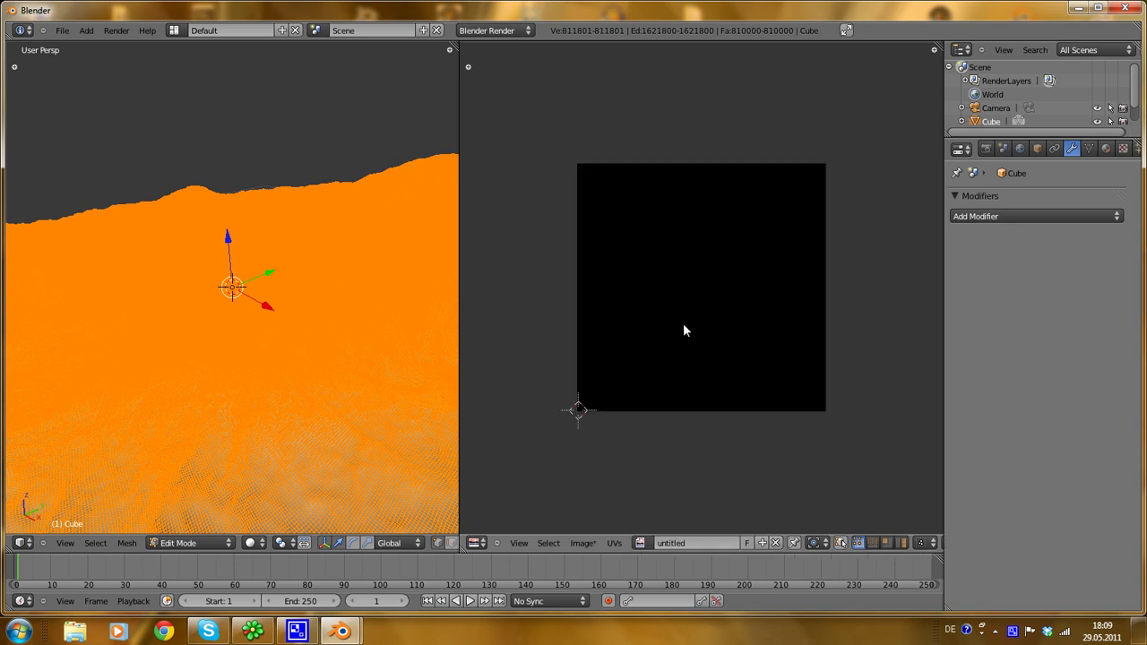
{"action": "scroll", "coordinate": [683, 327], "scroll_direction": "up", "scroll_amount": 2}
{"action": "scroll", "coordinate": [664, 354], "scroll_direction": "up", "scroll_amount": 2}
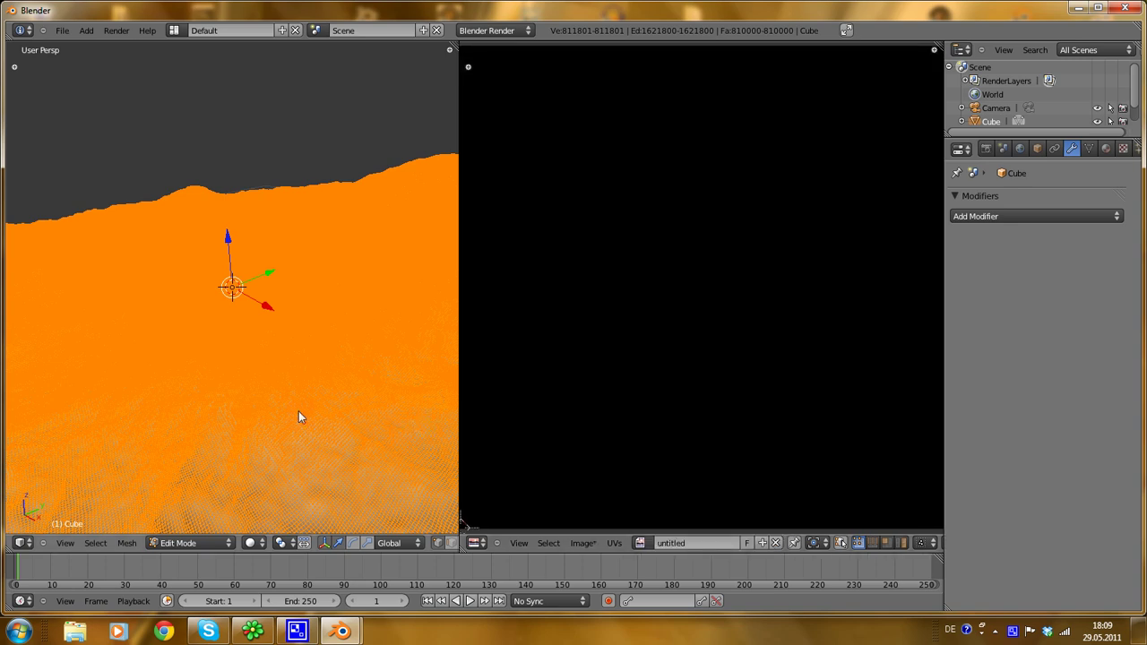
{"action": "scroll", "coordinate": [652, 420], "scroll_direction": "up", "scroll_amount": 1}
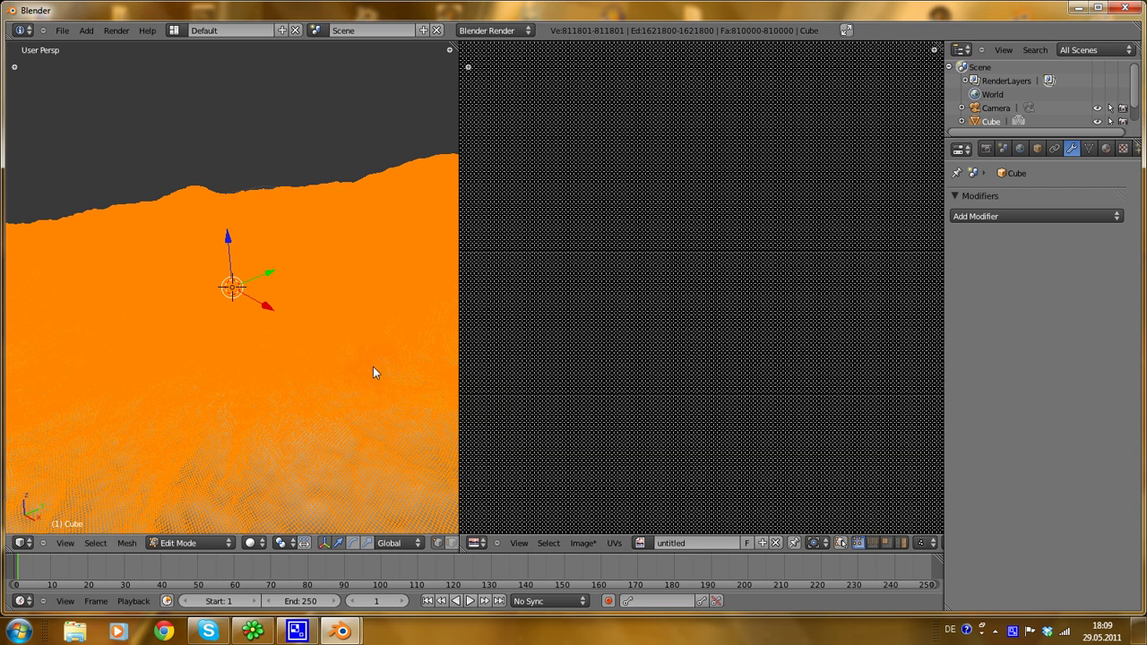
{"action": "key", "text": "Tab"}
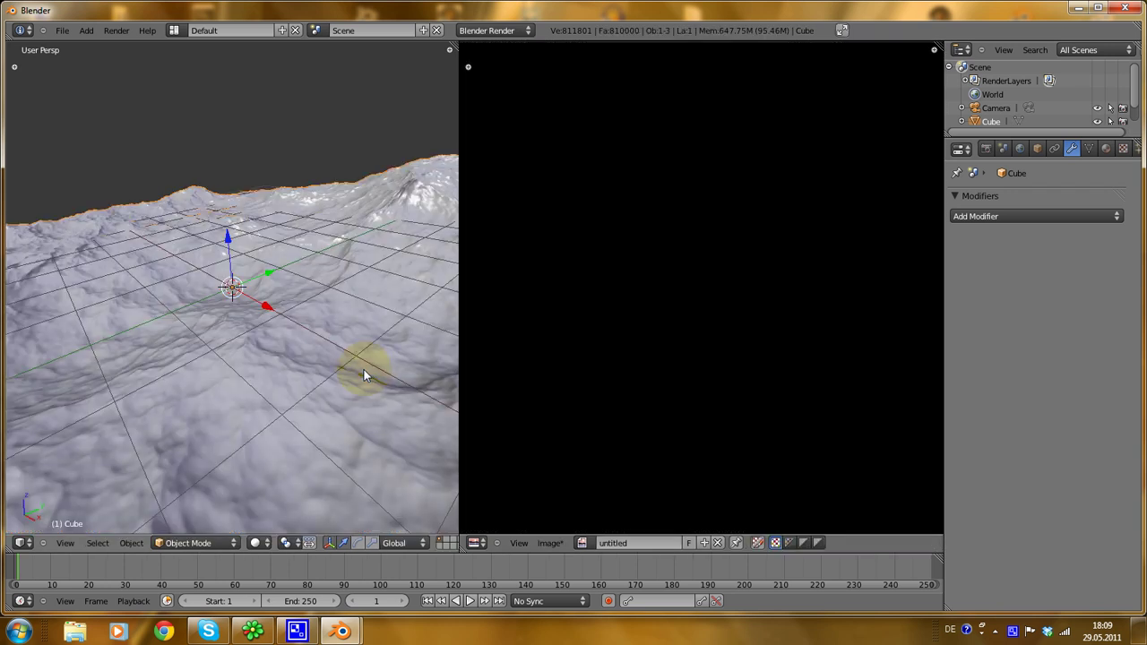
{"action": "scroll", "coordinate": [363, 371], "scroll_direction": "down", "scroll_amount": 3}
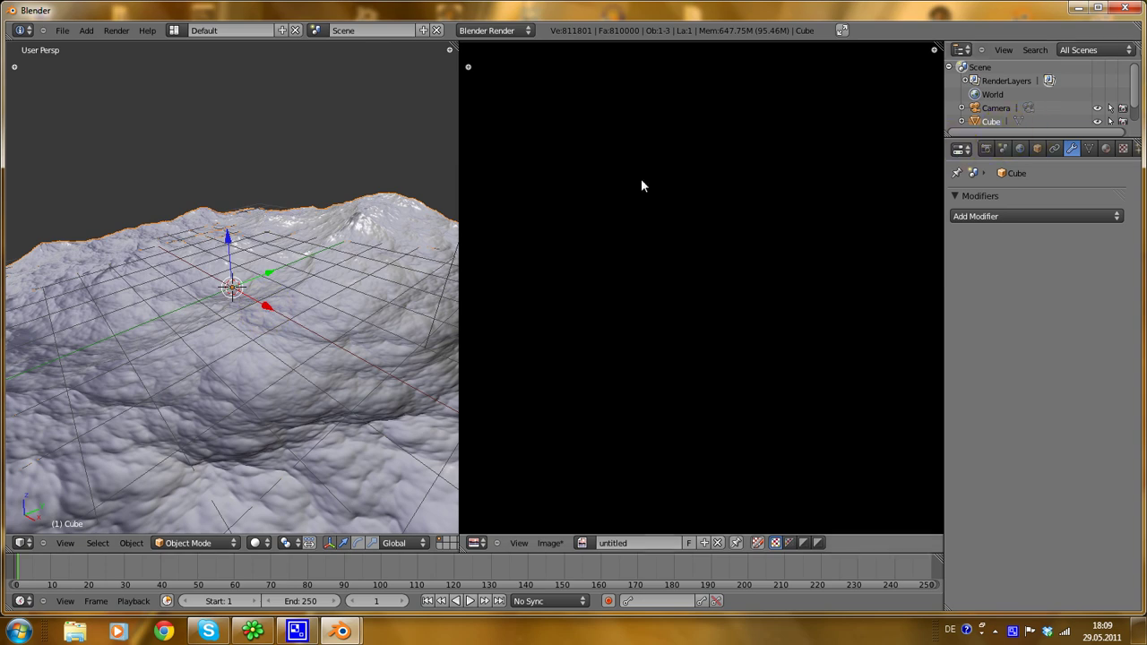
Step: In the render bake settings, set the bake mode to Normals and the normal space to World
{"action": "left_click", "coordinate": [985, 152]}
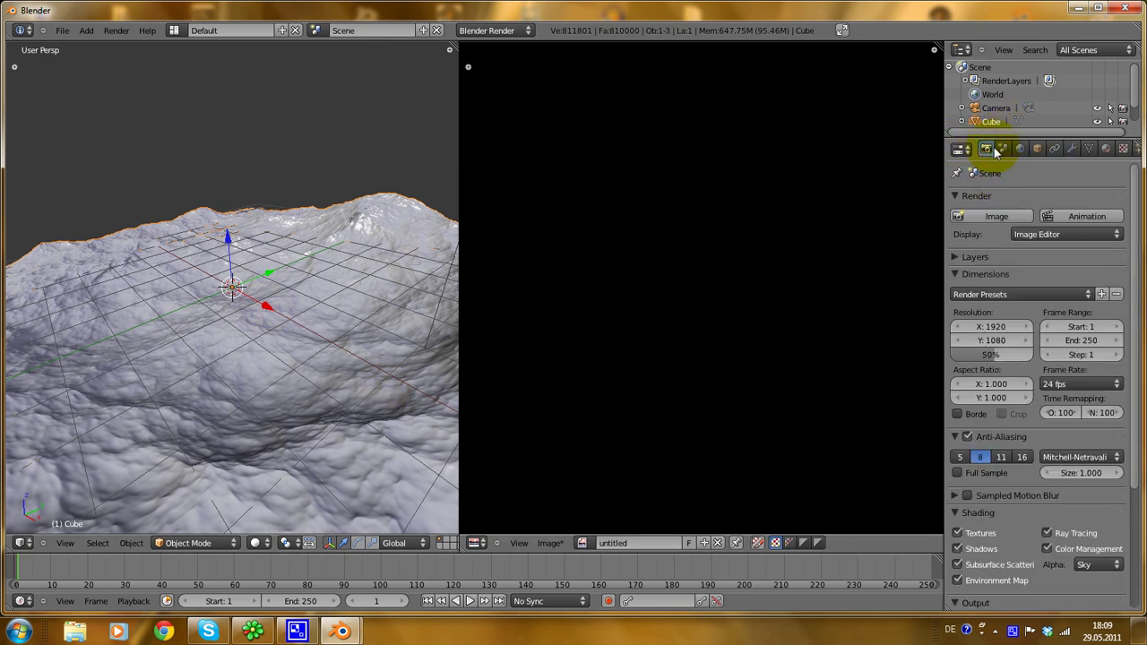
{"action": "scroll", "coordinate": [1015, 381], "scroll_direction": "down", "scroll_amount": 4}
{"action": "scroll", "coordinate": [1018, 402], "scroll_direction": "down", "scroll_amount": 1}
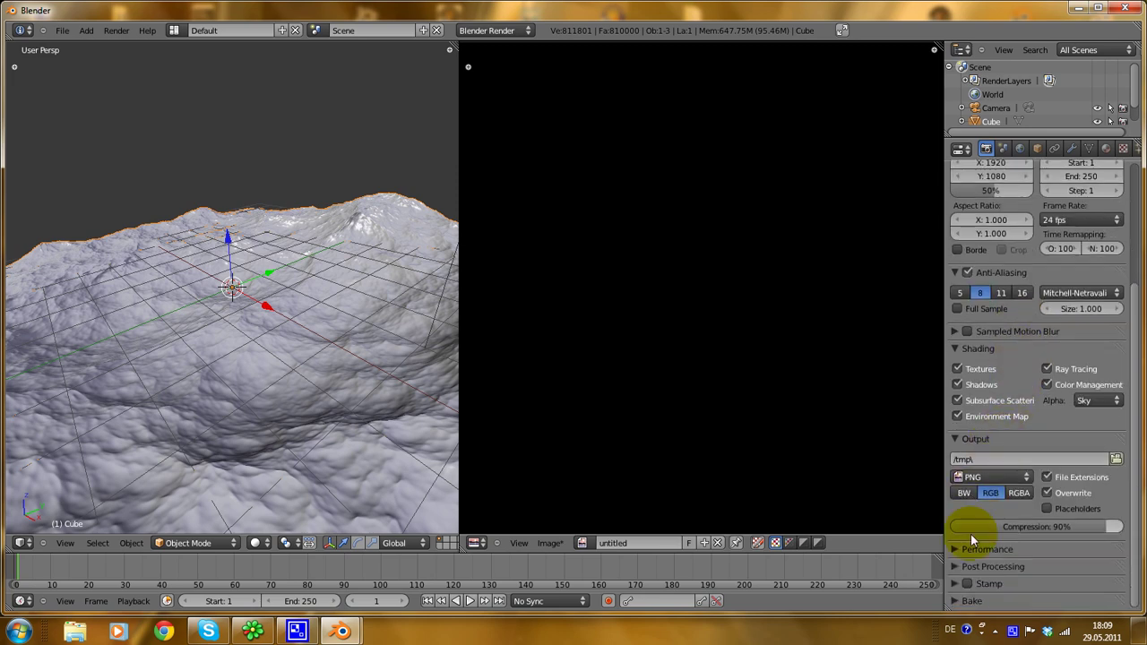
{"action": "left_click", "coordinate": [953, 601]}
{"action": "scroll", "coordinate": [957, 587], "scroll_direction": "down", "scroll_amount": 3}
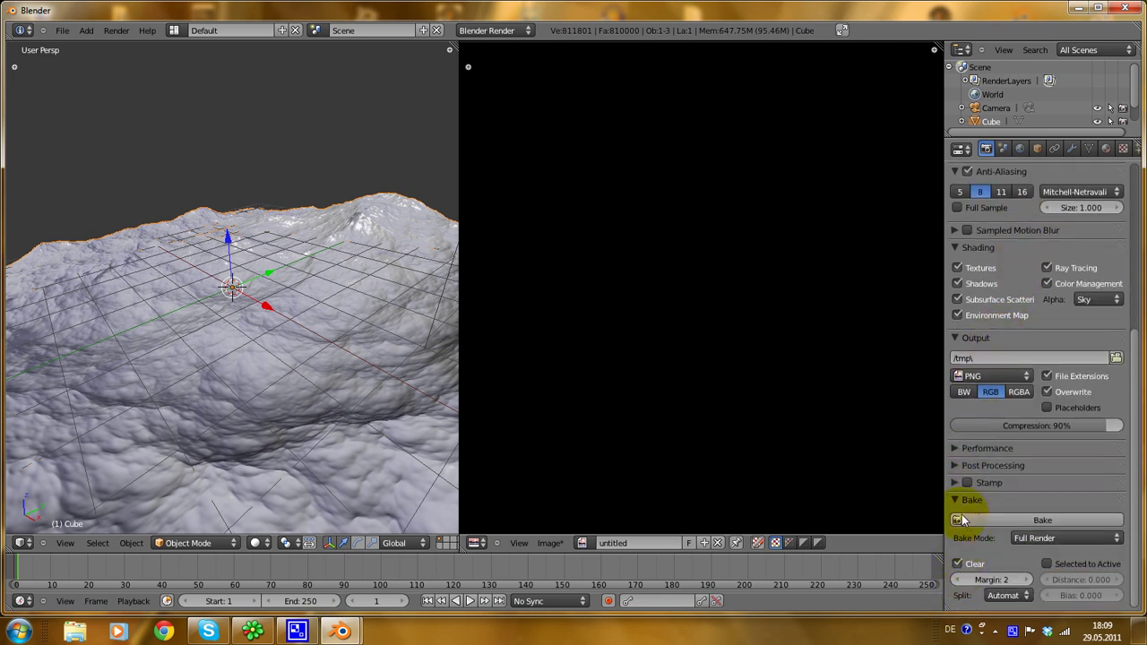
{"action": "left_click", "coordinate": [1045, 537]}
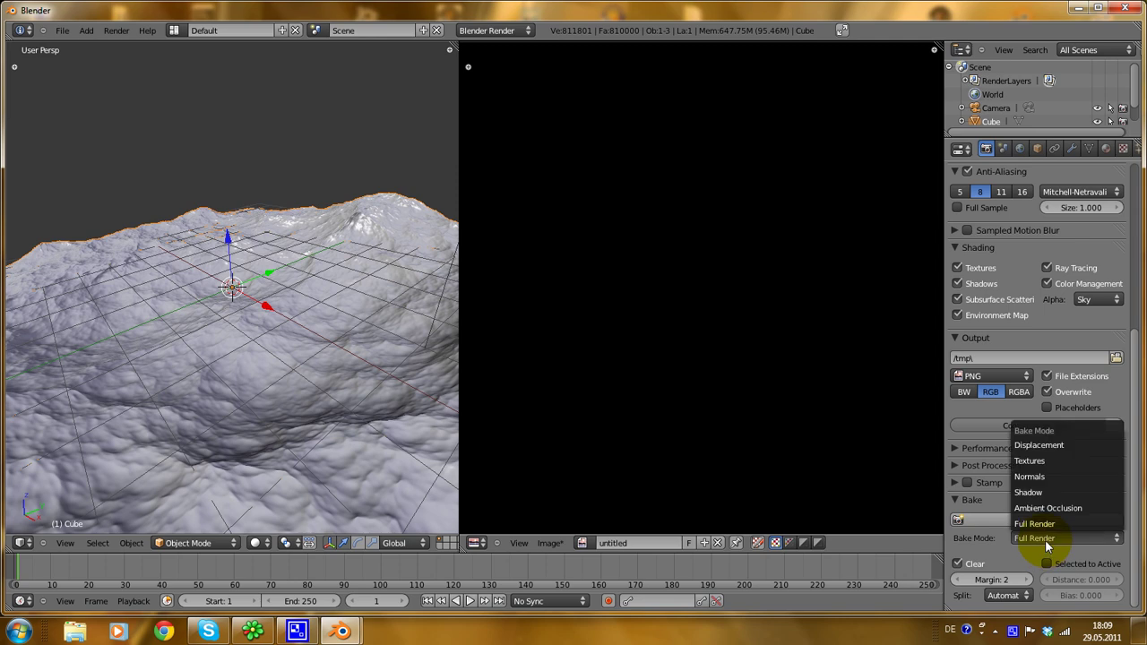
{"action": "left_click", "coordinate": [1053, 481]}
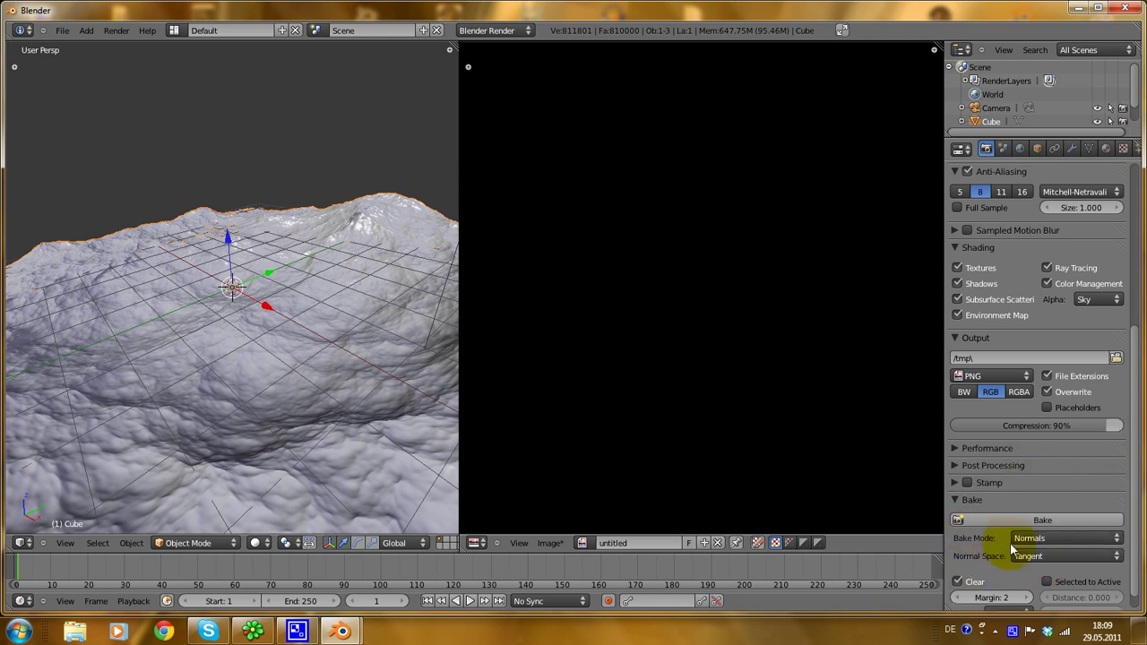
{"action": "left_click", "coordinate": [1029, 557]}
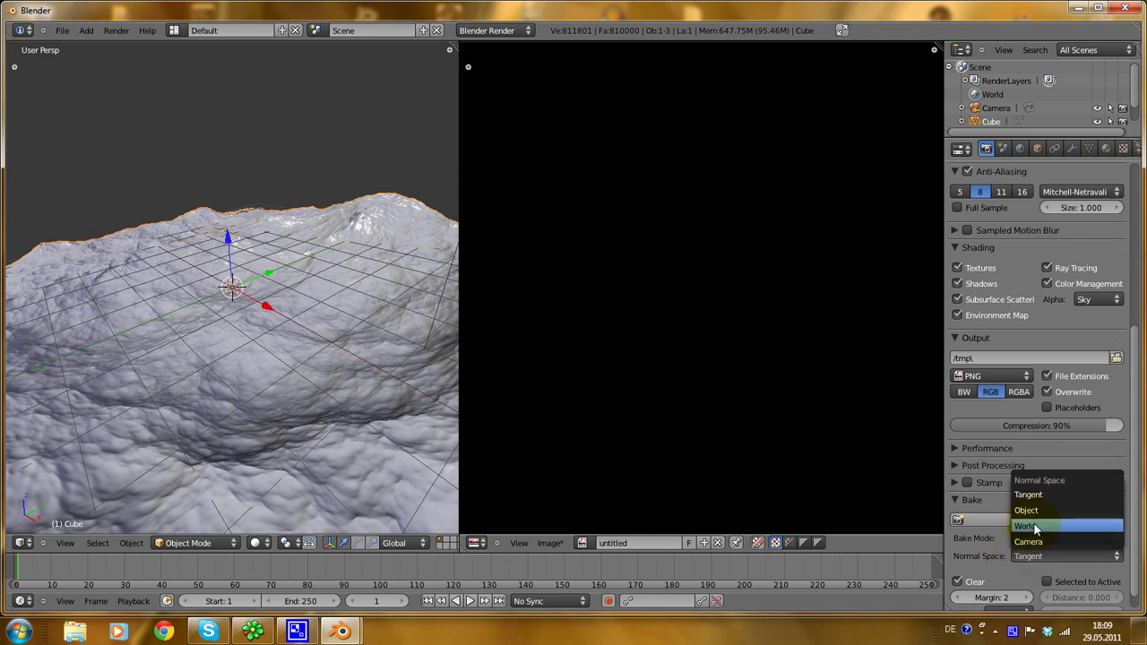
{"action": "left_click", "coordinate": [1035, 529]}
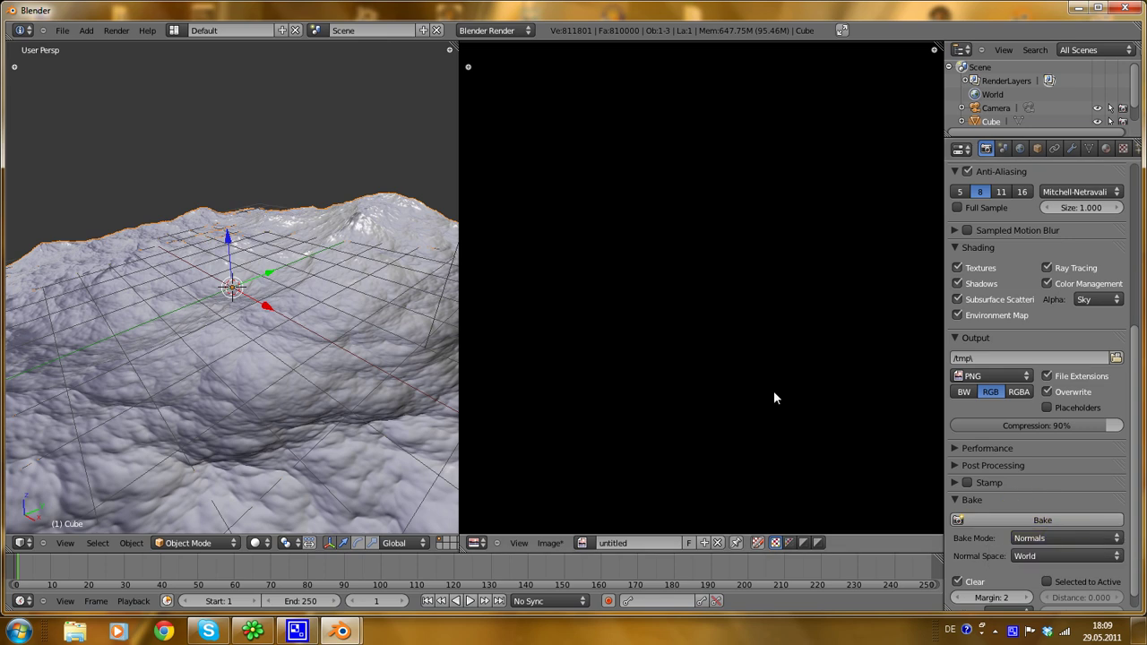
Step: Bake the ocean mesh's normals into the untitled image and inspect the baked map in the UV/Image Editor
{"action": "scroll", "coordinate": [776, 390], "scroll_direction": "down", "scroll_amount": 3}
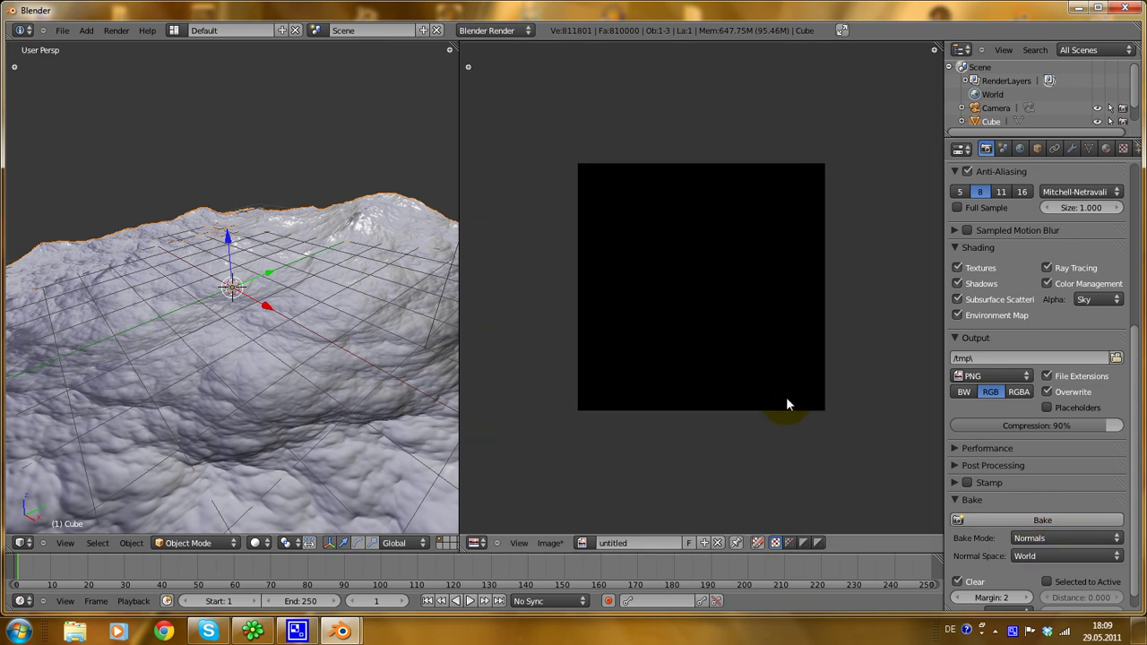
{"action": "scroll", "coordinate": [794, 399], "scroll_direction": "up", "scroll_amount": 2}
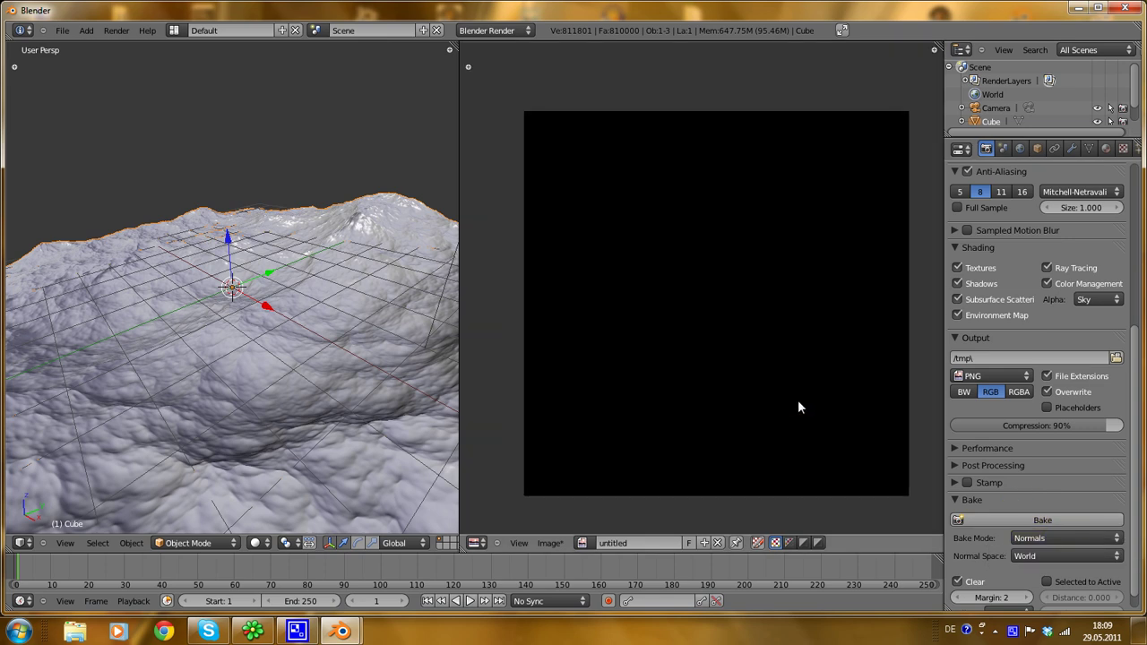
{"action": "left_click", "coordinate": [994, 520]}
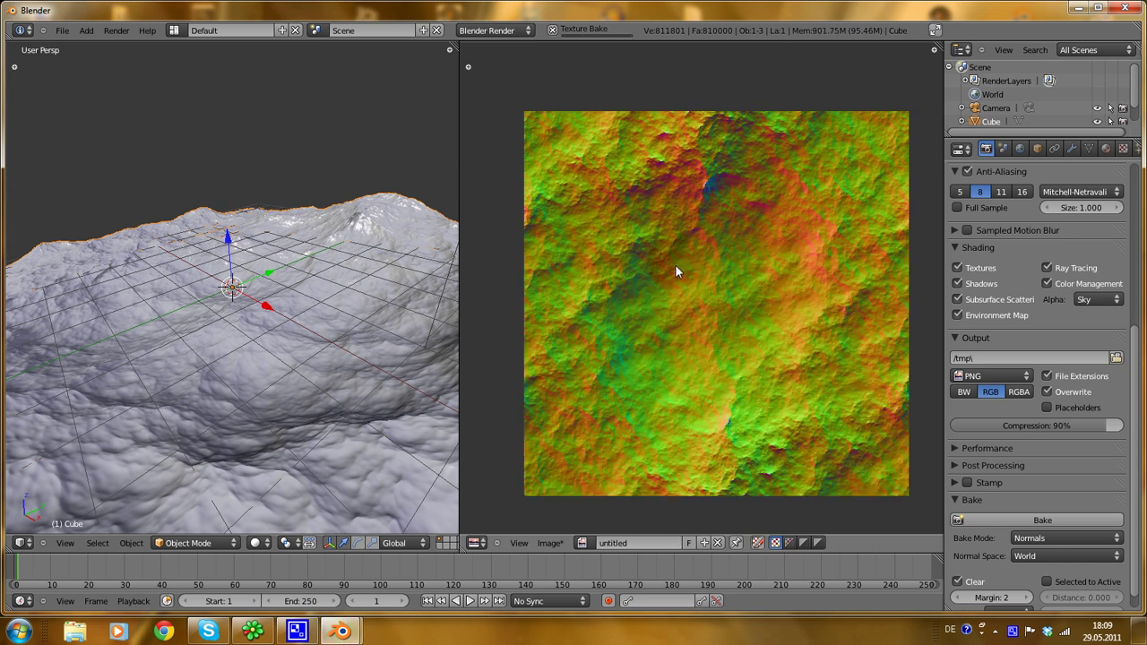
{"action": "scroll", "coordinate": [675, 264], "scroll_direction": "up", "scroll_amount": 4}
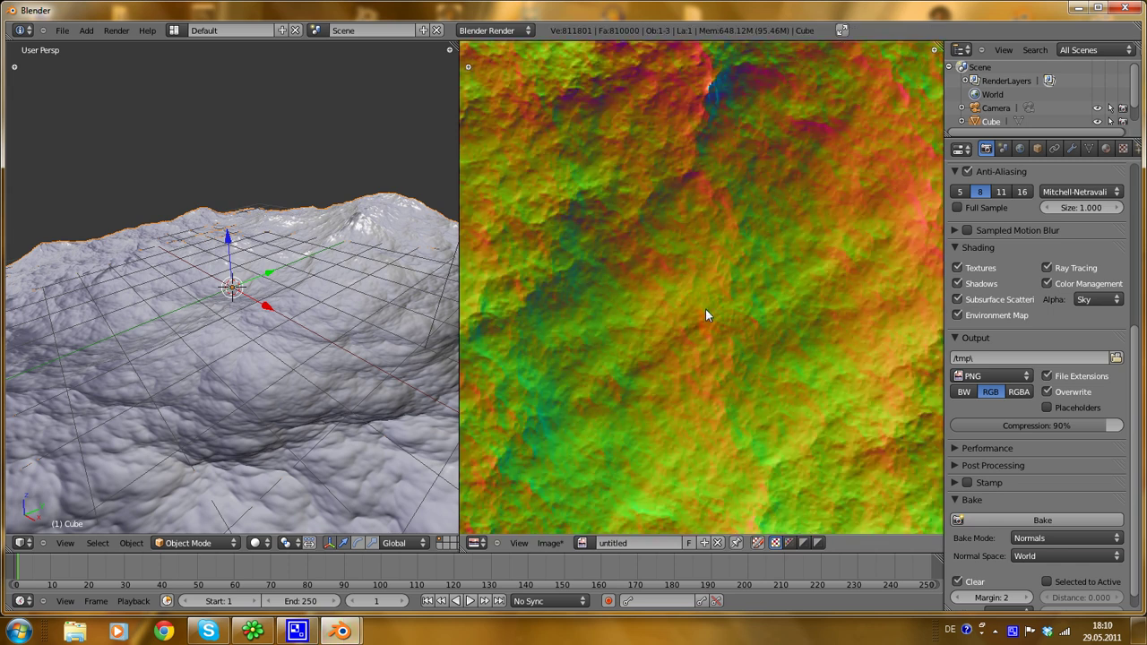
{"action": "scroll", "coordinate": [705, 315], "scroll_direction": "down", "scroll_amount": 4}
{"action": "scroll", "coordinate": [617, 335], "scroll_direction": "up", "scroll_amount": 1}
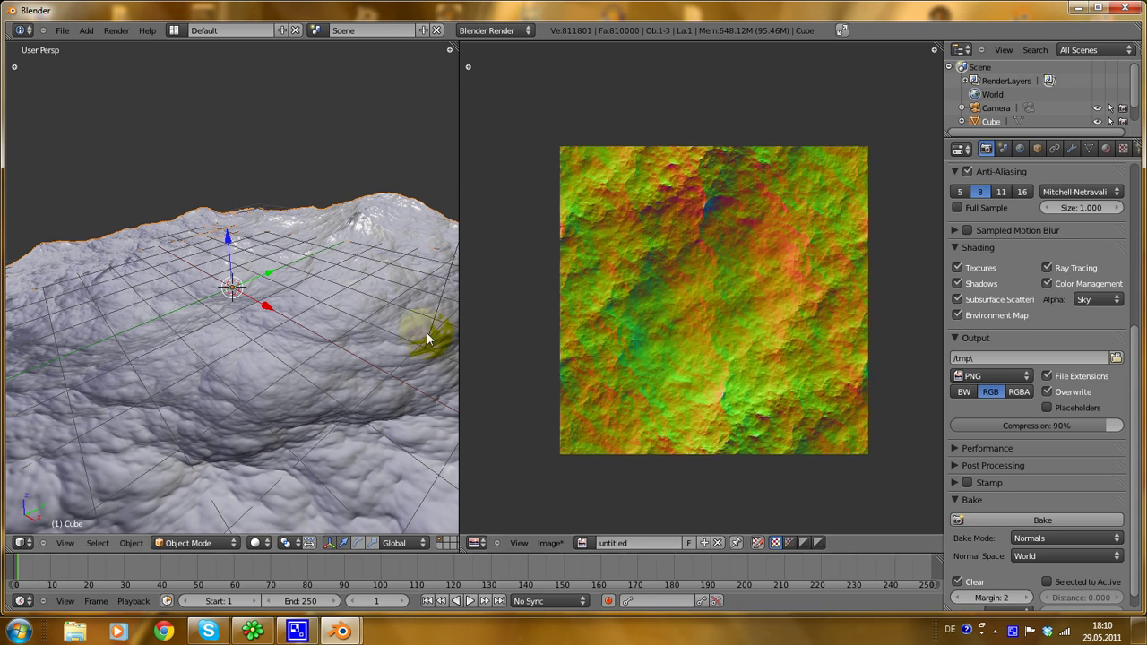
Step: Inspect the detailed ocean mesh from several angles and compare it with the baked normal map close up in the UV/Image Editor
{"action": "scroll", "coordinate": [192, 325], "scroll_direction": "down", "scroll_amount": 2}
{"action": "scroll", "coordinate": [139, 331], "scroll_direction": "down", "scroll_amount": 4}
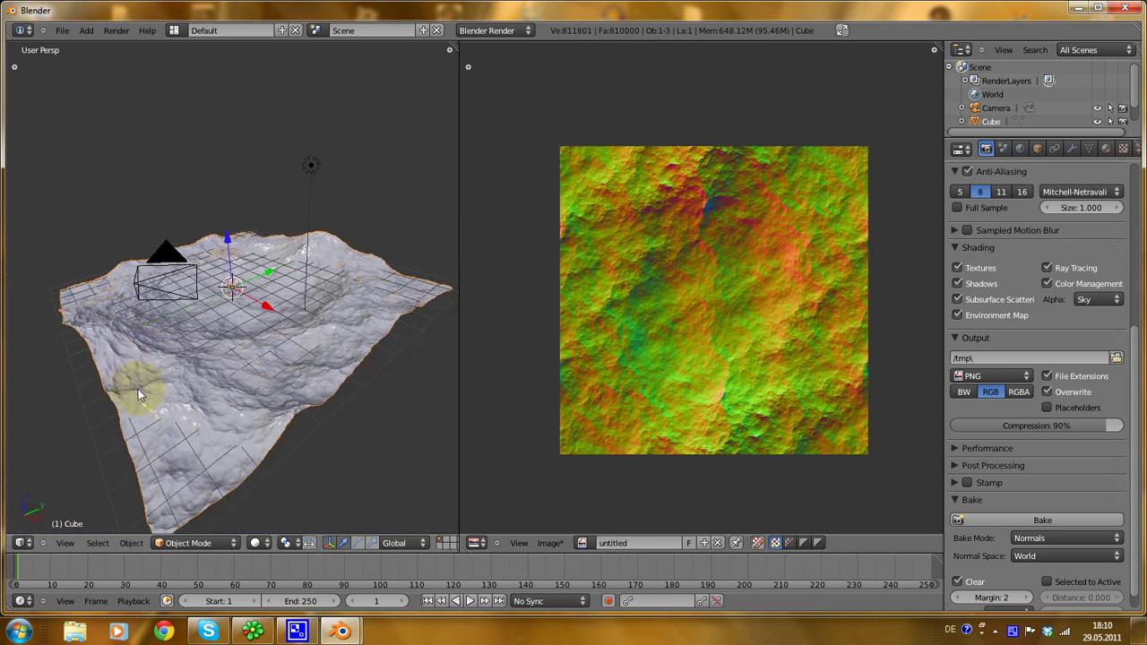
{"action": "middle_click_drag", "start_coordinate": [139, 395], "coordinate": [560, 383]}
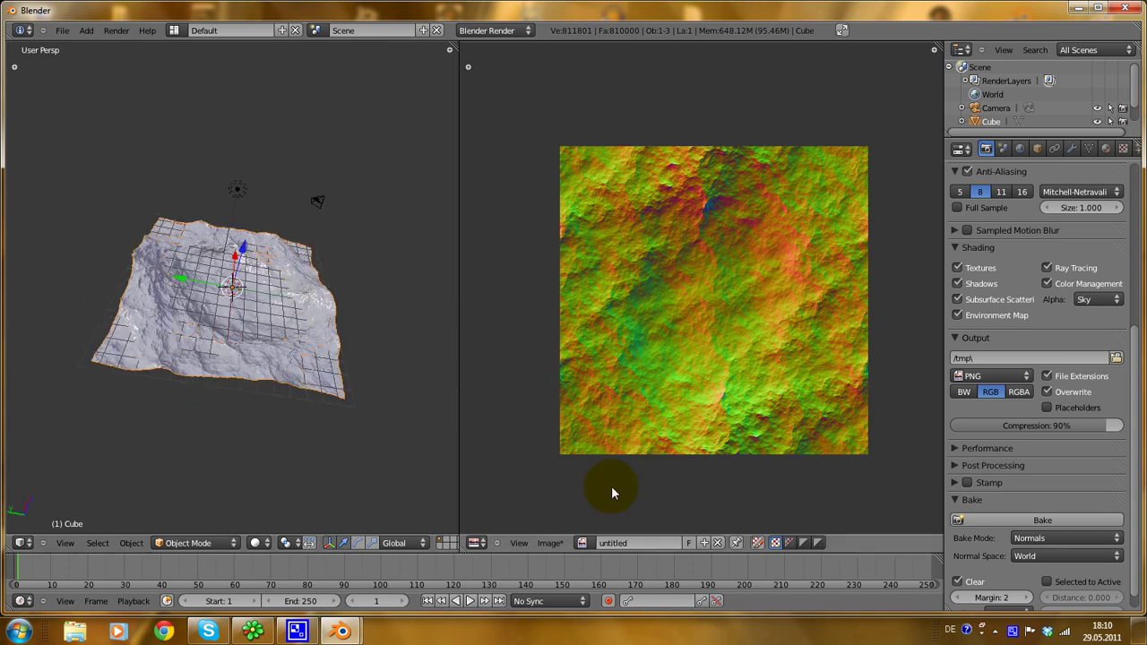
{"action": "left_click", "coordinate": [551, 544]}
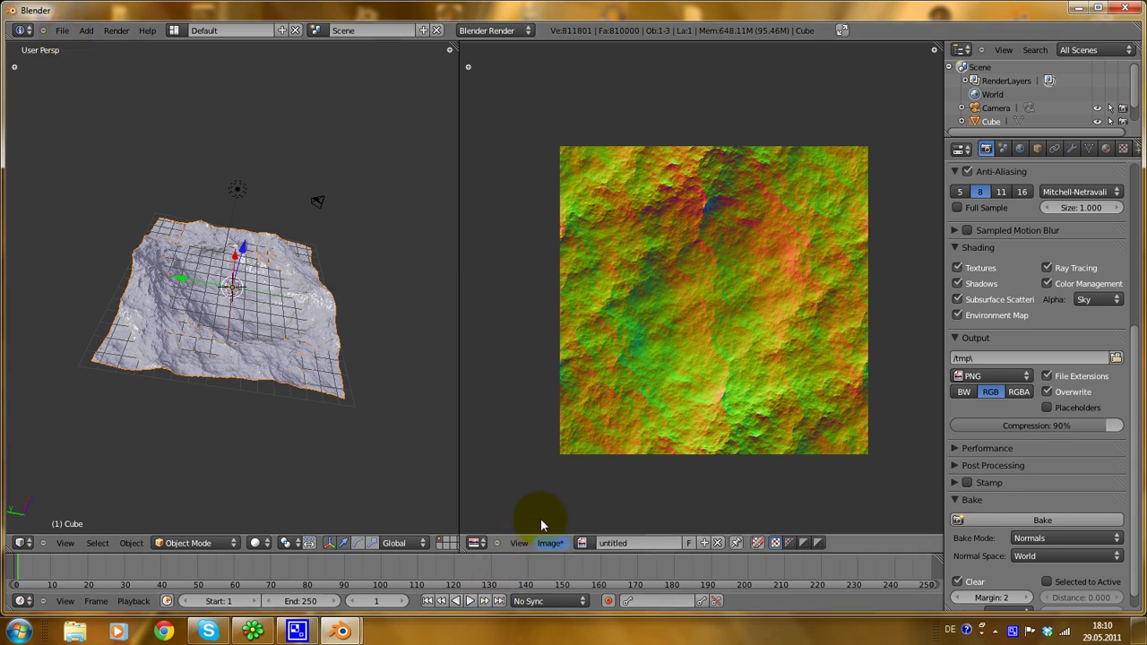
{"action": "scroll", "coordinate": [618, 363], "scroll_direction": "up", "scroll_amount": 1}
{"action": "scroll", "coordinate": [618, 363], "scroll_direction": "up", "scroll_amount": 5}
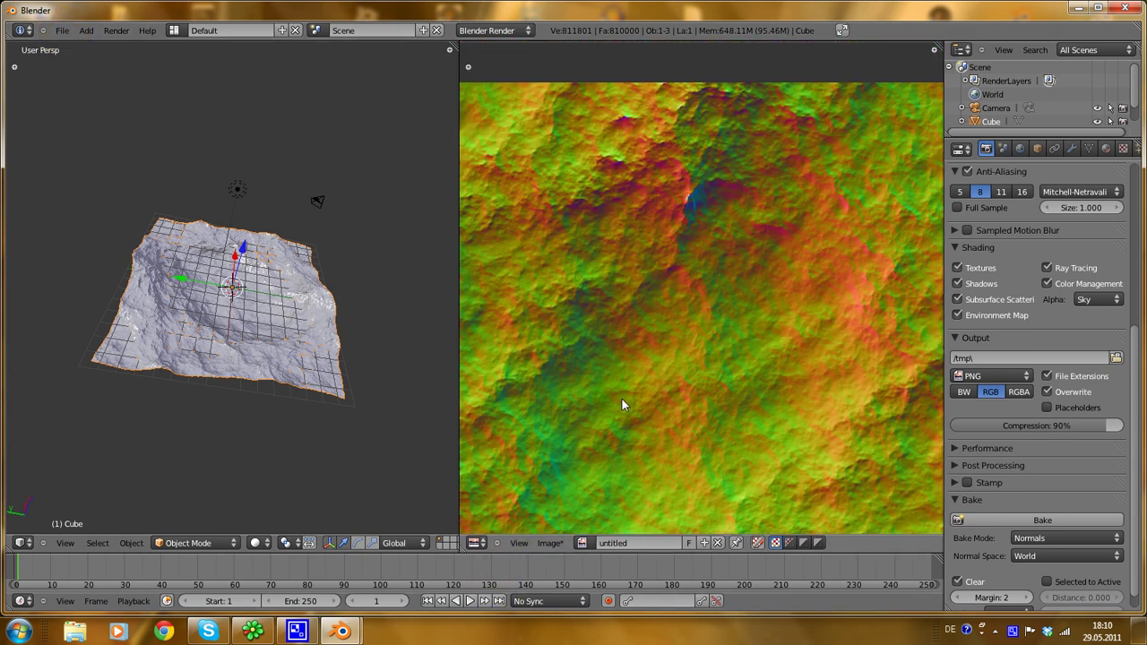
{"action": "scroll", "coordinate": [628, 357], "scroll_direction": "down", "scroll_amount": 6}
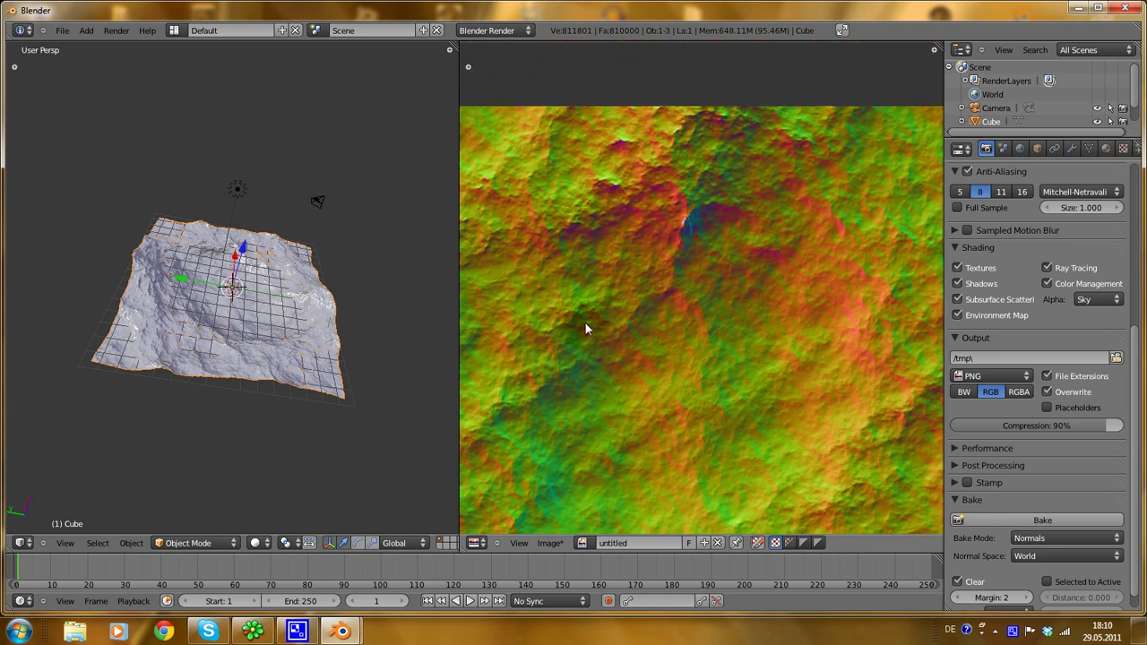
{"action": "scroll", "coordinate": [580, 387], "scroll_direction": "down", "scroll_amount": 1}
{"action": "middle_click_drag", "start_coordinate": [580, 387], "coordinate": [638, 428]}
{"action": "scroll", "coordinate": [571, 401], "scroll_direction": "up", "scroll_amount": 1}
{"action": "scroll", "coordinate": [570, 399], "scroll_direction": "up", "scroll_amount": 2}
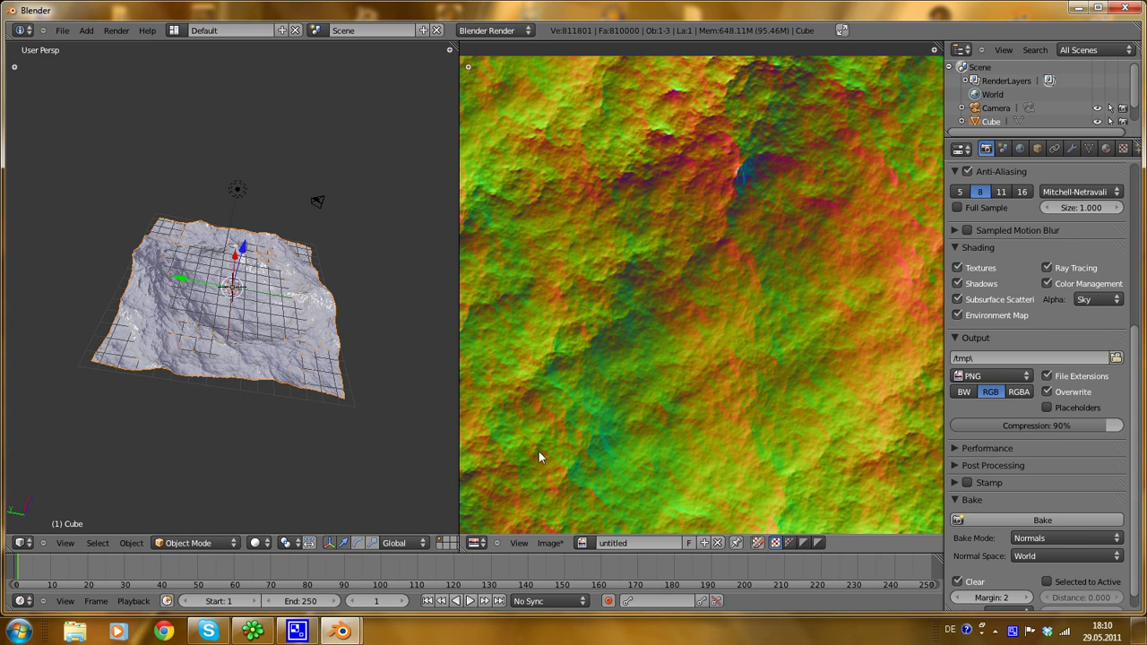
{"action": "scroll", "coordinate": [211, 370], "scroll_direction": "up", "scroll_amount": 4}
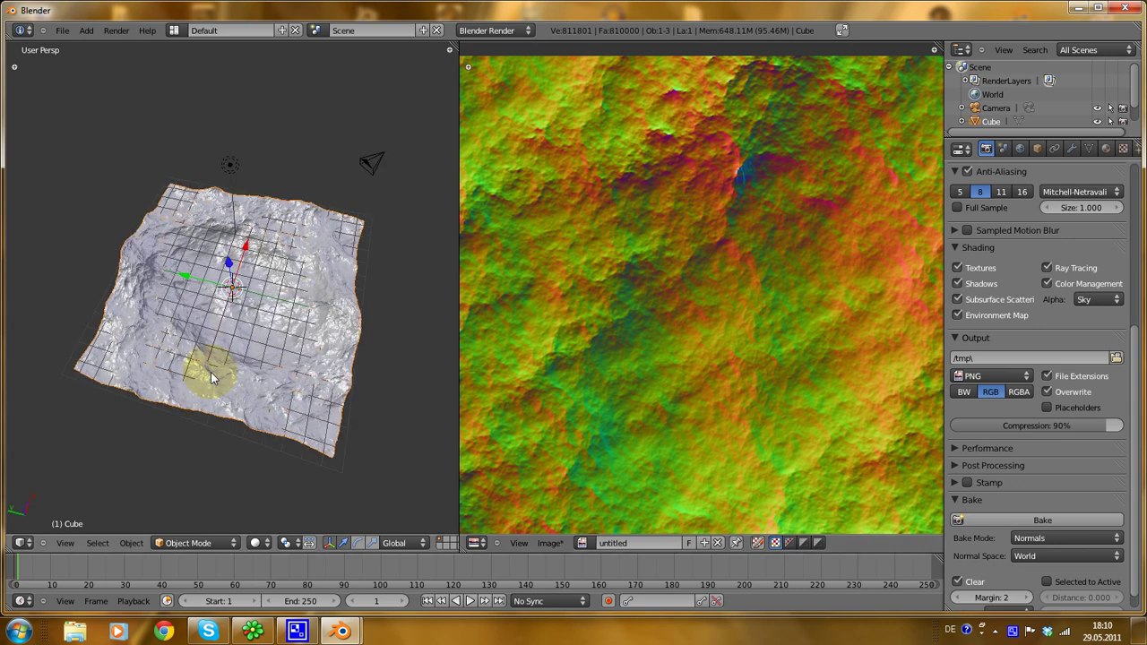
{"action": "scroll", "coordinate": [214, 378], "scroll_direction": "up", "scroll_amount": 2}
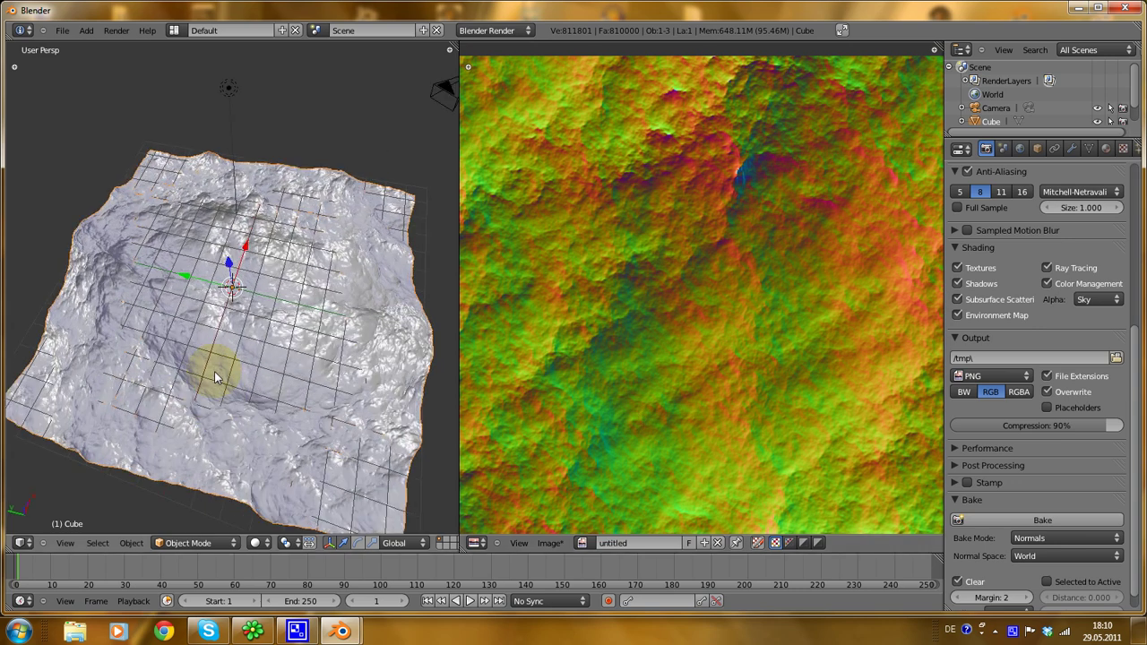
{"action": "mouse_move", "coordinate": [218, 332]}
{"action": "middle_mouse_down"}
{"action": "mouse_move", "coordinate": [223, 263]}
{"action": "mouse_move", "coordinate": [210, 280]}
{"action": "mouse_move", "coordinate": [223, 330]}
{"action": "middle_mouse_up"}
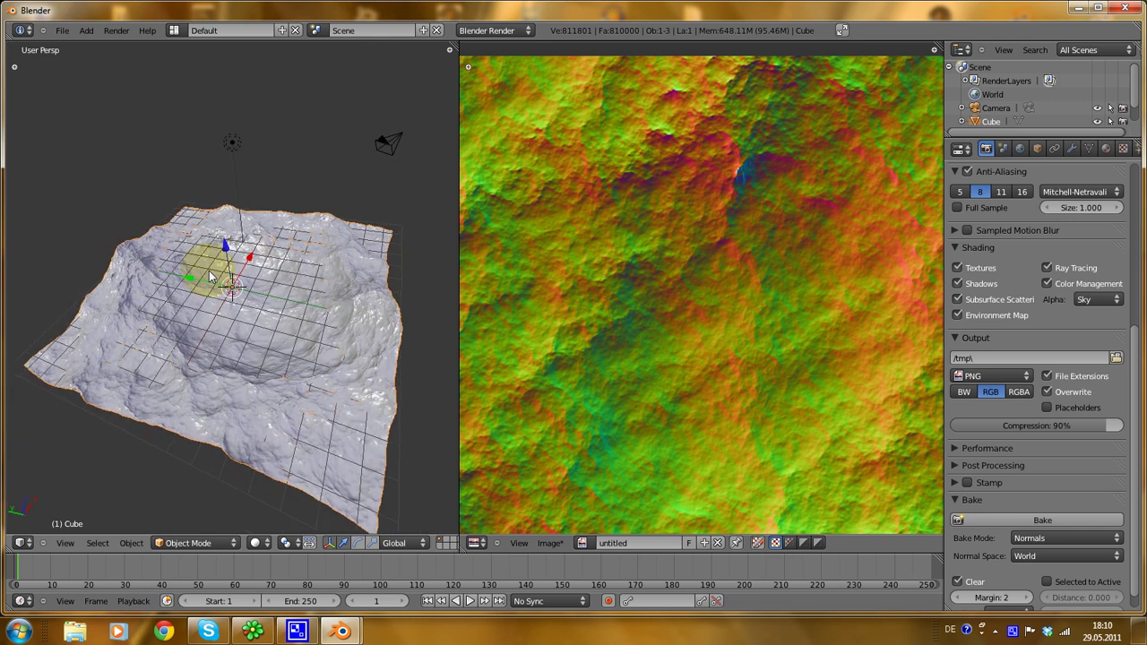
Step: Hide the detailed ocean mesh and add a plane mesh at the scene origin
{"action": "key", "text": "x"}
{"action": "left_click", "coordinate": [224, 331]}
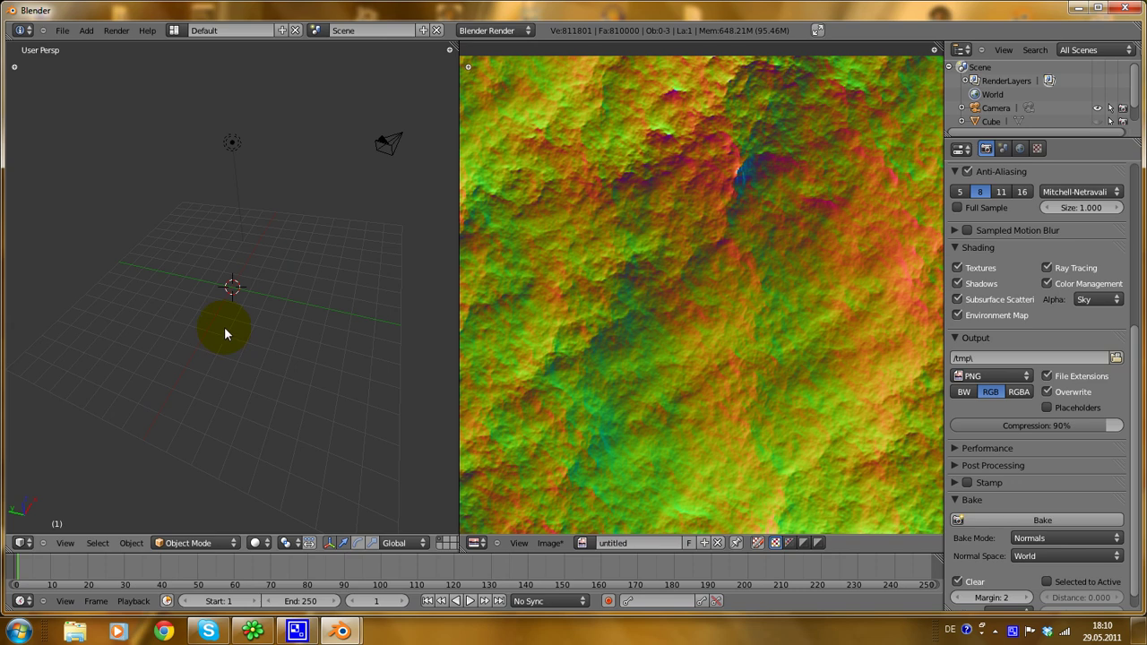
{"action": "key", "text": "shift+a"}
{"action": "mouse_move", "coordinate": [224, 328]}
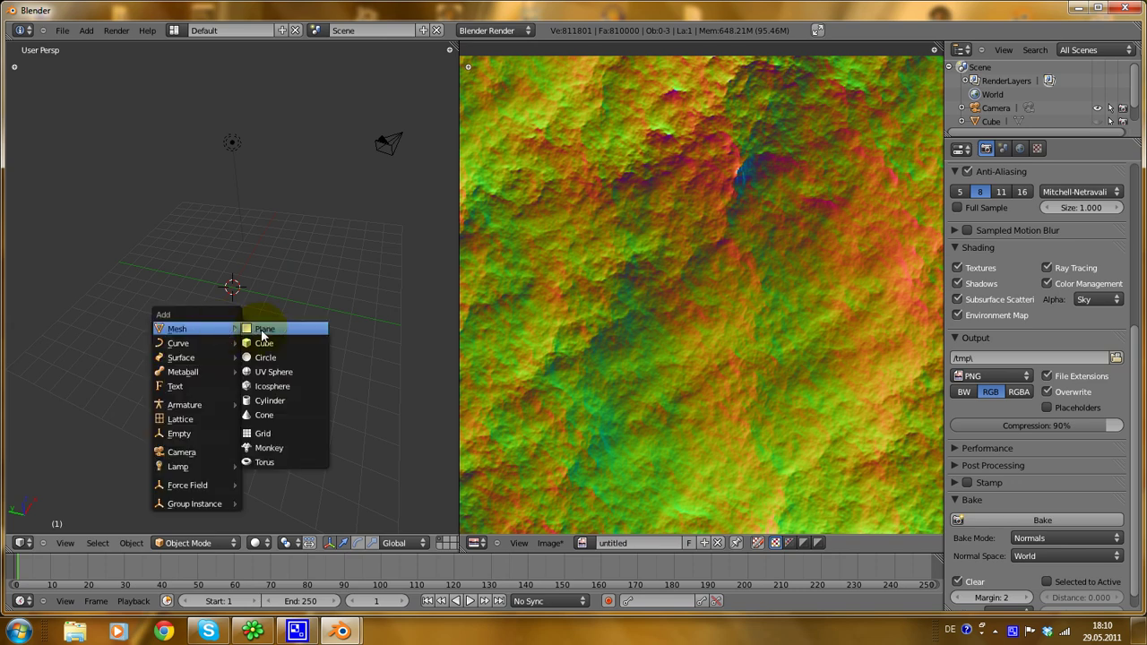
{"action": "left_click", "coordinate": [263, 330]}
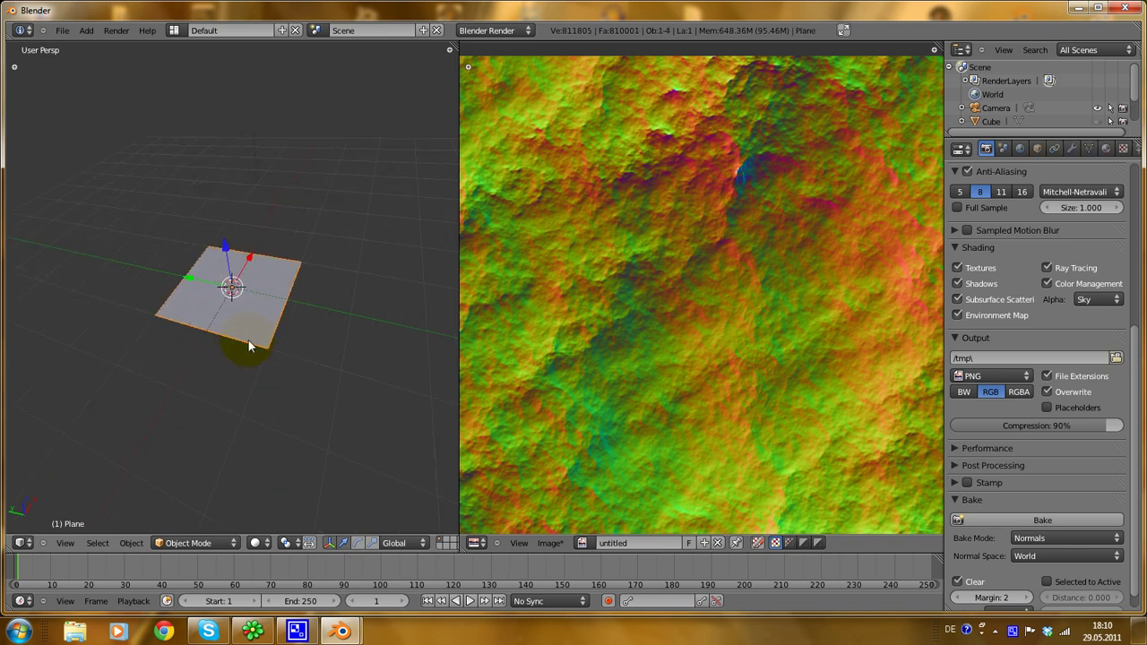
Step: Add an Ocean modifier to the new plane
{"action": "left_click", "coordinate": [1074, 148]}
{"action": "left_click", "coordinate": [963, 216]}
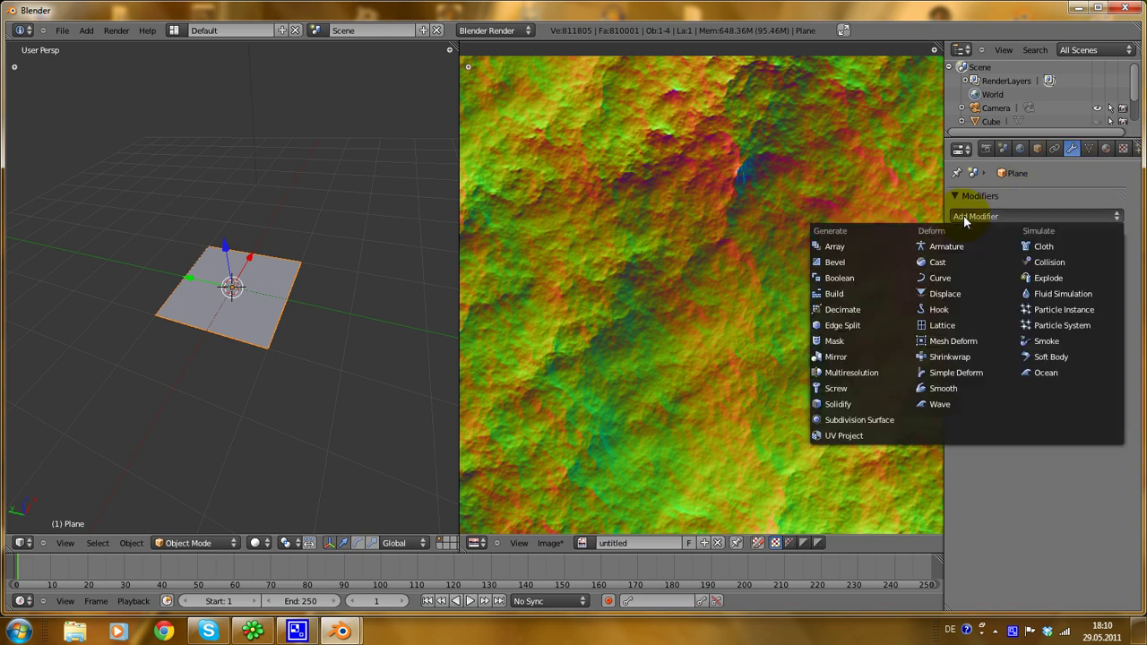
{"action": "left_click", "coordinate": [1042, 372]}
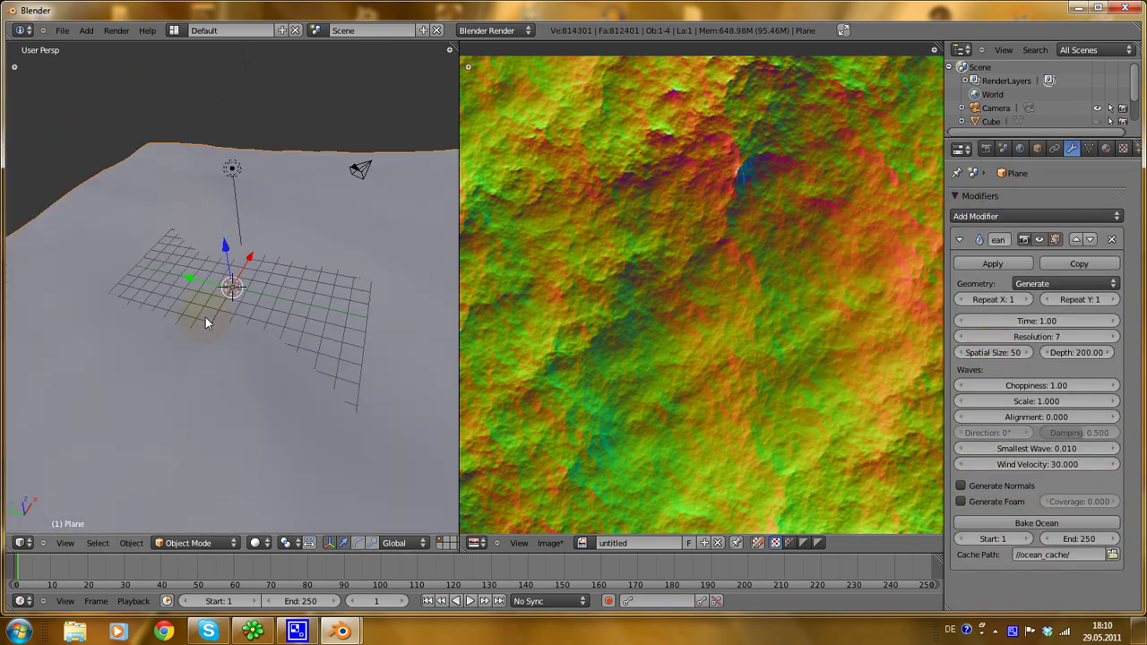
Step: Set the plane's Ocean modifier to a spatial size of 15 and a time of 1.75
{"action": "middle_click_drag", "start_coordinate": [238, 302], "coordinate": [248, 283]}
{"action": "scroll", "coordinate": [164, 312], "scroll_direction": "up", "scroll_amount": 1}
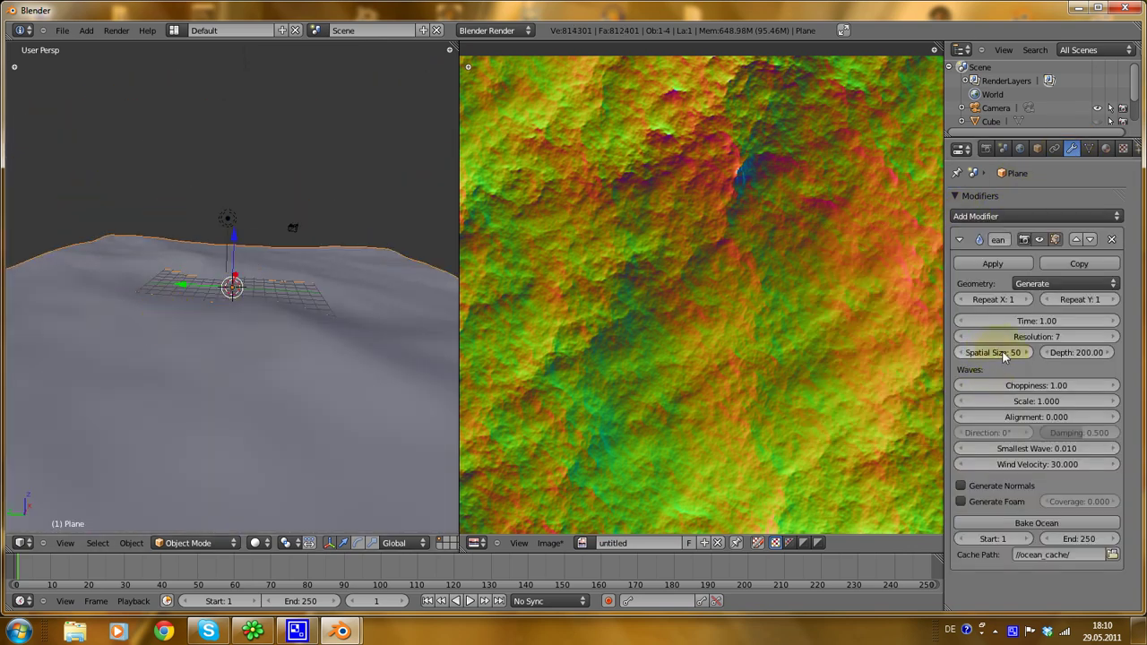
{"action": "mouse_move", "coordinate": [1009, 353]}
{"action": "left_mouse_down"}
{"action": "mouse_move", "coordinate": [962, 359]}
{"action": "mouse_move", "coordinate": [1031, 359]}
{"action": "left_mouse_up"}
{"action": "scroll", "coordinate": [208, 371], "scroll_direction": "up", "scroll_amount": 5}
{"action": "middle_click_drag", "start_coordinate": [208, 371], "coordinate": [215, 285]}
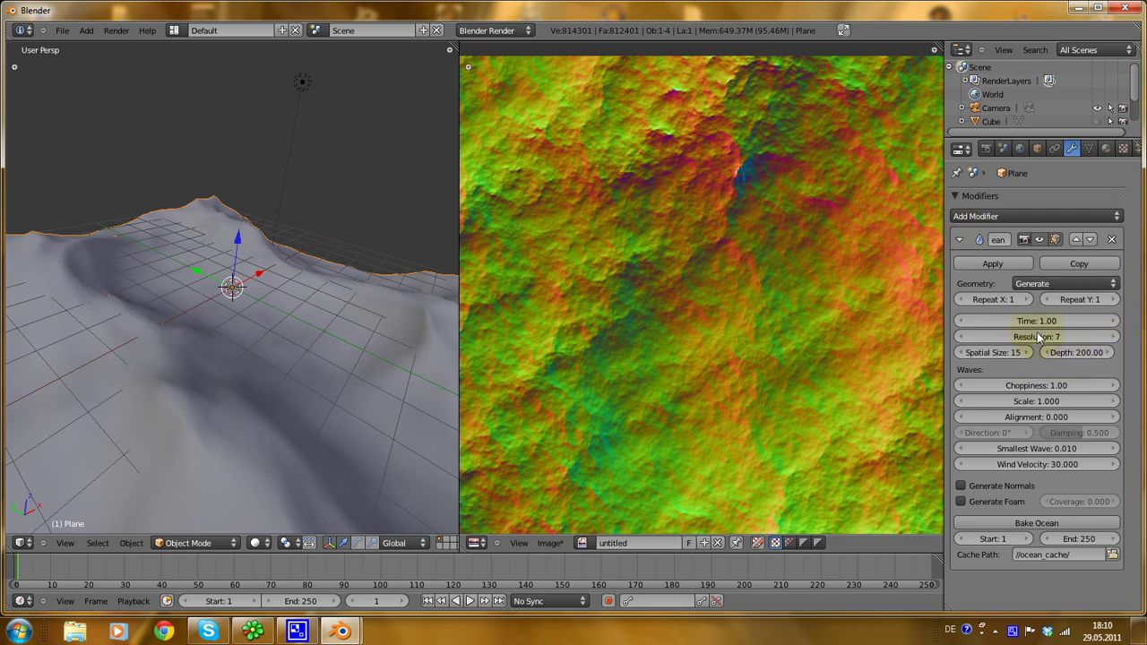
{"action": "left_click_drag", "start_coordinate": [1018, 327], "coordinate": [1072, 304]}
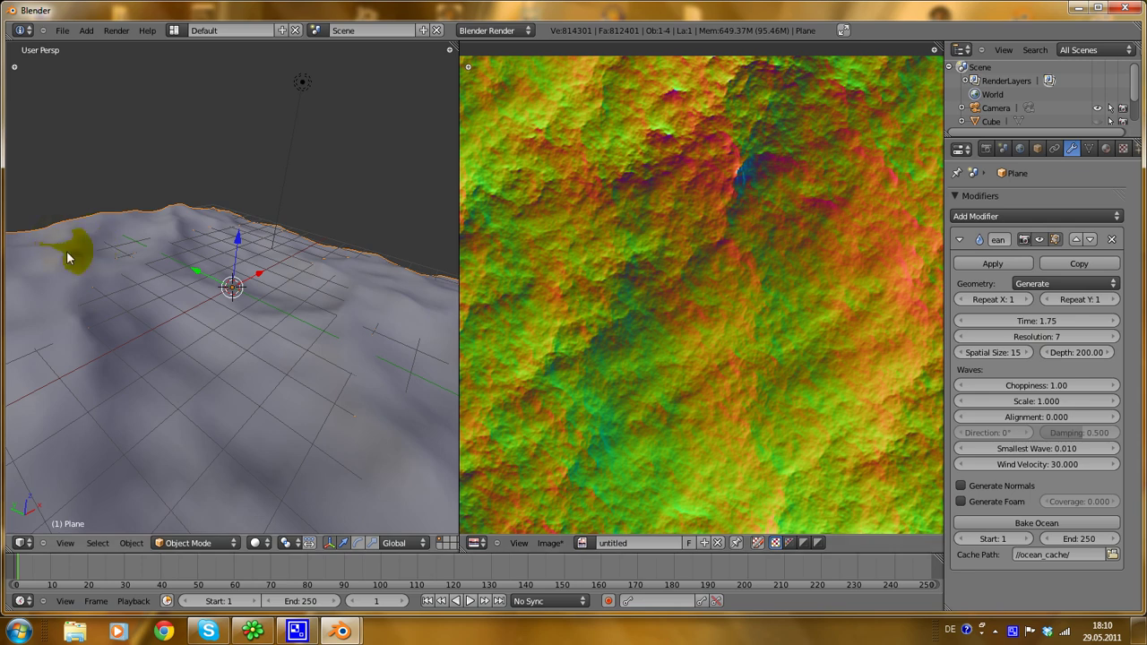
{"action": "middle_click_drag", "start_coordinate": [72, 248], "coordinate": [173, 365]}
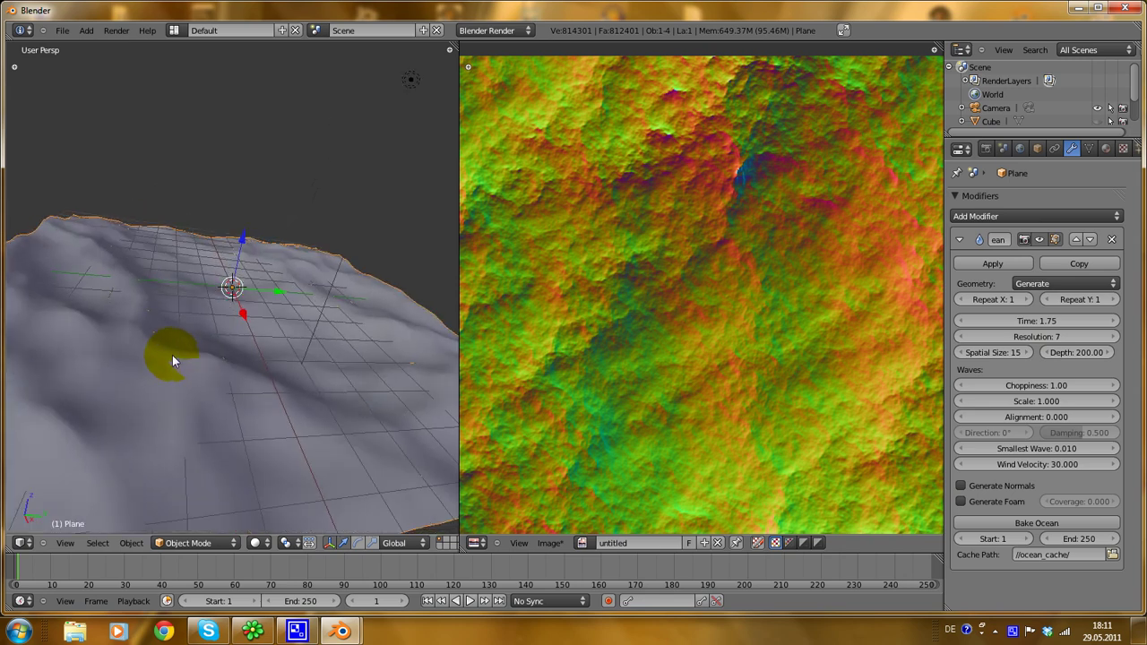
Step: Reveal the hidden detailed ocean mesh and compare its shape with the smooth ocean plane
{"action": "key", "text": "alt+h"}
{"action": "middle_click_drag", "start_coordinate": [172, 355], "coordinate": [211, 428]}
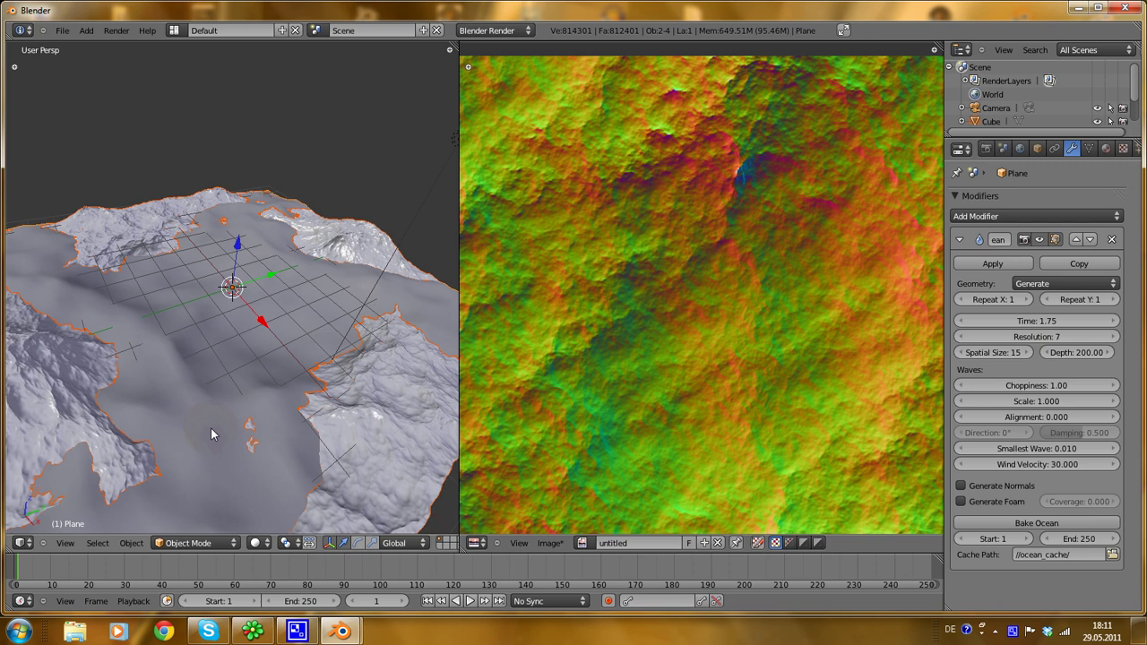
{"action": "scroll", "coordinate": [210, 427], "scroll_direction": "down", "scroll_amount": 5}
{"action": "scroll", "coordinate": [221, 314], "scroll_direction": "up", "scroll_amount": 5}
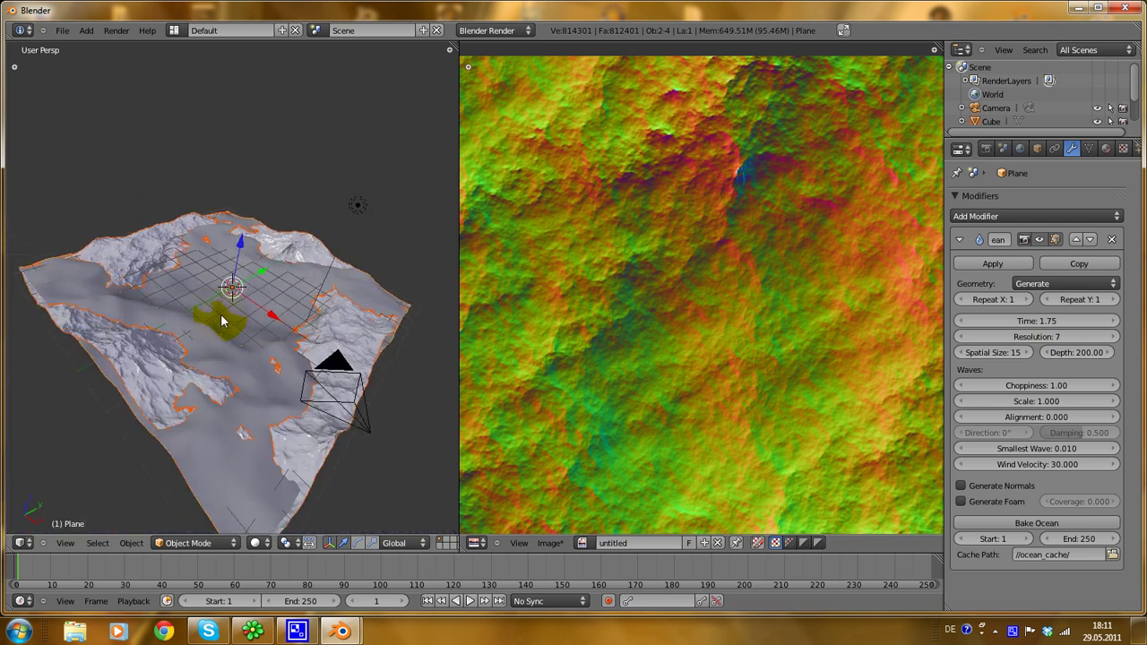
{"action": "middle_click_drag", "start_coordinate": [207, 352], "coordinate": [202, 321]}
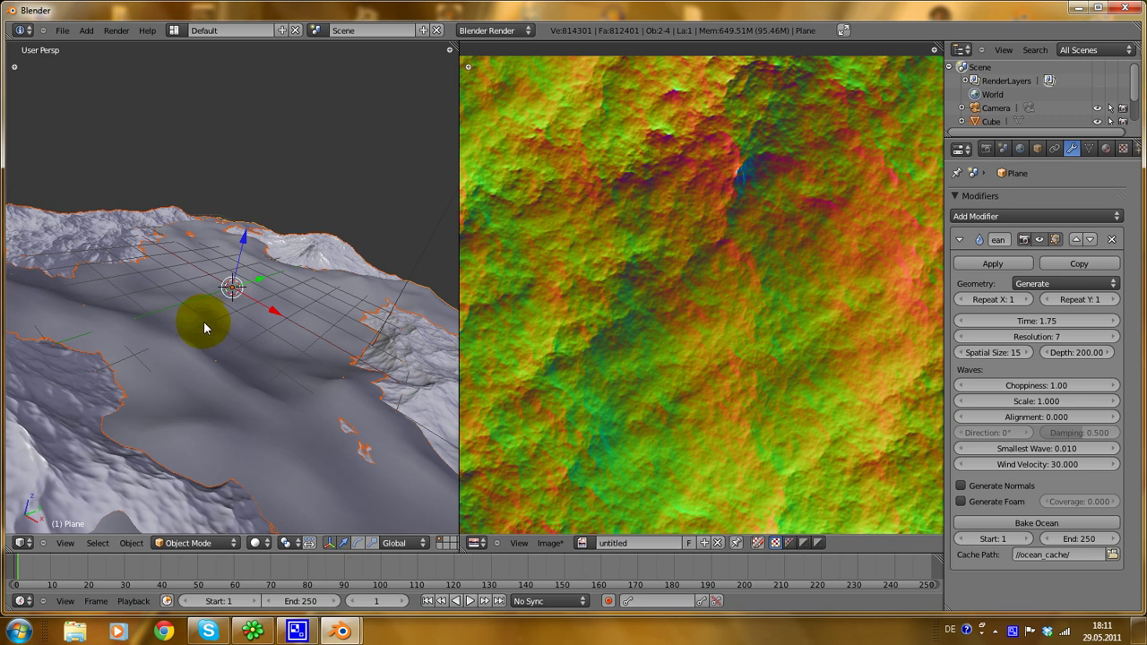
Step: Select the smooth ocean plane and set its Ocean modifier's wave scale to 1.800
{"action": "left_click", "coordinate": [991, 121]}
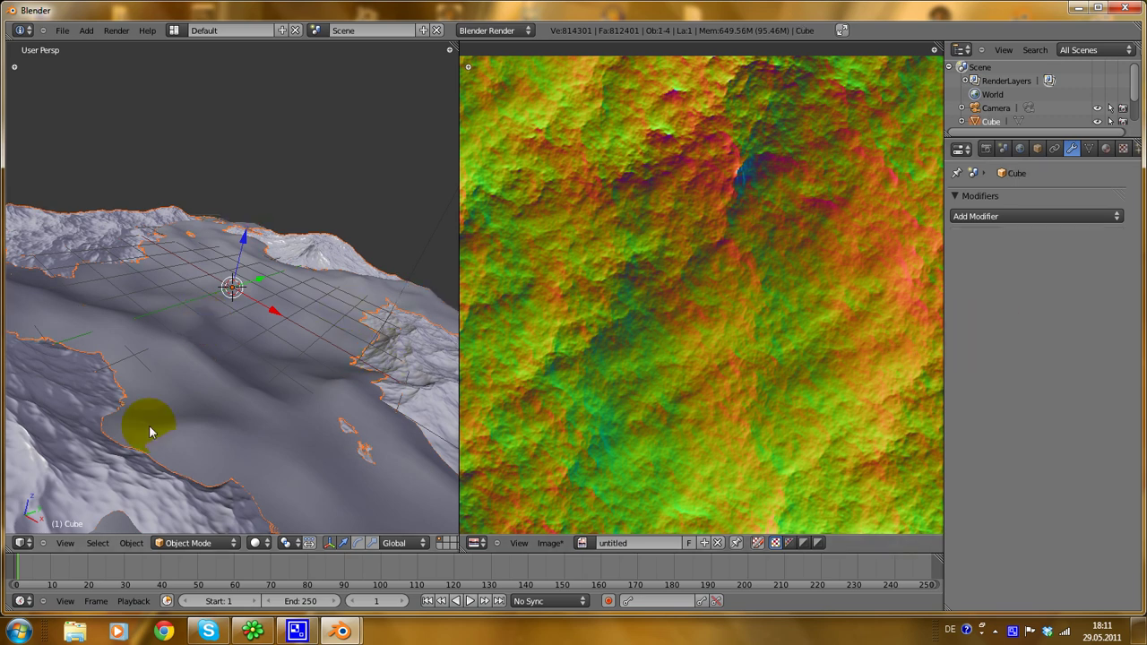
{"action": "right_click", "coordinate": [405, 291]}
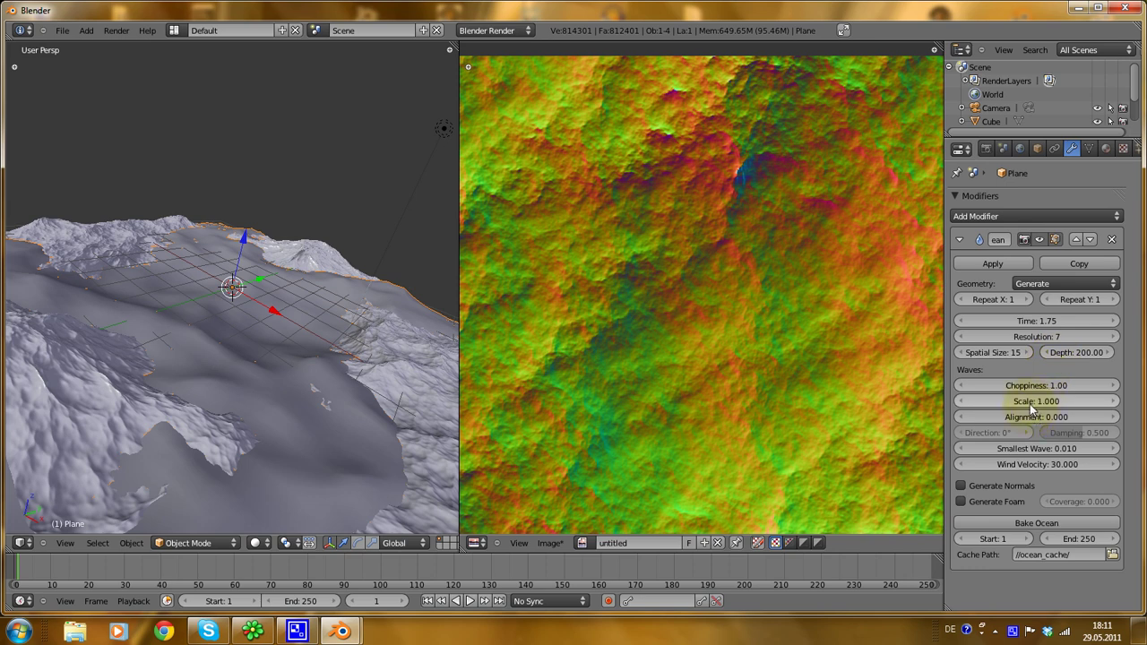
{"action": "left_click_drag", "start_coordinate": [1035, 411], "coordinate": [1030, 407]}
{"action": "scroll", "coordinate": [186, 316], "scroll_direction": "down", "scroll_amount": 6}
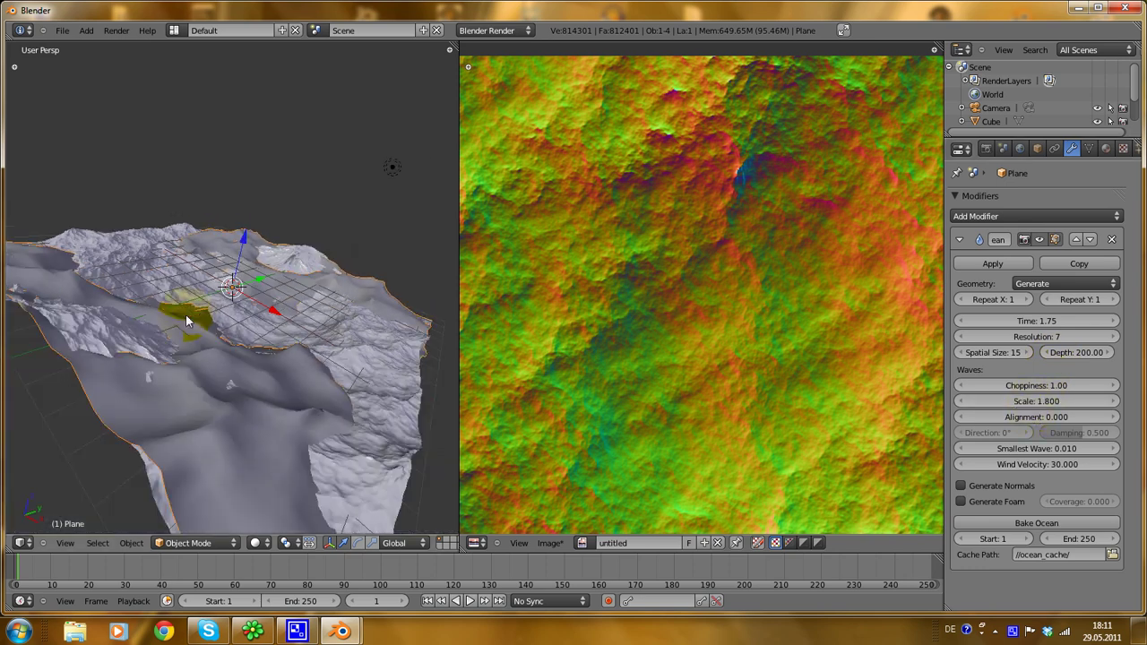
{"action": "middle_click_drag", "start_coordinate": [188, 314], "coordinate": [243, 258]}
{"action": "scroll", "coordinate": [247, 341], "scroll_direction": "up", "scroll_amount": 5}
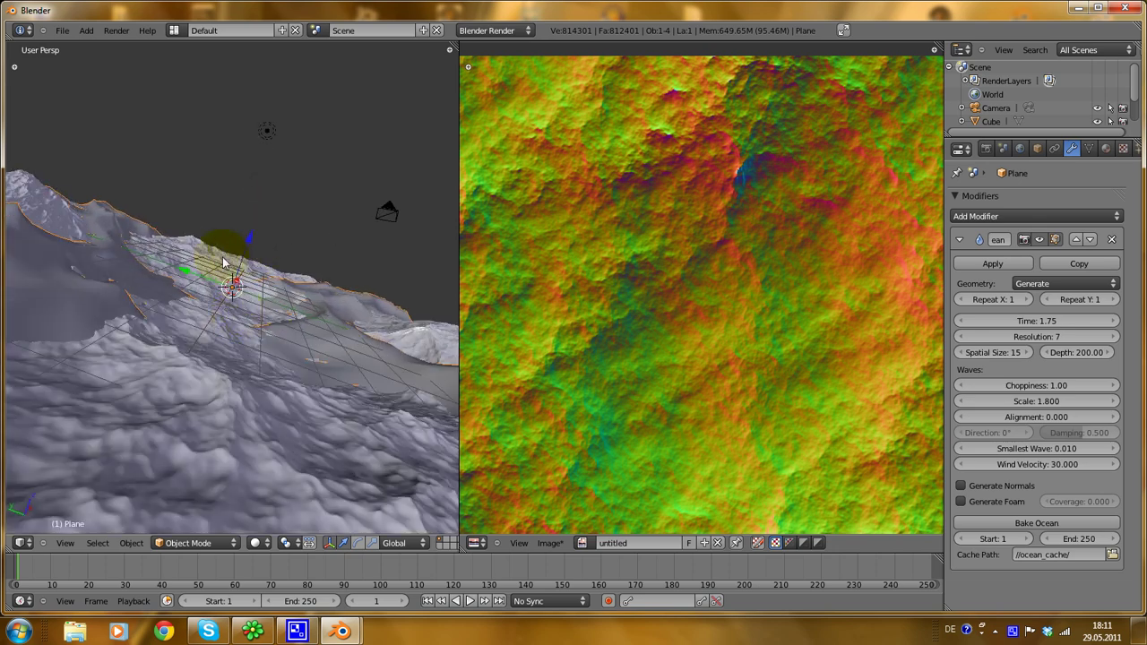
Step: Select the detailed ocean mesh among the overlapping objects and delete it
{"action": "right_click", "coordinate": [223, 263]}
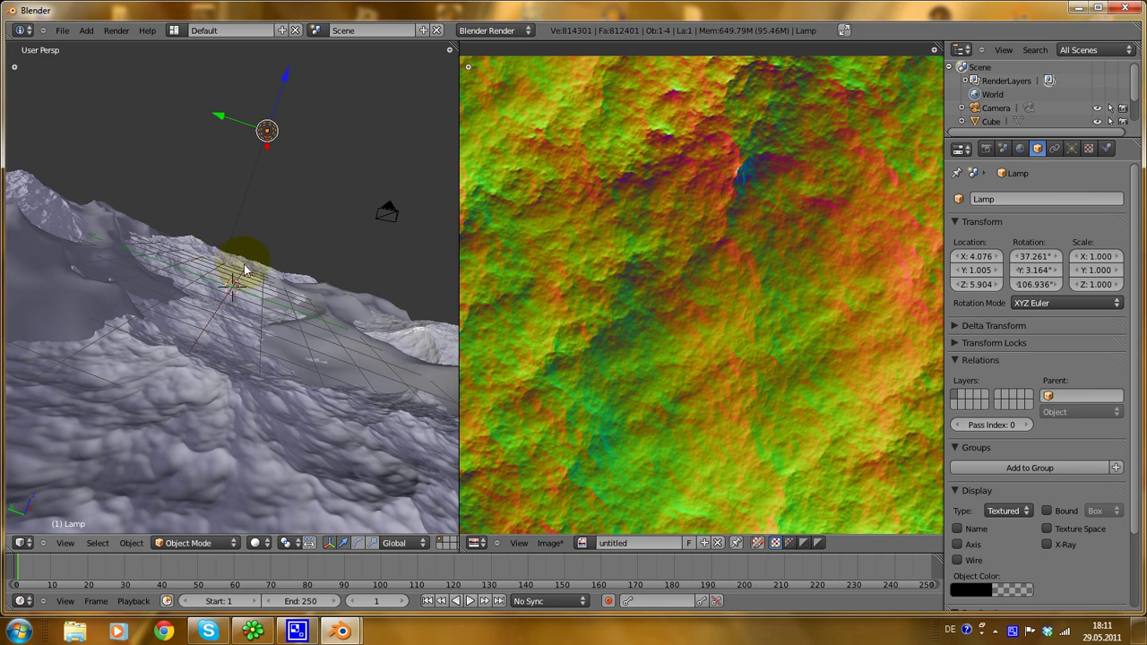
{"action": "right_click", "coordinate": [244, 269]}
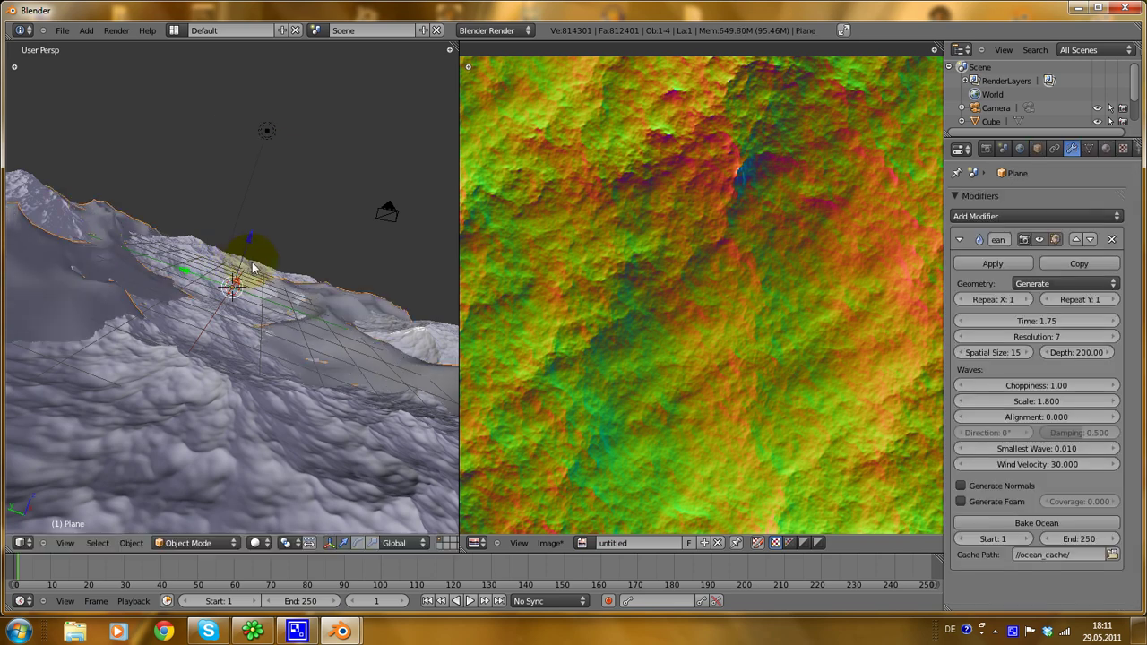
{"action": "right_click", "coordinate": [245, 273]}
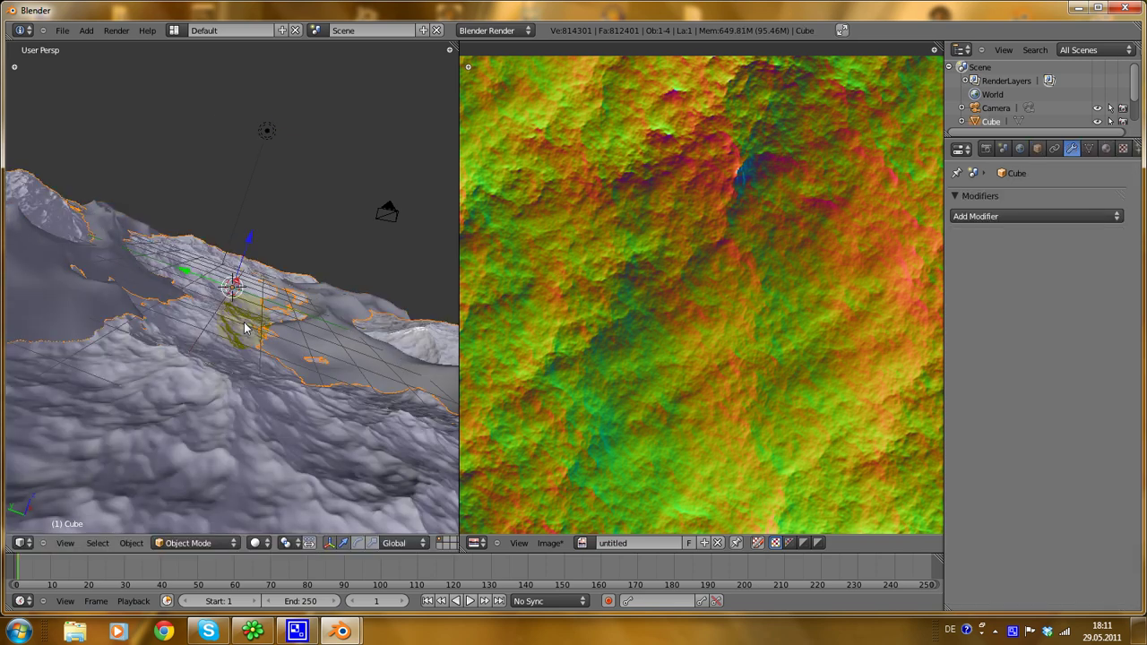
{"action": "key", "text": "x"}
{"action": "left_click", "coordinate": [246, 328]}
Step: Select the remaining ocean plane, give it a new material, and set the specular intensity to 0
{"action": "middle_click_drag", "start_coordinate": [245, 328], "coordinate": [205, 349]}
{"action": "scroll", "coordinate": [291, 296], "scroll_direction": "down", "scroll_amount": 2}
{"action": "right_click", "coordinate": [204, 349]}
{"action": "scroll", "coordinate": [249, 345], "scroll_direction": "down", "scroll_amount": 2}
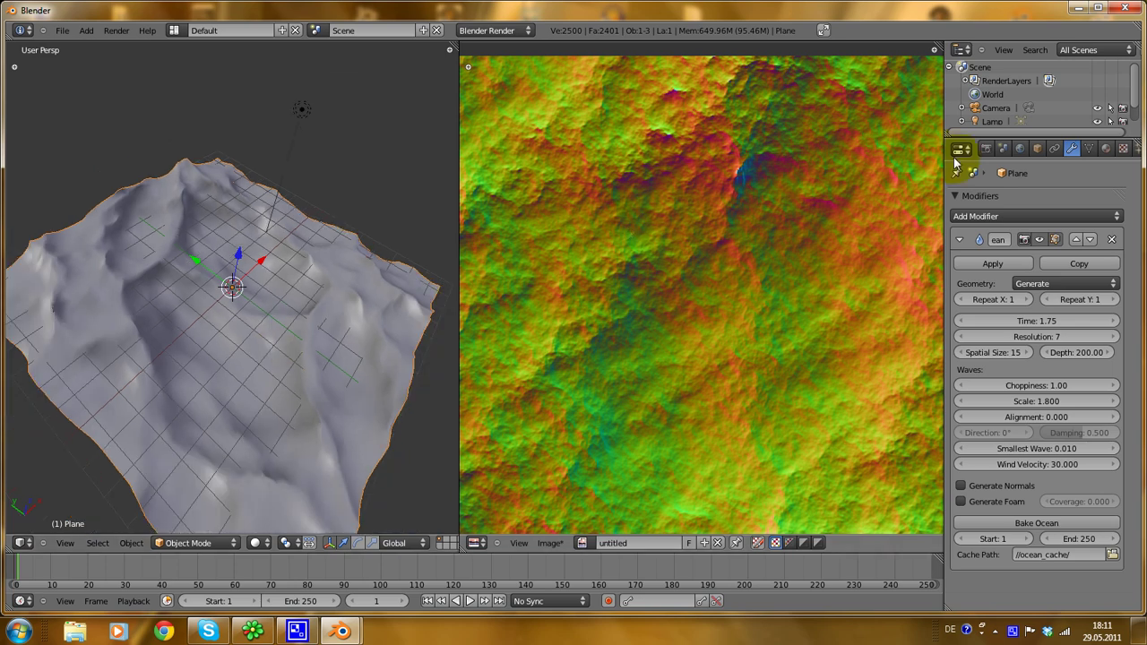
{"action": "left_click", "coordinate": [1108, 150]}
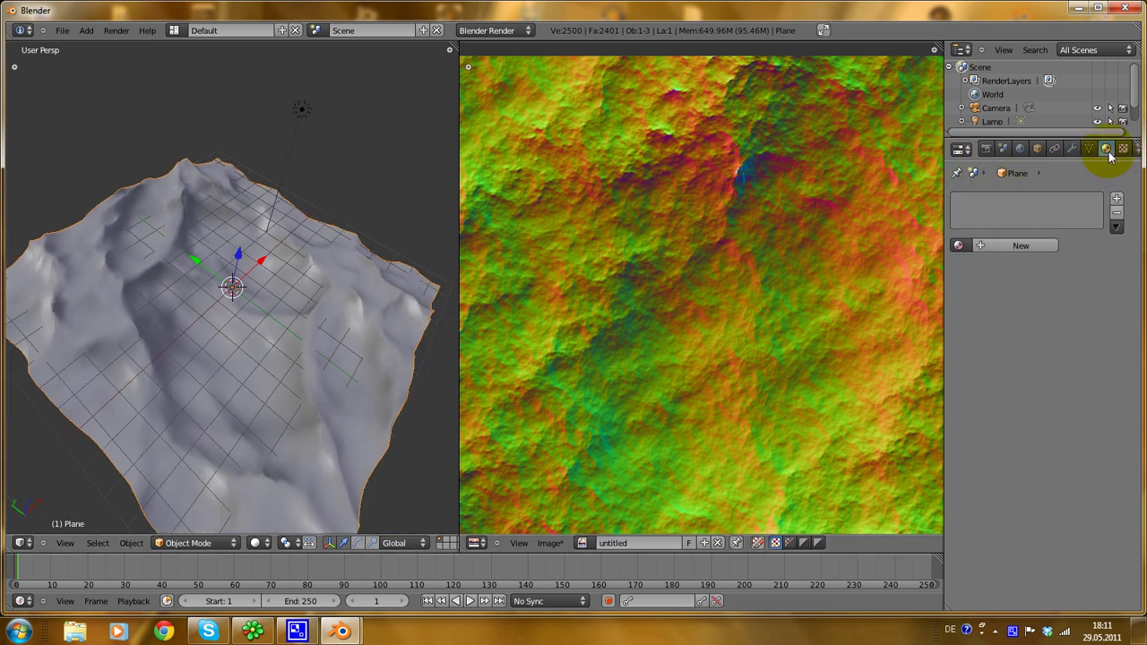
{"action": "left_click", "coordinate": [1008, 246]}
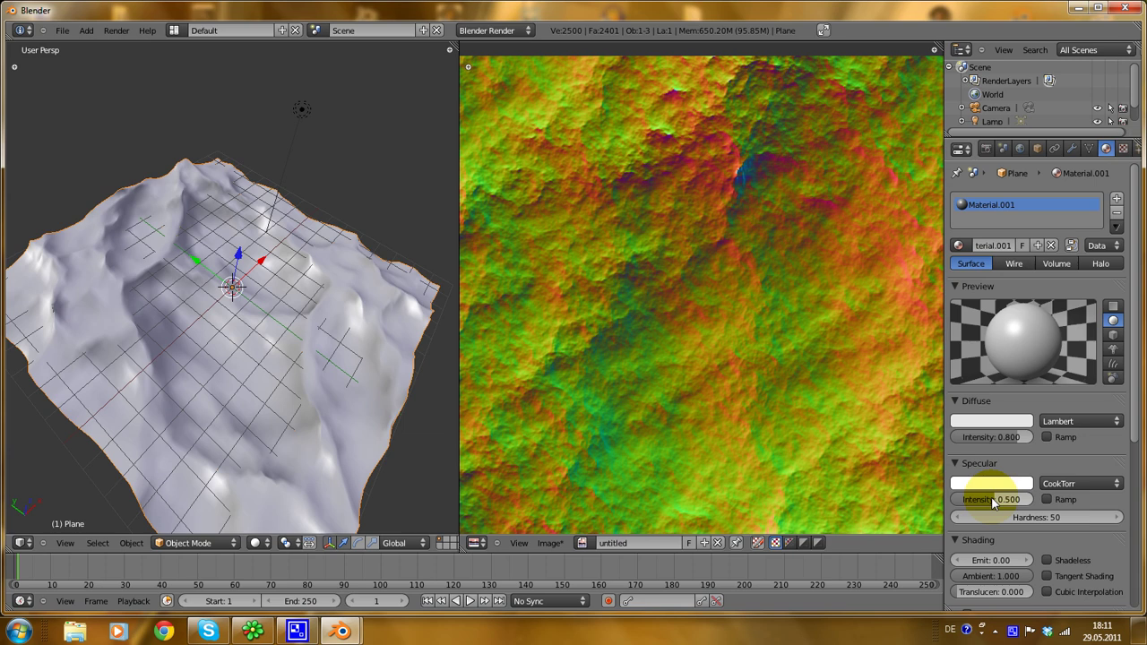
{"action": "left_click_drag", "start_coordinate": [993, 503], "coordinate": [933, 509]}
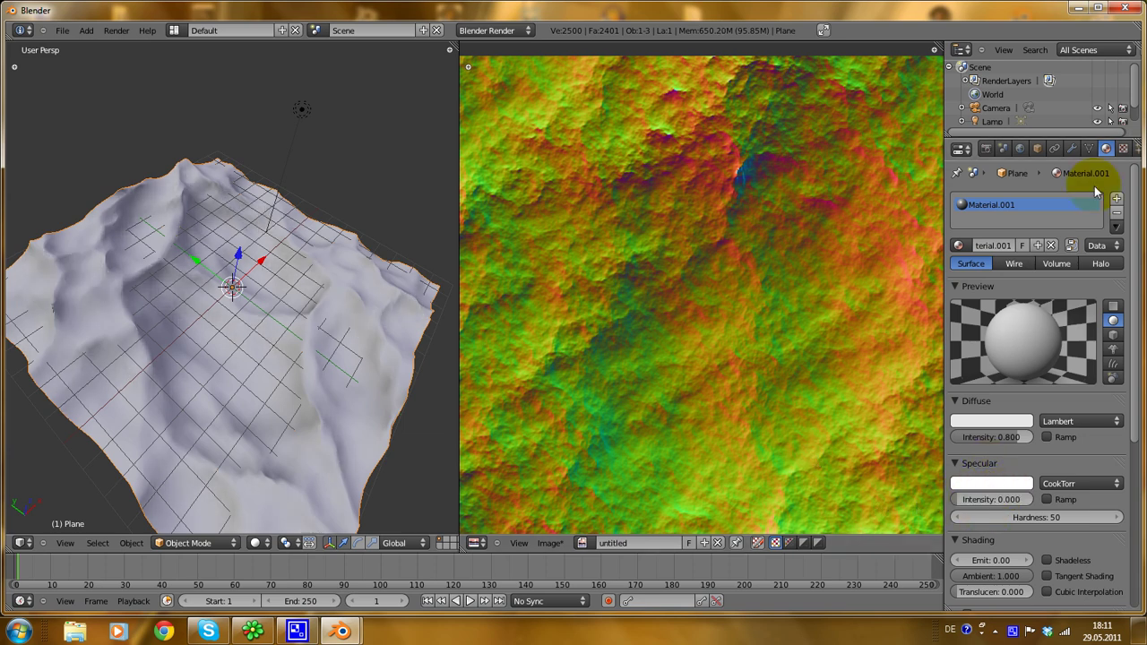
Step: Add a new texture to the ocean plane's material and review the plane alongside the full baked normal map
{"action": "left_click", "coordinate": [1124, 149]}
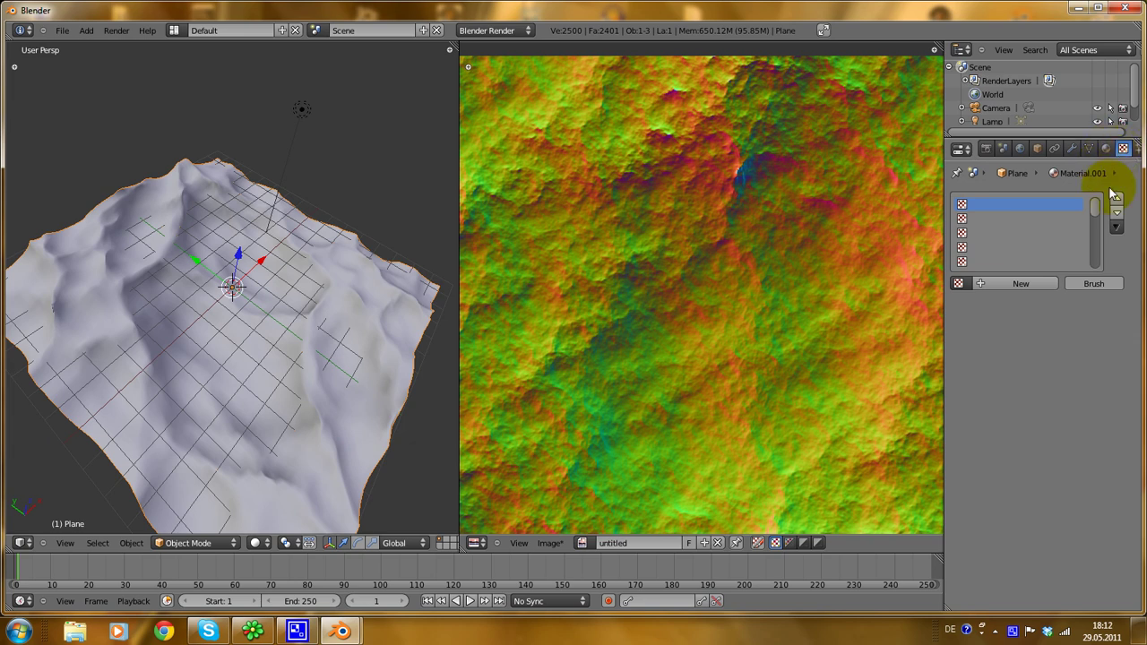
{"action": "left_click", "coordinate": [1013, 283]}
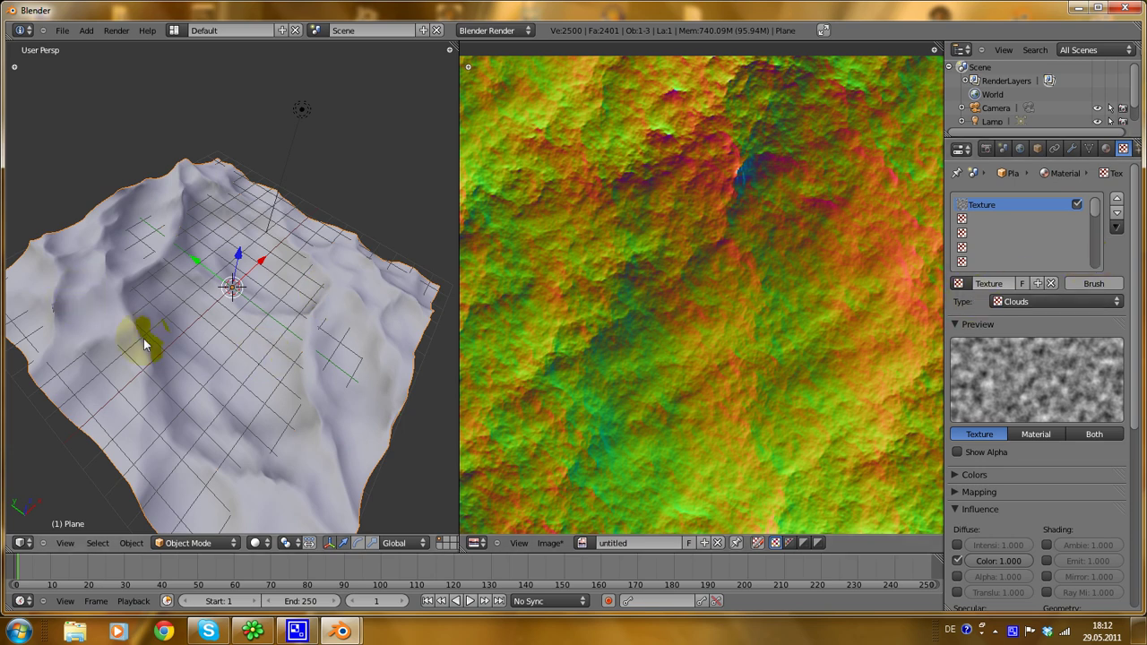
{"action": "middle_click_drag", "start_coordinate": [144, 337], "coordinate": [309, 385]}
{"action": "scroll", "coordinate": [674, 288], "scroll_direction": "down", "scroll_amount": 1}
{"action": "scroll", "coordinate": [674, 289], "scroll_direction": "down", "scroll_amount": 1}
{"action": "middle_click_drag", "start_coordinate": [341, 332], "coordinate": [190, 280]}
{"action": "scroll", "coordinate": [235, 326], "scroll_direction": "down", "scroll_amount": 6}
{"action": "middle_click_drag", "start_coordinate": [225, 317], "coordinate": [397, 275]}
{"action": "scroll", "coordinate": [256, 332], "scroll_direction": "up", "scroll_amount": 8}
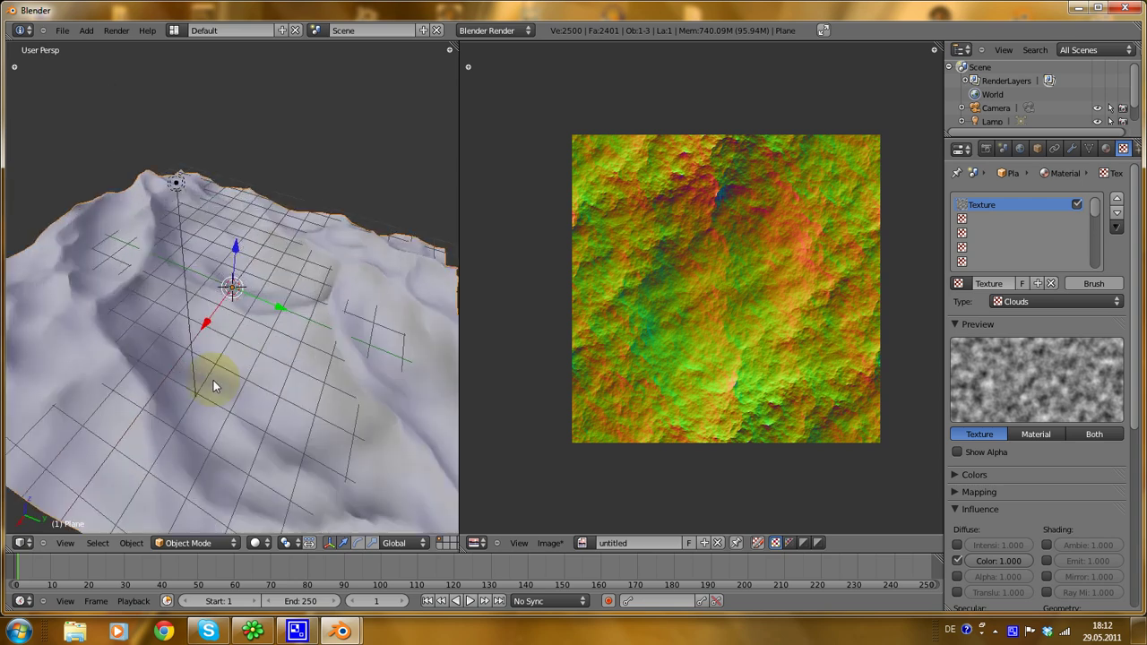
Step: Set the 3D view's material shading mode to Multitexture
{"action": "scroll", "coordinate": [338, 381], "scroll_direction": "down", "scroll_amount": 3}
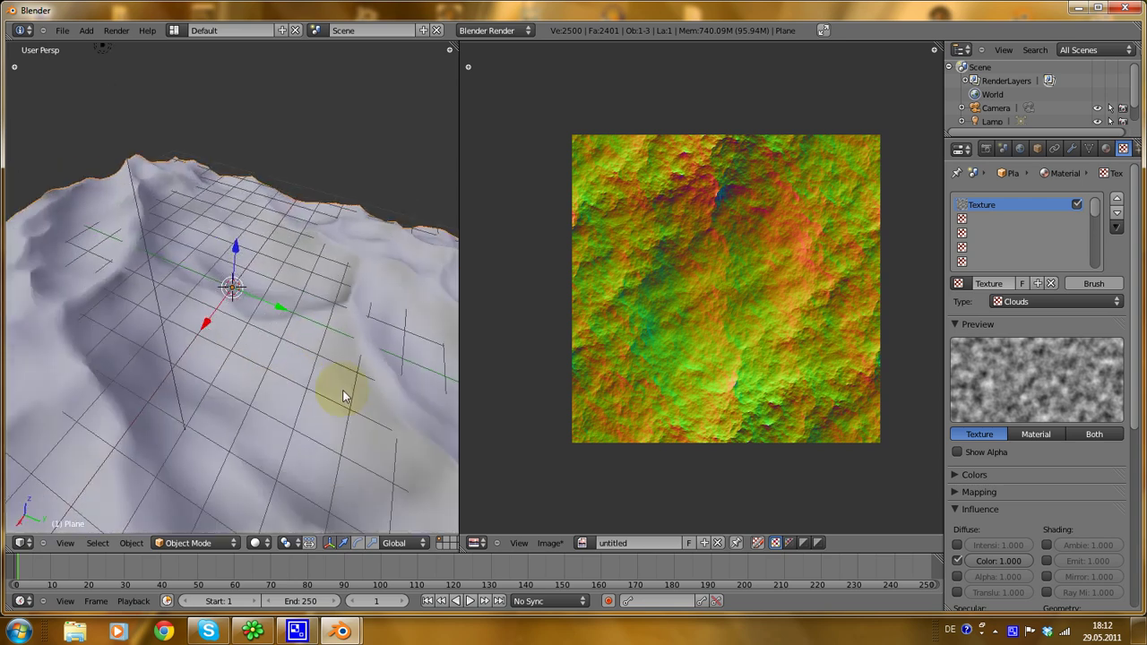
{"action": "key", "text": "n"}
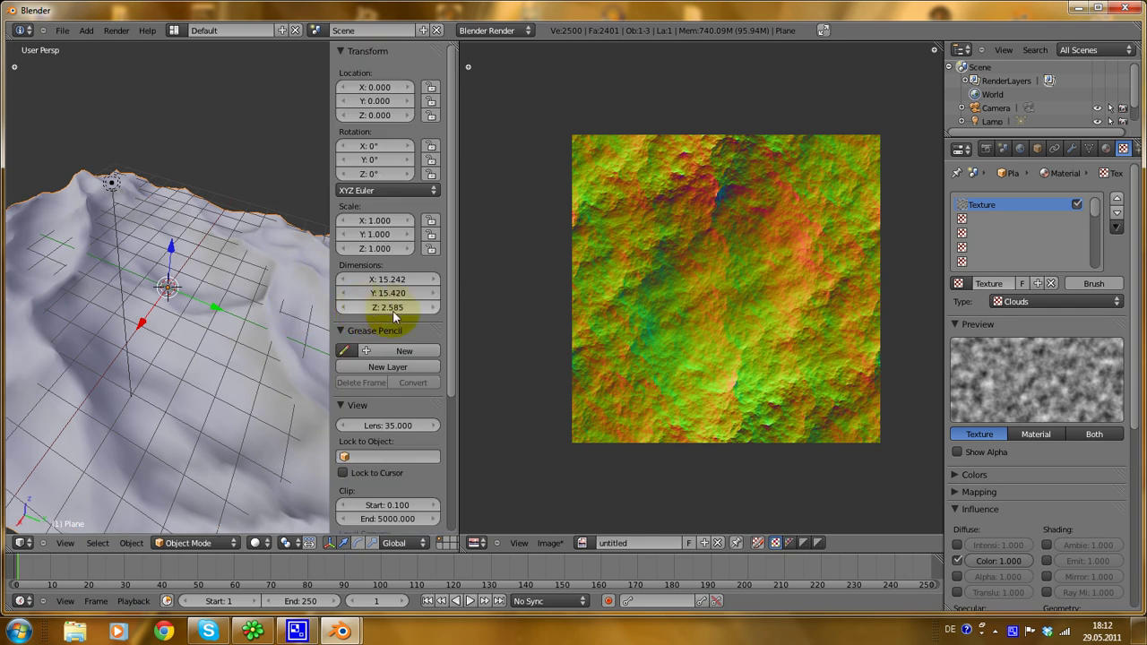
{"action": "scroll", "coordinate": [387, 314], "scroll_direction": "down", "scroll_amount": 6}
{"action": "left_click", "coordinate": [341, 490]}
{"action": "scroll", "coordinate": [358, 460], "scroll_direction": "down", "scroll_amount": 6}
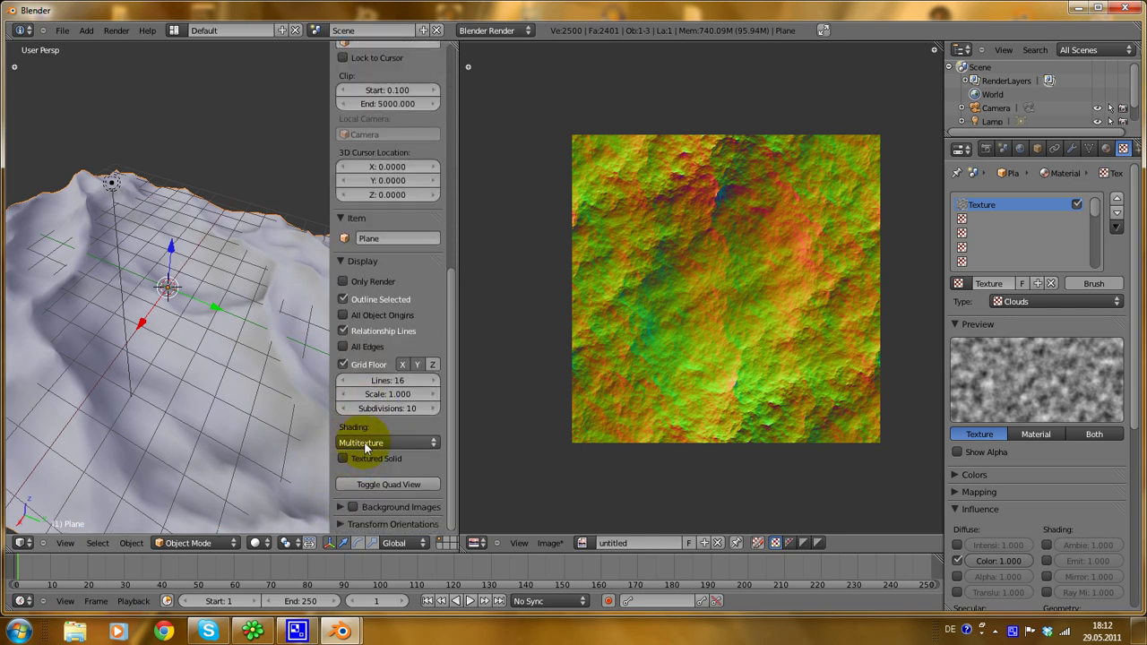
{"action": "left_click", "coordinate": [364, 441]}
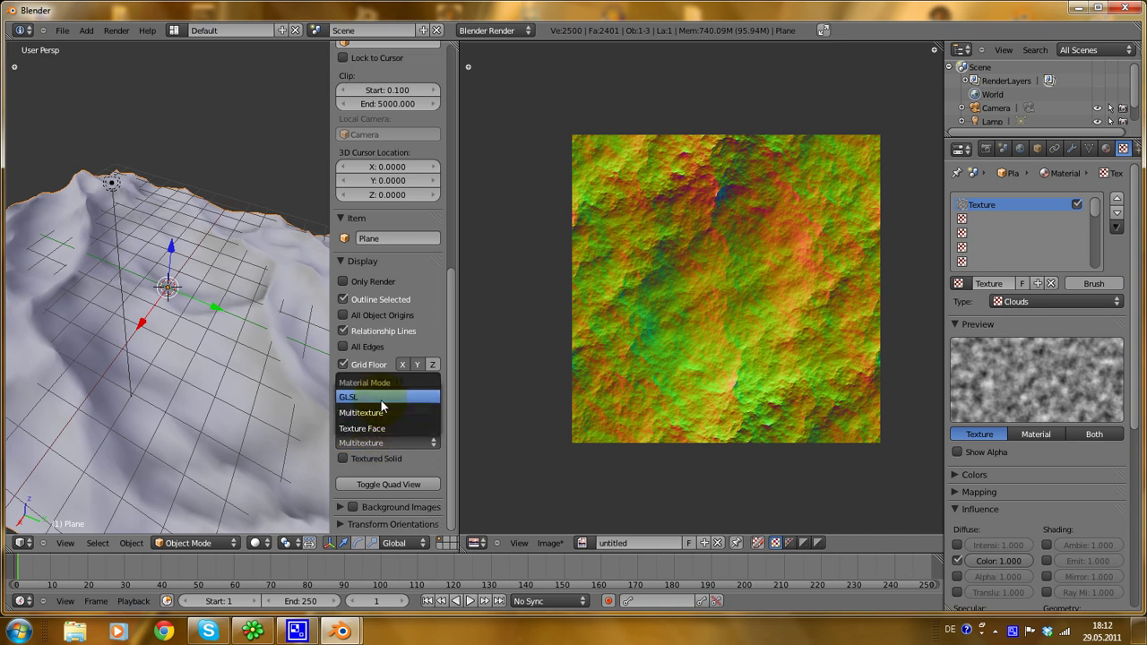
{"action": "left_click", "coordinate": [372, 412]}
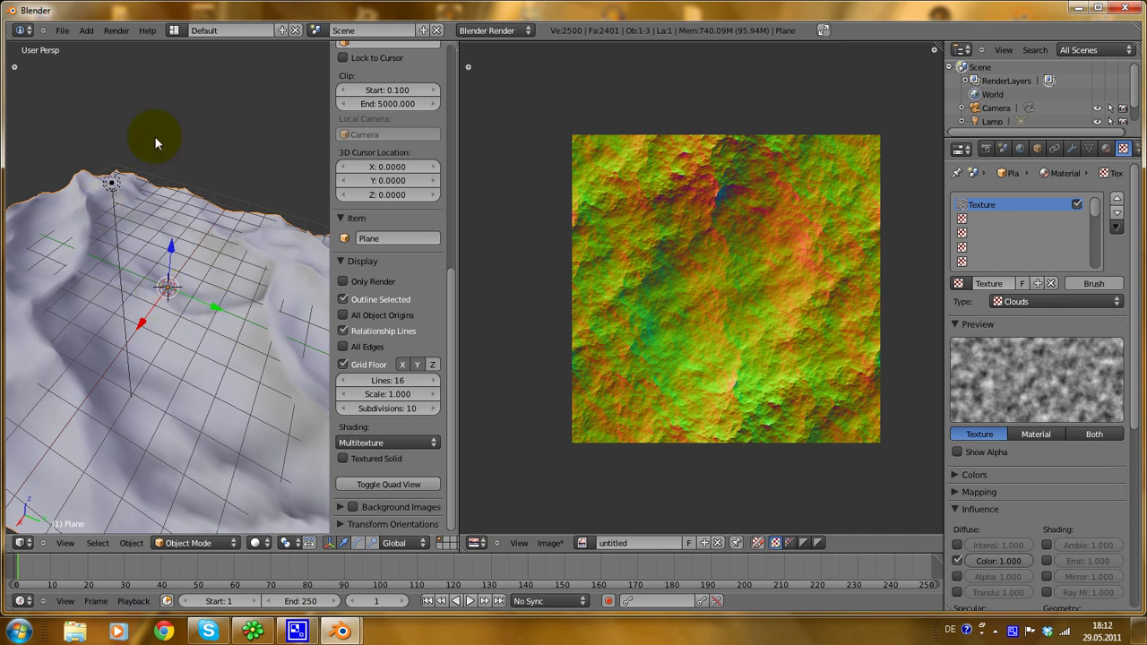
{"action": "key", "text": "n"}
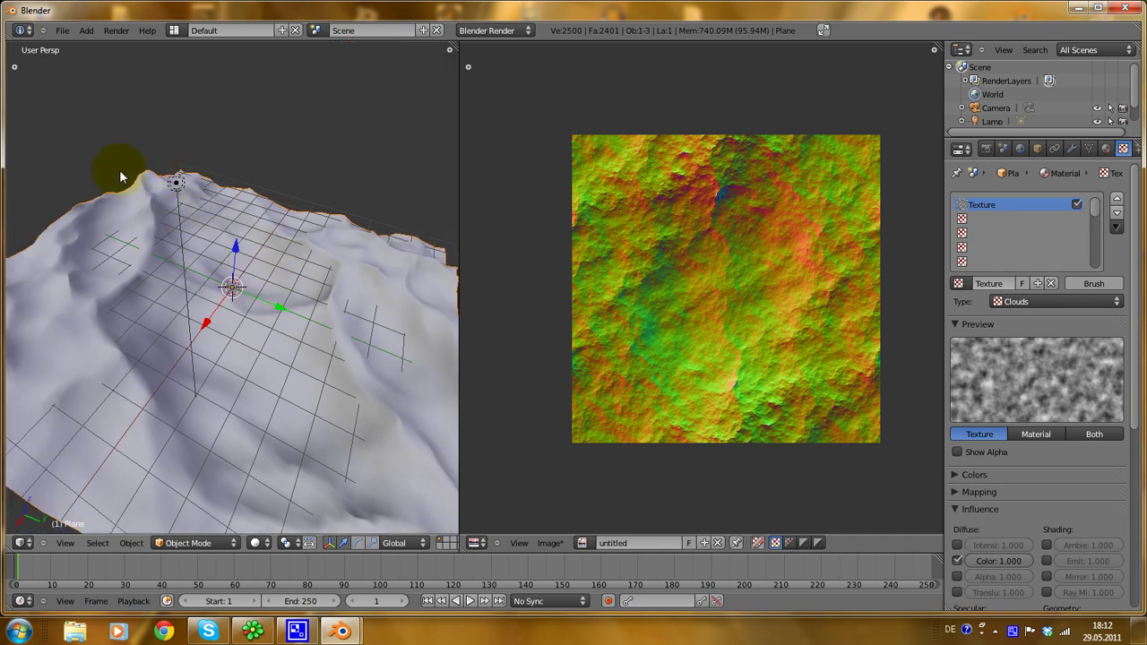
Step: Switch the 3D view's material shading mode to GLSL
{"action": "key", "text": "n"}
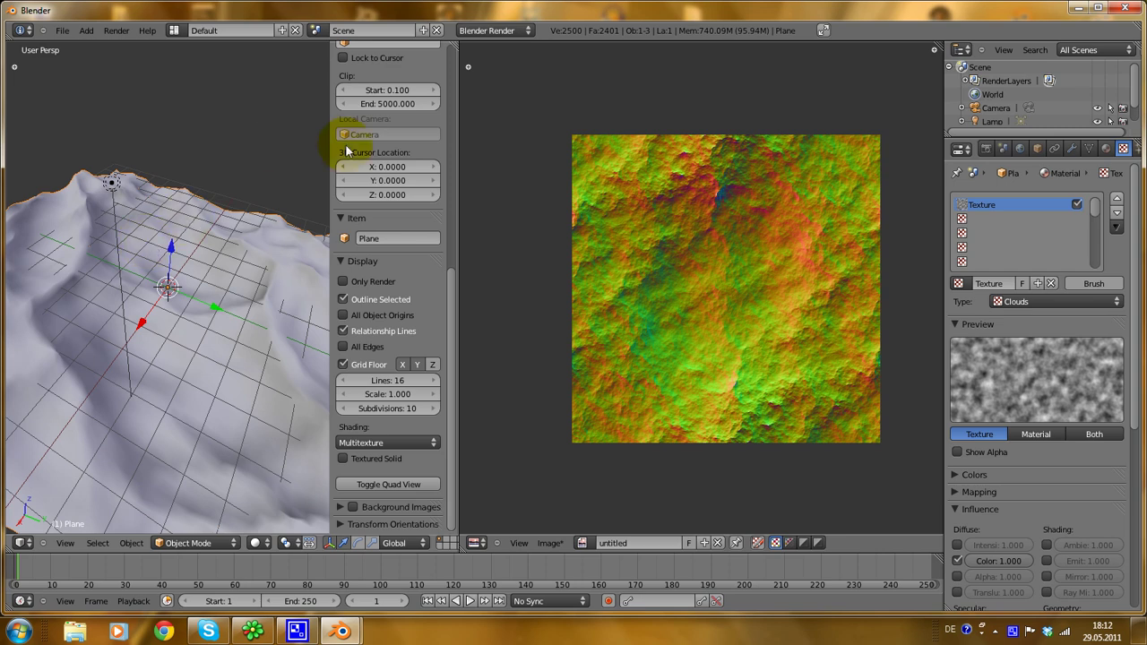
{"action": "left_click", "coordinate": [342, 259]}
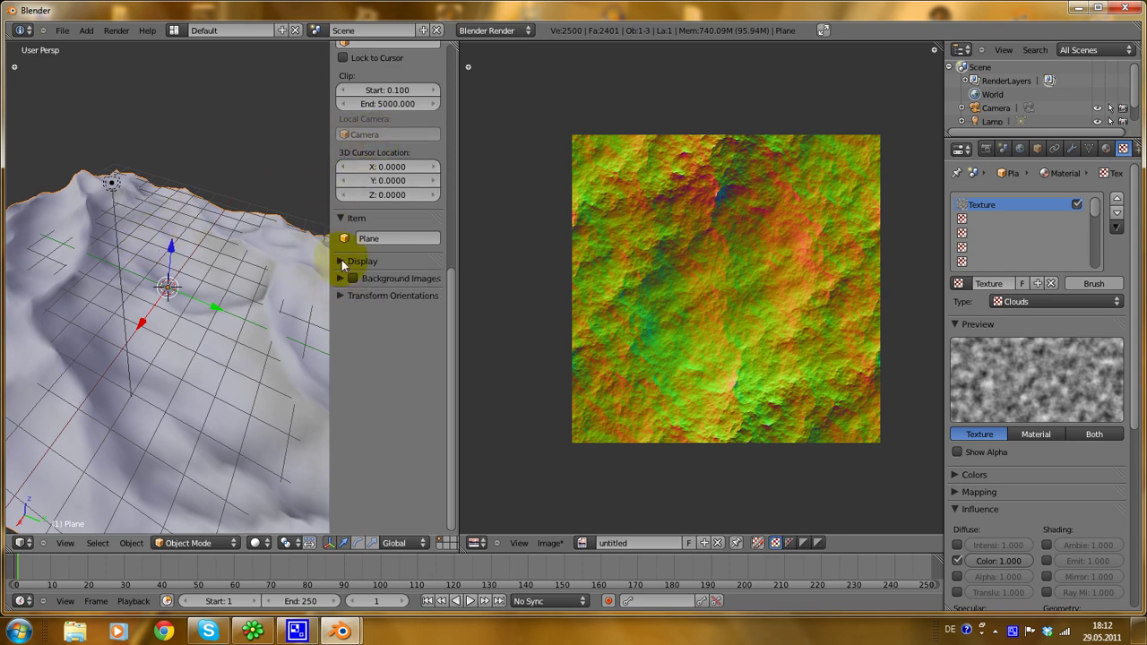
{"action": "left_click", "coordinate": [342, 259]}
{"action": "left_click", "coordinate": [379, 441]}
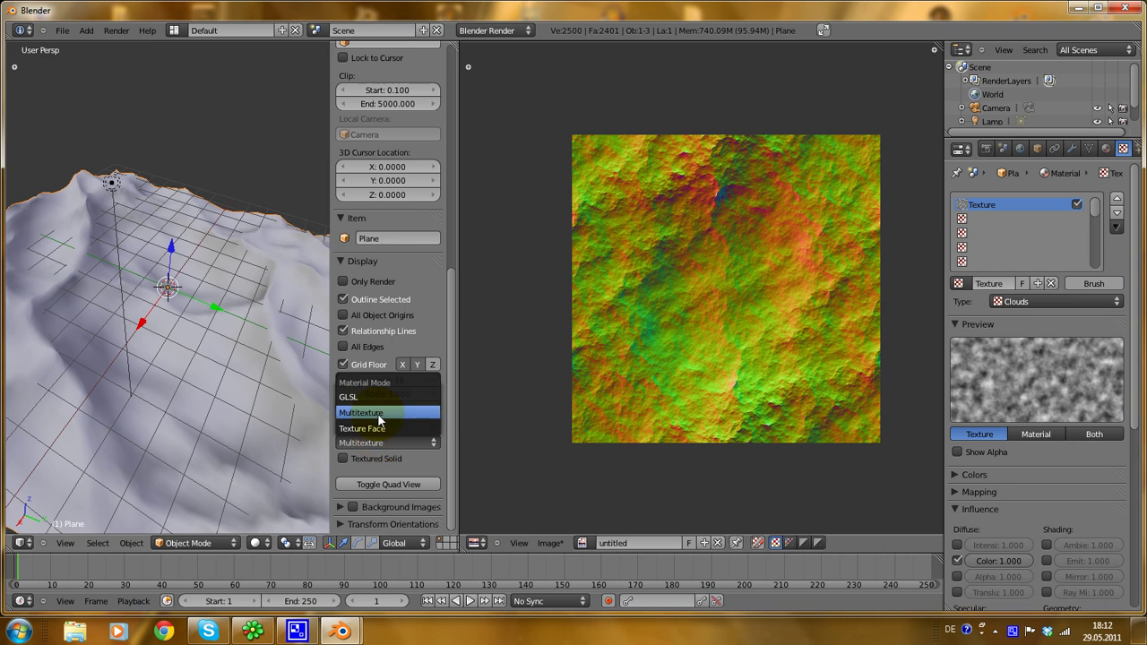
{"action": "left_click", "coordinate": [371, 398]}
{"action": "key", "text": "n"}
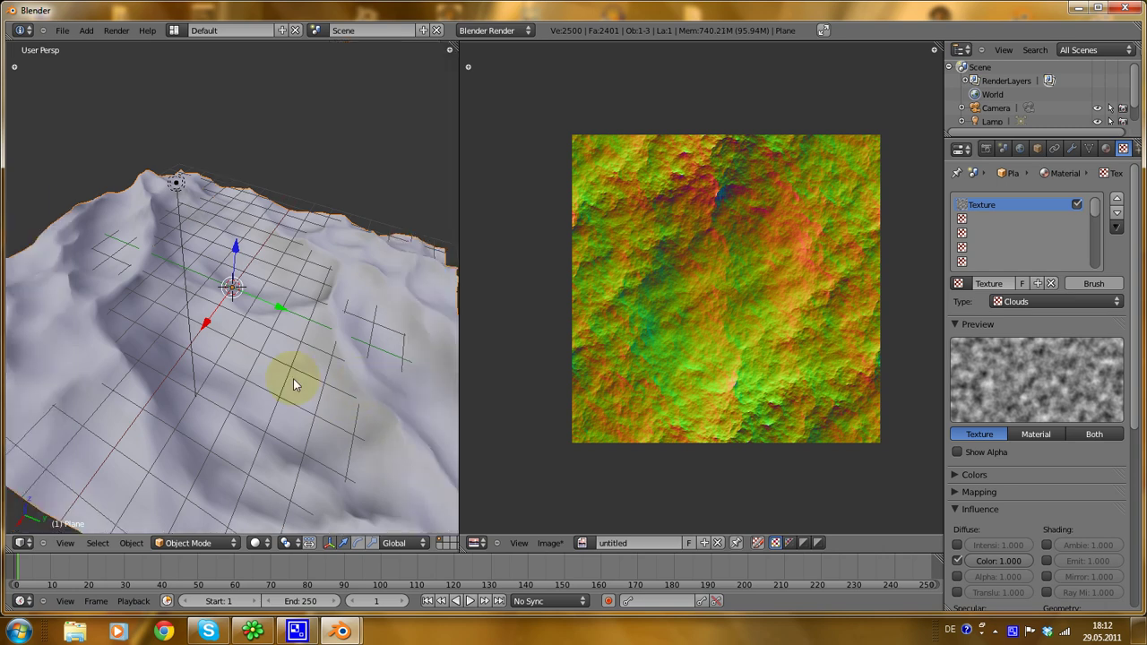
Step: Set the viewport shading to Textured and check the ocean plane from a different angle
{"action": "left_click", "coordinate": [260, 544]}
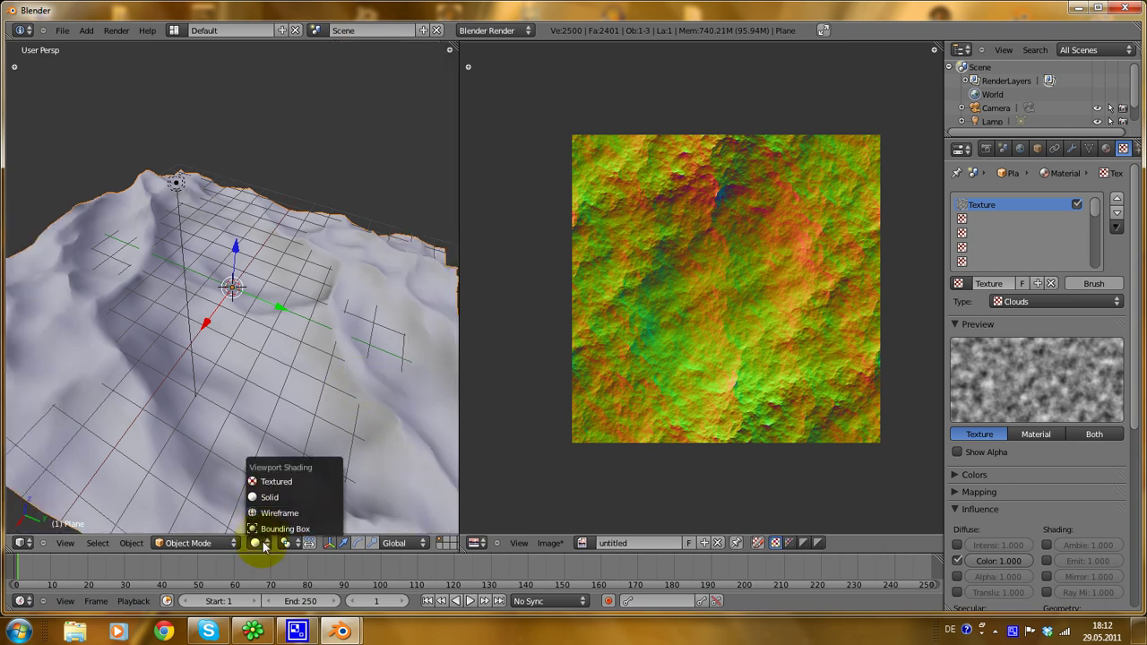
{"action": "left_click", "coordinate": [268, 483]}
{"action": "scroll", "coordinate": [224, 484], "scroll_direction": "down", "scroll_amount": 5}
{"action": "scroll", "coordinate": [224, 421], "scroll_direction": "up", "scroll_amount": 8}
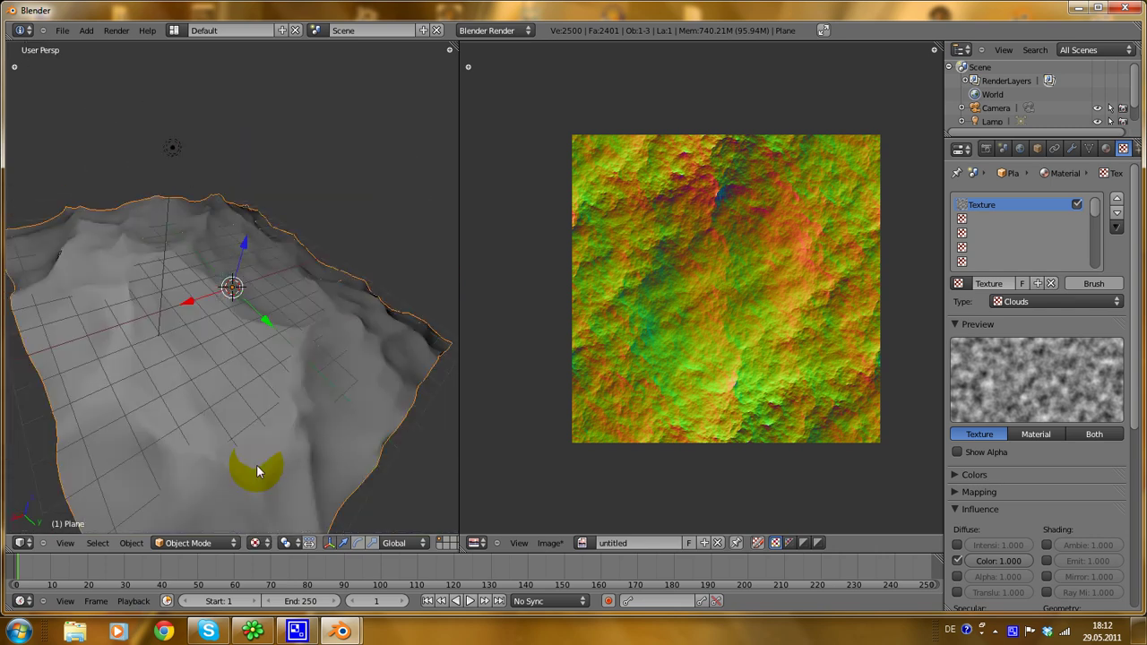
{"action": "middle_click_drag", "start_coordinate": [257, 464], "coordinate": [277, 377]}
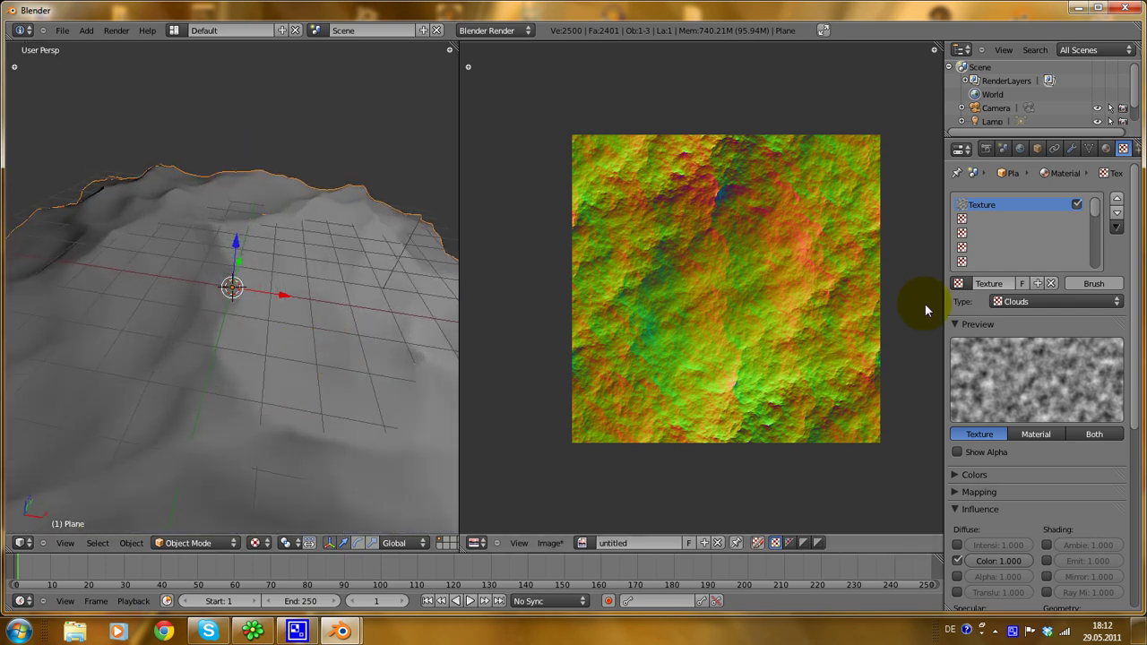
Step: Change the texture type to Image or Movie and assign the baked image named untitled
{"action": "left_click", "coordinate": [1039, 300]}
{"action": "left_click", "coordinate": [1040, 207]}
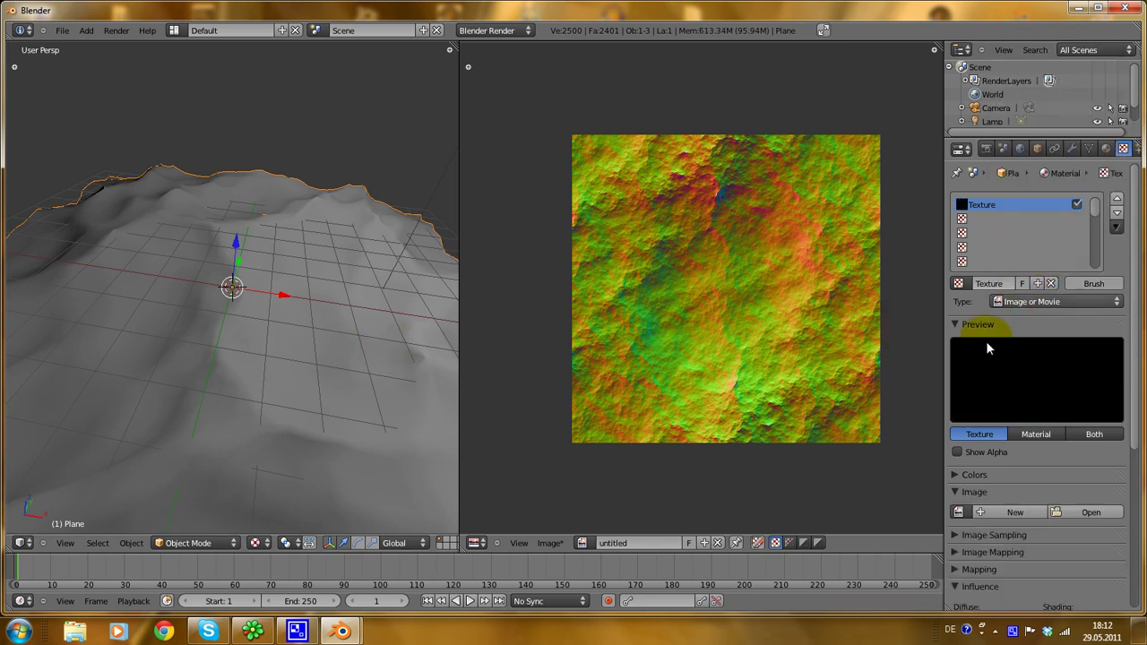
{"action": "left_click", "coordinate": [958, 511]}
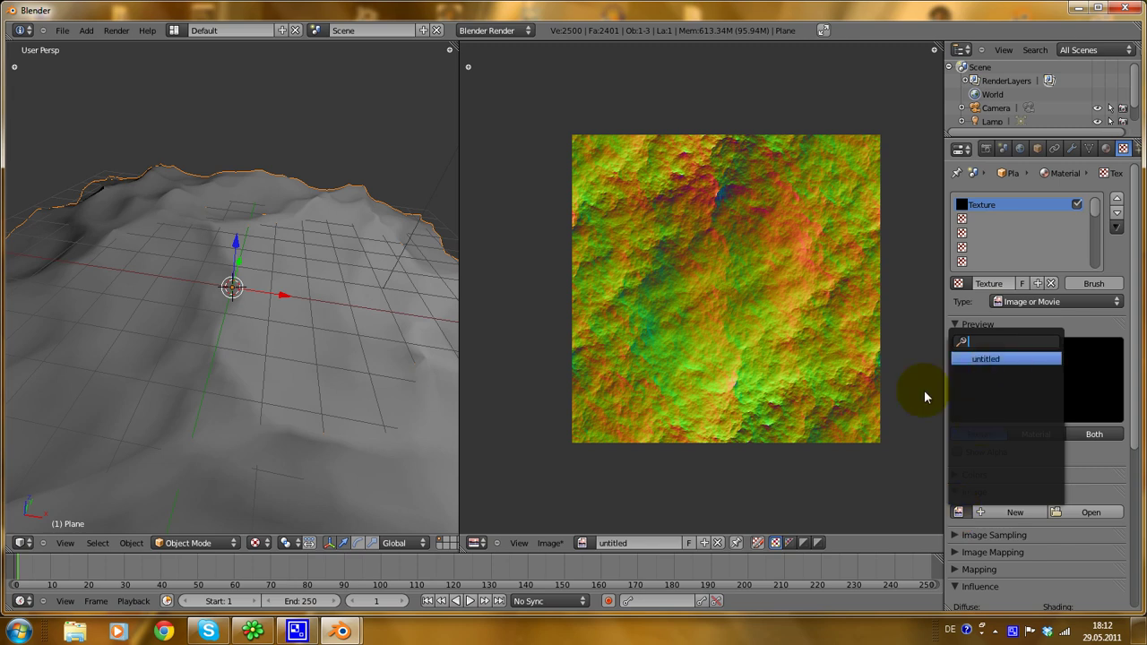
{"action": "key", "text": "Return"}
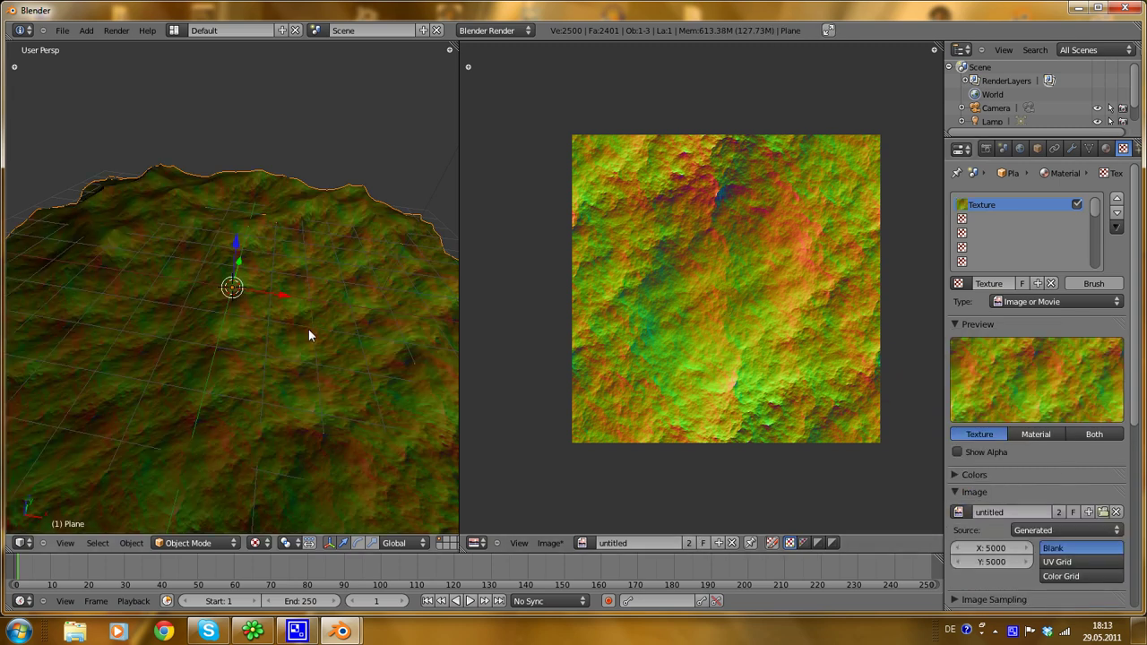
{"action": "middle_click_drag", "start_coordinate": [308, 329], "coordinate": [235, 333]}
{"action": "scroll", "coordinate": [915, 445], "scroll_direction": "down", "scroll_amount": 2}
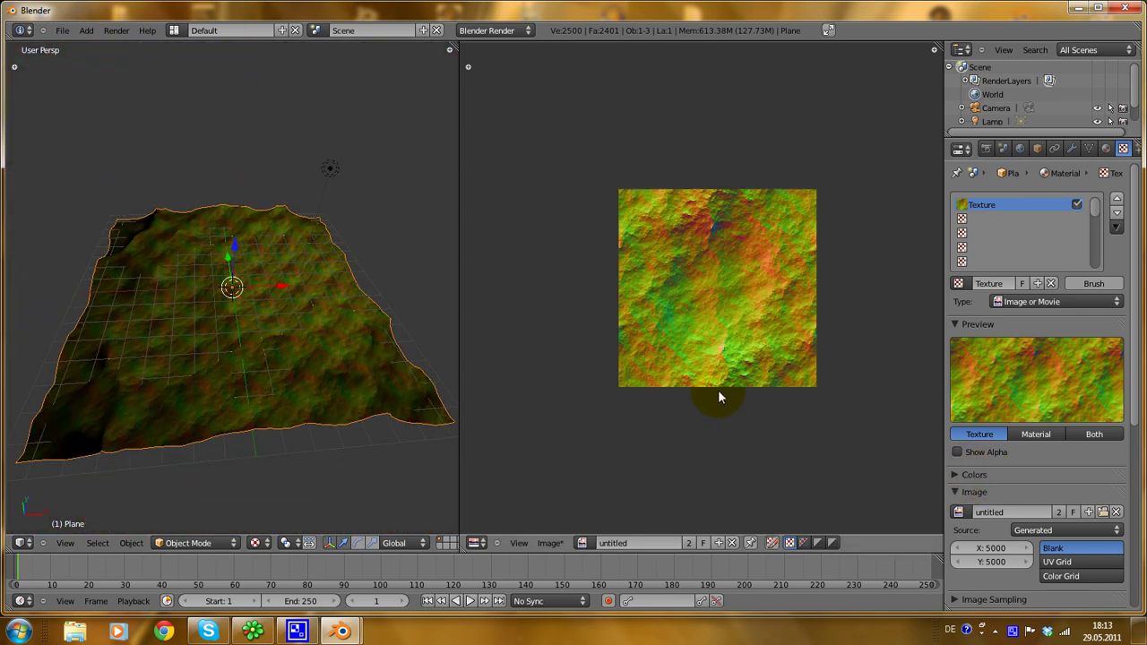
{"action": "scroll", "coordinate": [937, 421], "scroll_direction": "up", "scroll_amount": 2}
{"action": "scroll", "coordinate": [1136, 409], "scroll_direction": "down", "scroll_amount": 3}
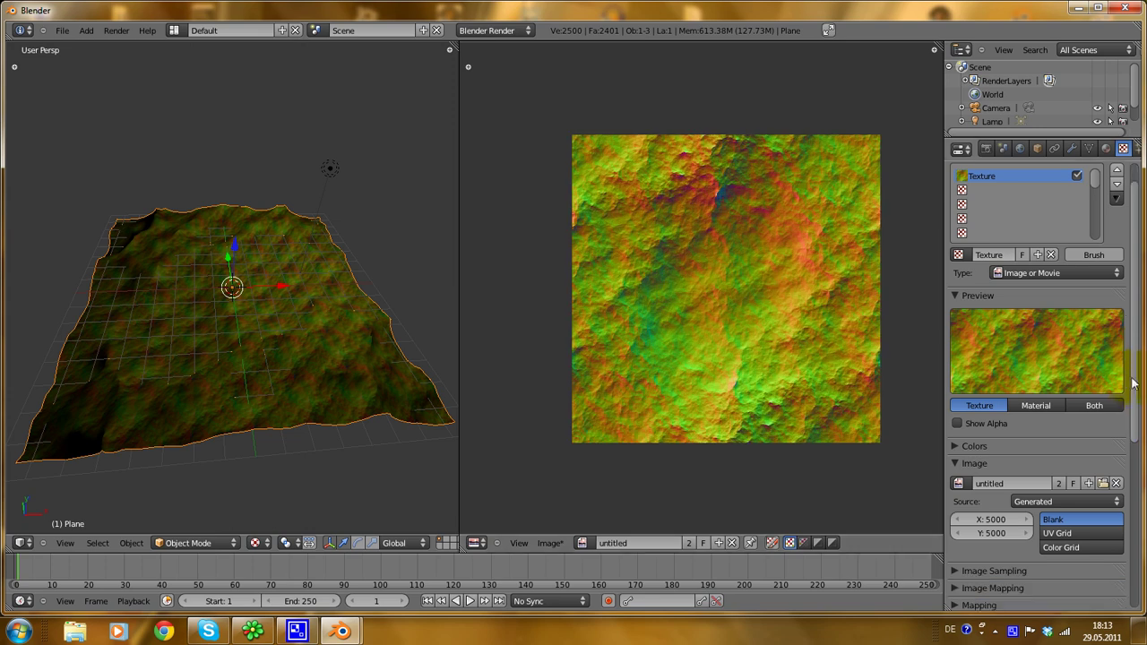
Step: Set the image texture's mapping coordinates to UV and check how it fits the ocean surface
{"action": "left_click", "coordinate": [961, 406]}
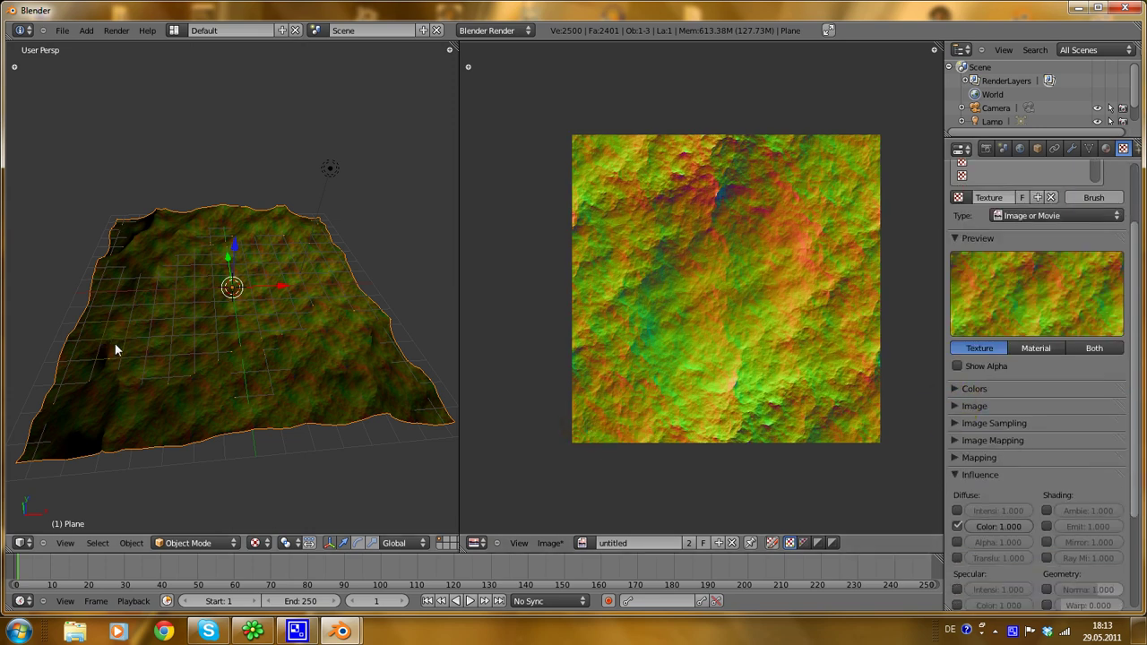
{"action": "middle_click_drag", "start_coordinate": [116, 346], "coordinate": [218, 394]}
{"action": "scroll", "coordinate": [217, 394], "scroll_direction": "down", "scroll_amount": 2}
{"action": "scroll", "coordinate": [1030, 376], "scroll_direction": "down", "scroll_amount": 3}
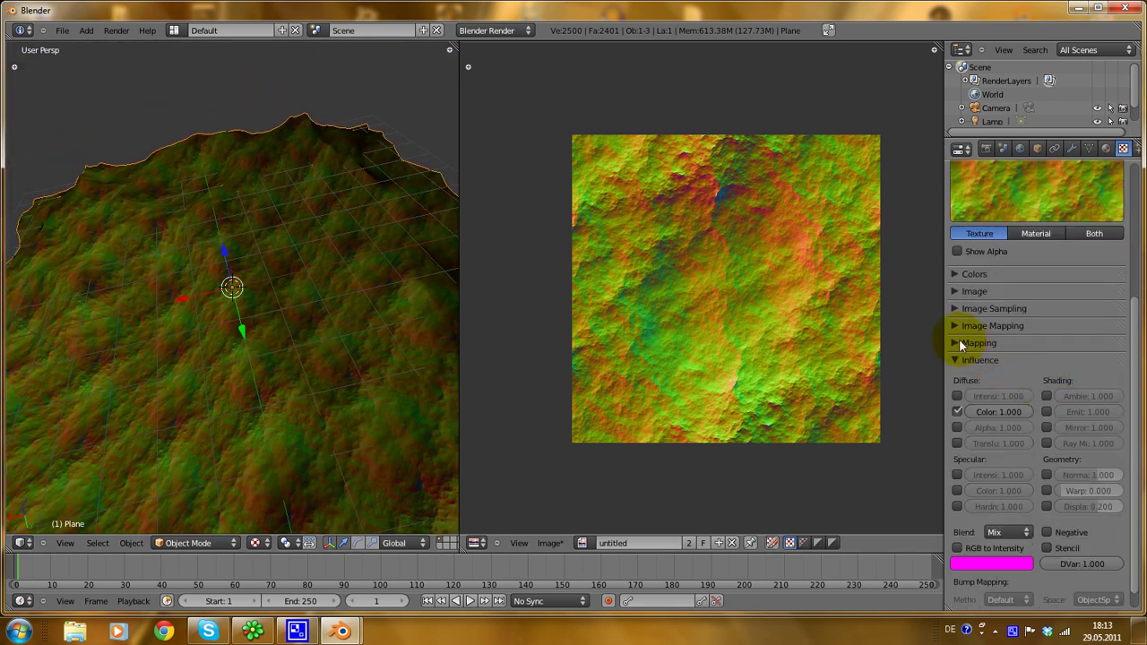
{"action": "left_click", "coordinate": [959, 342]}
{"action": "left_click", "coordinate": [1023, 364]}
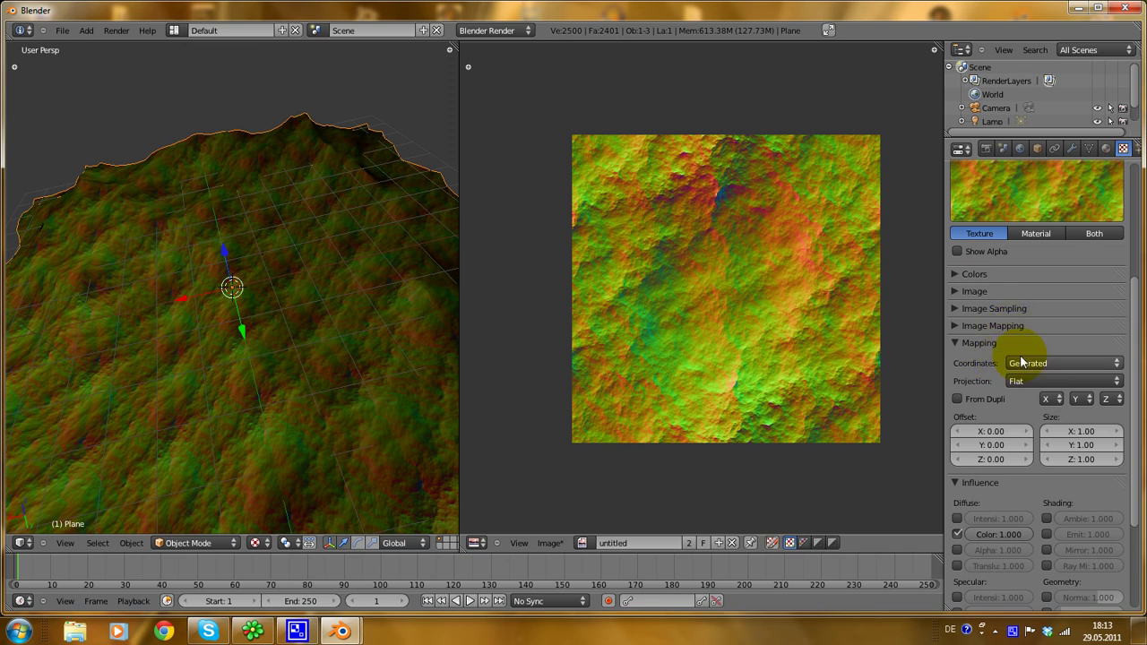
{"action": "left_click", "coordinate": [1020, 355]}
{"action": "left_click", "coordinate": [1022, 300]}
{"action": "middle_click_drag", "start_coordinate": [282, 323], "coordinate": [307, 255]}
{"action": "scroll", "coordinate": [265, 437], "scroll_direction": "down", "scroll_amount": 4}
{"action": "scroll", "coordinate": [306, 254], "scroll_direction": "up", "scroll_amount": 4}
{"action": "middle_click_drag", "start_coordinate": [137, 375], "coordinate": [143, 380]}
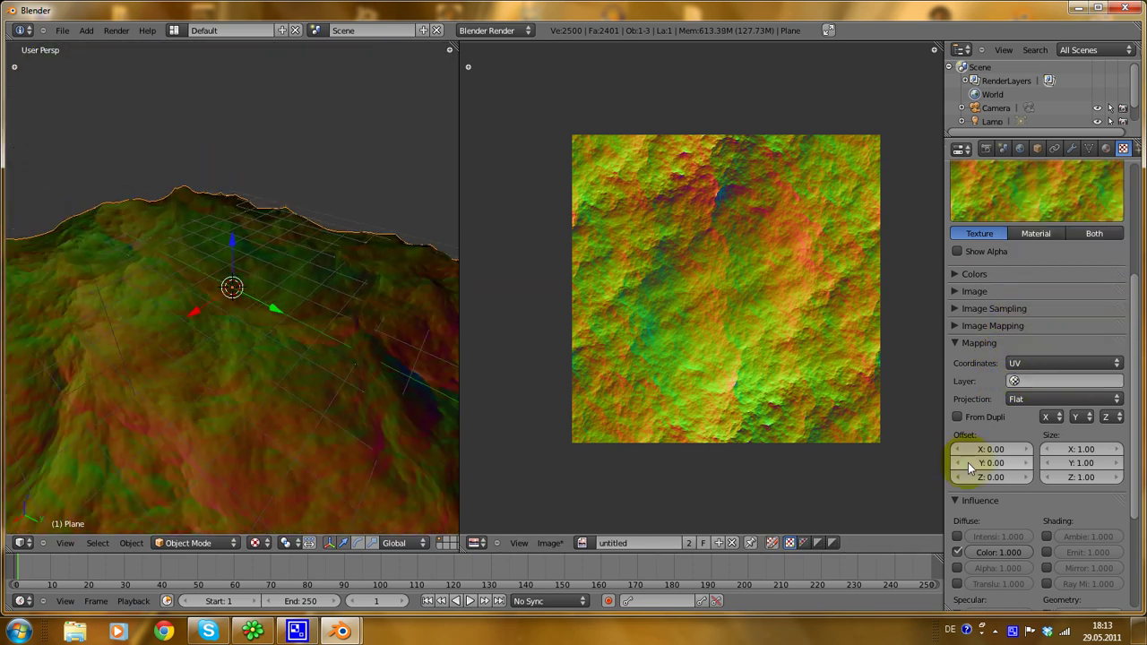
Step: Disable the texture's diffuse color influence and enable its normal influence instead
{"action": "scroll", "coordinate": [981, 502], "scroll_direction": "down", "scroll_amount": 3}
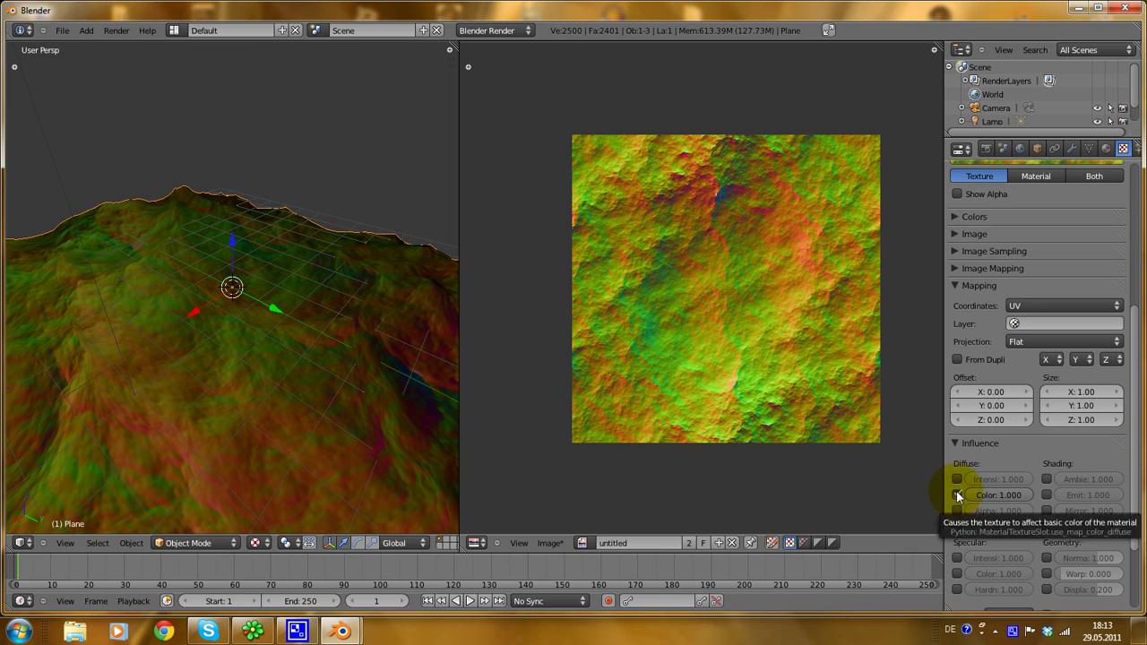
{"action": "left_click", "coordinate": [957, 494]}
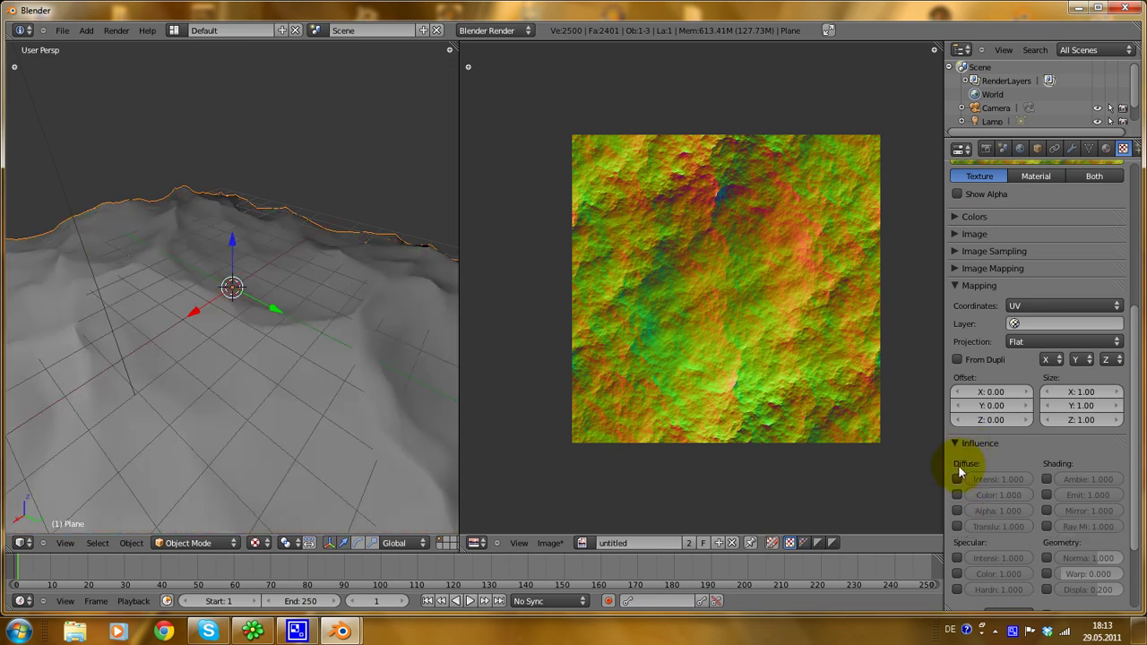
{"action": "left_click", "coordinate": [1047, 558]}
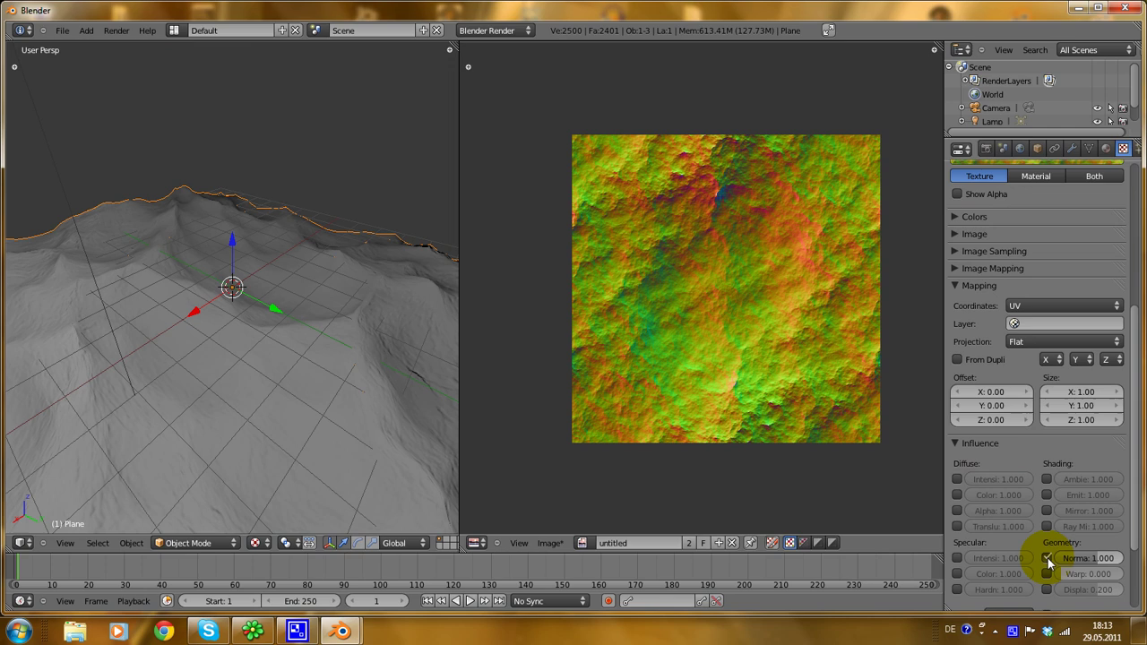
{"action": "mouse_move", "coordinate": [225, 350]}
{"action": "middle_mouse_down"}
{"action": "mouse_move", "coordinate": [215, 476]}
{"action": "mouse_move", "coordinate": [230, 289]}
{"action": "mouse_move", "coordinate": [290, 368]}
{"action": "mouse_move", "coordinate": [211, 406]}
{"action": "mouse_move", "coordinate": [149, 381]}
{"action": "mouse_move", "coordinate": [183, 384]}
{"action": "mouse_move", "coordinate": [183, 311]}
{"action": "mouse_move", "coordinate": [209, 344]}
{"action": "middle_mouse_up"}
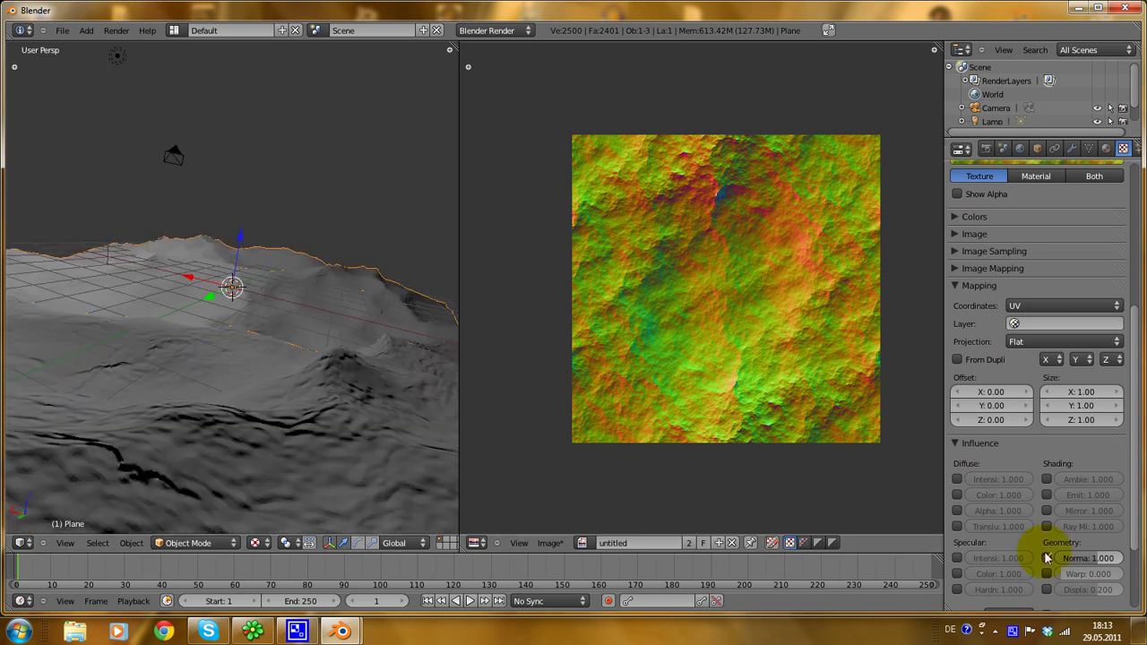
Step: Enable the Normal Map option in the texture's image sampling settings and check the ocean's shading
{"action": "left_click", "coordinate": [955, 285]}
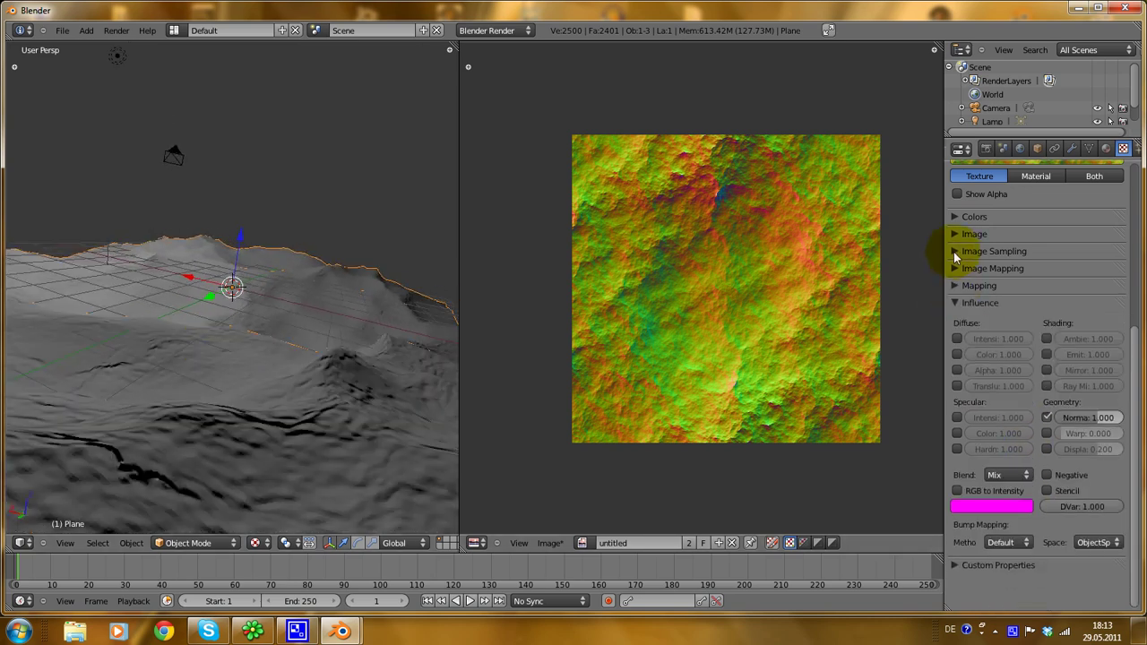
{"action": "left_click", "coordinate": [956, 252]}
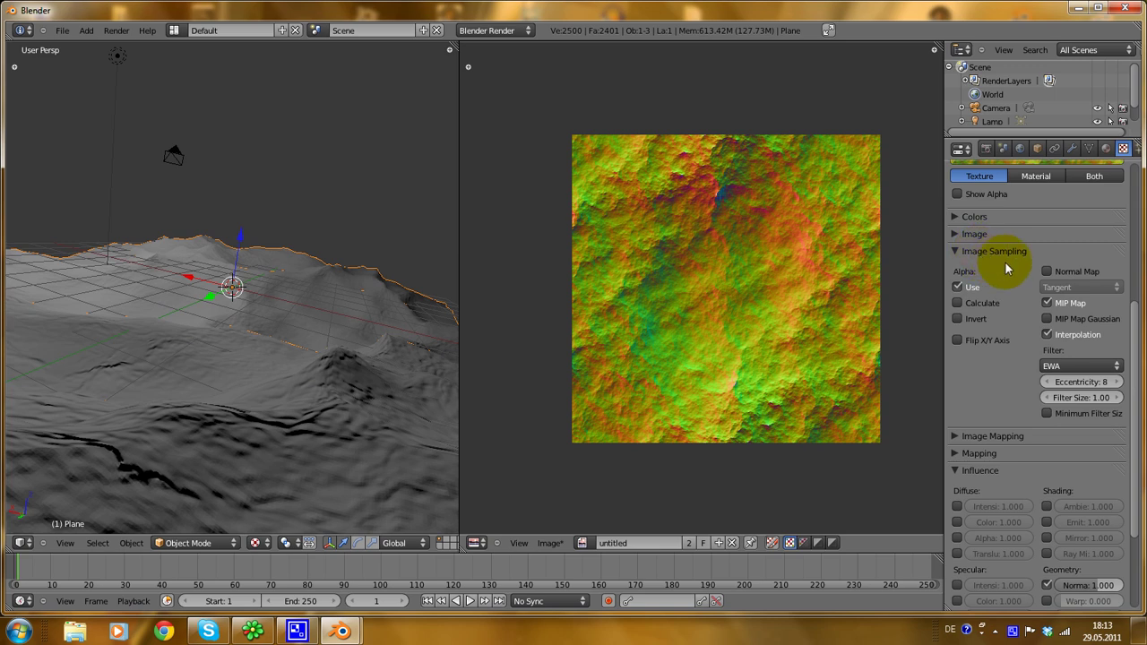
{"action": "left_click", "coordinate": [1046, 271]}
{"action": "middle_click_drag", "start_coordinate": [317, 299], "coordinate": [309, 394]}
Step: Set the texture's normal influence to 0.200 and inspect the wave detail up close
{"action": "scroll", "coordinate": [1060, 424], "scroll_direction": "down", "scroll_amount": 5}
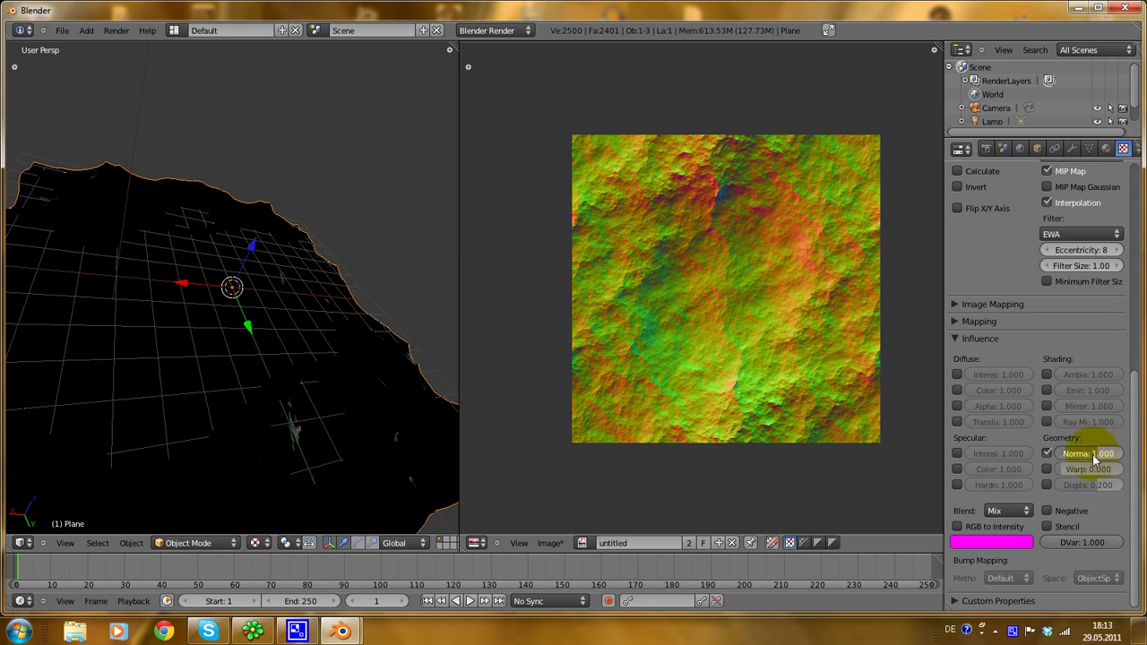
{"action": "left_click_drag", "start_coordinate": [1094, 458], "coordinate": [1091, 459]}
{"action": "middle_click_drag", "start_coordinate": [210, 358], "coordinate": [235, 268]}
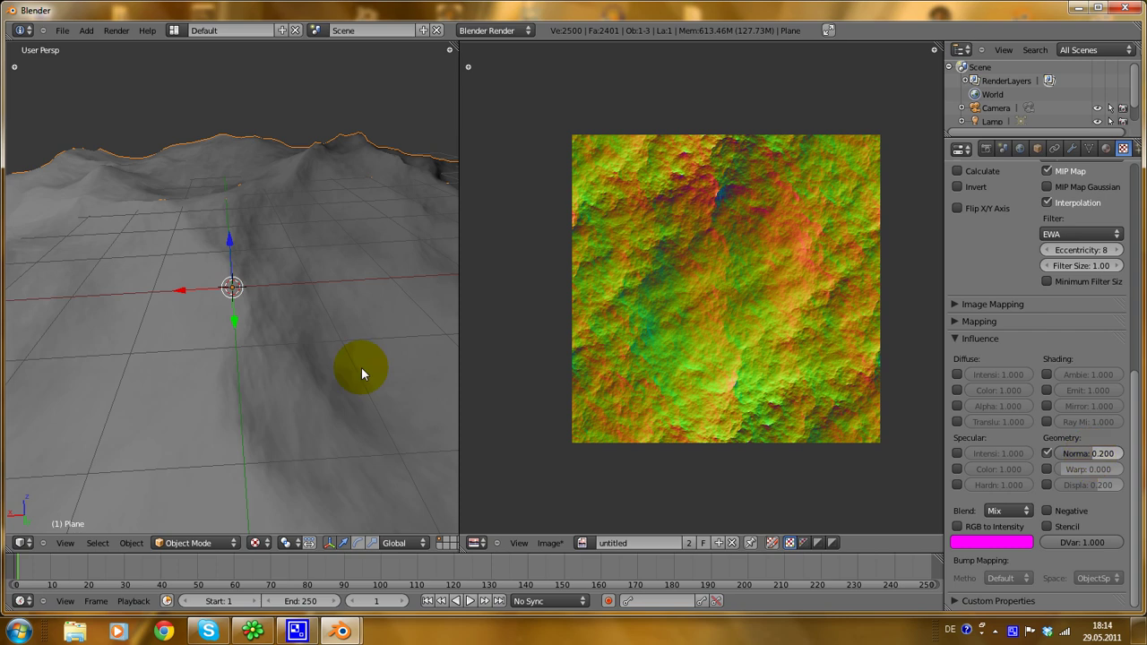
{"action": "middle_click_drag", "start_coordinate": [361, 366], "coordinate": [416, 376]}
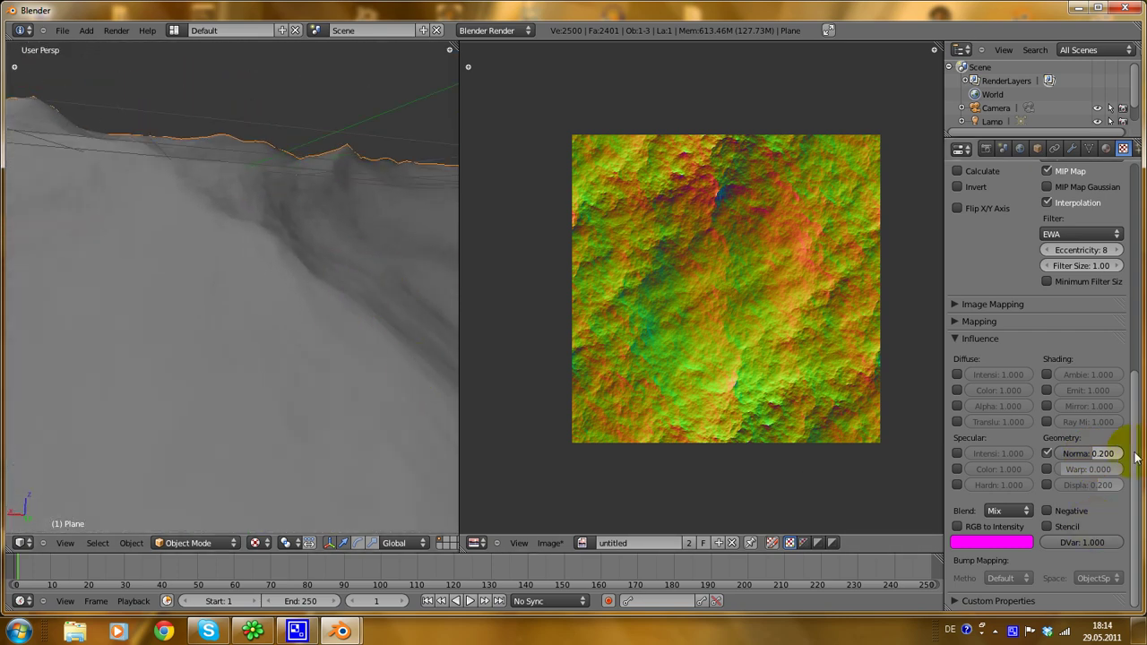
Step: Set the texture's normal influence to 0.3 and view the whole ocean plane
{"action": "key", "text": "BackSpace"}
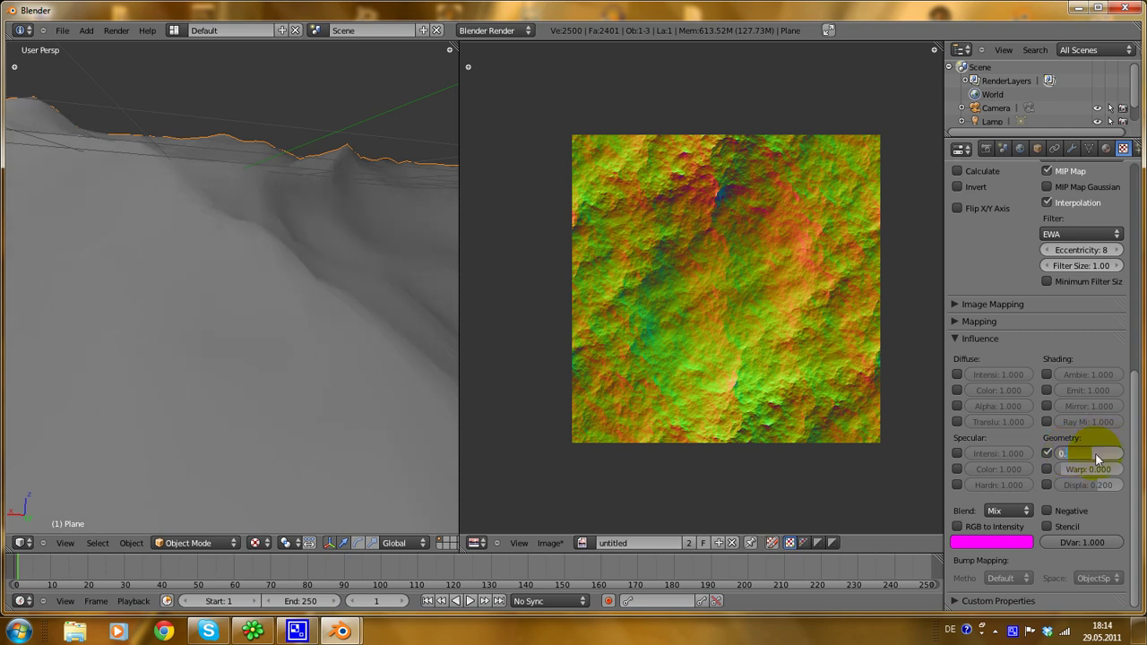
{"action": "type", "text": "3"}
{"action": "key", "text": "Return"}
{"action": "middle_click_drag", "start_coordinate": [430, 377], "coordinate": [319, 330]}
{"action": "scroll", "coordinate": [181, 400], "scroll_direction": "down", "scroll_amount": 5}
Step: Select the lamp and examine how its light shades the normal-mapped ocean from several angles
{"action": "right_click", "coordinate": [145, 278]}
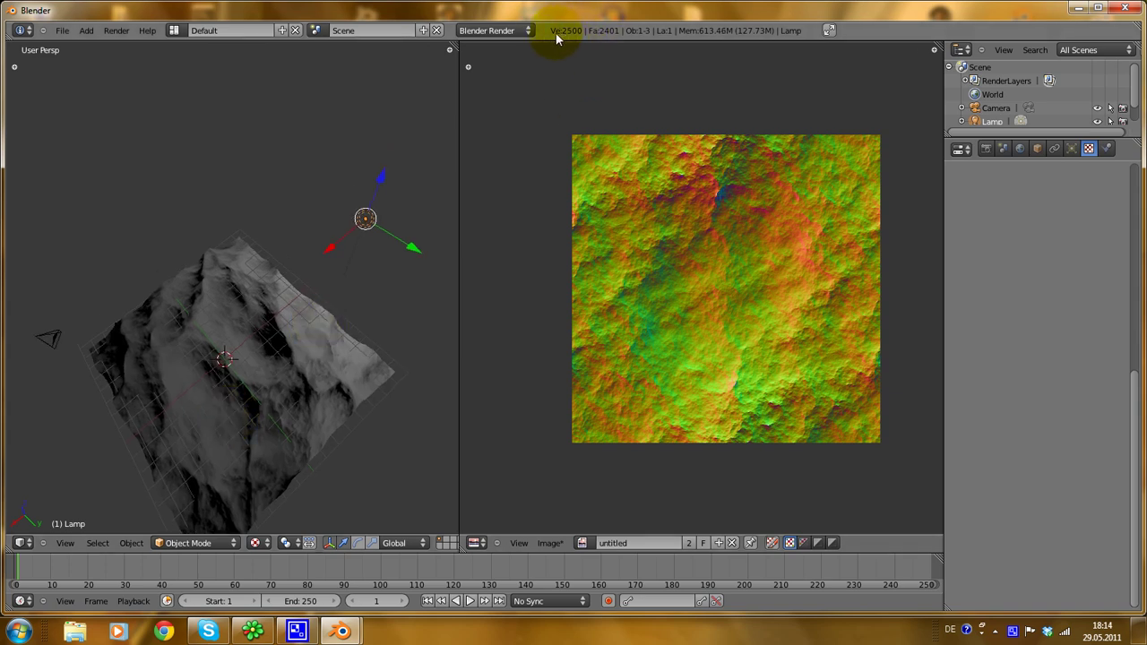
{"action": "middle_click_drag", "start_coordinate": [143, 331], "coordinate": [228, 354]}
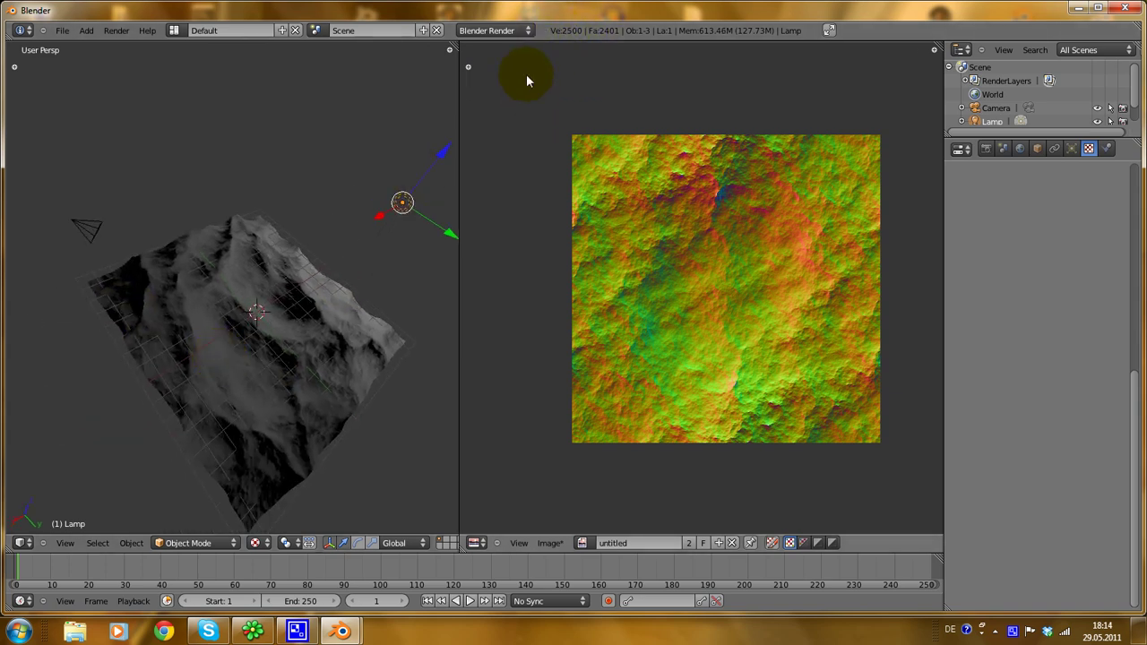
{"action": "middle_click_drag", "start_coordinate": [289, 297], "coordinate": [219, 285]}
{"action": "scroll", "coordinate": [249, 323], "scroll_direction": "up", "scroll_amount": 5}
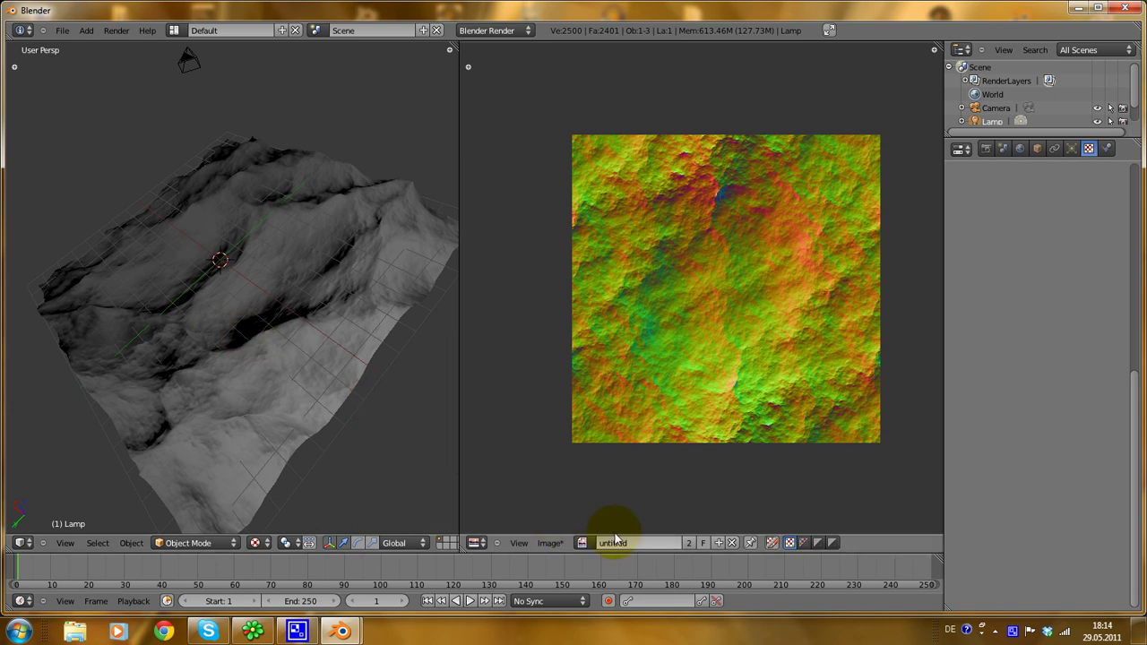
Step: Select the ocean plane and add a second texture of type Image or Movie in its next free slot
{"action": "middle_click_drag", "start_coordinate": [415, 475], "coordinate": [349, 413]}
{"action": "right_click", "coordinate": [349, 413]}
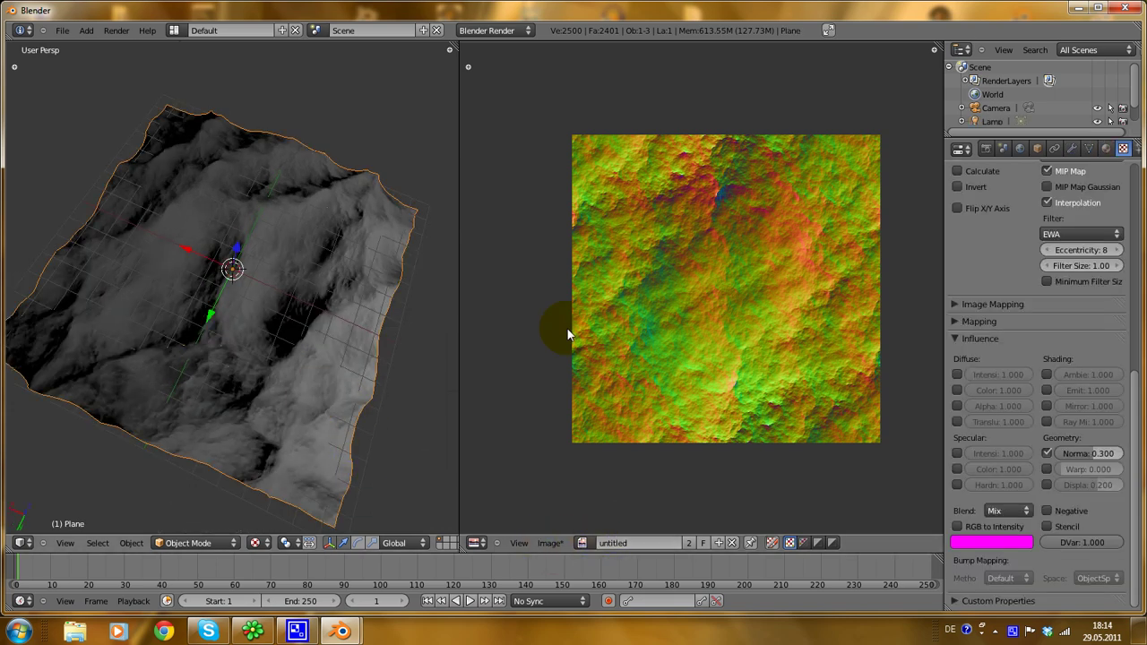
{"action": "scroll", "coordinate": [1048, 520], "scroll_direction": "up", "scroll_amount": 8}
{"action": "scroll", "coordinate": [1040, 431], "scroll_direction": "up", "scroll_amount": 1}
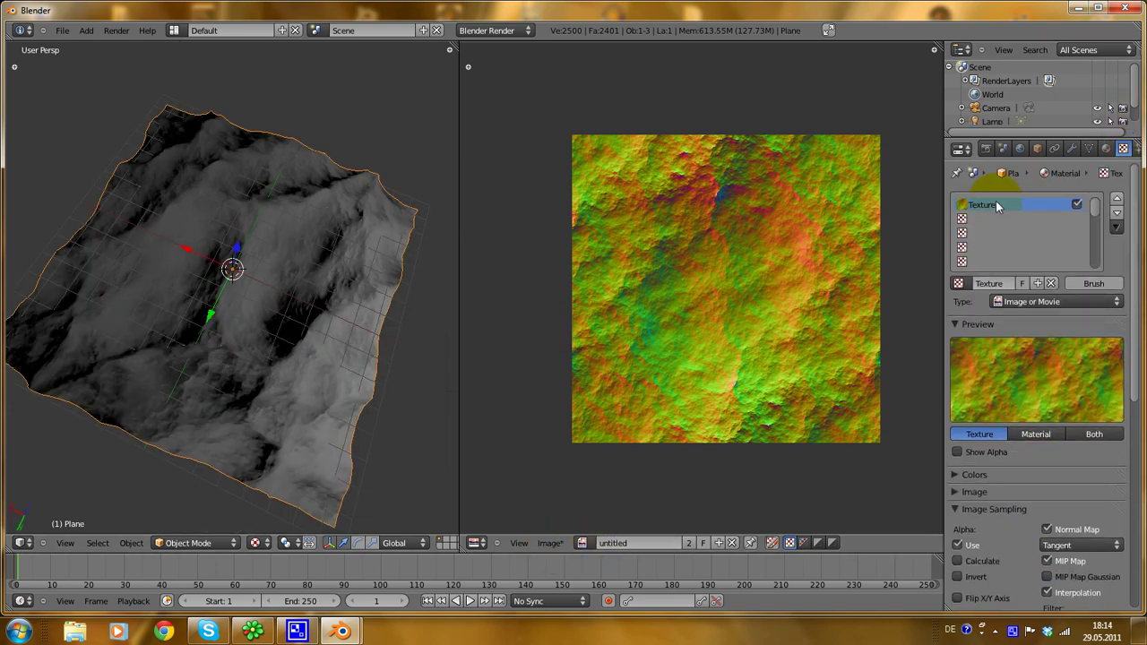
{"action": "left_click", "coordinate": [993, 218]}
{"action": "left_click", "coordinate": [997, 284]}
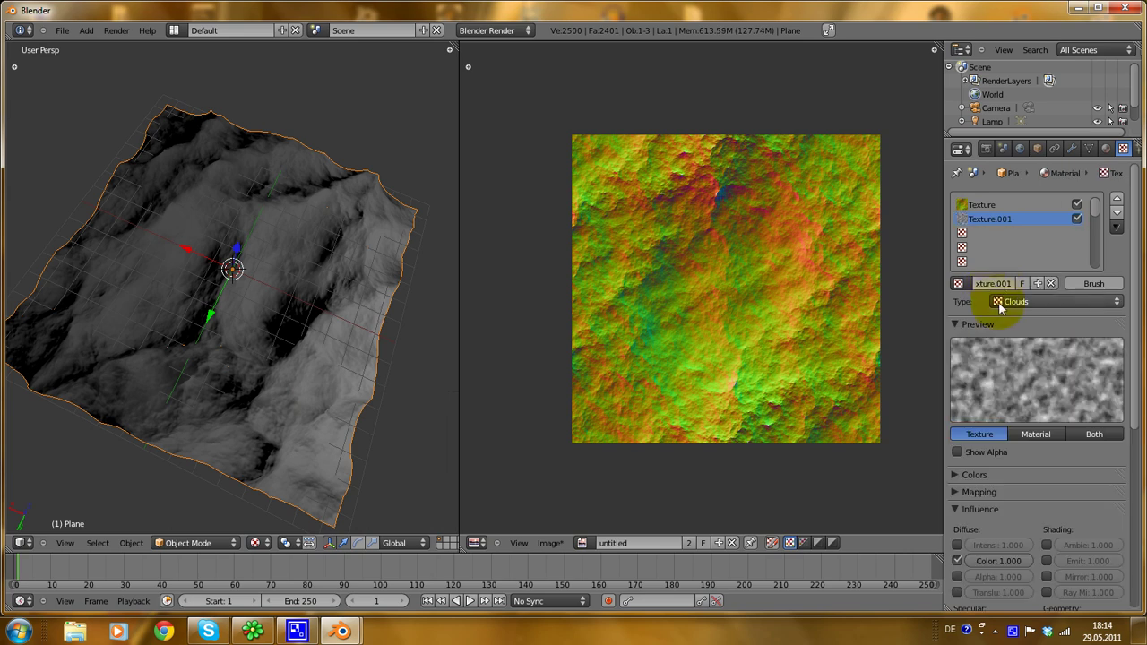
{"action": "left_click", "coordinate": [1017, 304]}
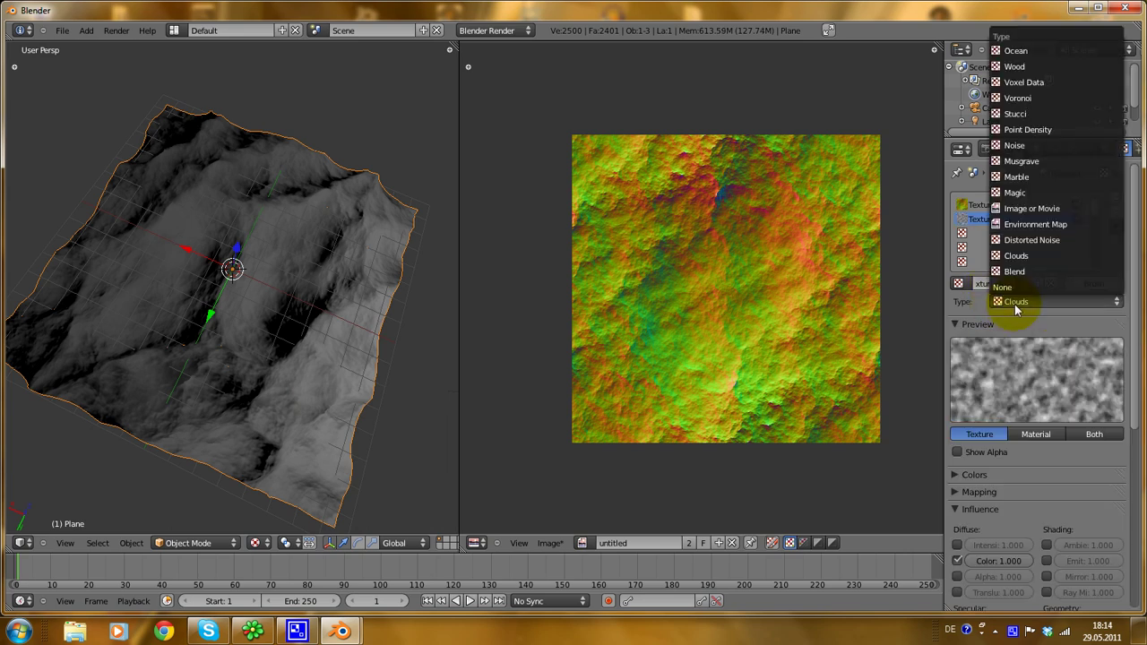
{"action": "left_click", "coordinate": [1031, 209]}
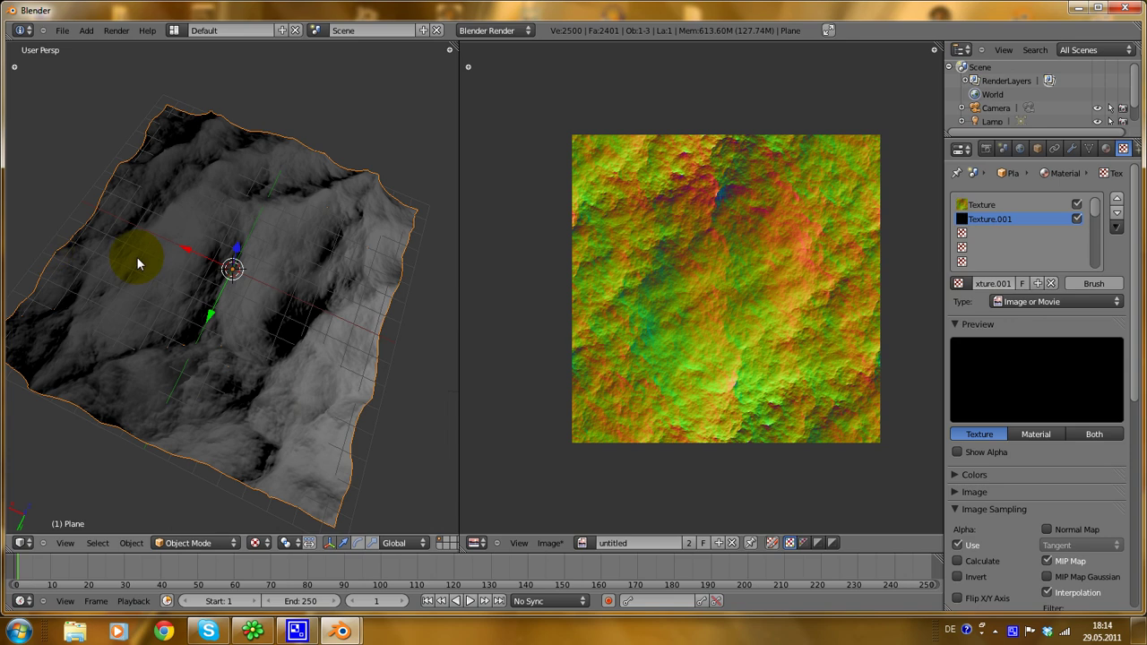
Step: Create a new blank 1024 × 1024 image for painting from the second texture's image settings
{"action": "scroll", "coordinate": [1034, 408], "scroll_direction": "down", "scroll_amount": 4}
{"action": "left_click", "coordinate": [997, 390]}
{"action": "scroll", "coordinate": [1001, 394], "scroll_direction": "down", "scroll_amount": 3}
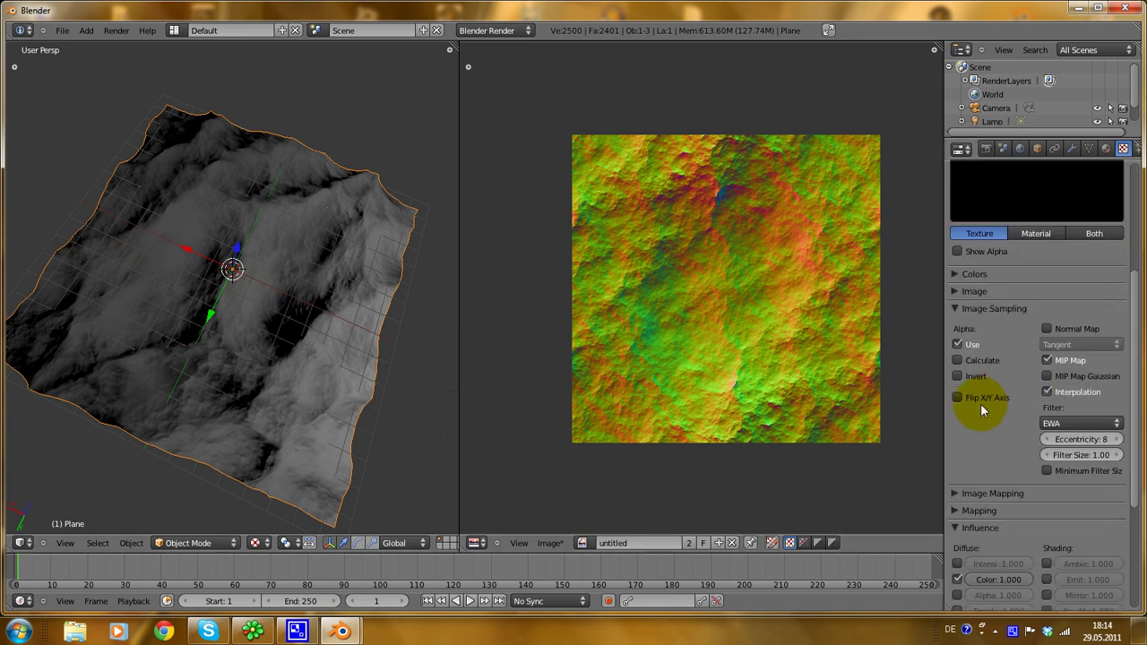
{"action": "left_click", "coordinate": [959, 309]}
{"action": "left_click", "coordinate": [970, 291]}
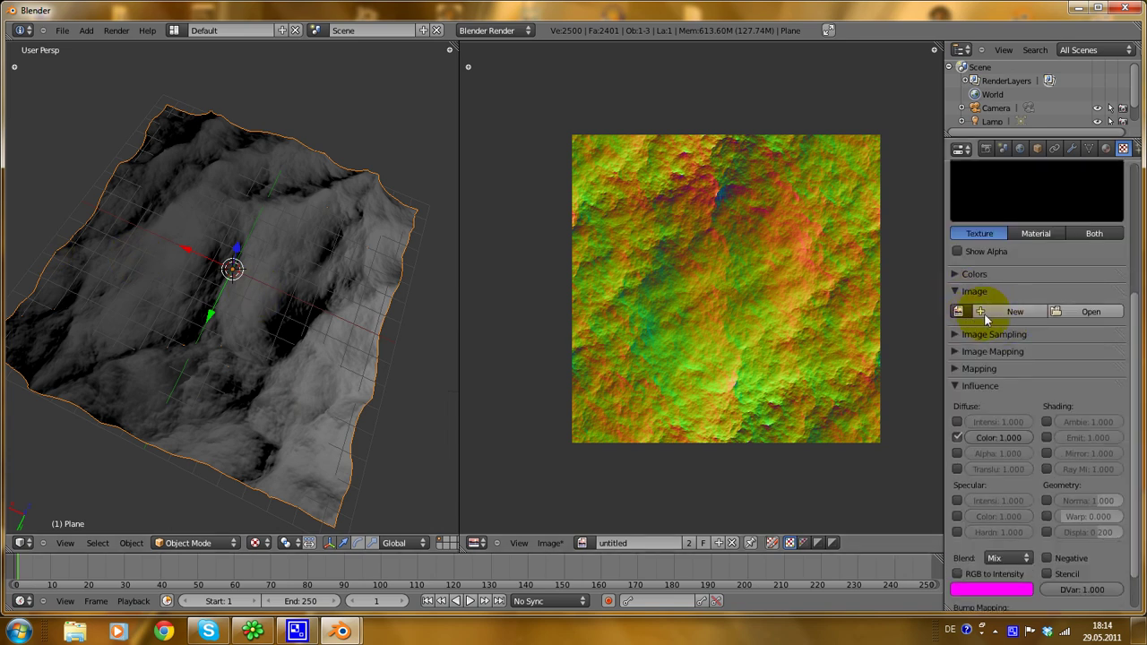
{"action": "left_click", "coordinate": [1001, 314]}
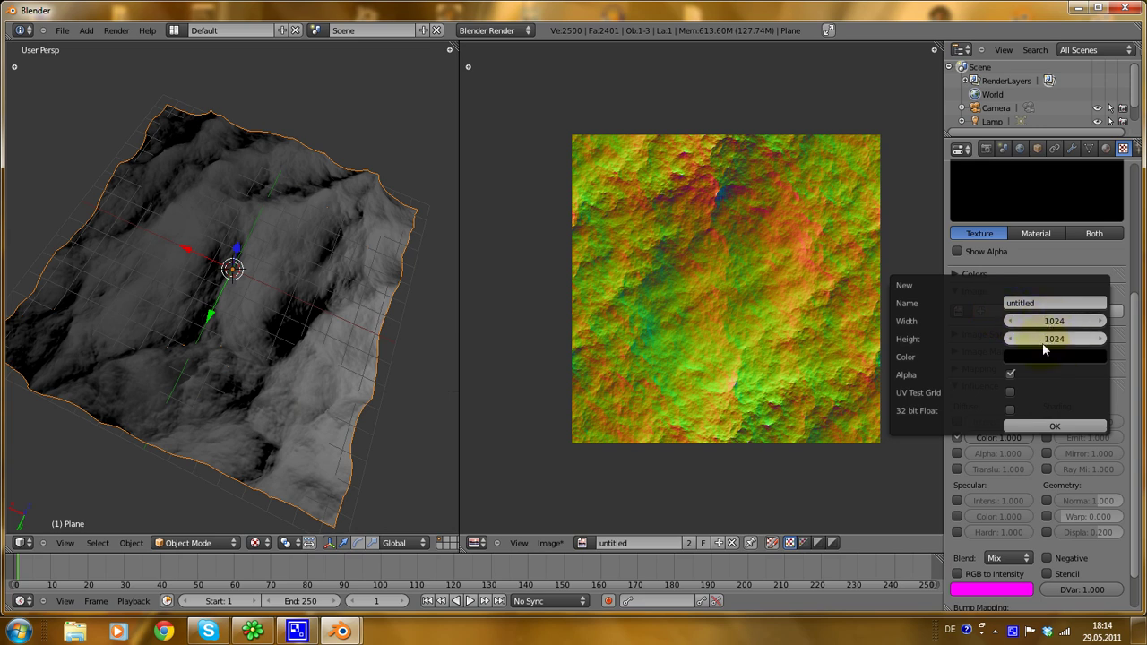
{"action": "left_click", "coordinate": [1041, 426]}
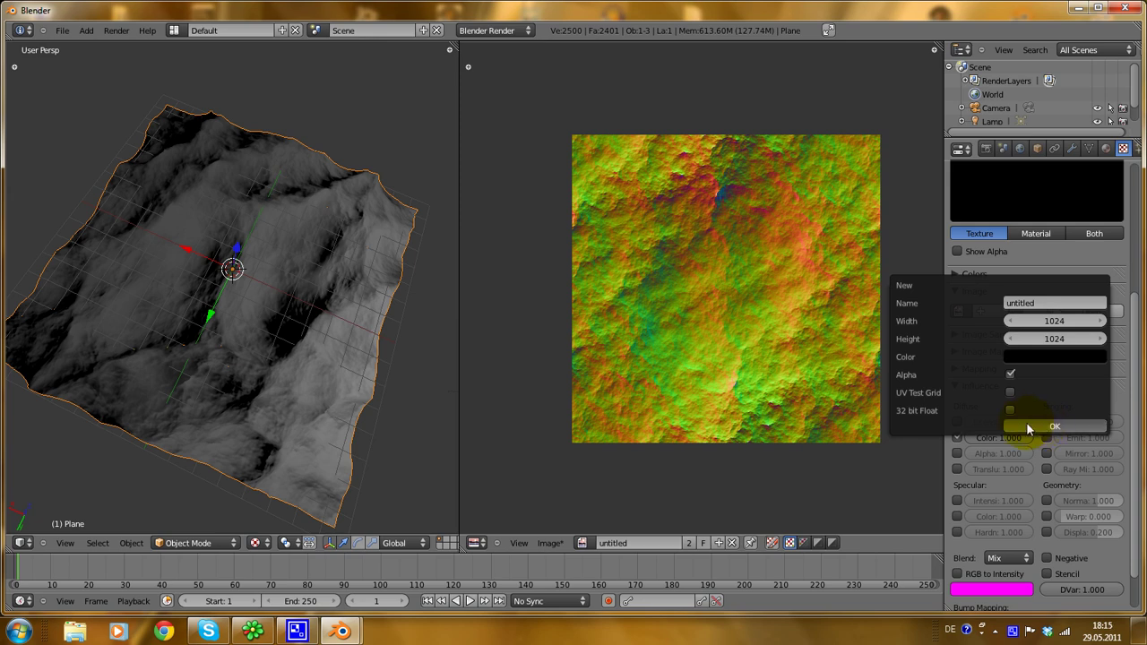
{"action": "scroll", "coordinate": [607, 352], "scroll_direction": "up", "scroll_amount": 3}
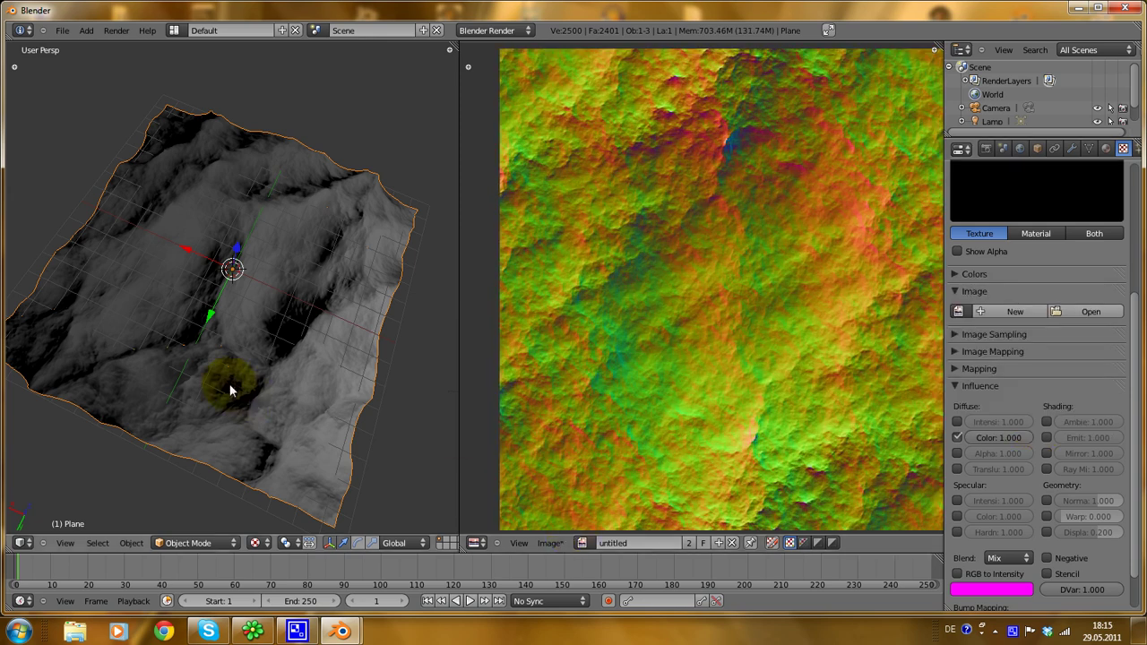
Step: Display the blank image untitled.001 in the image editor
{"action": "scroll", "coordinate": [269, 395], "scroll_direction": "down", "scroll_amount": 2}
{"action": "scroll", "coordinate": [389, 418], "scroll_direction": "up", "scroll_amount": 3}
{"action": "scroll", "coordinate": [380, 481], "scroll_direction": "down", "scroll_amount": 3}
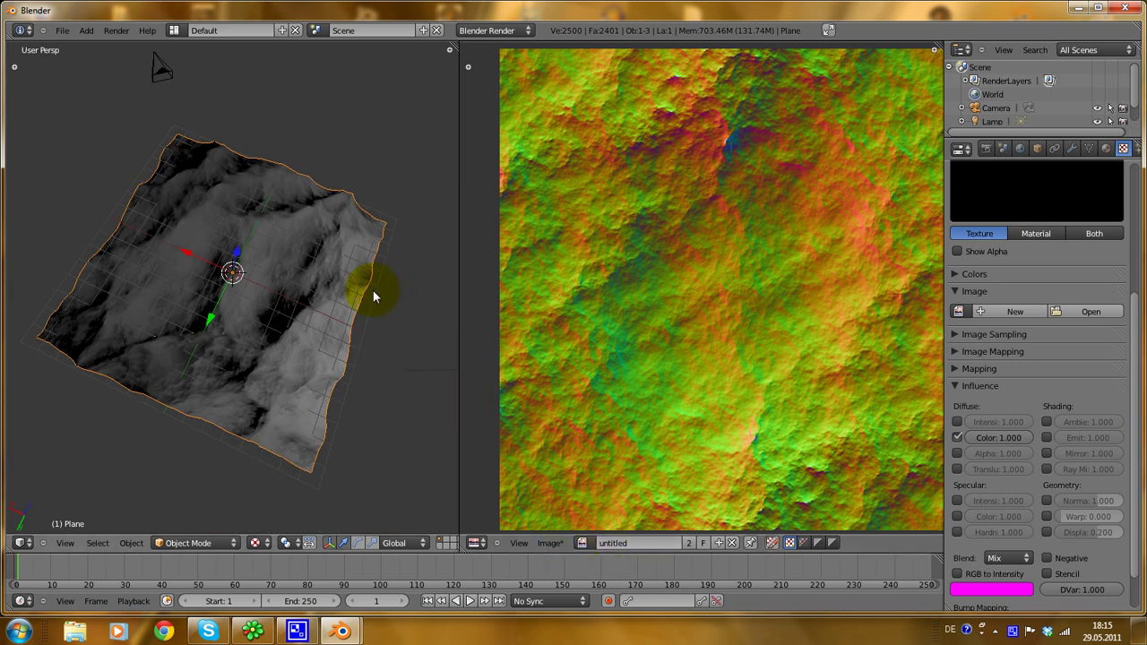
{"action": "left_click", "coordinate": [582, 543]}
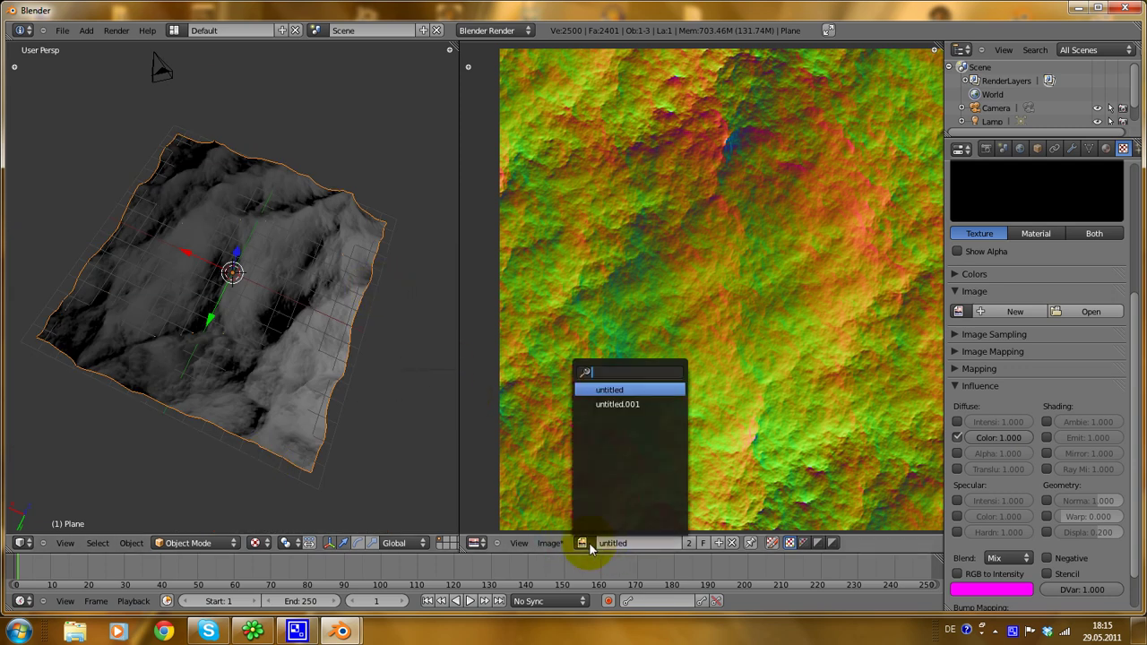
{"action": "left_click", "coordinate": [628, 405]}
{"action": "scroll", "coordinate": [740, 323], "scroll_direction": "up", "scroll_amount": 3}
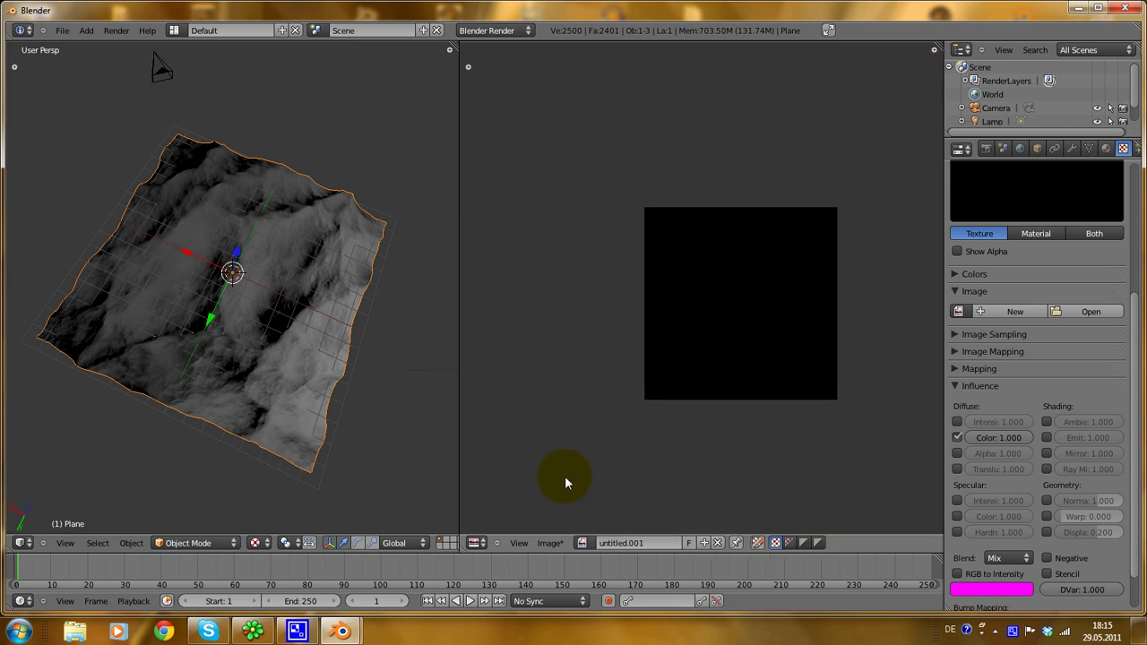
{"action": "left_click", "coordinate": [583, 543]}
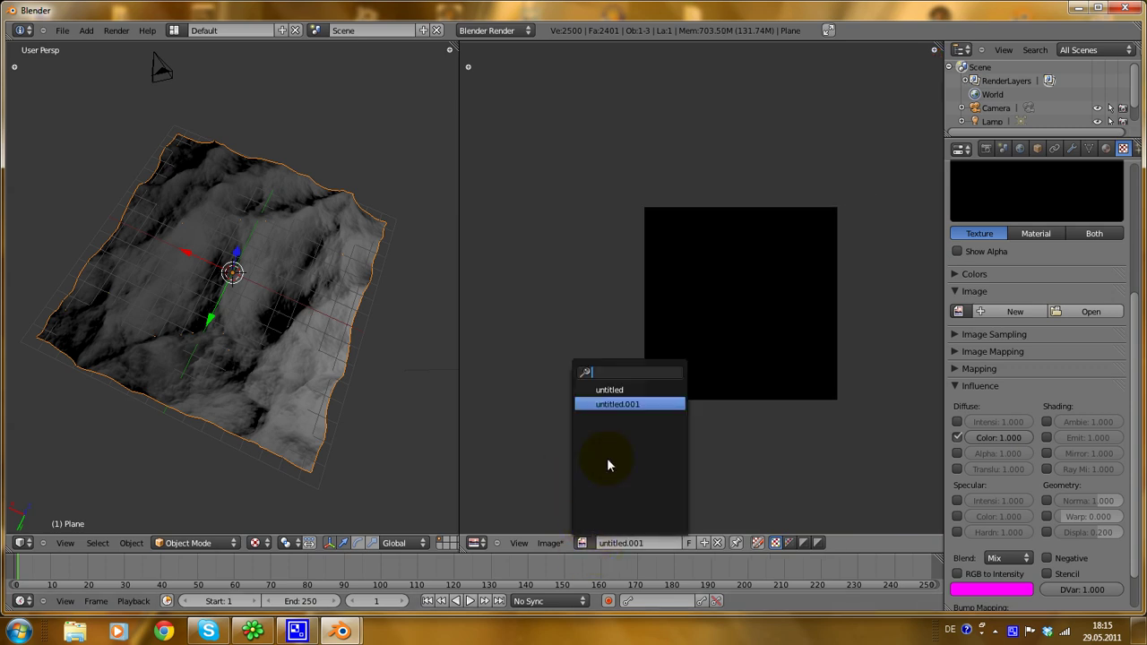
{"action": "left_click", "coordinate": [625, 407]}
{"action": "middle_click_drag", "start_coordinate": [667, 405], "coordinate": [644, 414]}
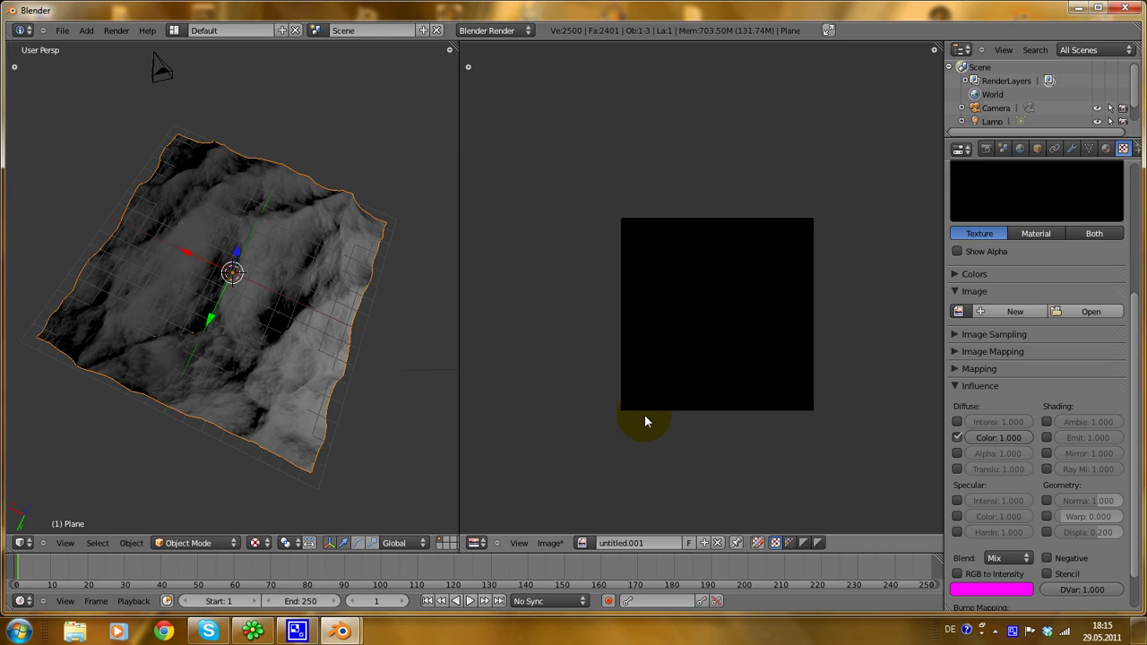
{"action": "scroll", "coordinate": [644, 414], "scroll_direction": "up", "scroll_amount": 1}
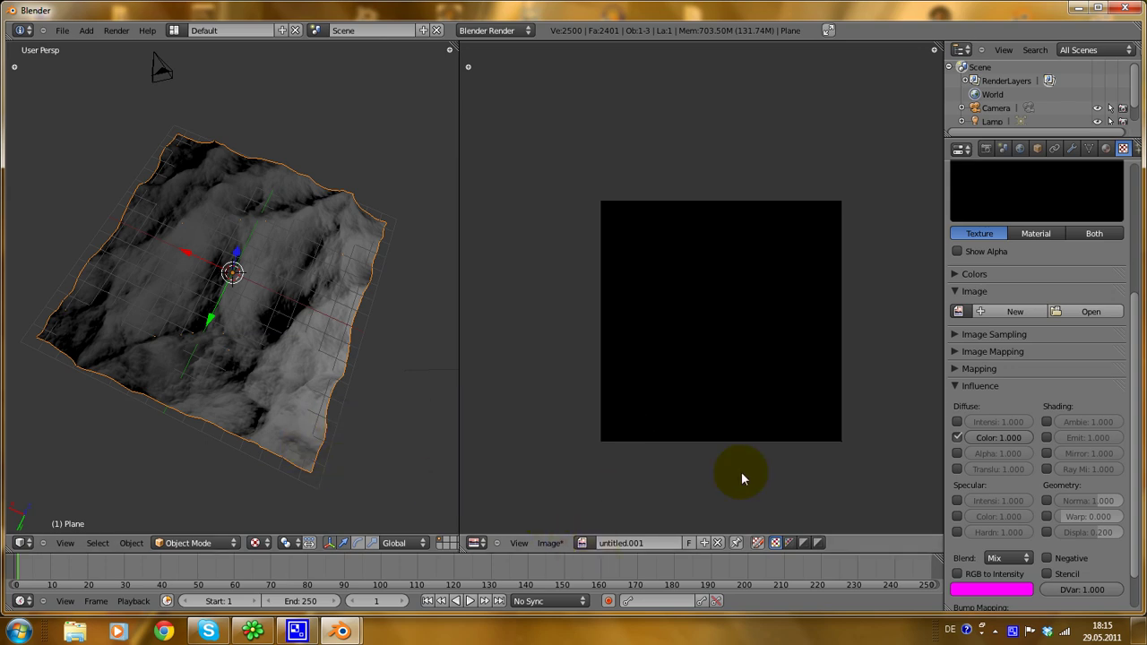
{"action": "scroll", "coordinate": [228, 409], "scroll_direction": "up", "scroll_amount": 2}
{"action": "scroll", "coordinate": [228, 409], "scroll_direction": "down", "scroll_amount": 2}
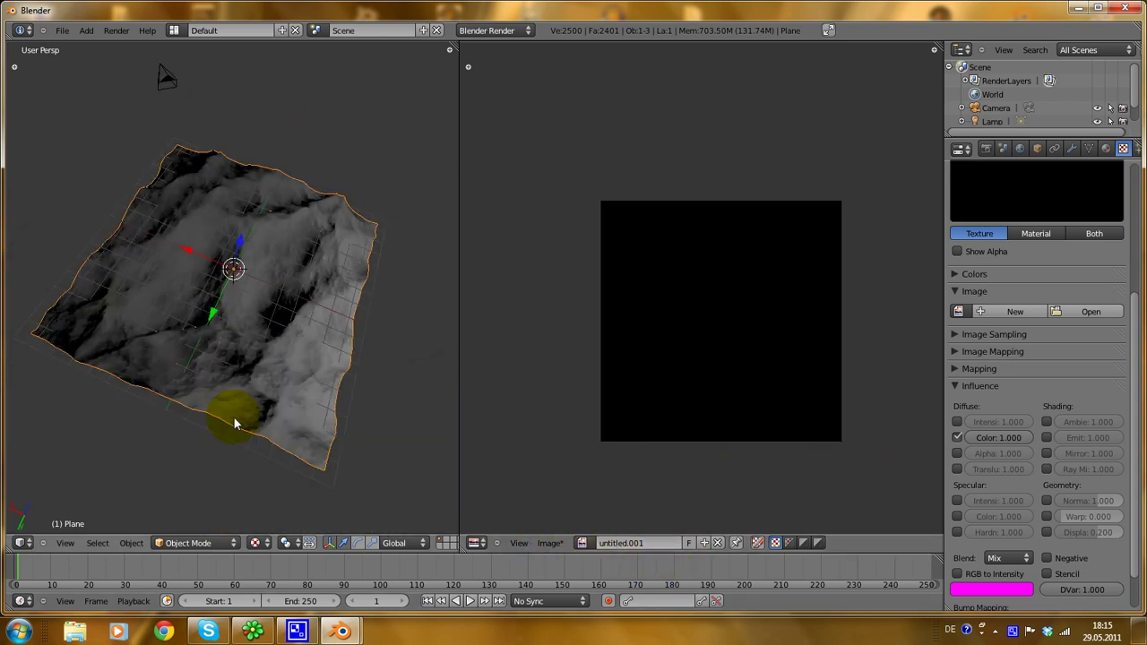
{"action": "left_click", "coordinate": [213, 543]}
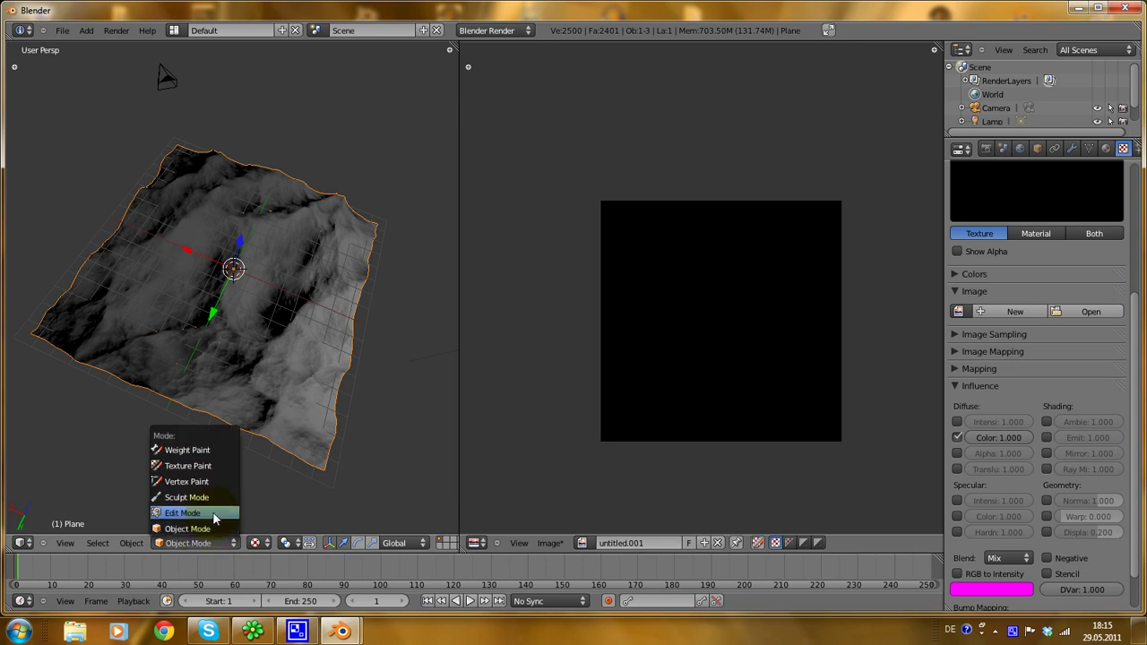
{"action": "left_click", "coordinate": [213, 511]}
{"action": "scroll", "coordinate": [287, 346], "scroll_direction": "up", "scroll_amount": 3}
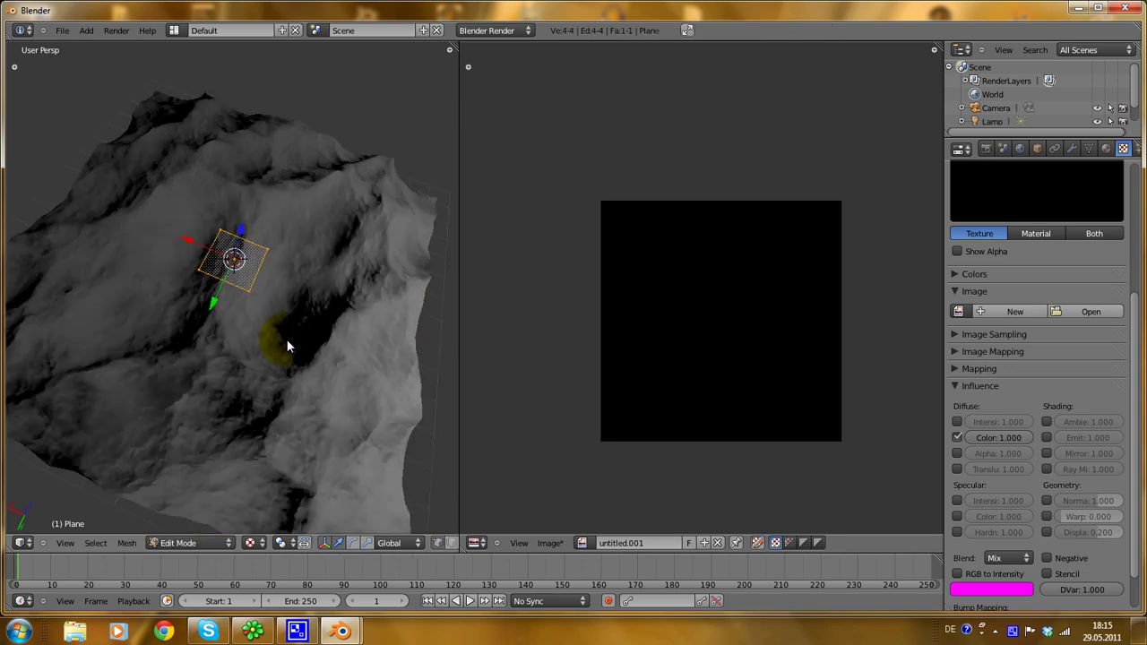
{"action": "key", "text": "Tab"}
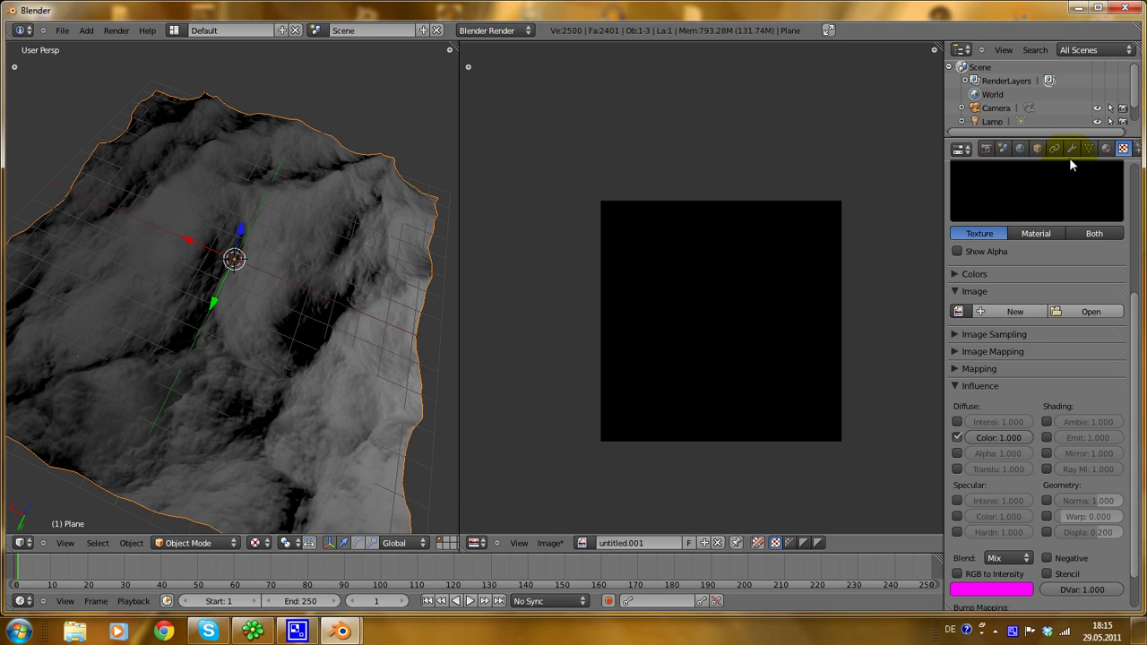
Step: Apply the Ocean modifier to the plane
{"action": "left_click", "coordinate": [1070, 150]}
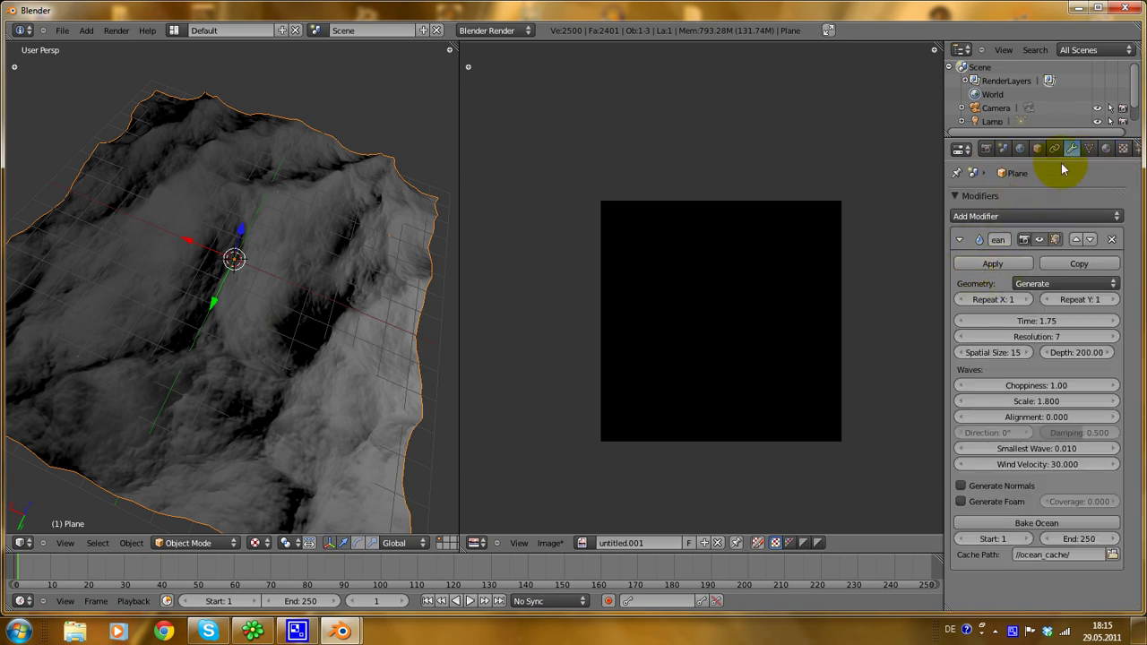
{"action": "left_click", "coordinate": [997, 263]}
{"action": "middle_click_drag", "start_coordinate": [4, 362], "coordinate": [216, 400]}
Step: Assign the image untitled.001 to all UV faces of the ocean mesh in Edit Mode and return to Object Mode
{"action": "key", "text": "Tab"}
{"action": "scroll", "coordinate": [216, 399], "scroll_direction": "down", "scroll_amount": 2}
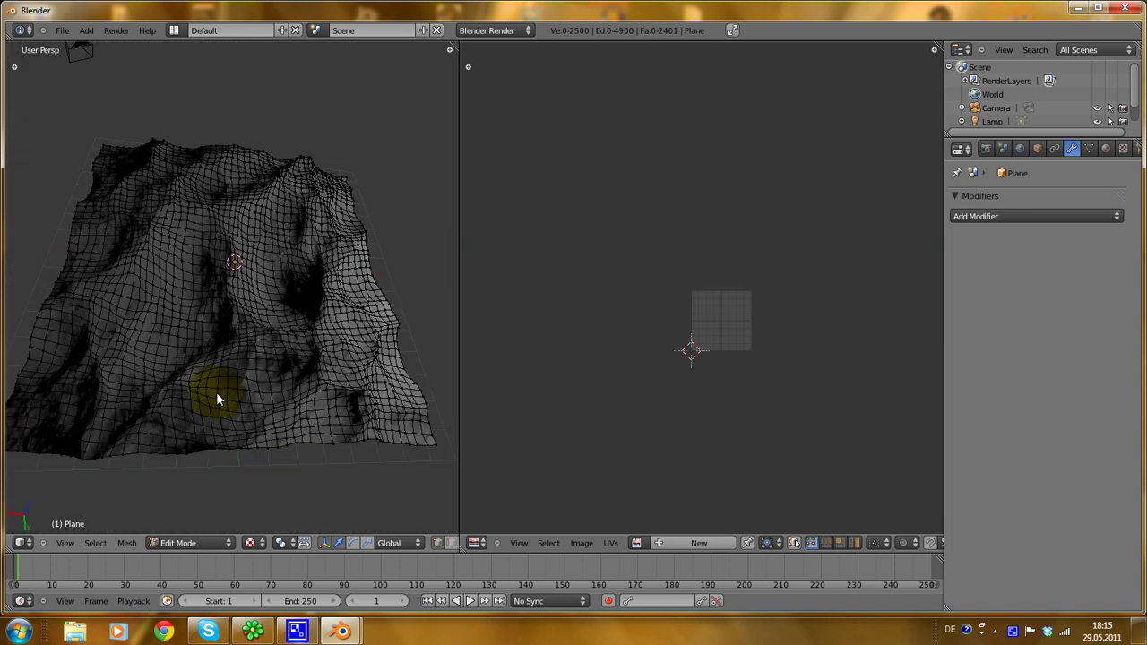
{"action": "key", "text": "a"}
{"action": "scroll", "coordinate": [216, 391], "scroll_direction": "up", "scroll_amount": 4}
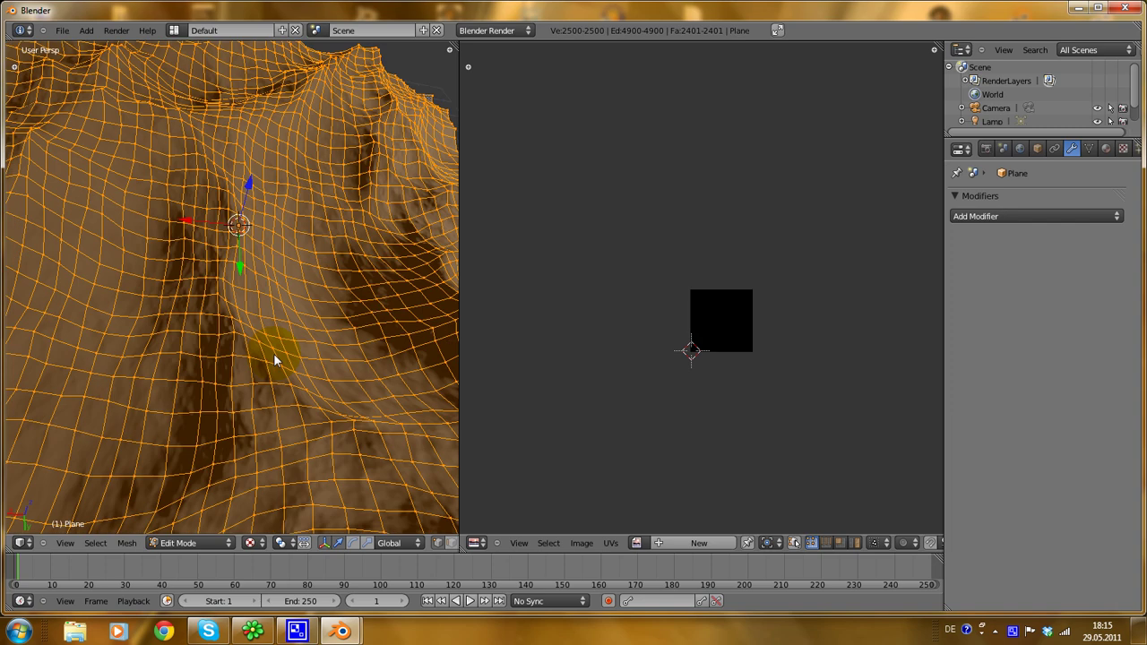
{"action": "scroll", "coordinate": [739, 357], "scroll_direction": "up", "scroll_amount": 1}
{"action": "scroll", "coordinate": [738, 358], "scroll_direction": "up", "scroll_amount": 6}
{"action": "middle_click_drag", "start_coordinate": [721, 384], "coordinate": [636, 271]}
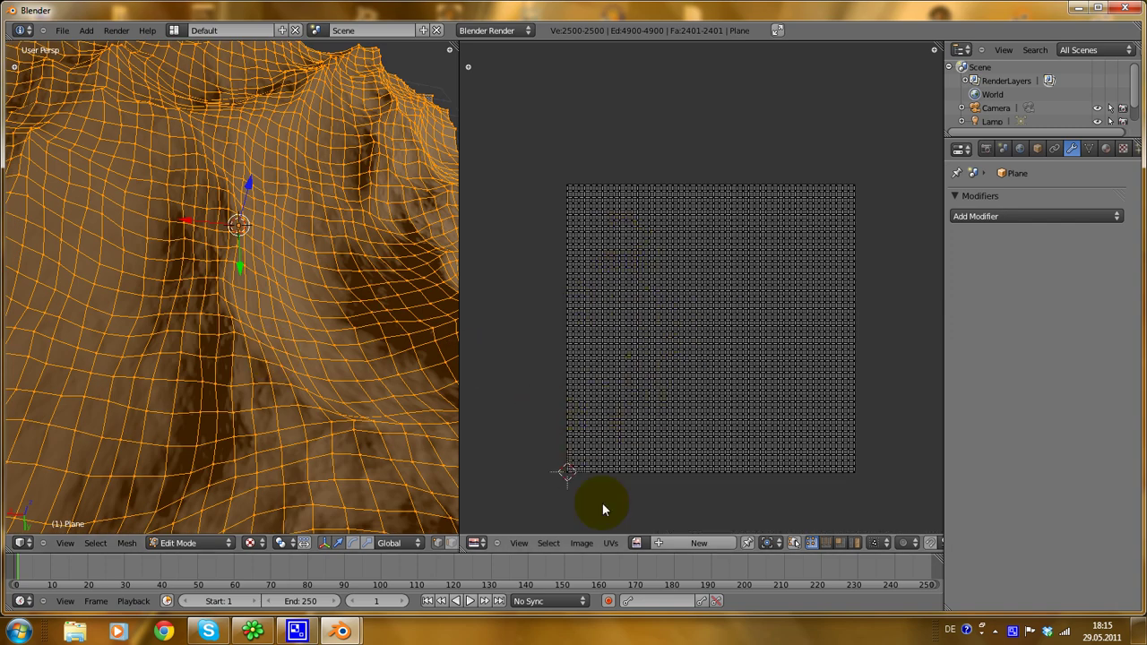
{"action": "left_click", "coordinate": [637, 544]}
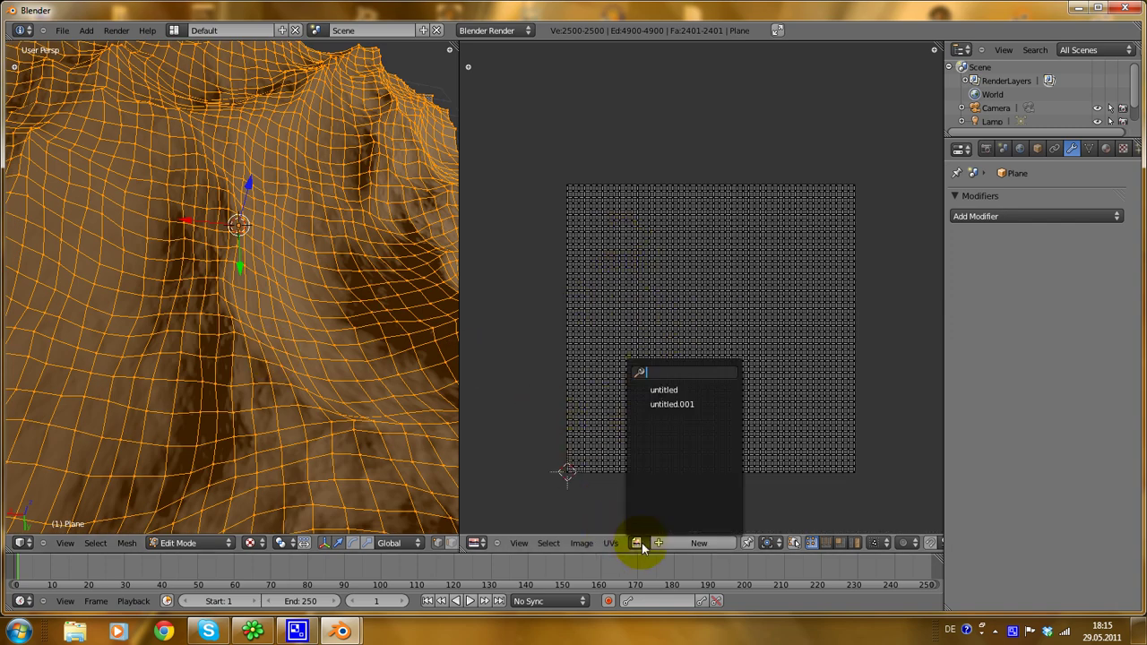
{"action": "left_click", "coordinate": [669, 407]}
{"action": "scroll", "coordinate": [658, 387], "scroll_direction": "down", "scroll_amount": 11}
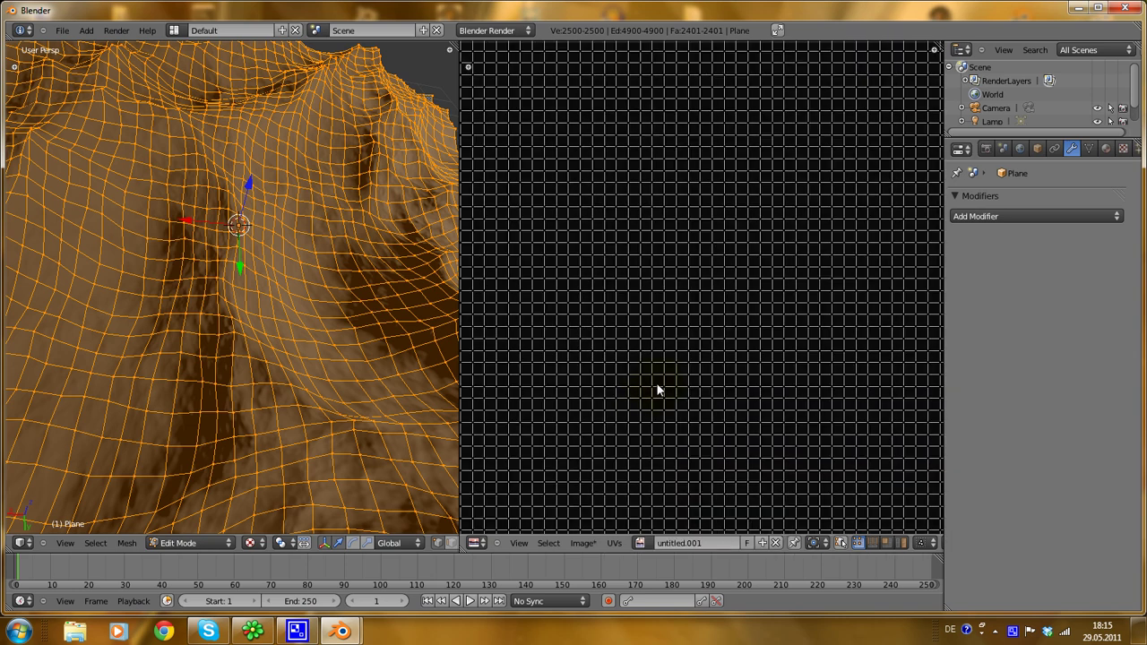
{"action": "scroll", "coordinate": [649, 384], "scroll_direction": "up", "scroll_amount": 4}
{"action": "key", "text": "Tab"}
{"action": "scroll", "coordinate": [233, 423], "scroll_direction": "down", "scroll_amount": 4}
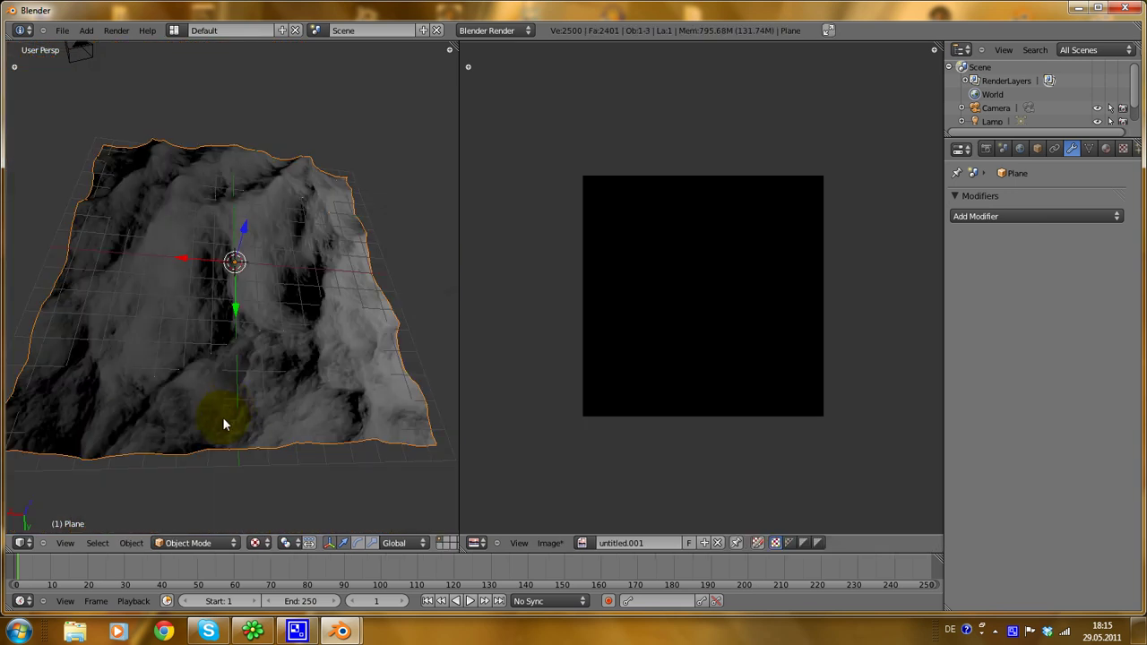
Step: Deselect everything and switch the ocean plane to Texture Paint mode
{"action": "key", "text": "a"}
{"action": "middle_click_drag", "start_coordinate": [223, 417], "coordinate": [206, 548]}
{"action": "scroll", "coordinate": [254, 373], "scroll_direction": "up", "scroll_amount": 3}
{"action": "left_click", "coordinate": [206, 544]}
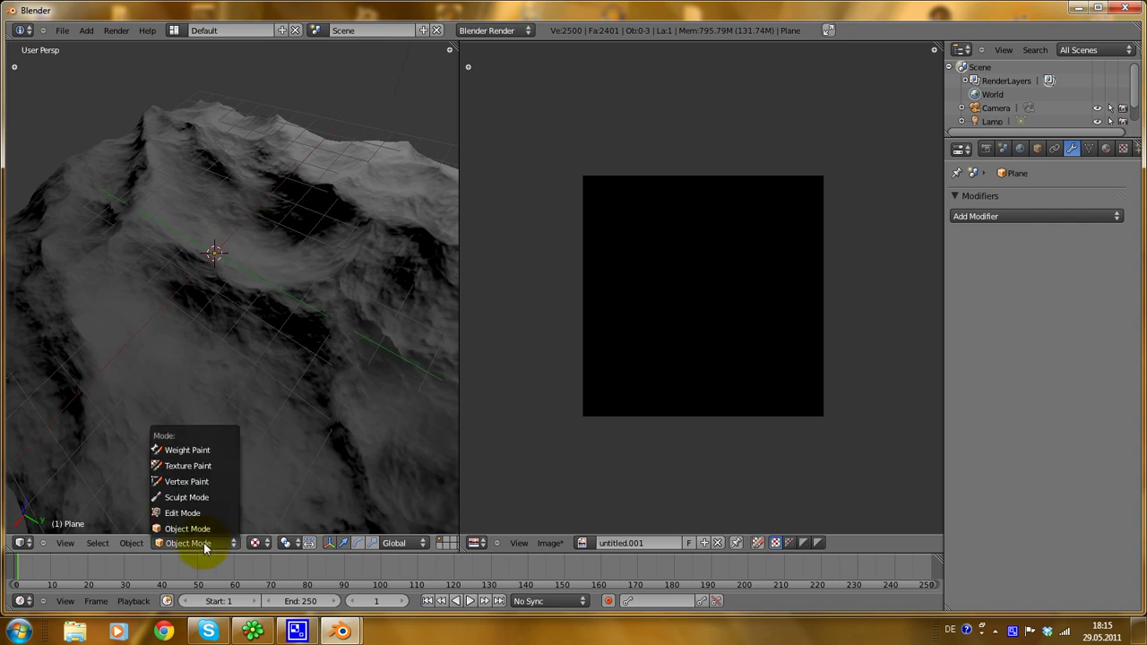
{"action": "left_click", "coordinate": [214, 468]}
{"action": "scroll", "coordinate": [311, 398], "scroll_direction": "down", "scroll_amount": 7}
{"action": "mouse_move", "coordinate": [311, 398]}
{"action": "middle_mouse_down"}
{"action": "mouse_move", "coordinate": [270, 439]}
{"action": "mouse_move", "coordinate": [185, 410]}
{"action": "mouse_move", "coordinate": [209, 363]}
{"action": "middle_mouse_up"}
{"action": "scroll", "coordinate": [251, 449], "scroll_direction": "up", "scroll_amount": 7}
{"action": "scroll", "coordinate": [212, 367], "scroll_direction": "up", "scroll_amount": 2}
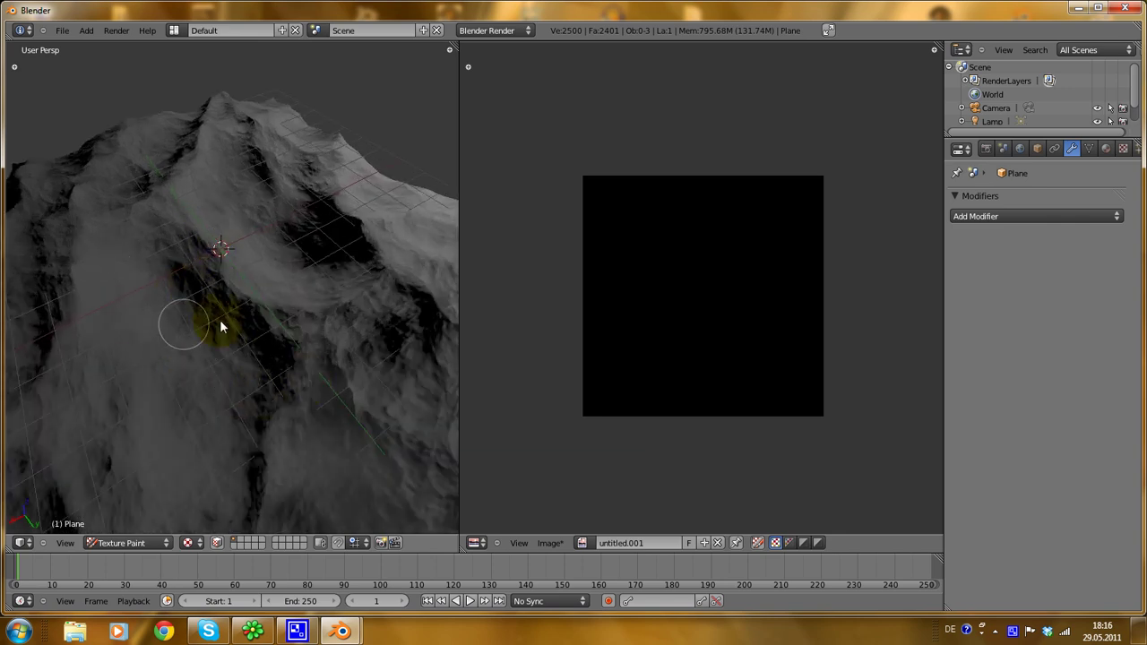
Step: Assign the image untitled.001 to the ocean material's second texture
{"action": "left_click", "coordinate": [1106, 147]}
{"action": "left_click", "coordinate": [1123, 148]}
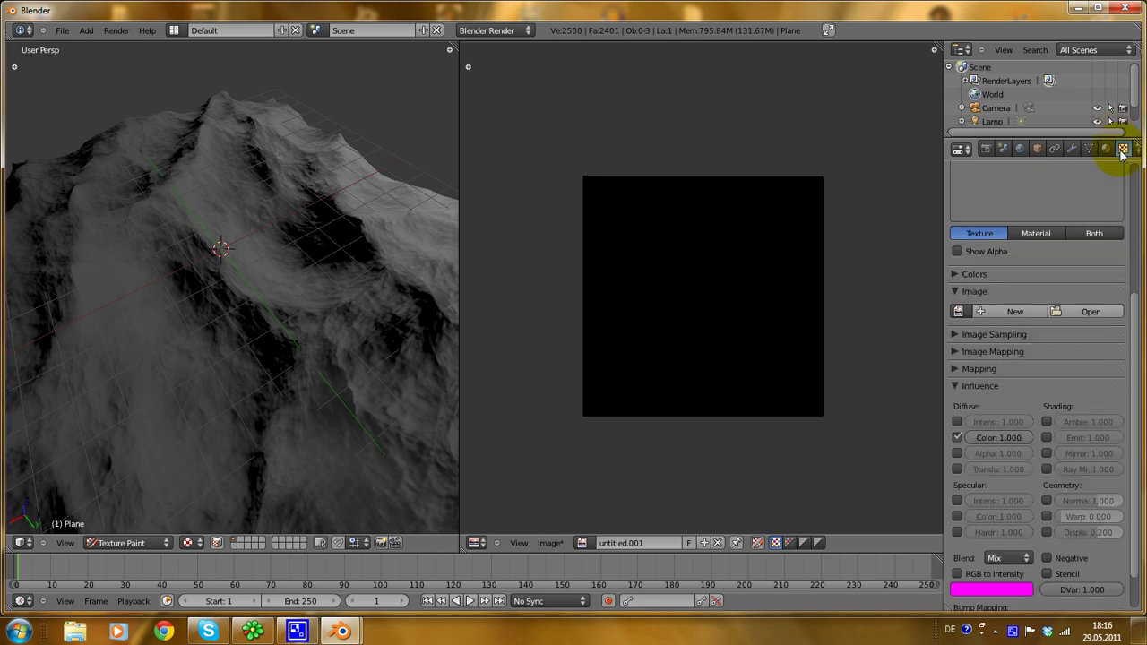
{"action": "left_click", "coordinate": [1095, 208]}
{"action": "scroll", "coordinate": [976, 326], "scroll_direction": "down", "scroll_amount": 4}
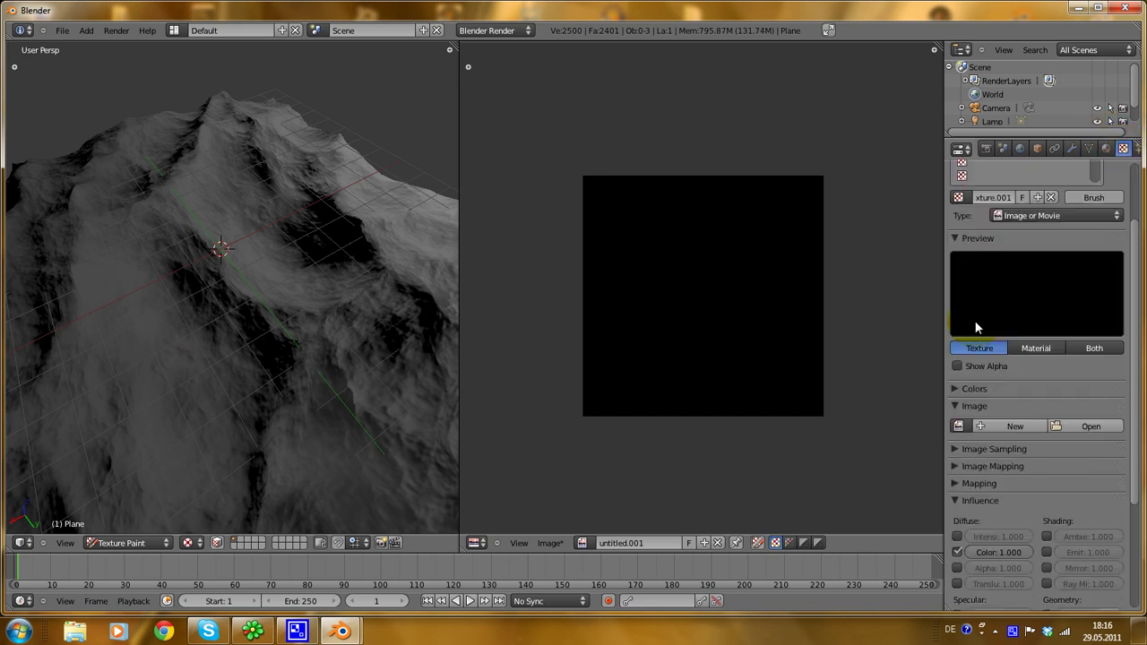
{"action": "left_click", "coordinate": [959, 397]}
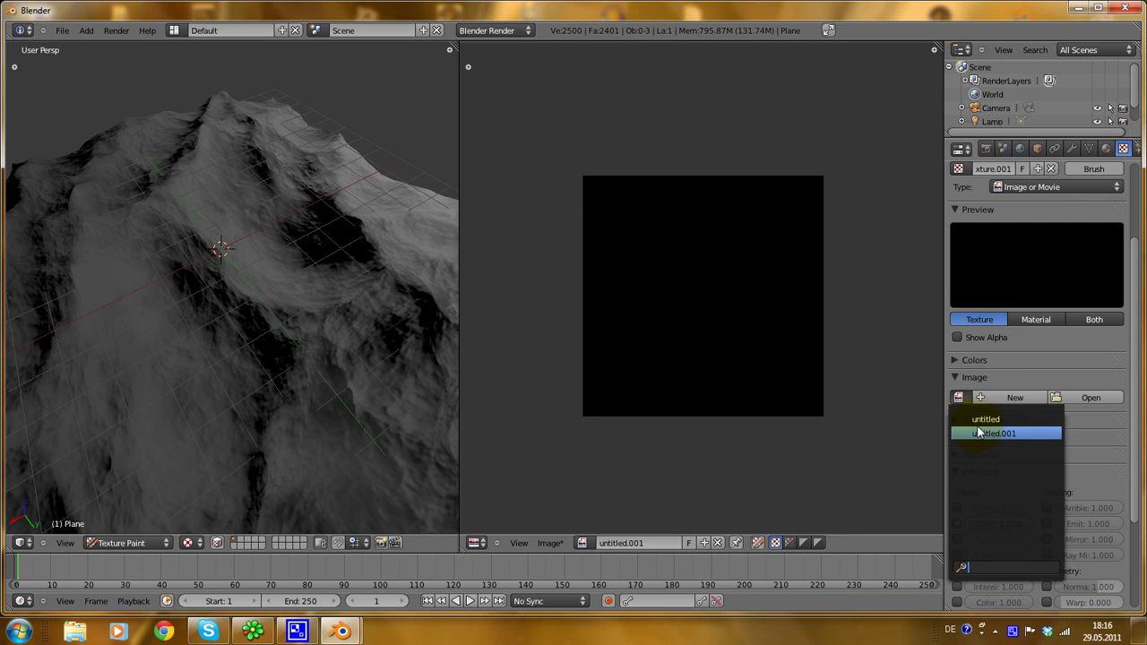
{"action": "left_click", "coordinate": [978, 432]}
{"action": "scroll", "coordinate": [191, 264], "scroll_direction": "down", "scroll_amount": 5}
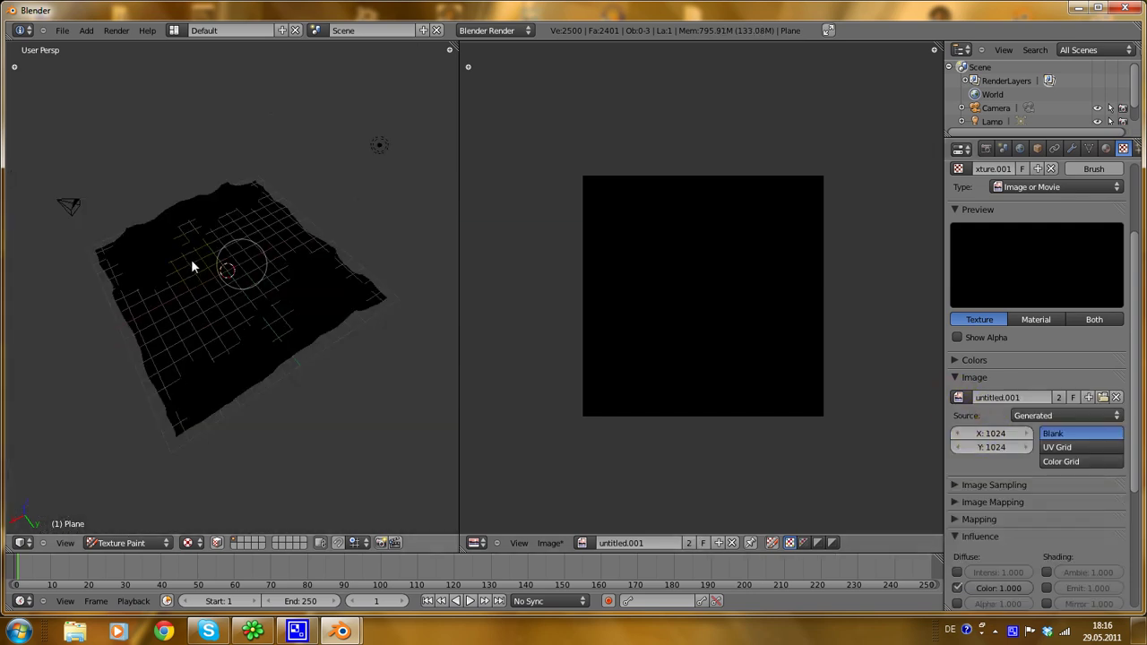
Step: Paint white test strokes onto the ocean mesh in the 3D view, extending across its surface
{"action": "middle_click_drag", "start_coordinate": [192, 264], "coordinate": [139, 343]}
{"action": "scroll", "coordinate": [209, 326], "scroll_direction": "up", "scroll_amount": 5}
{"action": "scroll", "coordinate": [135, 314], "scroll_direction": "down", "scroll_amount": 3}
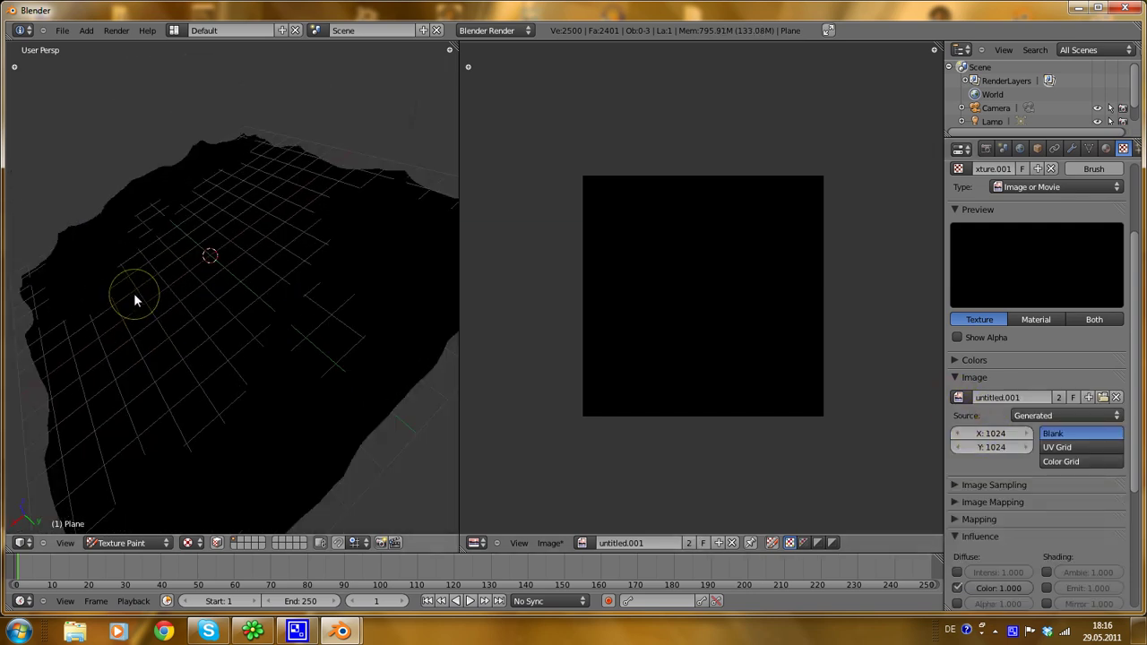
{"action": "middle_click_drag", "start_coordinate": [672, 333], "coordinate": [672, 355]}
{"action": "middle_click_drag", "start_coordinate": [304, 326], "coordinate": [348, 380]}
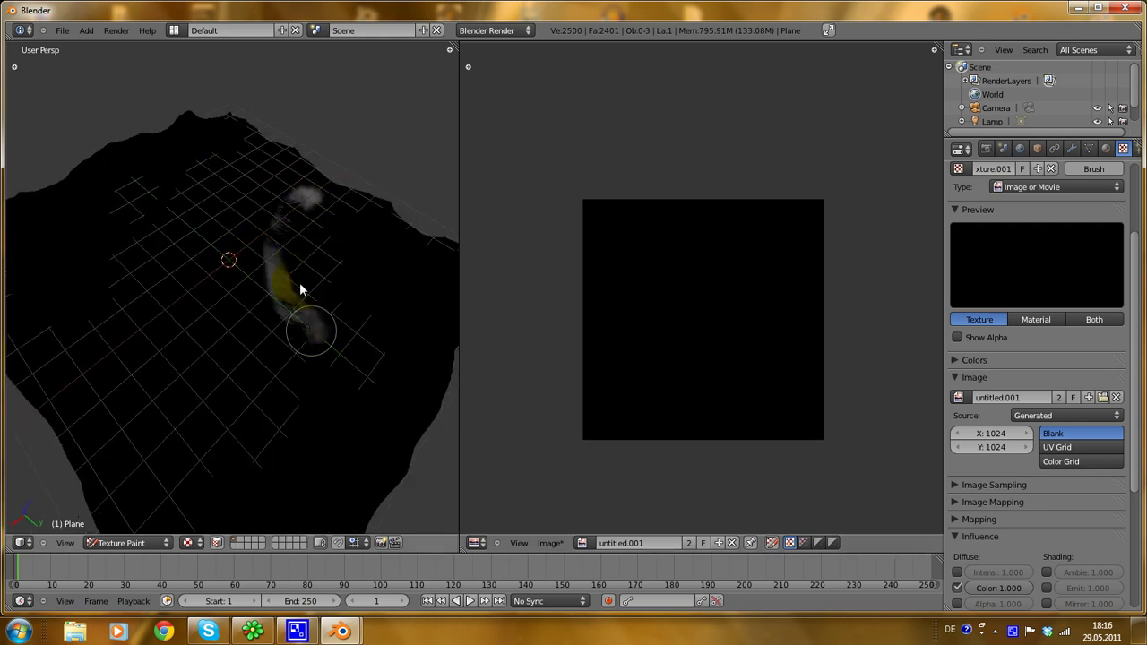
{"action": "mouse_move", "coordinate": [300, 283]}
{"action": "left_mouse_down"}
{"action": "mouse_move", "coordinate": [310, 223]}
{"action": "mouse_move", "coordinate": [282, 295]}
{"action": "mouse_move", "coordinate": [296, 291]}
{"action": "left_mouse_up"}
{"action": "scroll", "coordinate": [680, 336], "scroll_direction": "up", "scroll_amount": 3}
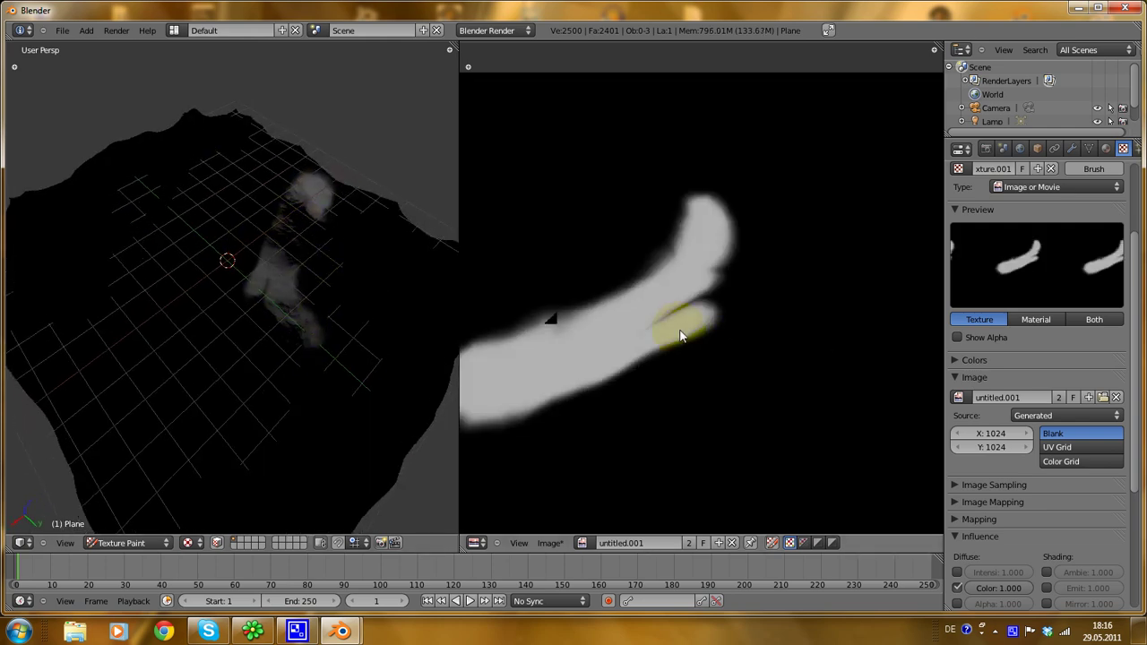
{"action": "scroll", "coordinate": [683, 323], "scroll_direction": "down", "scroll_amount": 2}
{"action": "scroll", "coordinate": [266, 269], "scroll_direction": "up", "scroll_amount": 5}
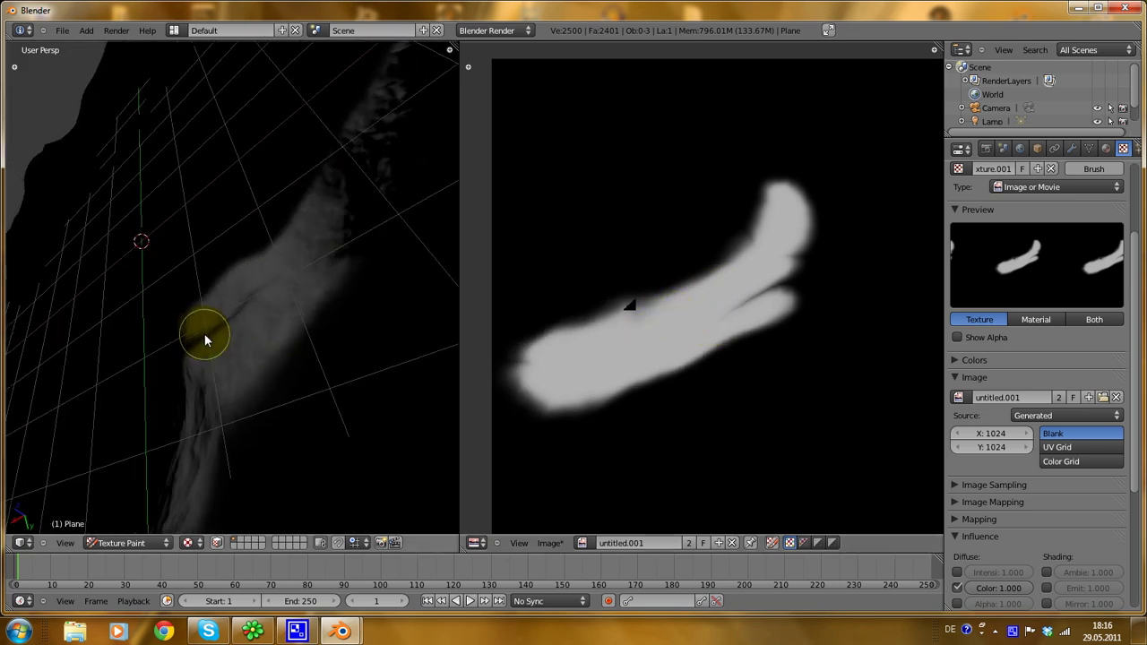
{"action": "scroll", "coordinate": [287, 315], "scroll_direction": "down", "scroll_amount": 4}
{"action": "scroll", "coordinate": [637, 248], "scroll_direction": "down", "scroll_amount": 1}
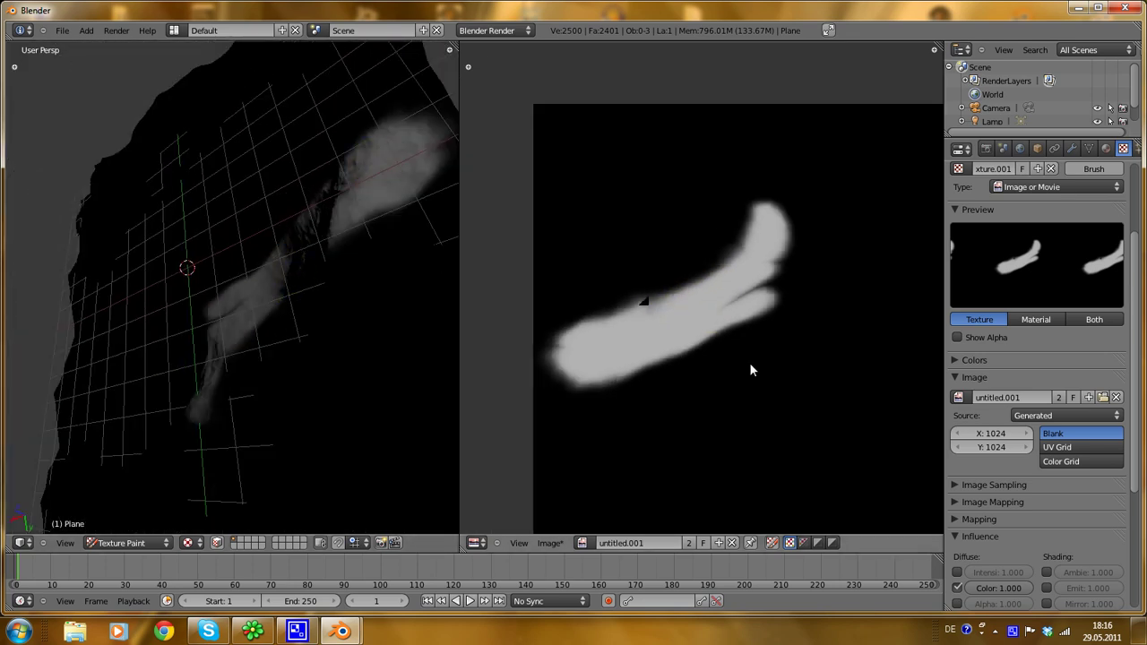
Step: Enable painting in the image editor and brush a white patch over the middle of the existing stroke on untitled.001
{"action": "left_click", "coordinate": [773, 543]}
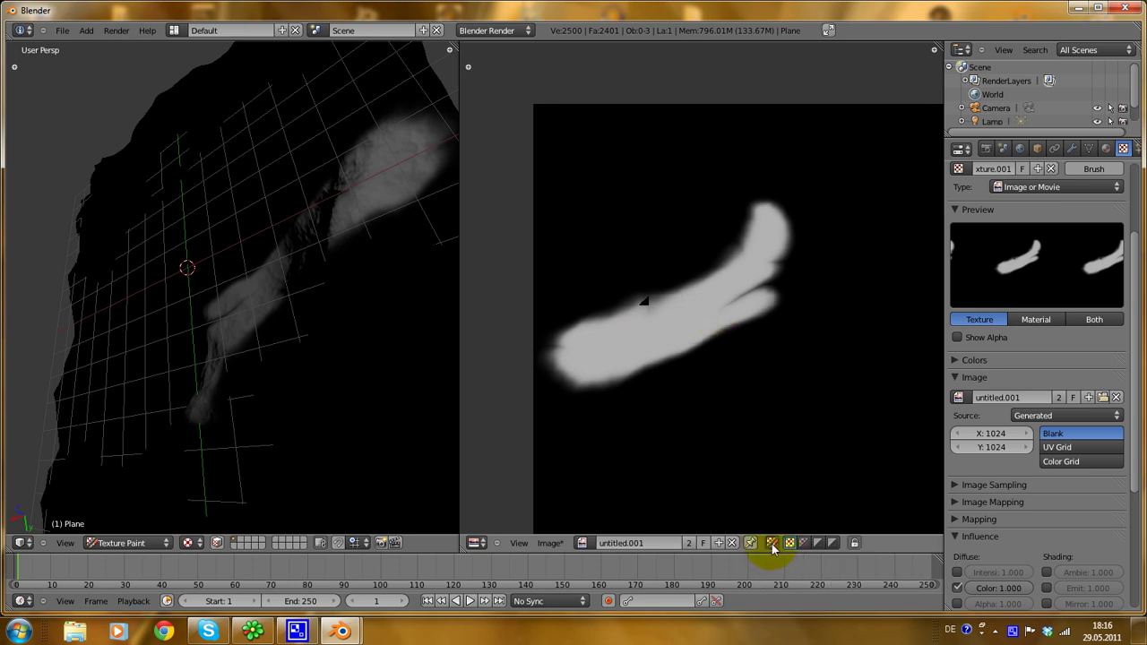
{"action": "mouse_move", "coordinate": [654, 313]}
{"action": "left_mouse_down"}
{"action": "mouse_move", "coordinate": [627, 315]}
{"action": "mouse_move", "coordinate": [686, 320]}
{"action": "mouse_move", "coordinate": [641, 354]}
{"action": "left_mouse_up"}
{"action": "middle_click_drag", "start_coordinate": [228, 270], "coordinate": [248, 360]}
{"action": "scroll", "coordinate": [246, 356], "scroll_direction": "down", "scroll_amount": 7}
{"action": "scroll", "coordinate": [317, 306], "scroll_direction": "up", "scroll_amount": 3}
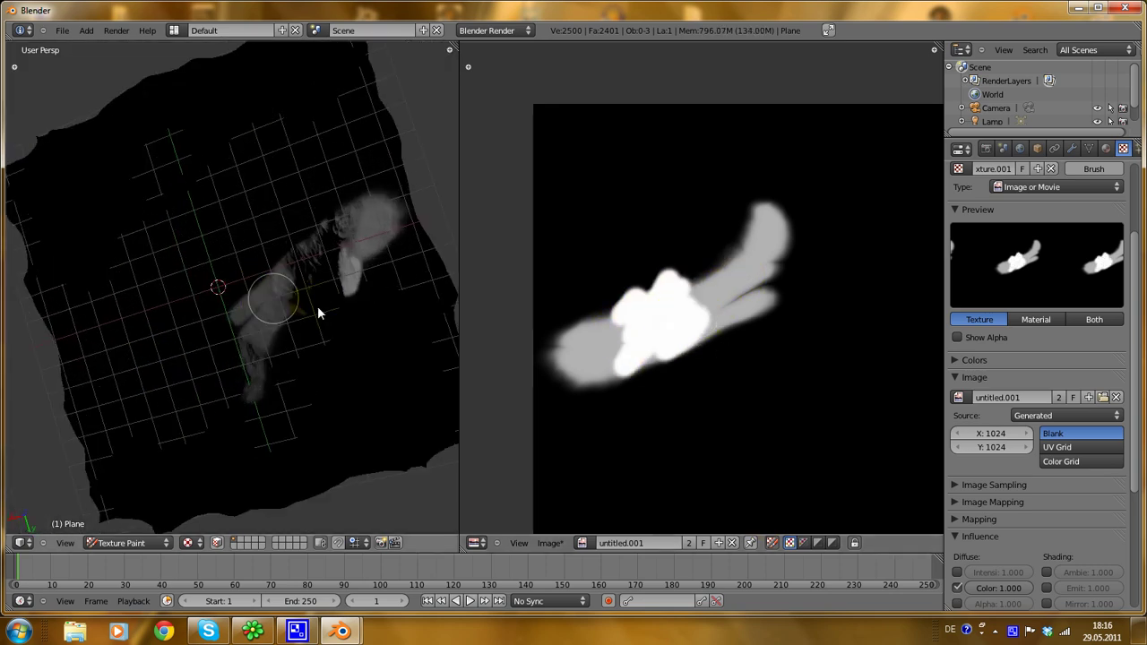
Step: Scribble long white strokes across the black areas of untitled.001 in the image editor
{"action": "mouse_move", "coordinate": [799, 252]}
{"action": "left_mouse_down"}
{"action": "mouse_move", "coordinate": [714, 335]}
{"action": "mouse_move", "coordinate": [579, 420]}
{"action": "left_mouse_up"}
{"action": "scroll", "coordinate": [323, 297], "scroll_direction": "down", "scroll_amount": 5}
{"action": "middle_click_drag", "start_coordinate": [219, 278], "coordinate": [179, 273]}
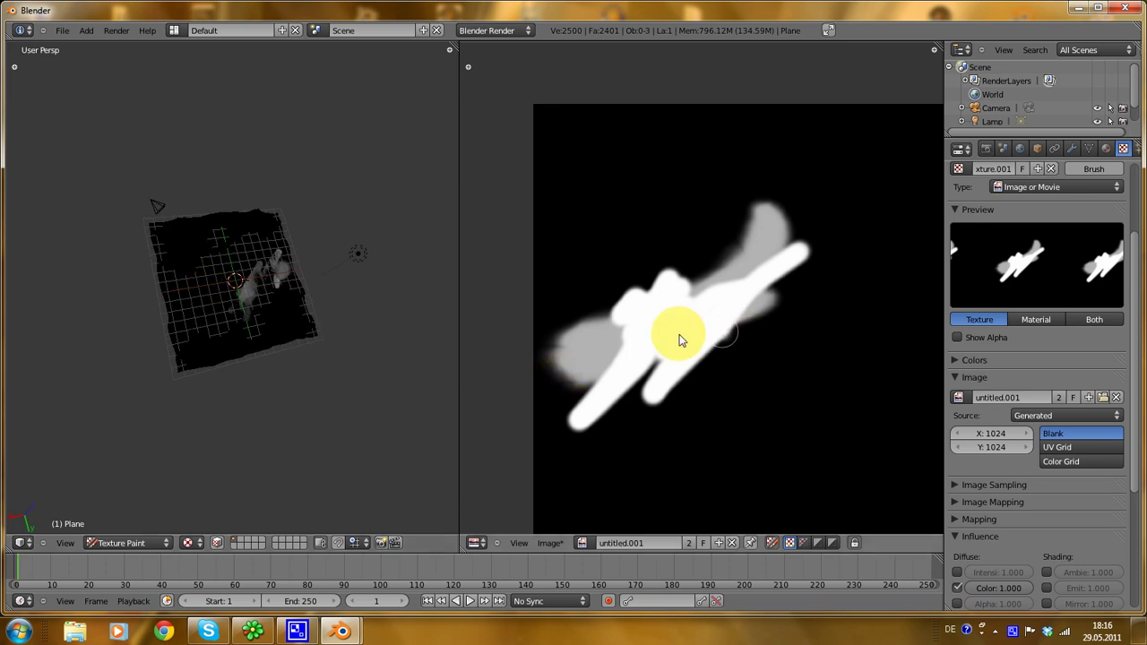
{"action": "mouse_move", "coordinate": [680, 335]}
{"action": "left_mouse_down"}
{"action": "mouse_move", "coordinate": [522, 224]}
{"action": "mouse_move", "coordinate": [769, 332]}
{"action": "mouse_move", "coordinate": [799, 187]}
{"action": "mouse_move", "coordinate": [874, 466]}
{"action": "left_mouse_up"}
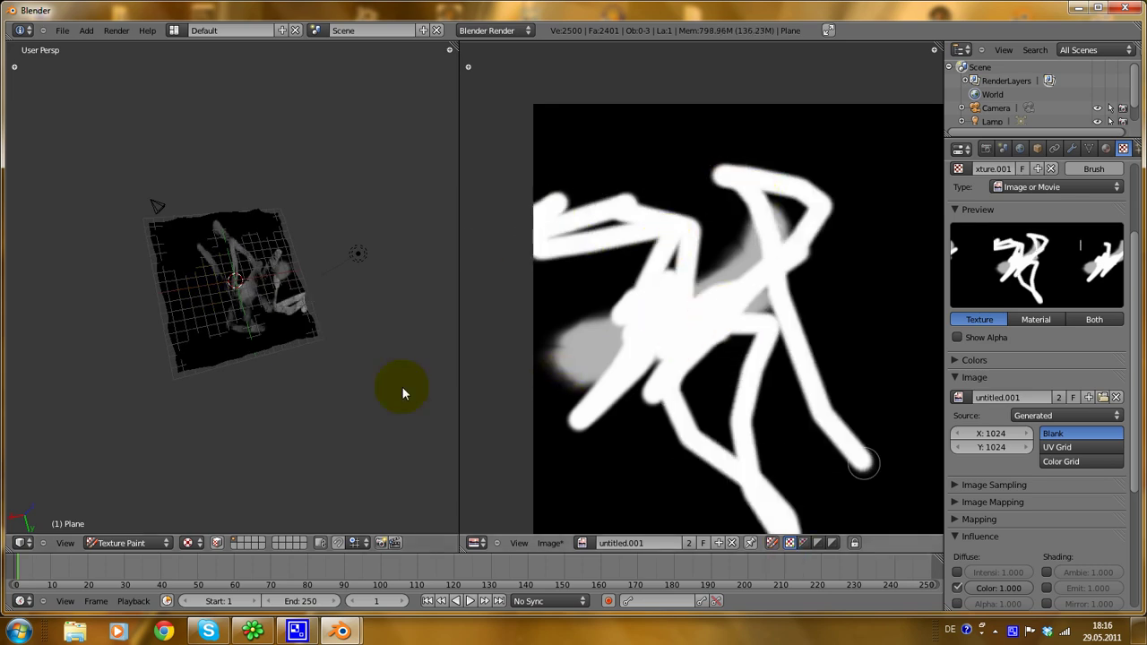
{"action": "scroll", "coordinate": [300, 350], "scroll_direction": "up", "scroll_amount": 5}
{"action": "scroll", "coordinate": [206, 305], "scroll_direction": "down", "scroll_amount": 4}
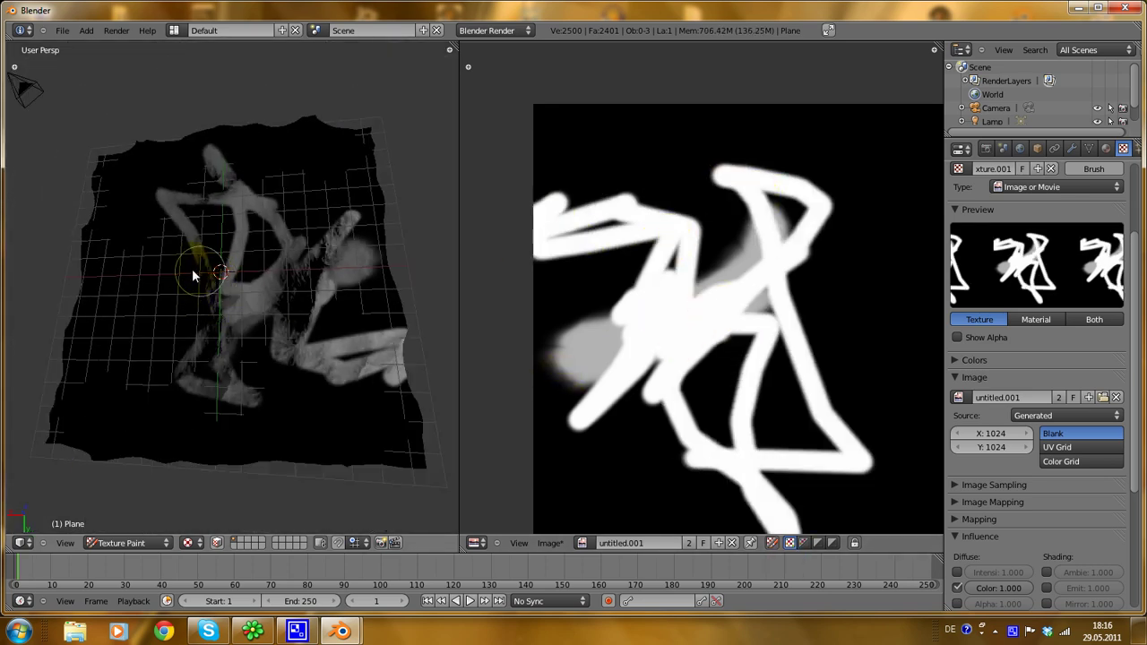
Step: Examine the available texture-paint brush settings in the 3D view's tool shelf and hide the shelf again
{"action": "key", "text": "t"}
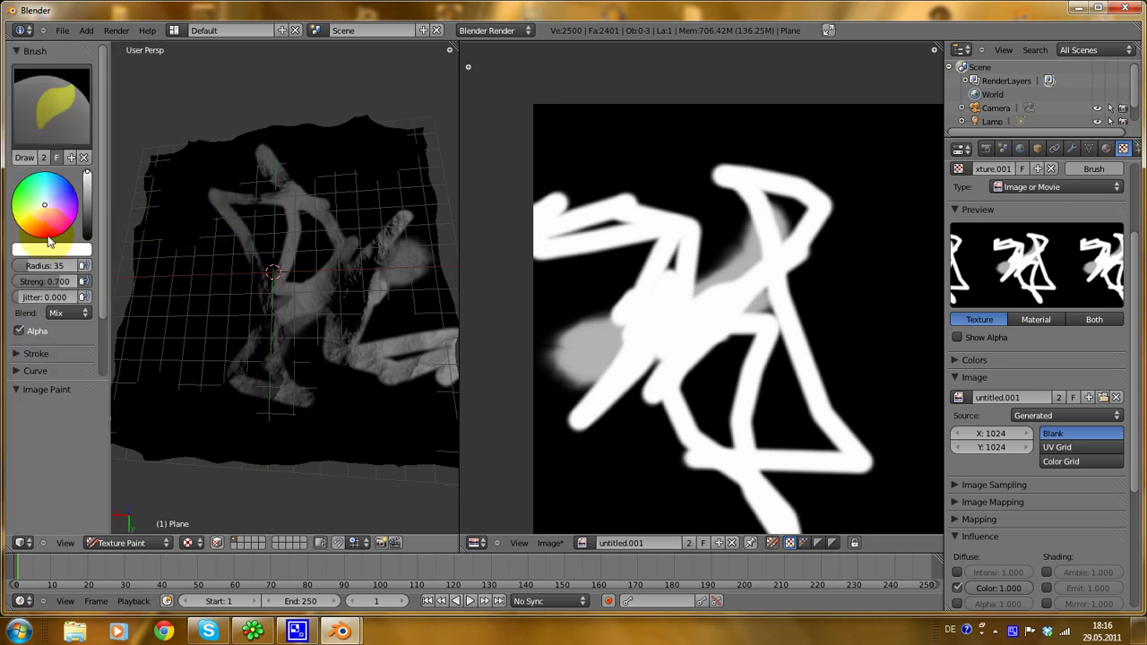
{"action": "scroll", "coordinate": [100, 211], "scroll_direction": "down", "scroll_amount": 4}
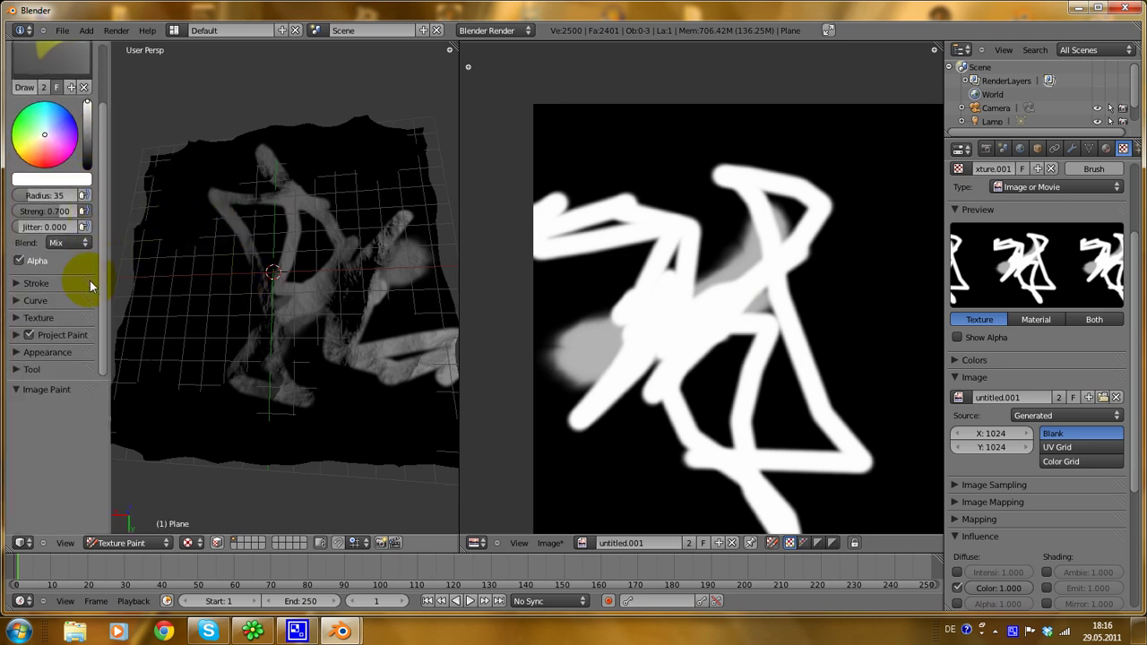
{"action": "scroll", "coordinate": [90, 281], "scroll_direction": "up", "scroll_amount": 3}
{"action": "scroll", "coordinate": [79, 274], "scroll_direction": "down", "scroll_amount": 2}
{"action": "scroll", "coordinate": [76, 269], "scroll_direction": "up", "scroll_amount": 3}
{"action": "key", "text": "t"}
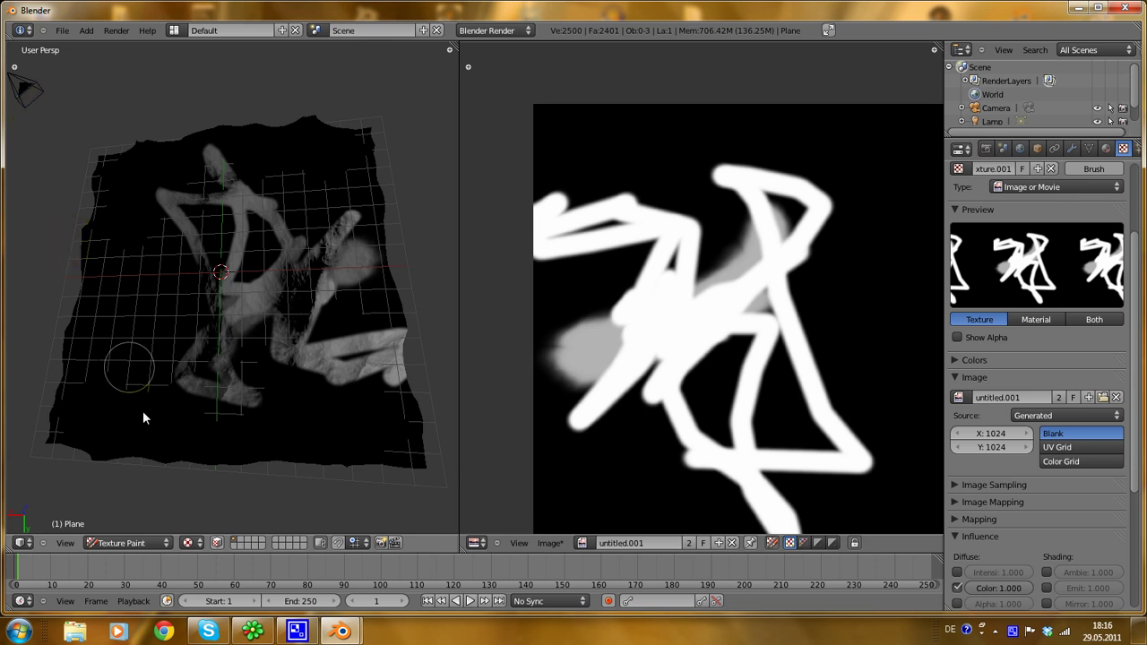
{"action": "left_click", "coordinate": [15, 69]}
{"action": "key", "text": "t"}
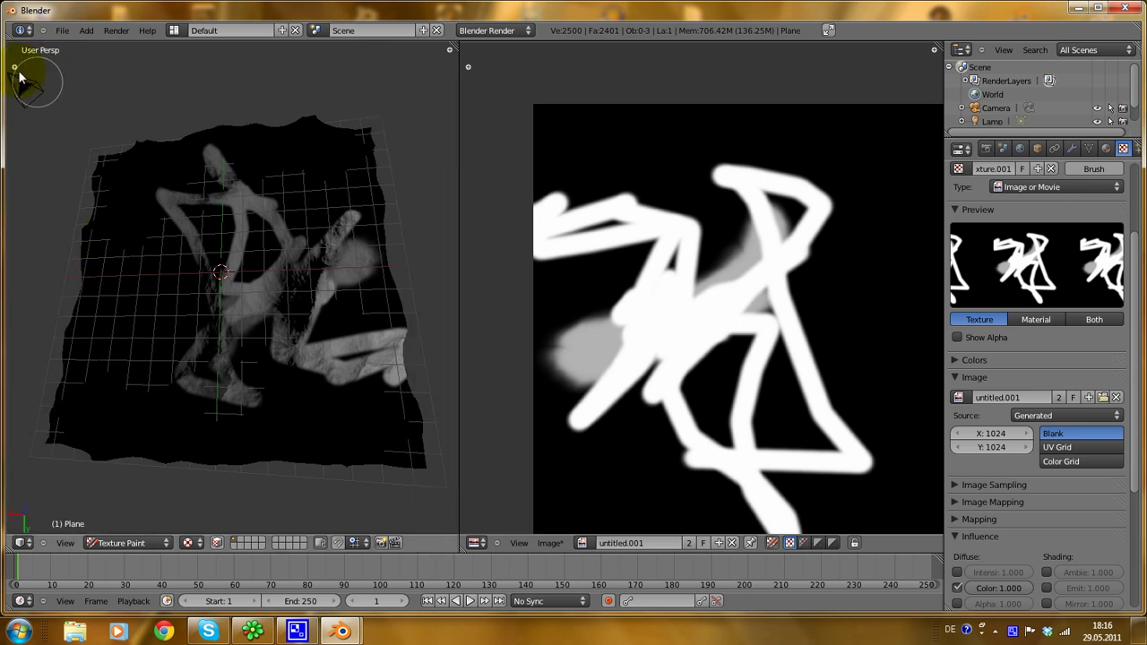
Step: Set the Draw brush radius to 200 and paint the whole untitled.001 image white in the image editor
{"action": "left_click", "coordinate": [15, 68]}
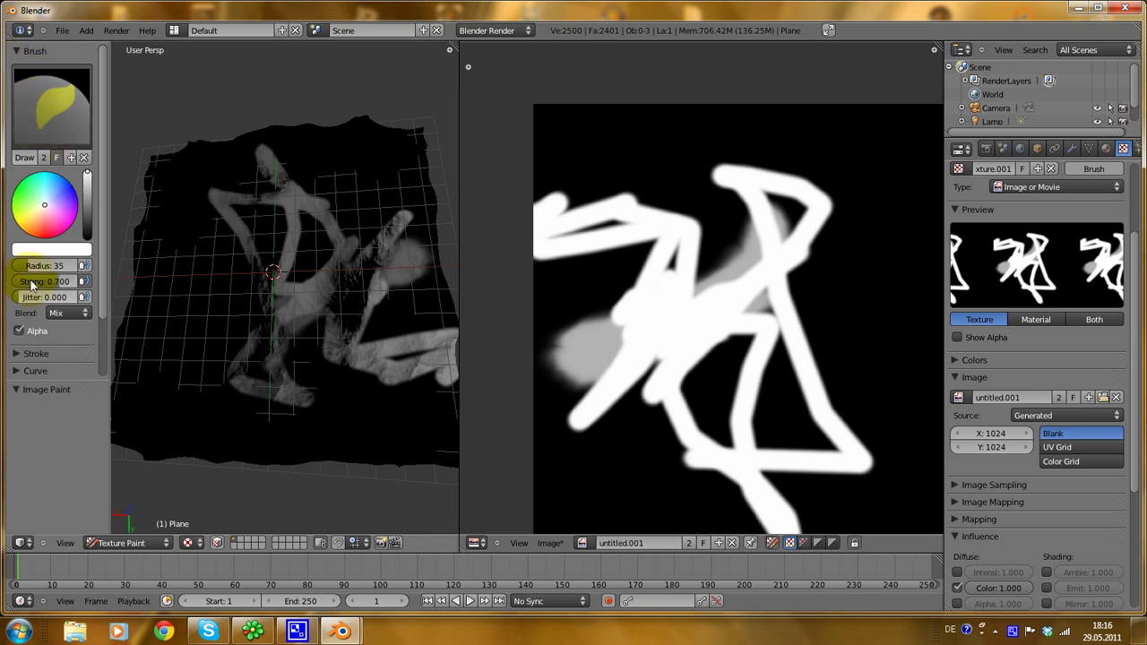
{"action": "left_click_drag", "start_coordinate": [24, 267], "coordinate": [130, 261]}
{"action": "scroll", "coordinate": [377, 323], "scroll_direction": "down", "scroll_amount": 3}
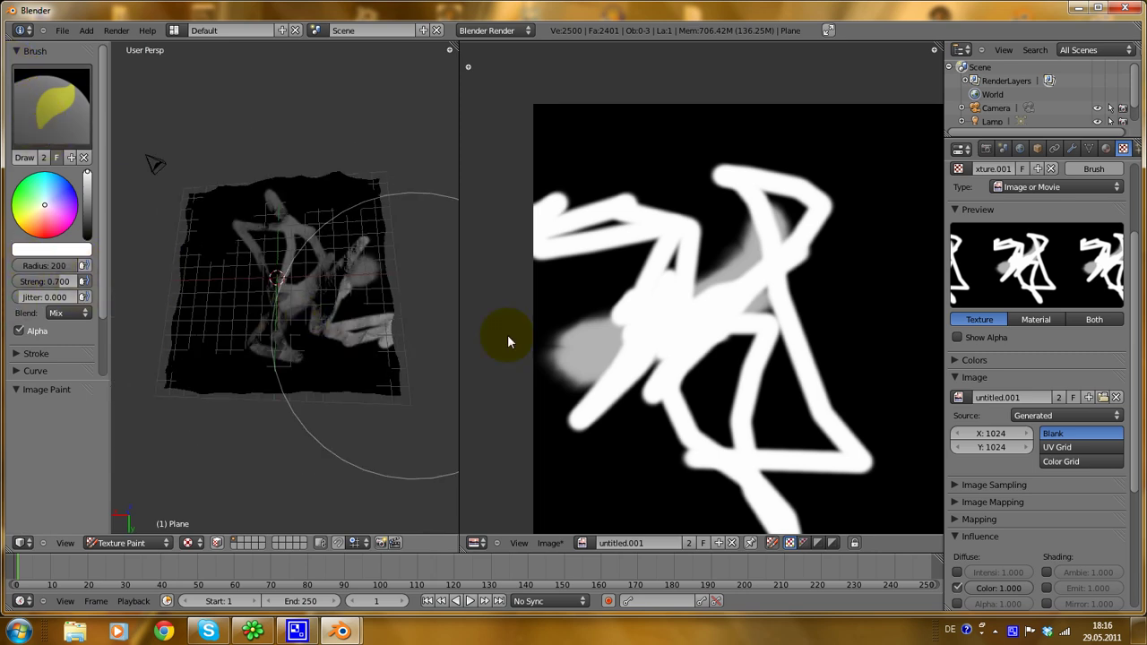
{"action": "scroll", "coordinate": [724, 288], "scroll_direction": "down", "scroll_amount": 3}
{"action": "scroll", "coordinate": [725, 288], "scroll_direction": "down", "scroll_amount": 2}
{"action": "mouse_move", "coordinate": [628, 226]}
{"action": "left_mouse_down"}
{"action": "mouse_move", "coordinate": [923, 231]}
{"action": "mouse_move", "coordinate": [526, 293]}
{"action": "mouse_move", "coordinate": [857, 305]}
{"action": "mouse_move", "coordinate": [511, 388]}
{"action": "mouse_move", "coordinate": [834, 308]}
{"action": "mouse_move", "coordinate": [442, 431]}
{"action": "left_mouse_up"}
{"action": "scroll", "coordinate": [127, 411], "scroll_direction": "up", "scroll_amount": 1}
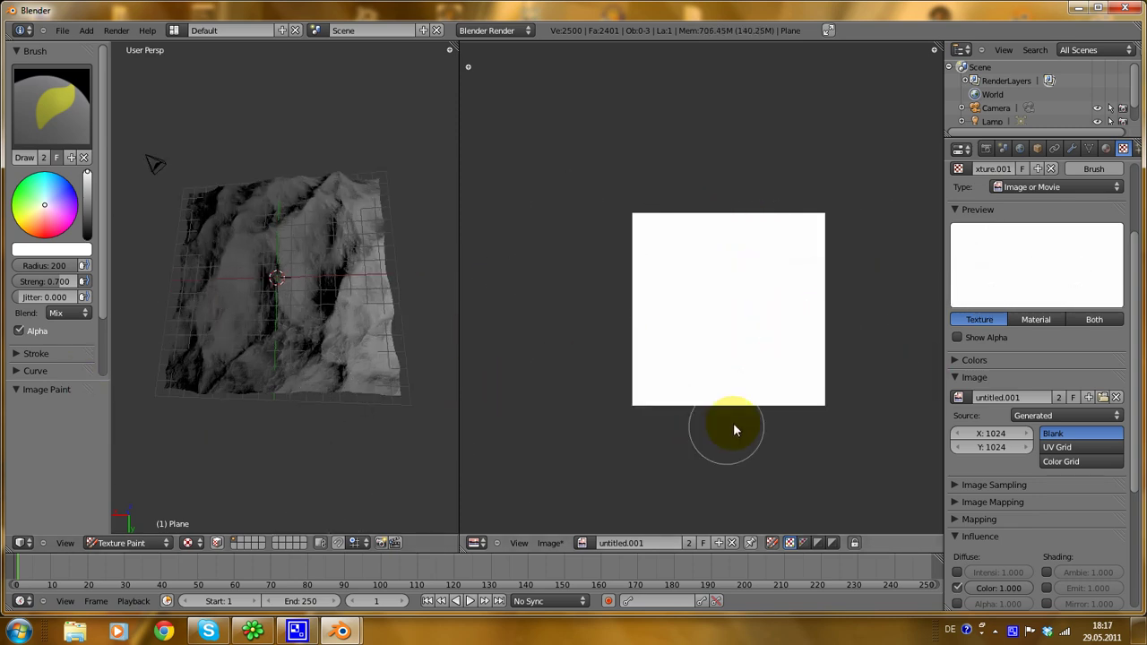
{"action": "scroll", "coordinate": [734, 425], "scroll_direction": "up", "scroll_amount": 2}
{"action": "scroll", "coordinate": [308, 323], "scroll_direction": "up", "scroll_amount": 5}
{"action": "middle_click_drag", "start_coordinate": [232, 379], "coordinate": [223, 331]}
{"action": "scroll", "coordinate": [251, 342], "scroll_direction": "down", "scroll_amount": 5}
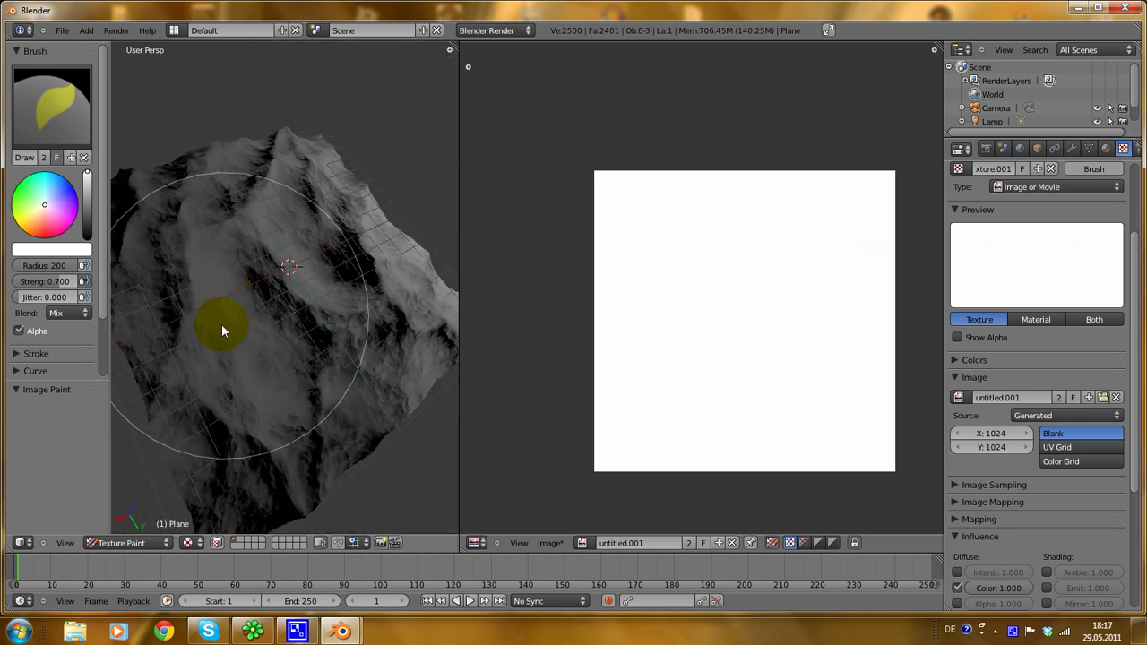
{"action": "mouse_move", "coordinate": [101, 243]}
{"action": "left_mouse_down"}
{"action": "mouse_move", "coordinate": [100, 283]}
{"action": "mouse_move", "coordinate": [96, 231]}
{"action": "left_mouse_up"}
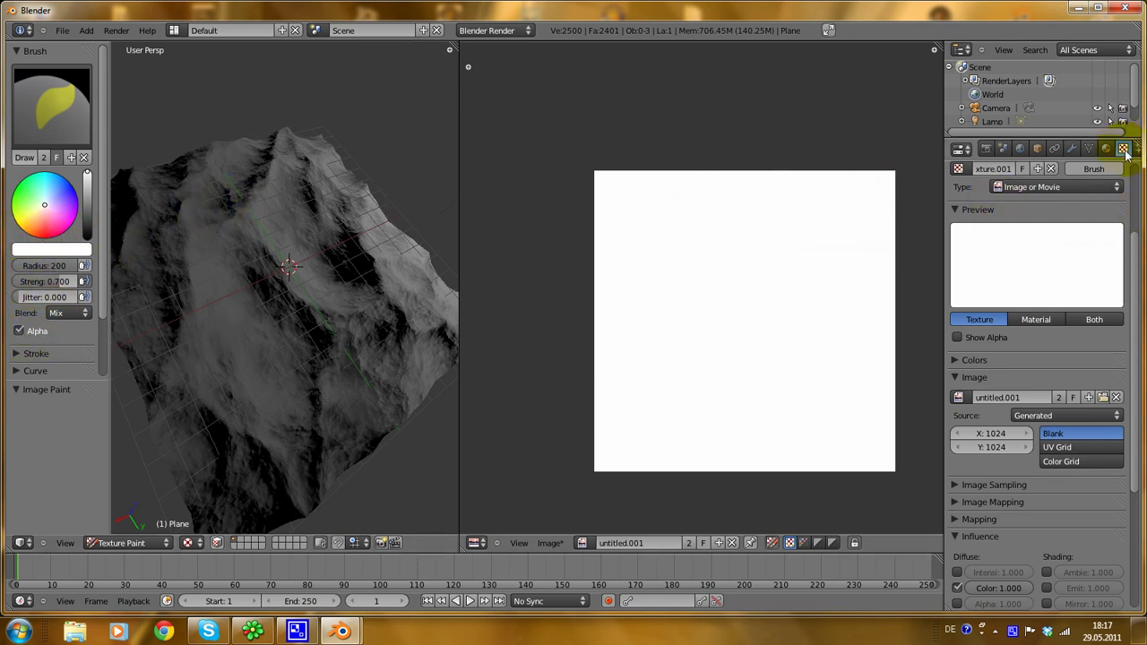
Step: Add a new texture to the TexDraw brush and set its type to Image or Movie
{"action": "scroll", "coordinate": [1089, 351], "scroll_direction": "up", "scroll_amount": 4}
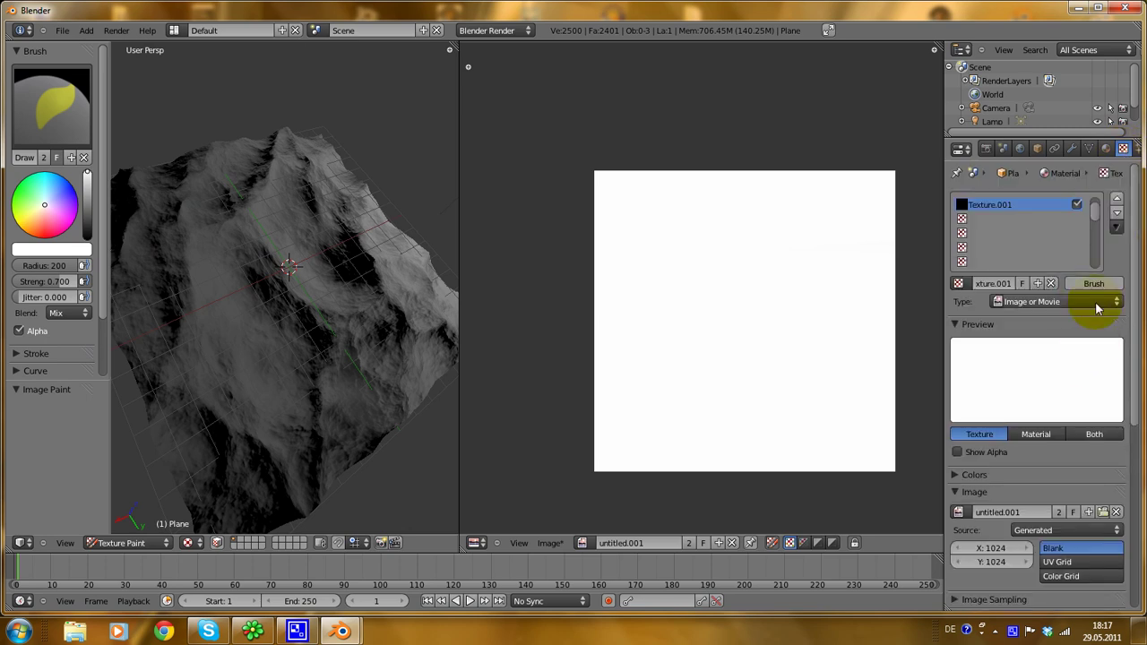
{"action": "left_click", "coordinate": [1094, 286]}
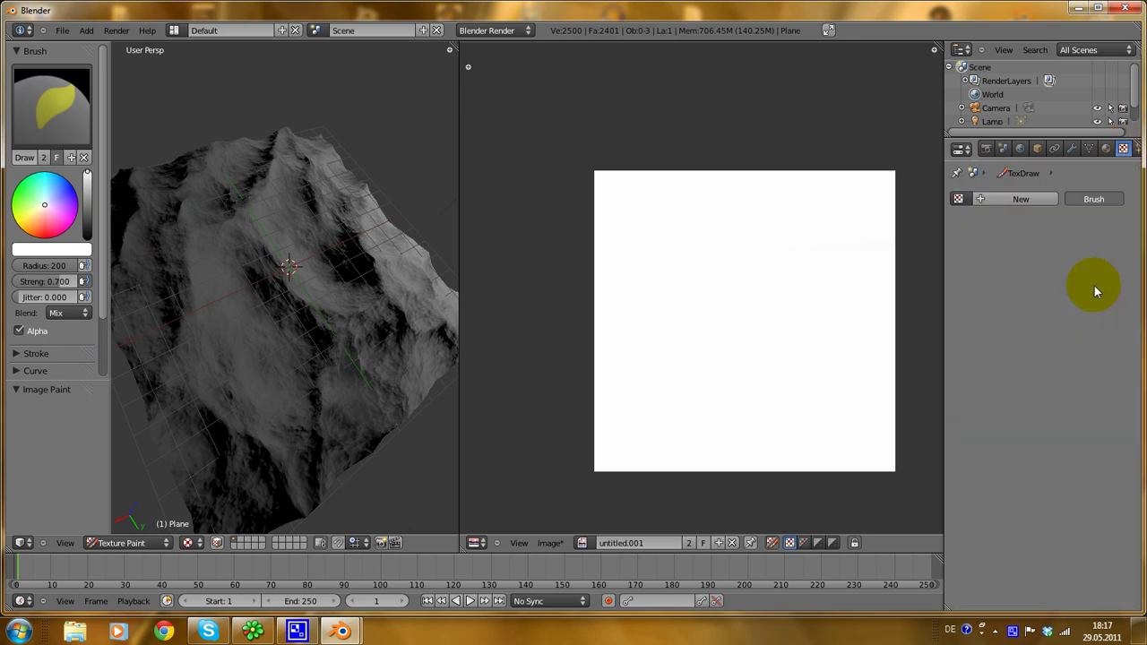
{"action": "left_click", "coordinate": [1020, 199]}
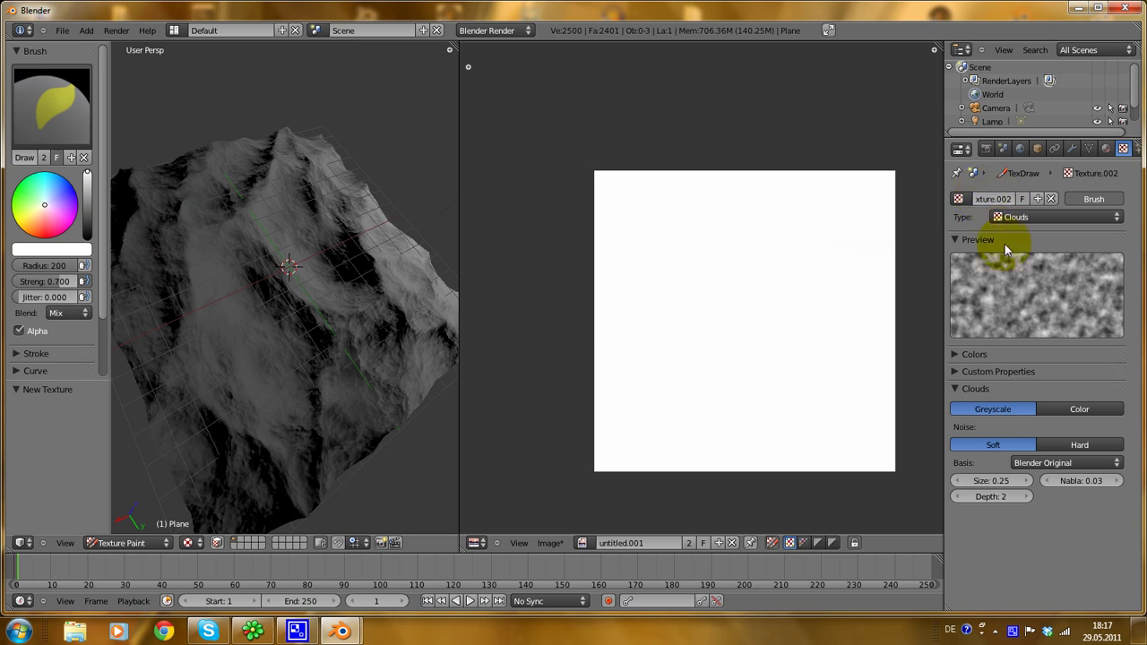
{"action": "left_click", "coordinate": [1028, 217]}
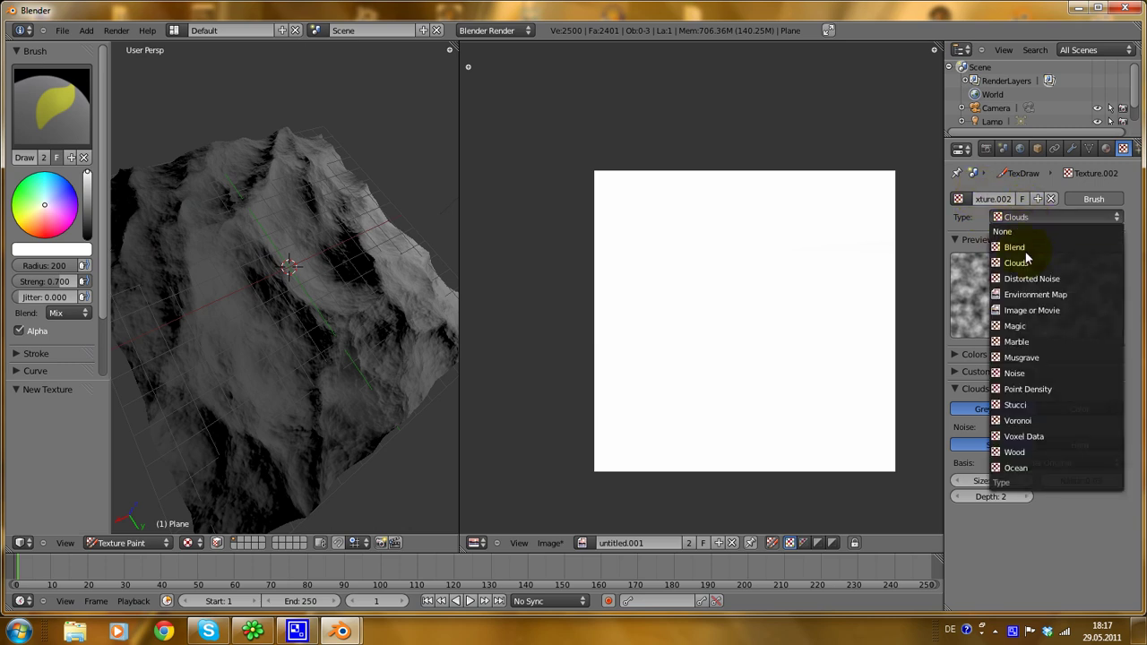
{"action": "left_click", "coordinate": [1029, 311]}
Step: Load Grass0157_2_S.jpg from the Nature folder as the brush texture's image, showing the files as thumbnails
{"action": "left_click", "coordinate": [968, 400]}
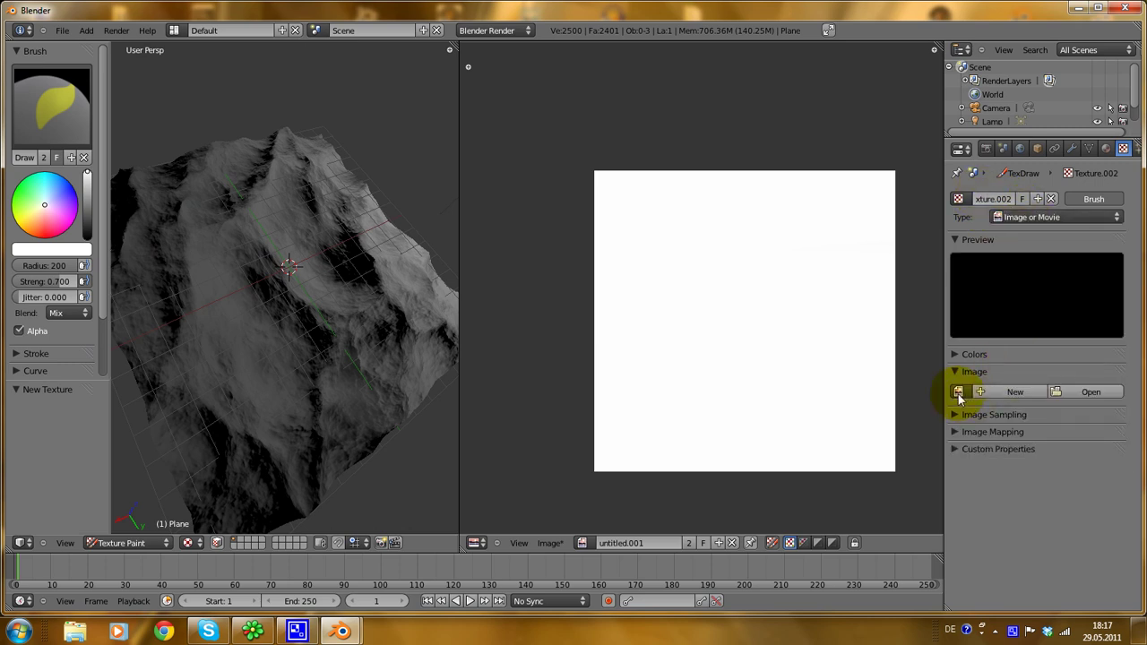
{"action": "left_click", "coordinate": [1075, 392]}
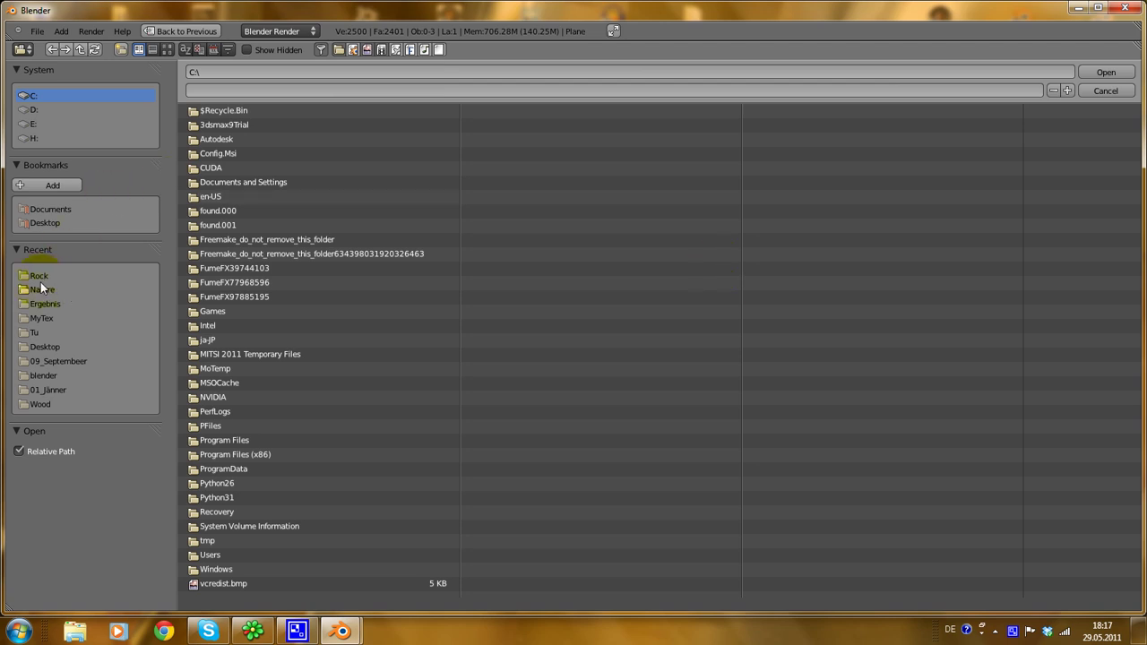
{"action": "left_click", "coordinate": [50, 287]}
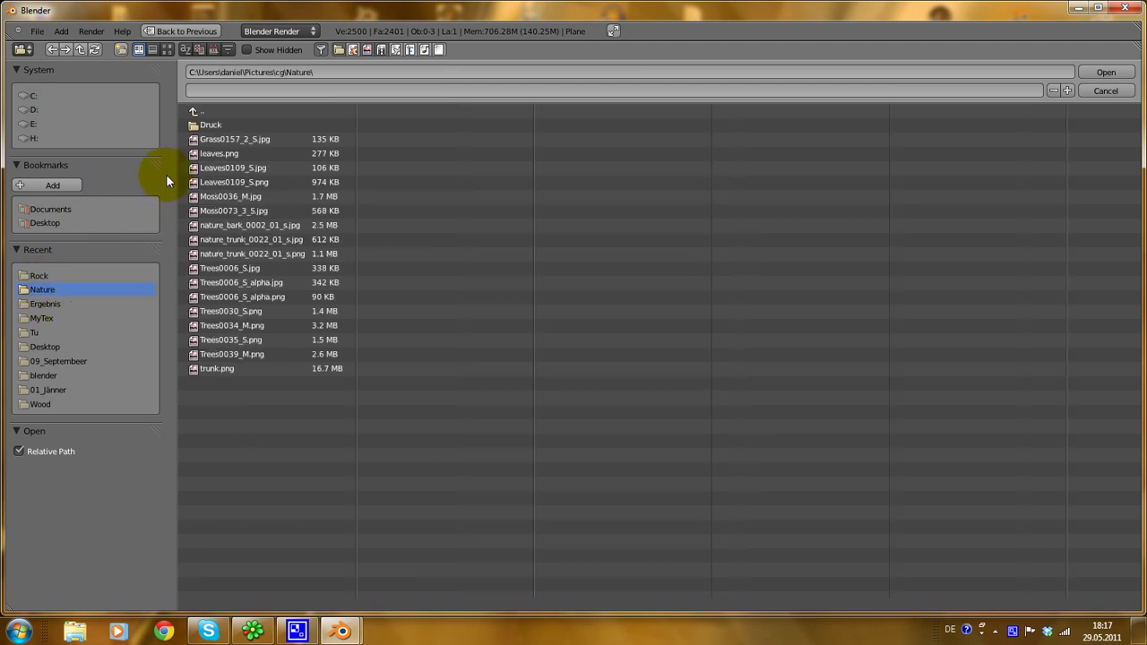
{"action": "left_click", "coordinate": [167, 49]}
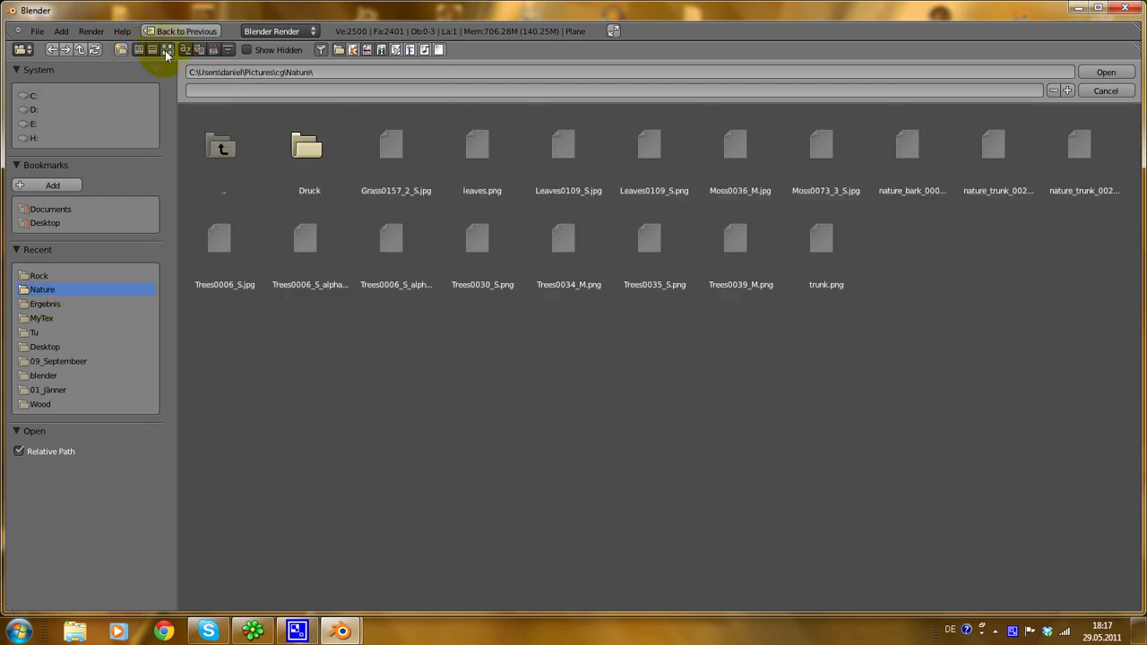
{"action": "left_click", "coordinate": [378, 168]}
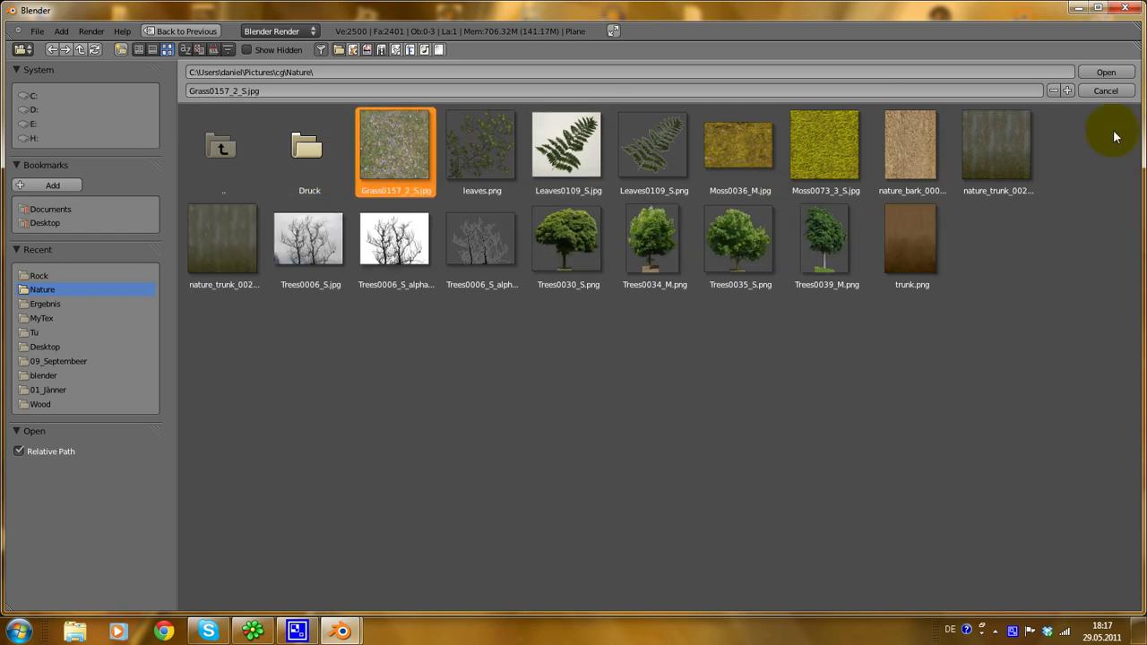
{"action": "left_click", "coordinate": [1127, 73]}
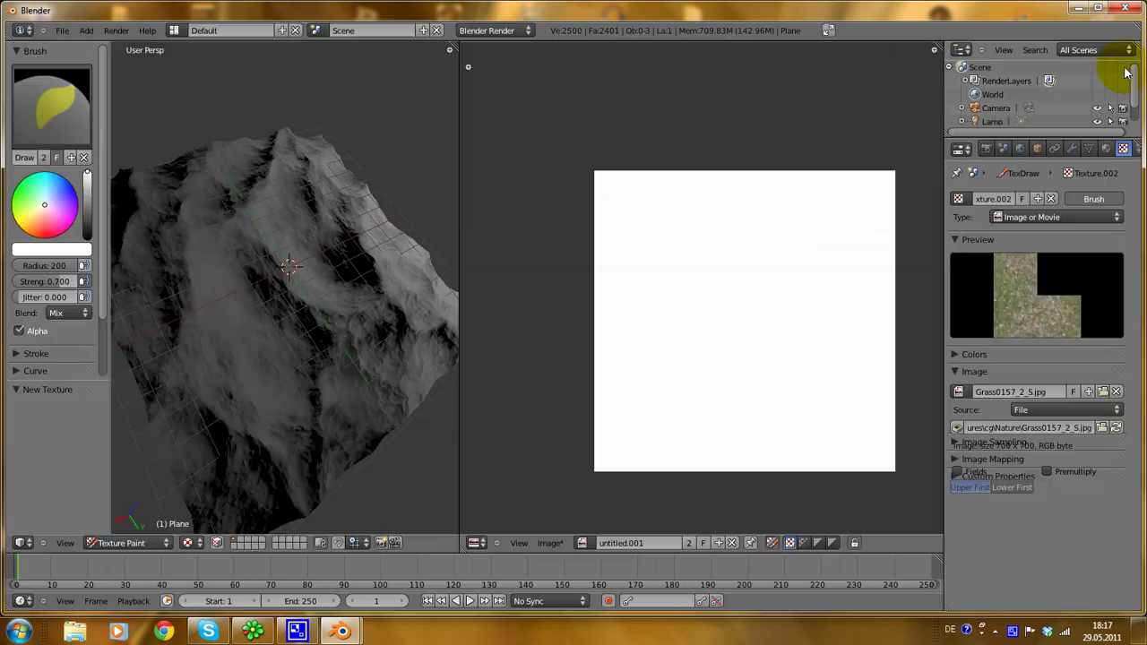
Step: Expand the Tool and Texture settings of the paint brush in the tool shelf
{"action": "scroll", "coordinate": [259, 340], "scroll_direction": "up", "scroll_amount": 5}
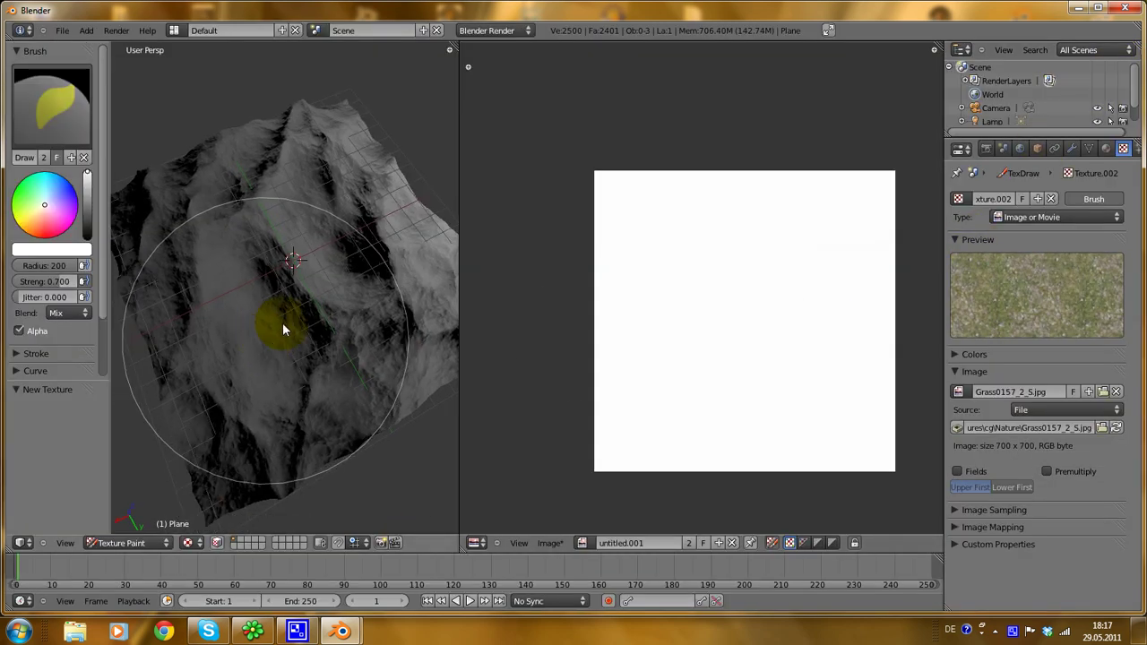
{"action": "scroll", "coordinate": [43, 282], "scroll_direction": "down", "scroll_amount": 2}
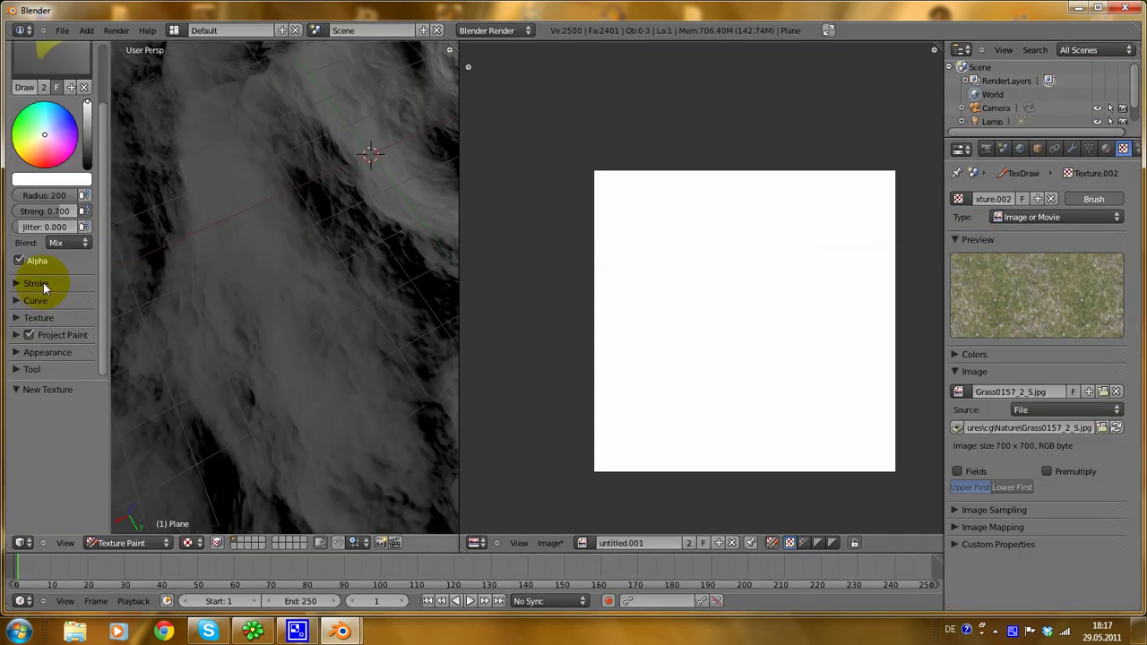
{"action": "left_click", "coordinate": [15, 370]}
{"action": "scroll", "coordinate": [14, 371], "scroll_direction": "down", "scroll_amount": 1}
{"action": "scroll", "coordinate": [52, 309], "scroll_direction": "up", "scroll_amount": 2}
{"action": "scroll", "coordinate": [53, 313], "scroll_direction": "up", "scroll_amount": 1}
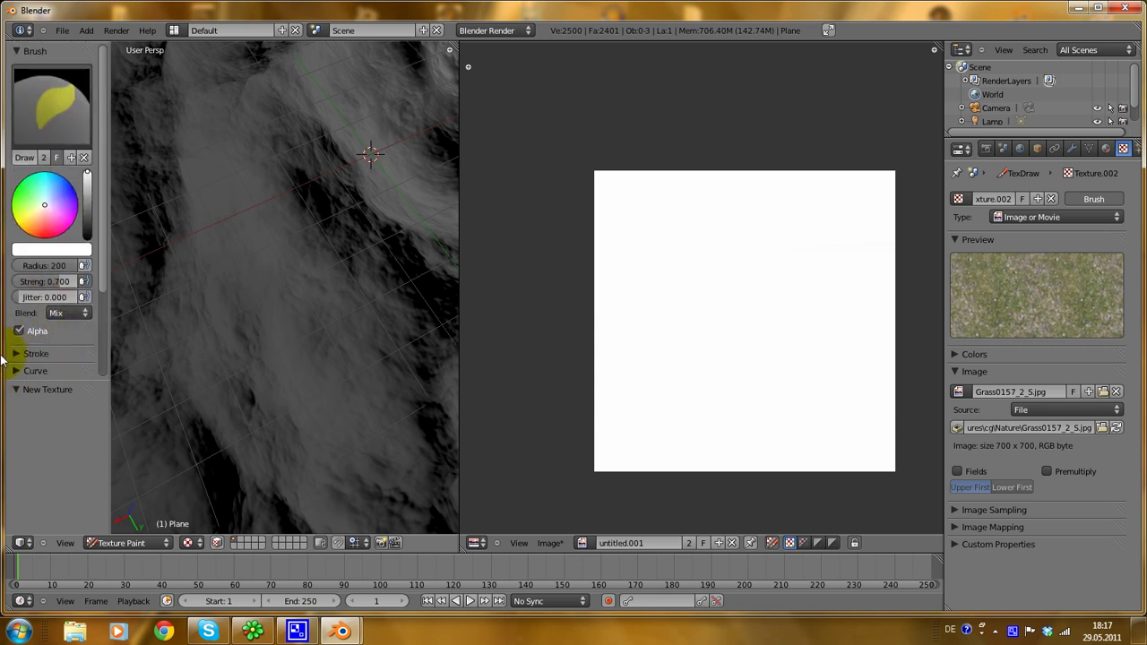
{"action": "scroll", "coordinate": [13, 357], "scroll_direction": "down", "scroll_amount": 2}
{"action": "left_click", "coordinate": [18, 332]}
{"action": "scroll", "coordinate": [25, 331], "scroll_direction": "down", "scroll_amount": 5}
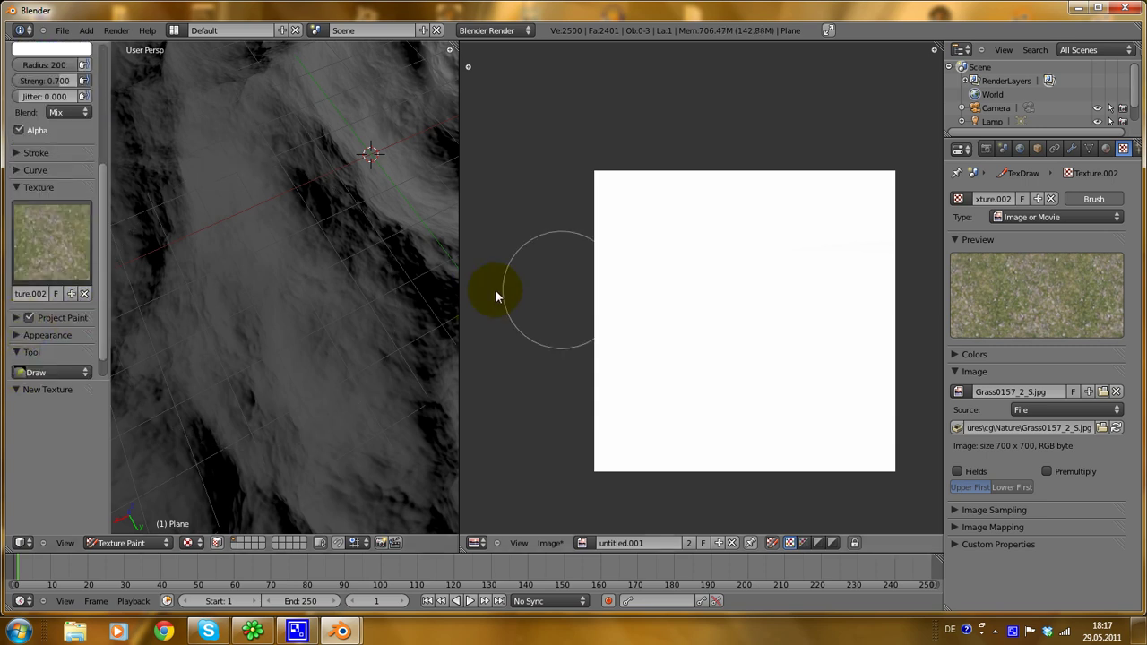
Step: Paint a patch of the grass texture onto the ocean mesh in the 3D view
{"action": "left_click_drag", "start_coordinate": [337, 309], "coordinate": [356, 378]}
{"action": "scroll", "coordinate": [356, 377], "scroll_direction": "up", "scroll_amount": 1}
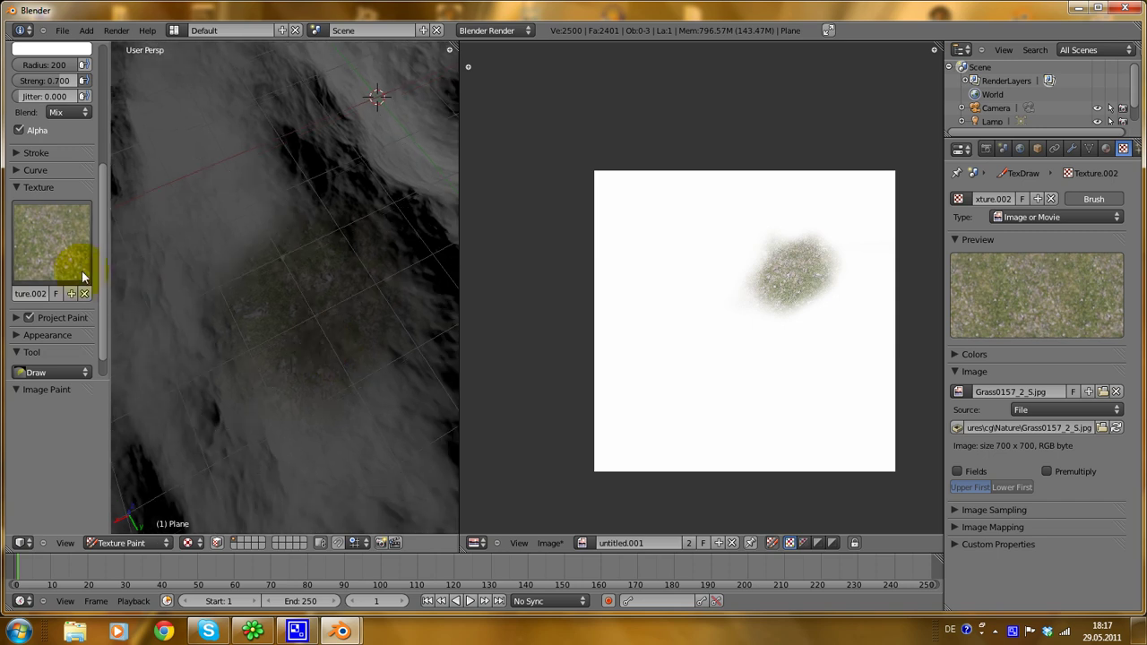
{"action": "scroll", "coordinate": [39, 291], "scroll_direction": "up", "scroll_amount": 5}
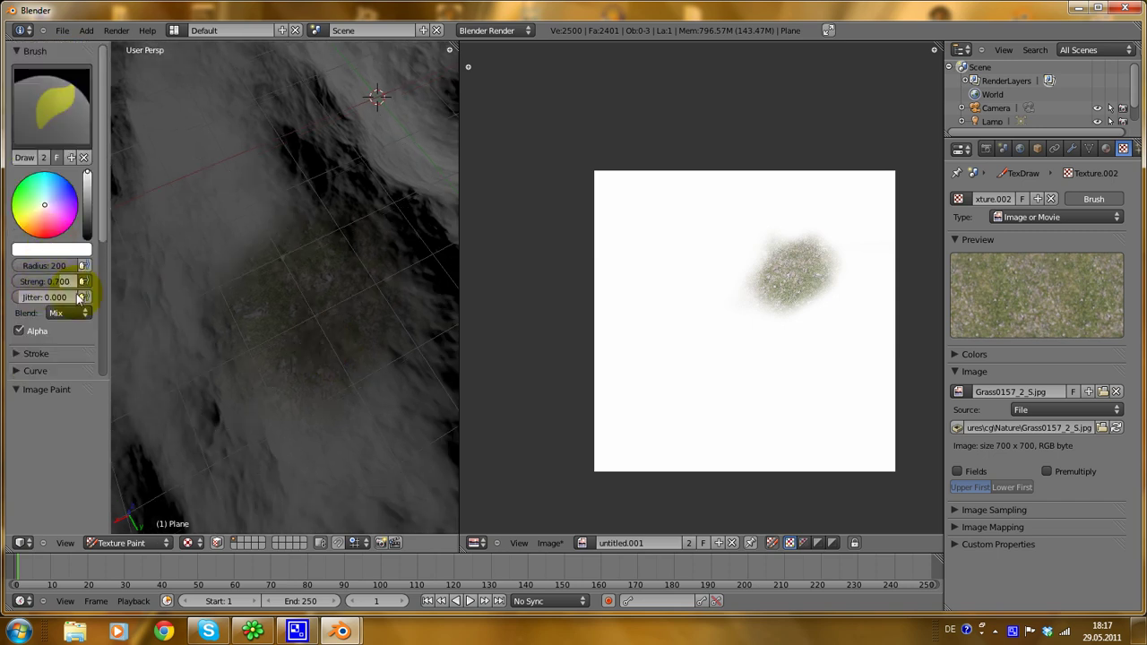
Step: Review the Image Mapping and Image Sampling settings of the grass brush texture
{"action": "scroll", "coordinate": [314, 341], "scroll_direction": "down", "scroll_amount": 3}
{"action": "scroll", "coordinate": [304, 313], "scroll_direction": "up", "scroll_amount": 3}
{"action": "scroll", "coordinate": [299, 303], "scroll_direction": "up", "scroll_amount": 5}
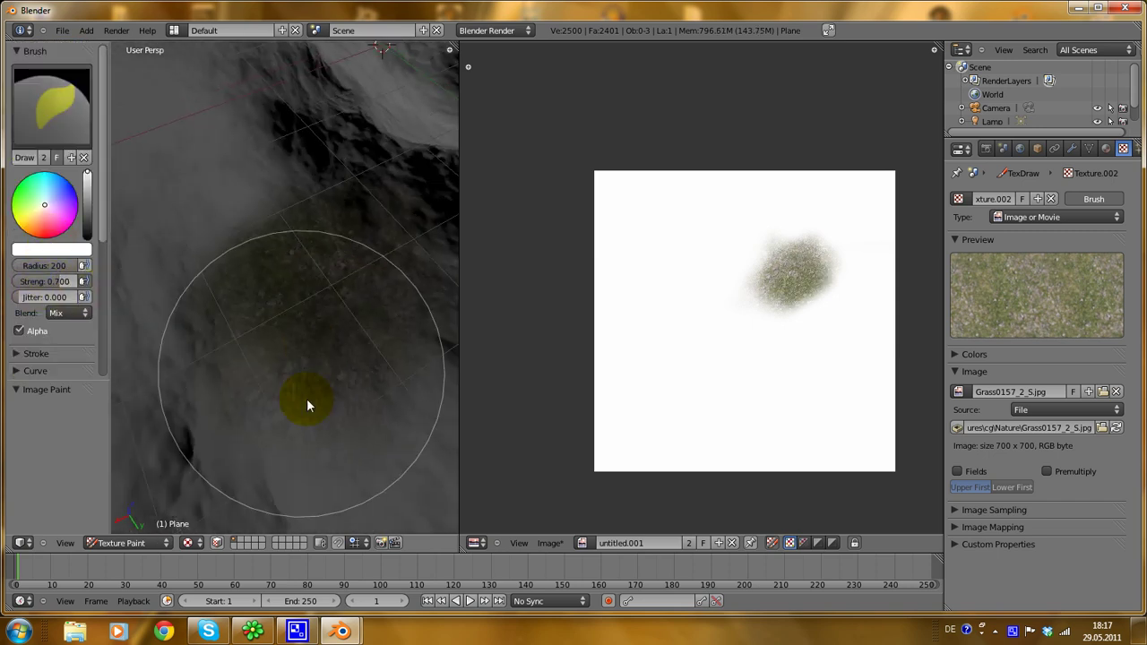
{"action": "left_click", "coordinate": [956, 528]}
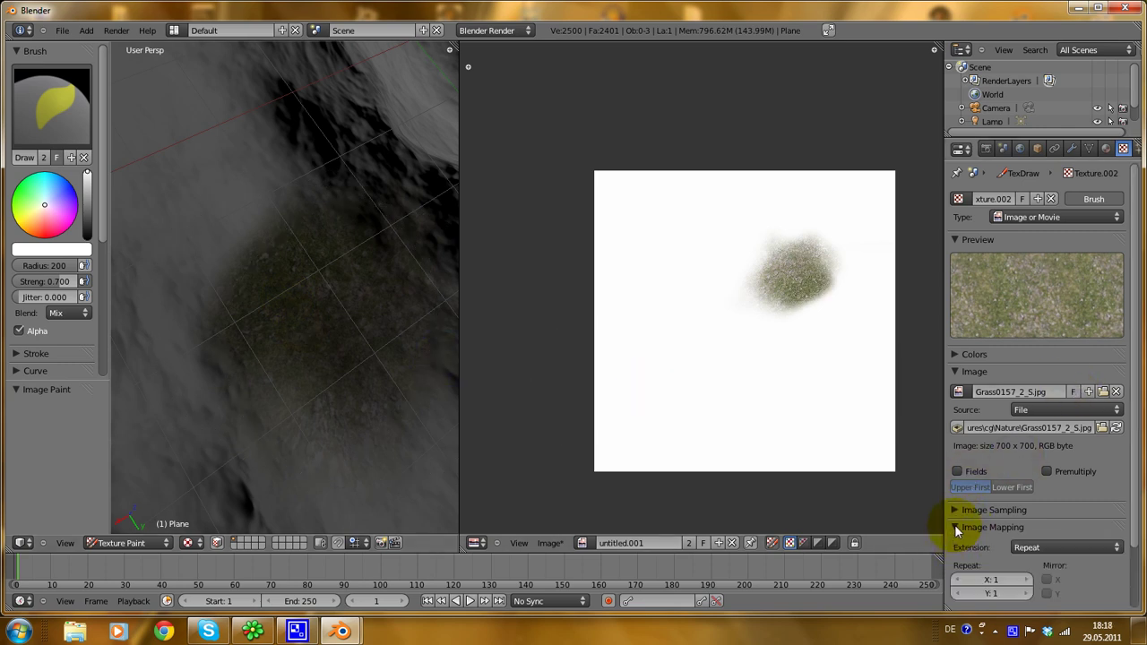
{"action": "left_click", "coordinate": [959, 510]}
{"action": "scroll", "coordinate": [970, 520], "scroll_direction": "down", "scroll_amount": 2}
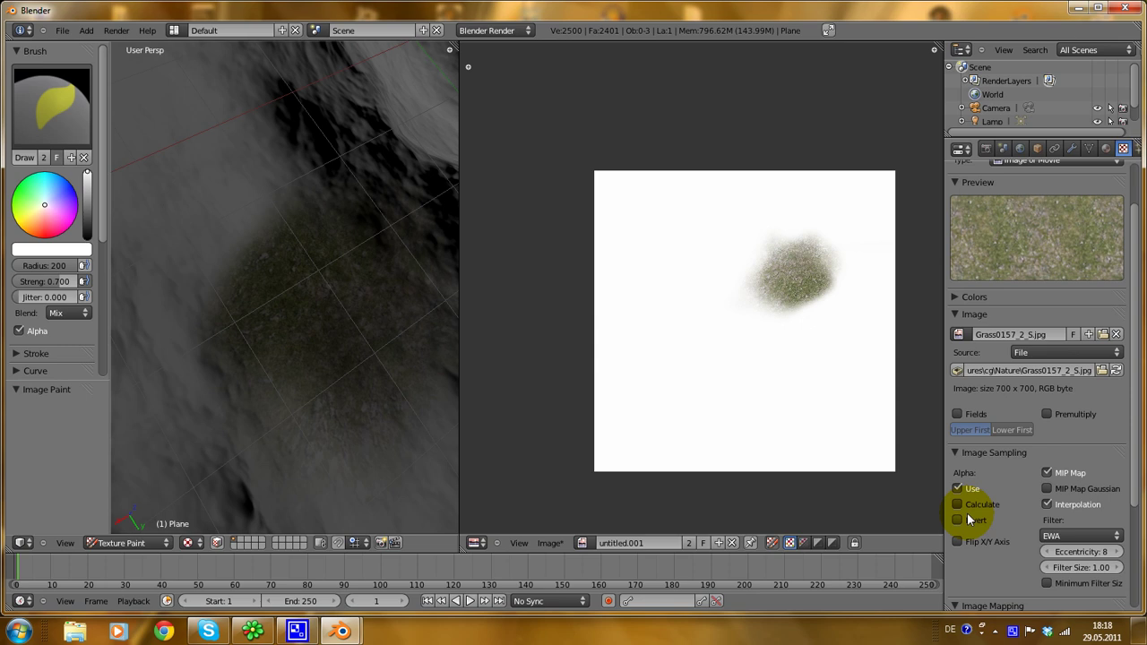
{"action": "left_click", "coordinate": [956, 455]}
{"action": "left_click", "coordinate": [956, 455]}
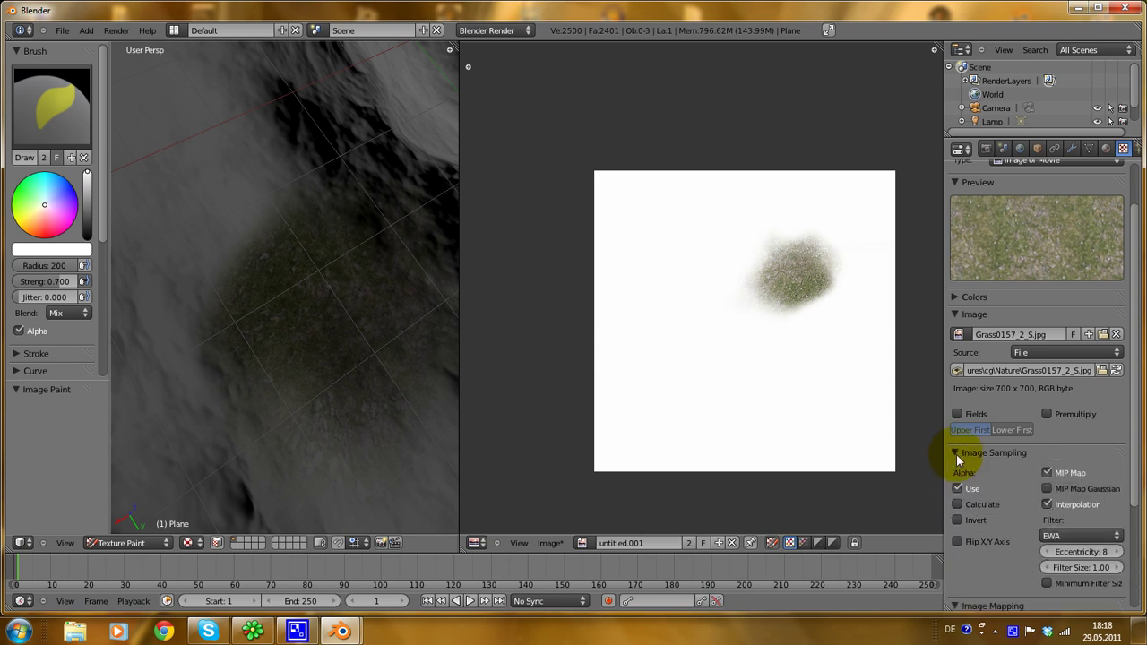
{"action": "left_click", "coordinate": [957, 454]}
{"action": "left_click", "coordinate": [955, 469]}
{"action": "left_click", "coordinate": [955, 487]}
{"action": "left_click", "coordinate": [955, 486]}
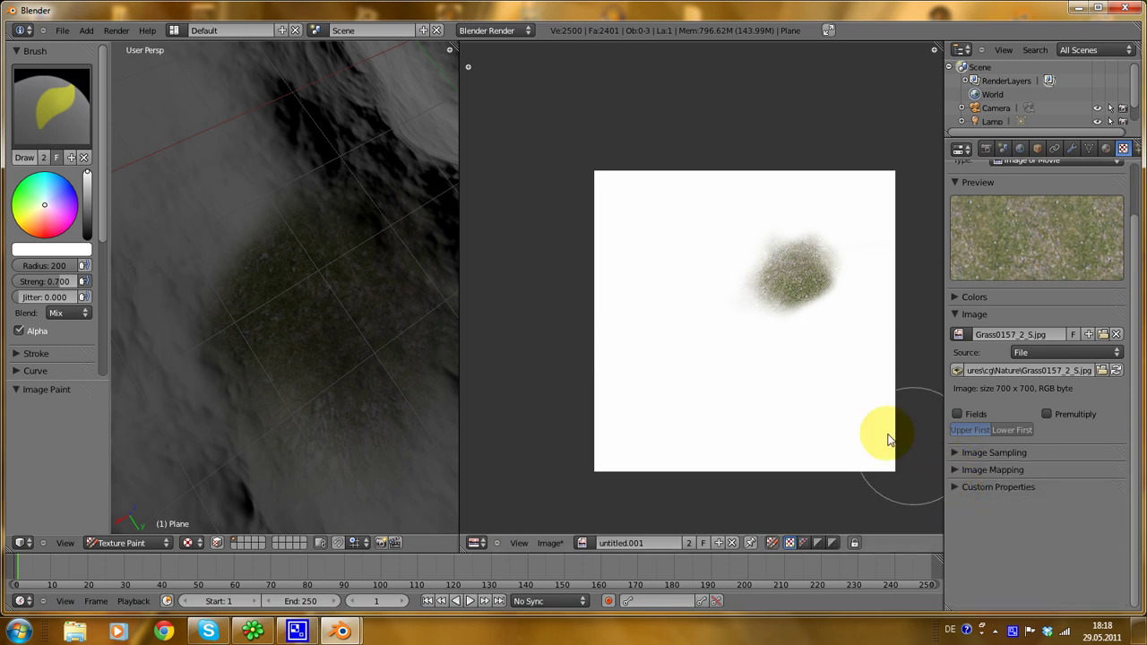
Step: Paint a second patch of grass onto another slope of the mesh and extend it outward
{"action": "mouse_move", "coordinate": [235, 305]}
{"action": "middle_mouse_down"}
{"action": "mouse_move", "coordinate": [284, 341]}
{"action": "mouse_move", "coordinate": [299, 409]}
{"action": "mouse_move", "coordinate": [301, 376]}
{"action": "mouse_move", "coordinate": [363, 384]}
{"action": "middle_mouse_up"}
{"action": "mouse_move", "coordinate": [364, 383]}
{"action": "left_mouse_down"}
{"action": "mouse_move", "coordinate": [193, 123]}
{"action": "mouse_move", "coordinate": [280, 363]}
{"action": "left_mouse_up"}
{"action": "scroll", "coordinate": [279, 357], "scroll_direction": "down", "scroll_amount": 5}
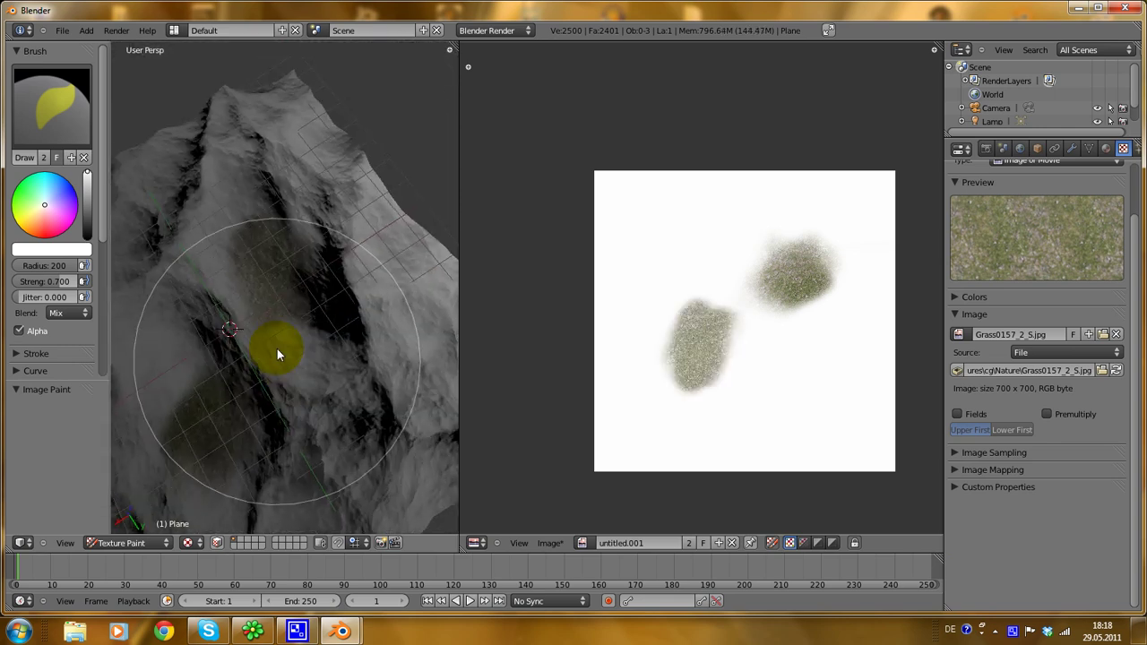
{"action": "middle_click_drag", "start_coordinate": [277, 348], "coordinate": [306, 295]}
{"action": "scroll", "coordinate": [306, 295], "scroll_direction": "up", "scroll_amount": 6}
{"action": "mouse_move", "coordinate": [340, 324]}
{"action": "left_mouse_down"}
{"action": "mouse_move", "coordinate": [424, 418]}
{"action": "mouse_move", "coordinate": [531, 453]}
{"action": "left_mouse_up"}
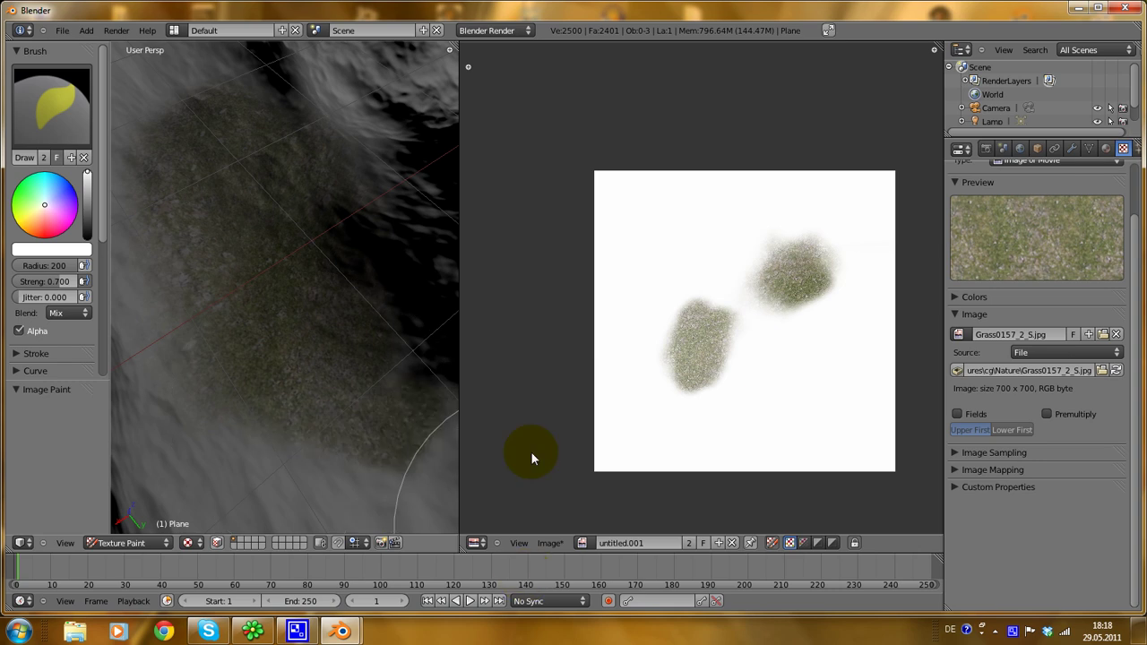
Step: Lower the brush strength to 0.280 and enlarge the first grass patch on the mesh
{"action": "scroll", "coordinate": [241, 392], "scroll_direction": "down", "scroll_amount": 4}
{"action": "middle_click_drag", "start_coordinate": [240, 391], "coordinate": [252, 296]}
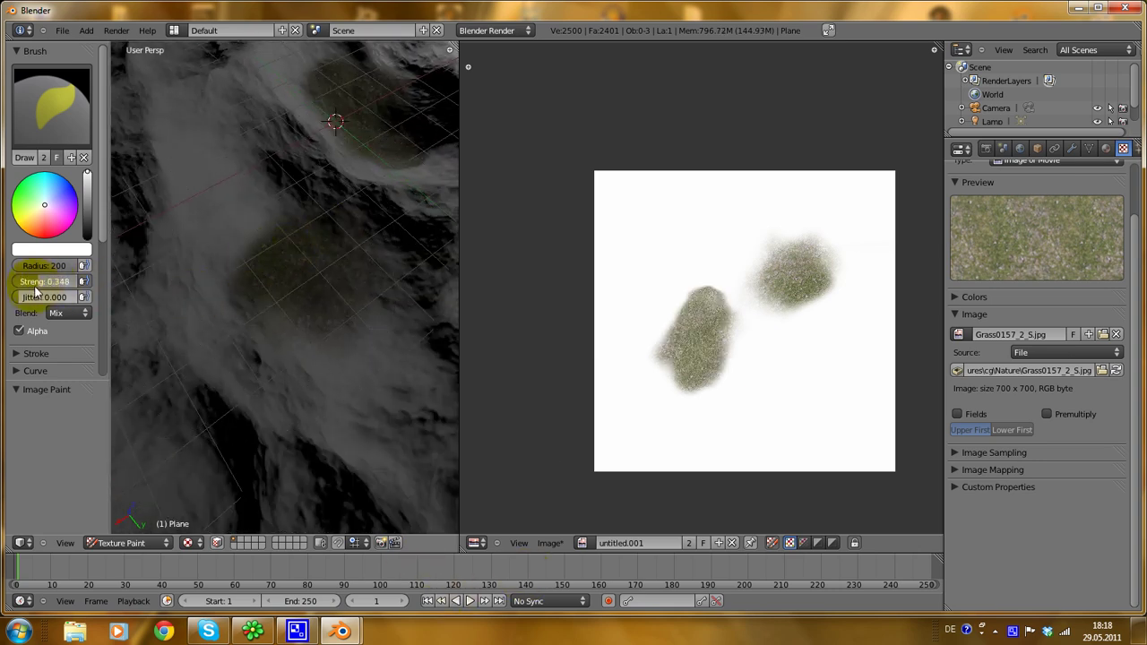
{"action": "left_click_drag", "start_coordinate": [35, 285], "coordinate": [30, 285]}
{"action": "scroll", "coordinate": [285, 313], "scroll_direction": "down", "scroll_amount": 6}
{"action": "middle_click_drag", "start_coordinate": [284, 313], "coordinate": [247, 340]}
{"action": "scroll", "coordinate": [251, 345], "scroll_direction": "up", "scroll_amount": 7}
{"action": "mouse_move", "coordinate": [258, 357]}
{"action": "left_mouse_down"}
{"action": "mouse_move", "coordinate": [174, 312]}
{"action": "mouse_move", "coordinate": [173, 365]}
{"action": "mouse_move", "coordinate": [167, 278]}
{"action": "mouse_move", "coordinate": [172, 288]}
{"action": "left_mouse_up"}
{"action": "middle_click_drag", "start_coordinate": [215, 375], "coordinate": [163, 206], "text": "shift"}
{"action": "mouse_move", "coordinate": [179, 304]}
{"action": "left_mouse_down"}
{"action": "mouse_move", "coordinate": [236, 314]}
{"action": "mouse_move", "coordinate": [272, 246]}
{"action": "mouse_move", "coordinate": [244, 252]}
{"action": "mouse_move", "coordinate": [211, 323]}
{"action": "mouse_move", "coordinate": [209, 383]}
{"action": "left_mouse_up"}
Step: Extend the enlarged grass patch and dab faint grass onto bare areas toward the mesh's edge
{"action": "mouse_move", "coordinate": [208, 384]}
{"action": "middle_mouse_down"}
{"action": "mouse_move", "coordinate": [305, 317]}
{"action": "mouse_move", "coordinate": [280, 368]}
{"action": "mouse_move", "coordinate": [330, 464]}
{"action": "mouse_move", "coordinate": [267, 394]}
{"action": "mouse_move", "coordinate": [363, 441]}
{"action": "middle_mouse_up"}
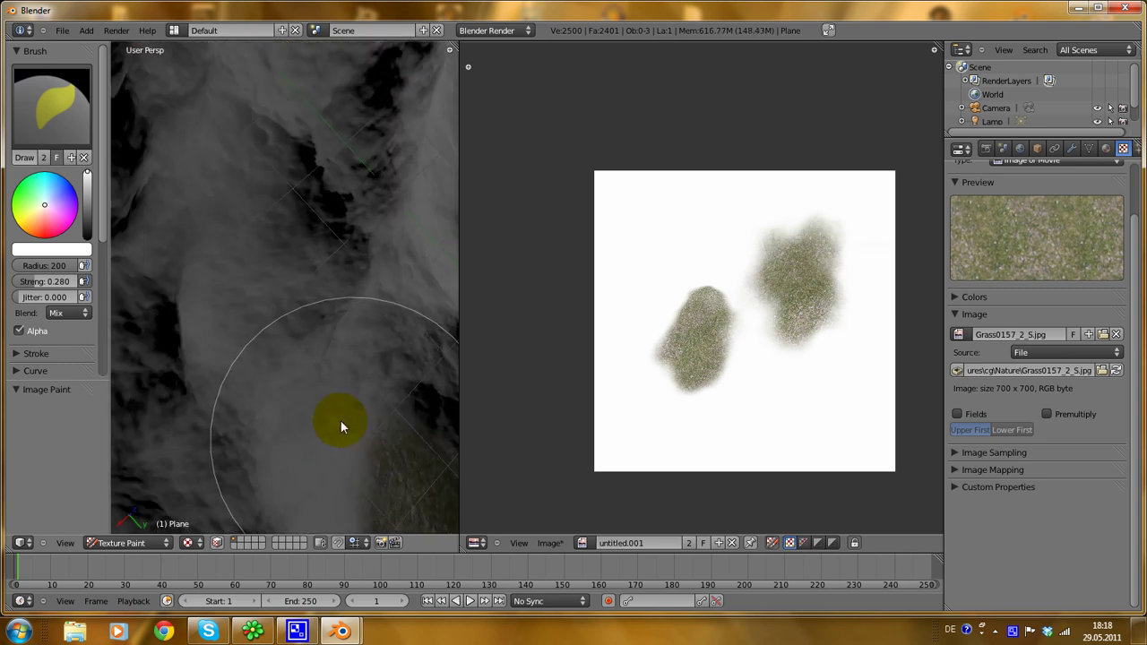
{"action": "mouse_move", "coordinate": [341, 425]}
{"action": "left_mouse_down"}
{"action": "mouse_move", "coordinate": [351, 443]}
{"action": "mouse_move", "coordinate": [337, 455]}
{"action": "mouse_move", "coordinate": [333, 409]}
{"action": "mouse_move", "coordinate": [313, 375]}
{"action": "left_mouse_up"}
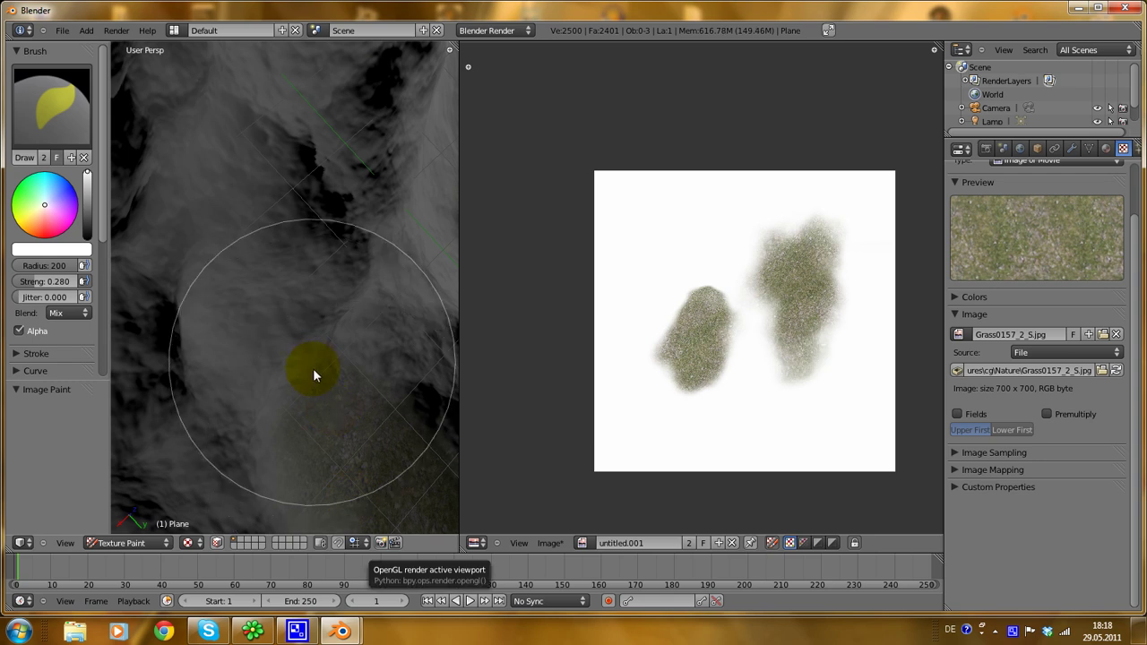
{"action": "mouse_move", "coordinate": [312, 375]}
{"action": "middle_mouse_down"}
{"action": "mouse_move", "coordinate": [327, 399]}
{"action": "mouse_move", "coordinate": [323, 341]}
{"action": "mouse_move", "coordinate": [348, 376]}
{"action": "mouse_move", "coordinate": [281, 355]}
{"action": "mouse_move", "coordinate": [282, 370]}
{"action": "middle_mouse_up"}
{"action": "left_click", "coordinate": [322, 359]}
{"action": "middle_click_drag", "start_coordinate": [291, 330], "coordinate": [236, 325]}
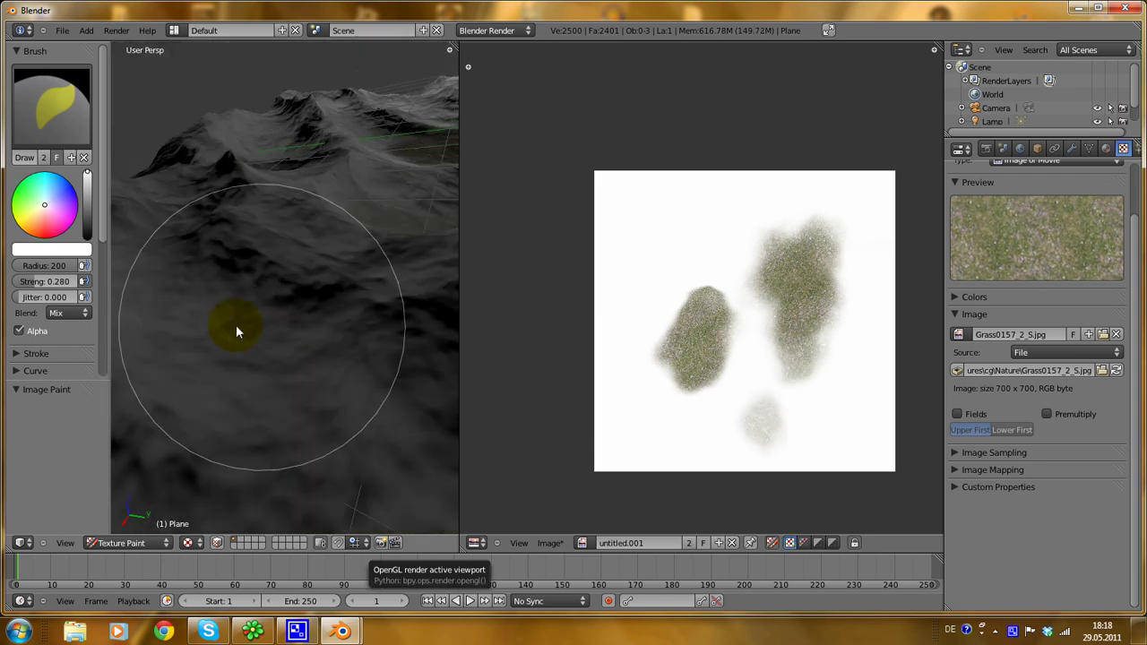
{"action": "left_click_drag", "start_coordinate": [206, 314], "coordinate": [315, 410]}
{"action": "mouse_move", "coordinate": [314, 409]}
{"action": "middle_mouse_down"}
{"action": "mouse_move", "coordinate": [287, 440]}
{"action": "mouse_move", "coordinate": [159, 471]}
{"action": "mouse_move", "coordinate": [212, 429]}
{"action": "middle_mouse_up"}
{"action": "left_click", "coordinate": [233, 458]}
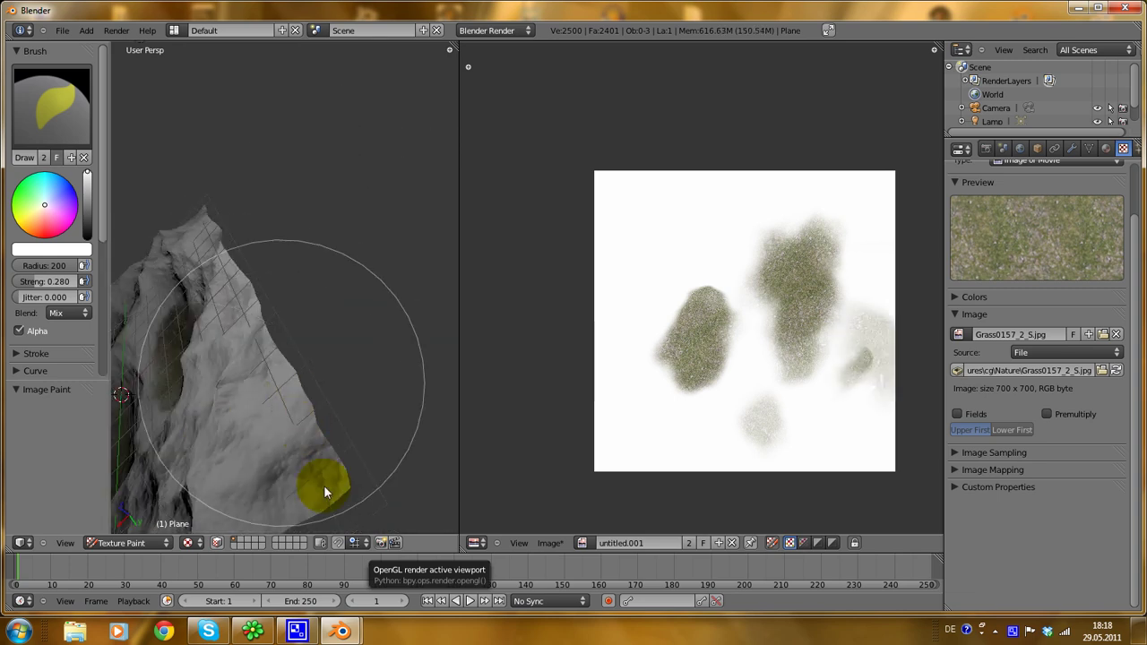
Step: Brush a faint layer of grass across the steep side of the mesh from several angles
{"action": "left_click_drag", "start_coordinate": [175, 382], "coordinate": [158, 358]}
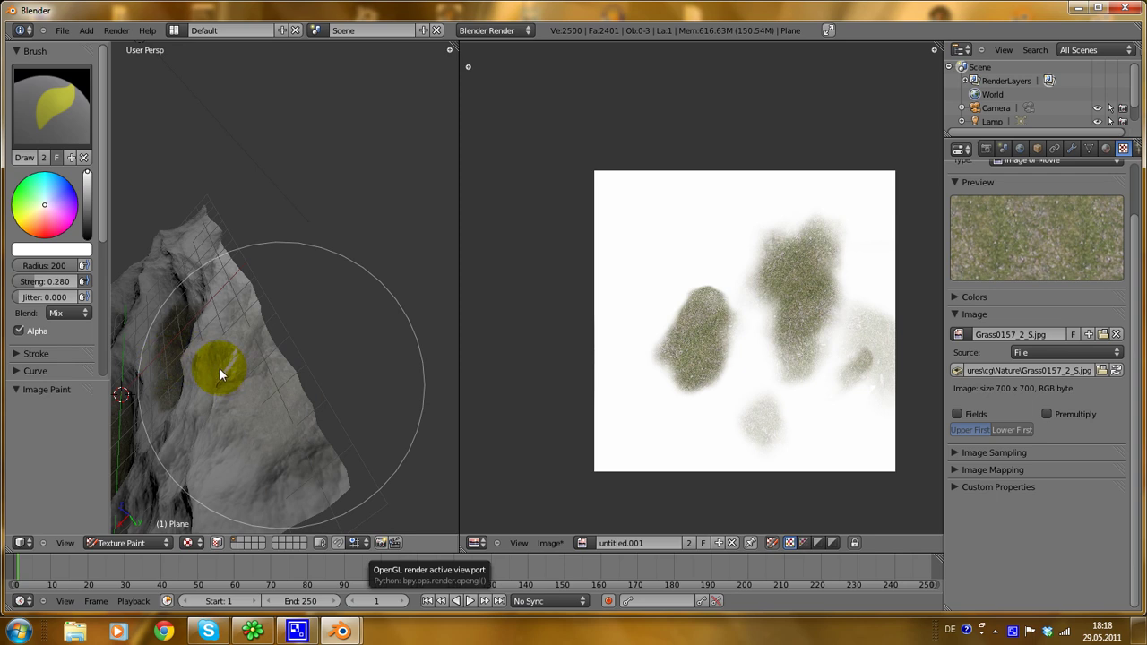
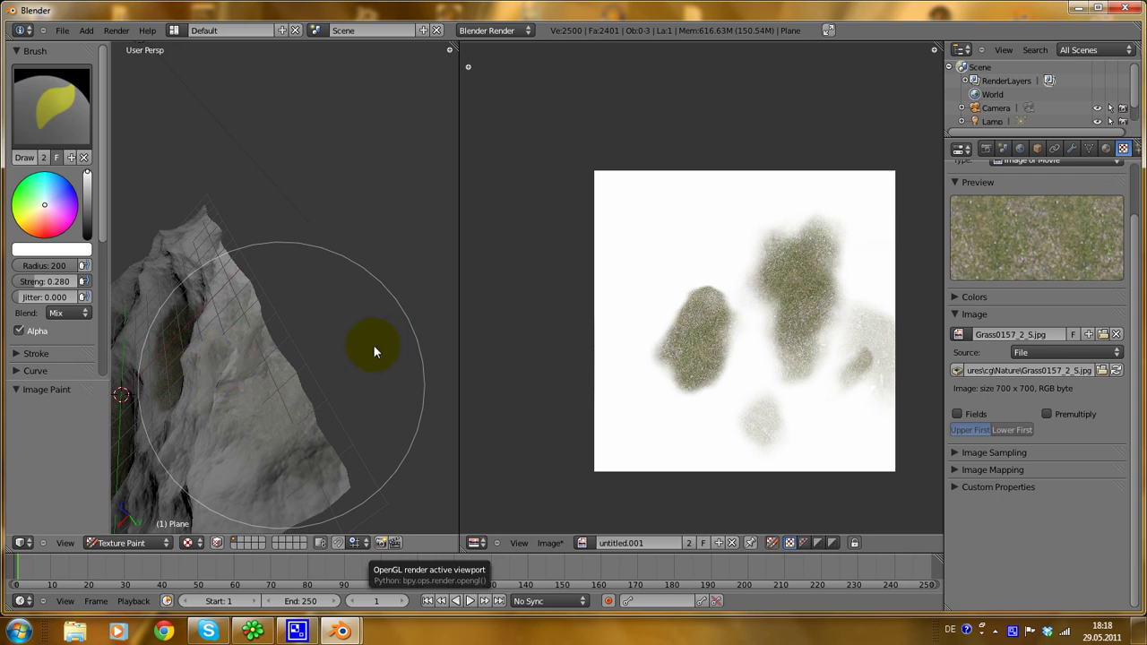
{"action": "left_click", "coordinate": [278, 448]}
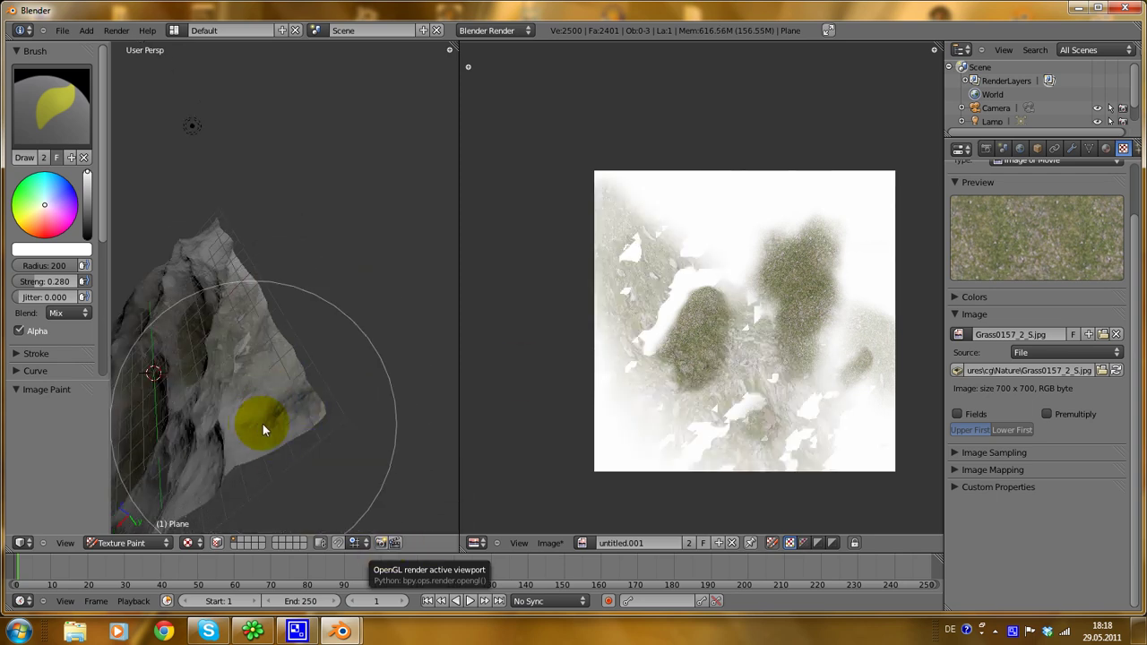
{"action": "mouse_move", "coordinate": [262, 424]}
{"action": "middle_mouse_down"}
{"action": "mouse_move", "coordinate": [344, 422]}
{"action": "mouse_move", "coordinate": [316, 339]}
{"action": "mouse_move", "coordinate": [259, 323]}
{"action": "middle_mouse_up"}
{"action": "left_click", "coordinate": [345, 409]}
{"action": "left_click_drag", "start_coordinate": [259, 323], "coordinate": [280, 350]}
{"action": "middle_click_drag", "start_coordinate": [280, 349], "coordinate": [325, 416]}
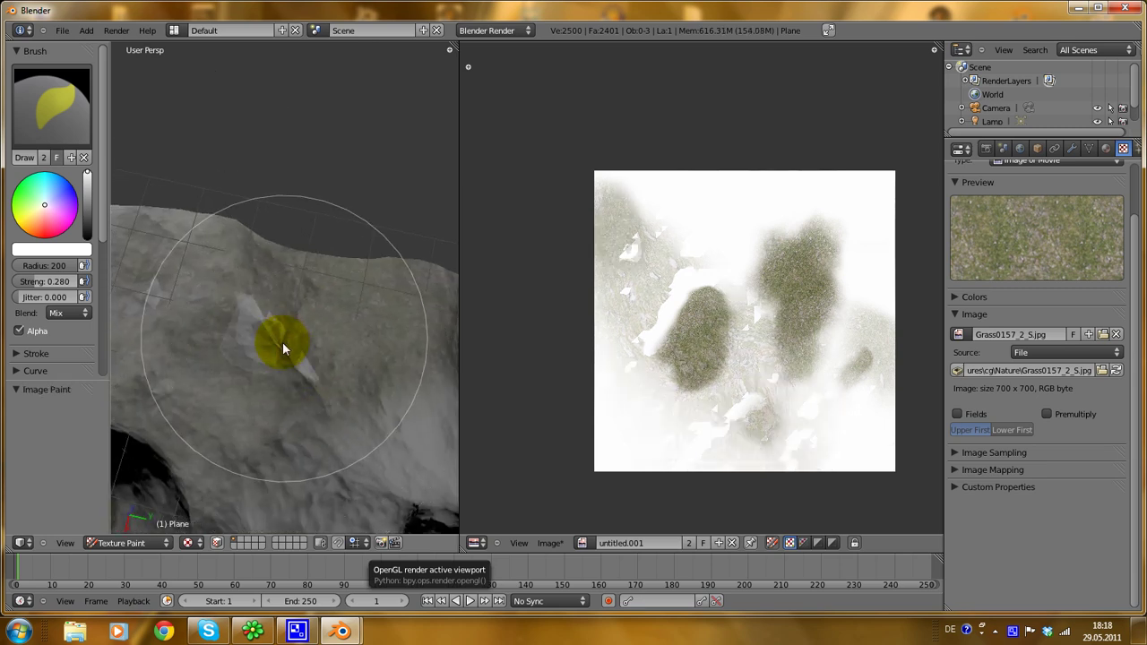
Step: Build up denser grass around the unpainted gap near the mesh's outer corner
{"action": "left_click", "coordinate": [282, 342]}
{"action": "left_click_drag", "start_coordinate": [288, 348], "coordinate": [284, 329]}
{"action": "scroll", "coordinate": [289, 349], "scroll_direction": "up", "scroll_amount": 5}
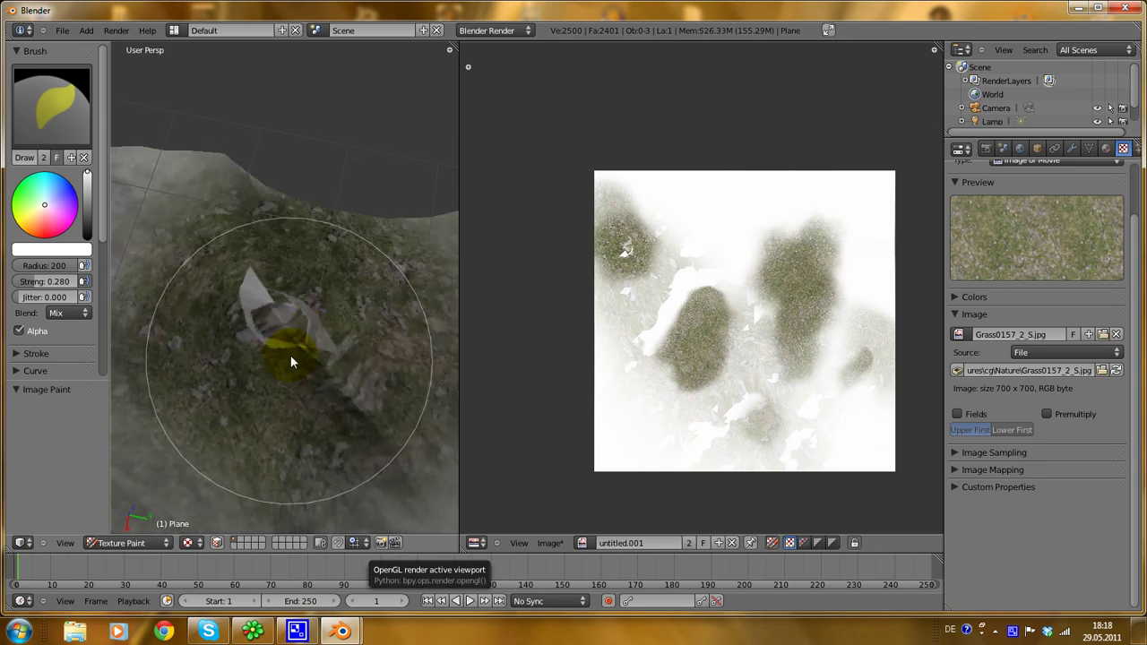
{"action": "middle_click_drag", "start_coordinate": [303, 321], "coordinate": [291, 344]}
Step: Cover the unpainted gap within the dense grass patch by painting directly on the image in the image editor
{"action": "left_click", "coordinate": [625, 253]}
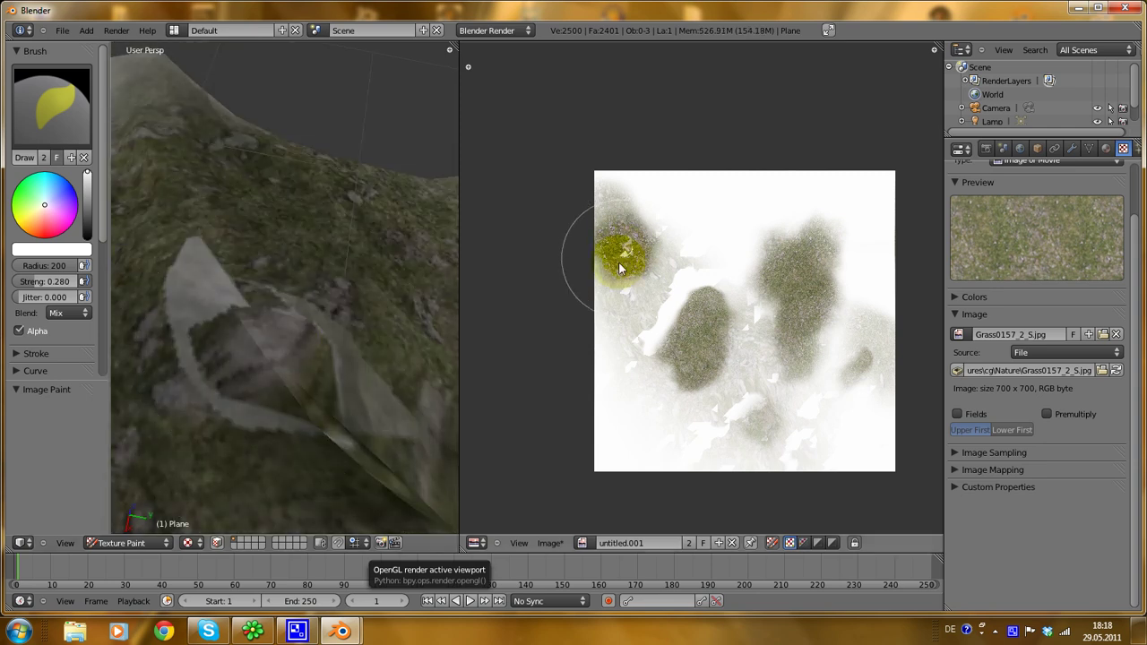
{"action": "scroll", "coordinate": [661, 242], "scroll_direction": "up", "scroll_amount": 3}
{"action": "scroll", "coordinate": [683, 280], "scroll_direction": "down", "scroll_amount": 1}
{"action": "scroll", "coordinate": [653, 319], "scroll_direction": "up", "scroll_amount": 2}
{"action": "middle_click_drag", "start_coordinate": [569, 296], "coordinate": [636, 341]}
{"action": "scroll", "coordinate": [636, 340], "scroll_direction": "up", "scroll_amount": 3}
{"action": "left_click_drag", "start_coordinate": [540, 323], "coordinate": [557, 315]}
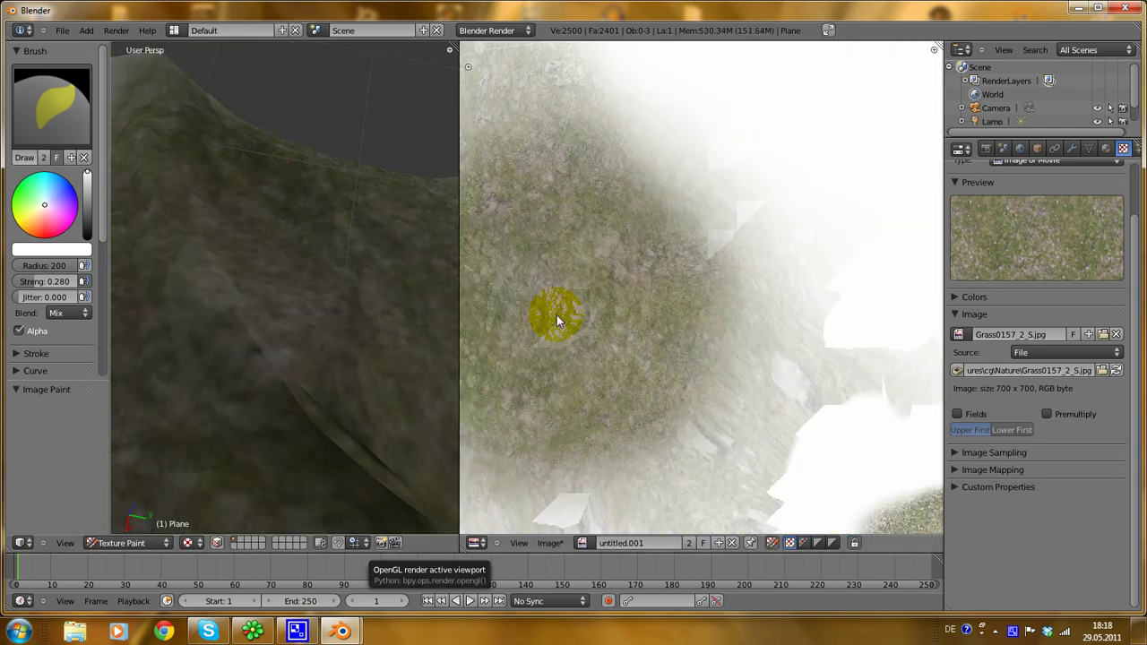
Step: Dab more grass over the dense patch in the image editor and spread it to the image's upper-left corner
{"action": "scroll", "coordinate": [603, 366], "scroll_direction": "down", "scroll_amount": 3}
{"action": "scroll", "coordinate": [603, 362], "scroll_direction": "down", "scroll_amount": 2}
{"action": "scroll", "coordinate": [341, 345], "scroll_direction": "down", "scroll_amount": 8}
{"action": "scroll", "coordinate": [506, 340], "scroll_direction": "up", "scroll_amount": 2}
{"action": "middle_click_drag", "start_coordinate": [609, 338], "coordinate": [667, 363]}
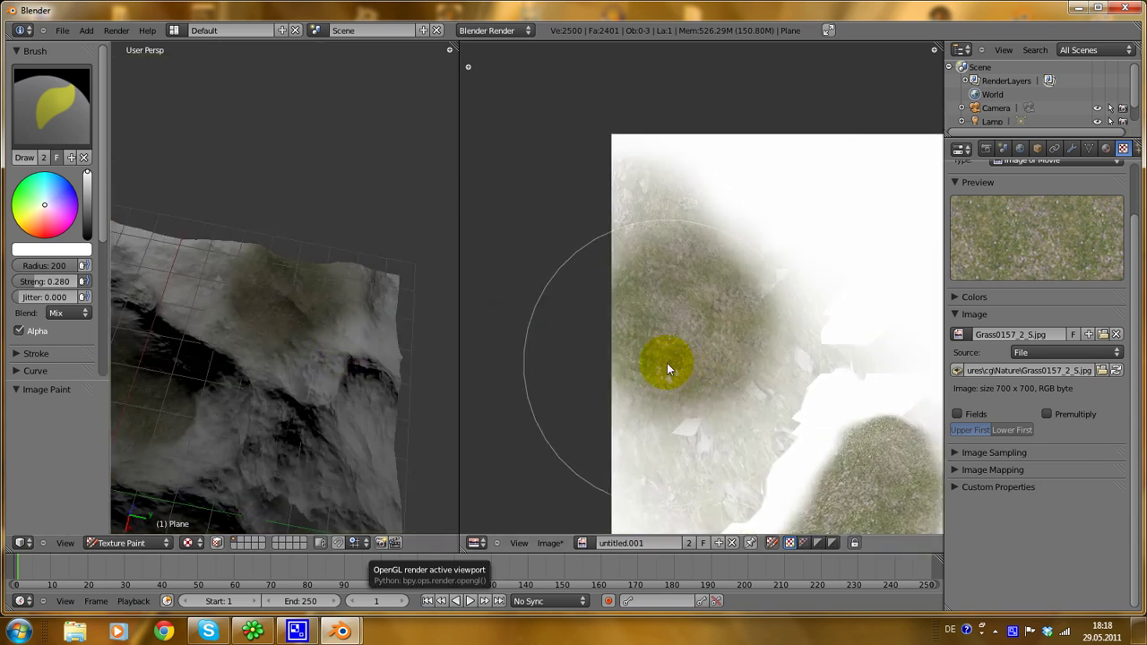
{"action": "scroll", "coordinate": [667, 363], "scroll_direction": "up", "scroll_amount": 2}
{"action": "left_click", "coordinate": [672, 361]}
{"action": "left_click", "coordinate": [671, 361]}
{"action": "scroll", "coordinate": [669, 358], "scroll_direction": "down", "scroll_amount": 2}
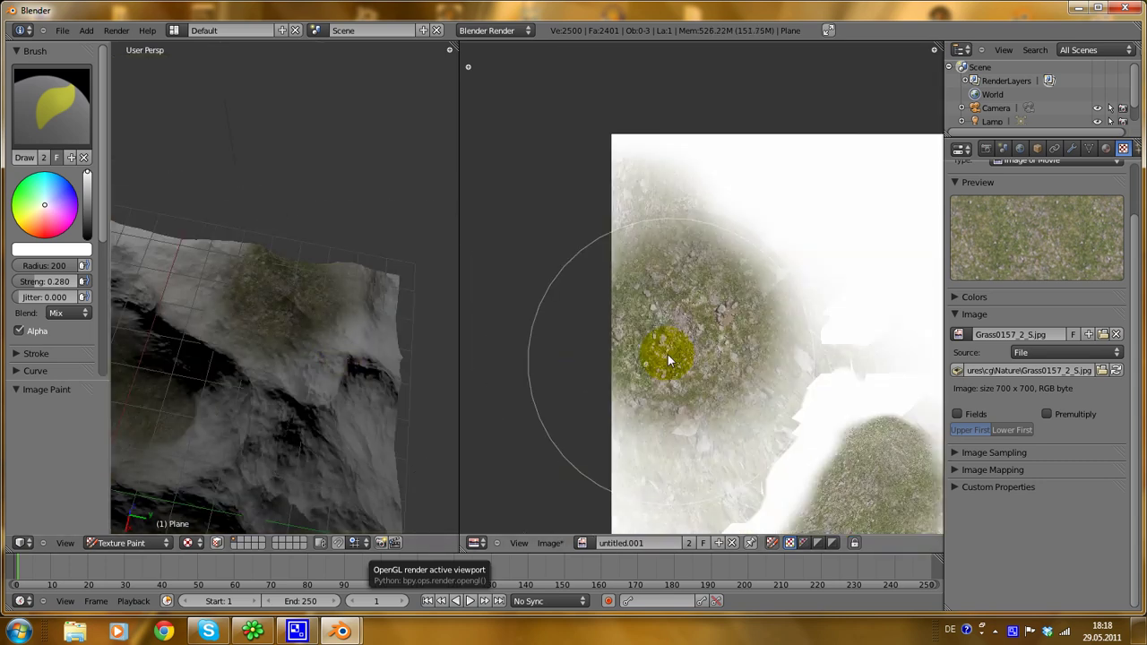
{"action": "left_click", "coordinate": [621, 257]}
{"action": "left_click", "coordinate": [610, 212]}
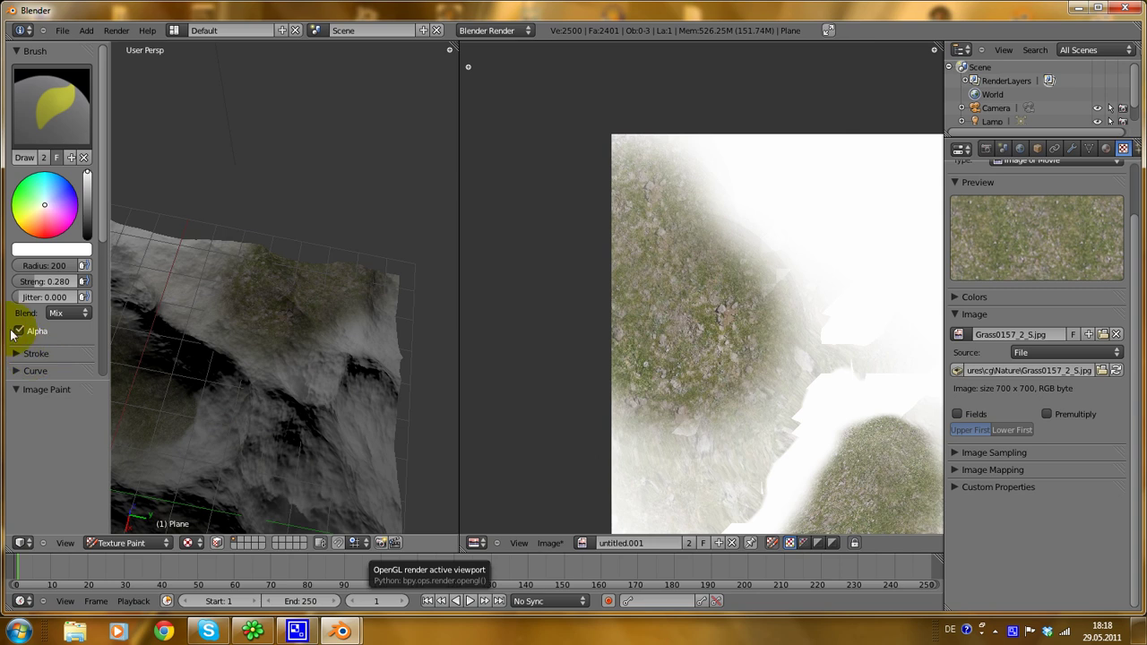
Step: Enable the stencil option for Project Paint and paint grass across the mesh's corner in the 3D view
{"action": "scroll", "coordinate": [18, 329], "scroll_direction": "down", "scroll_amount": 3}
{"action": "scroll", "coordinate": [24, 314], "scroll_direction": "down", "scroll_amount": 3}
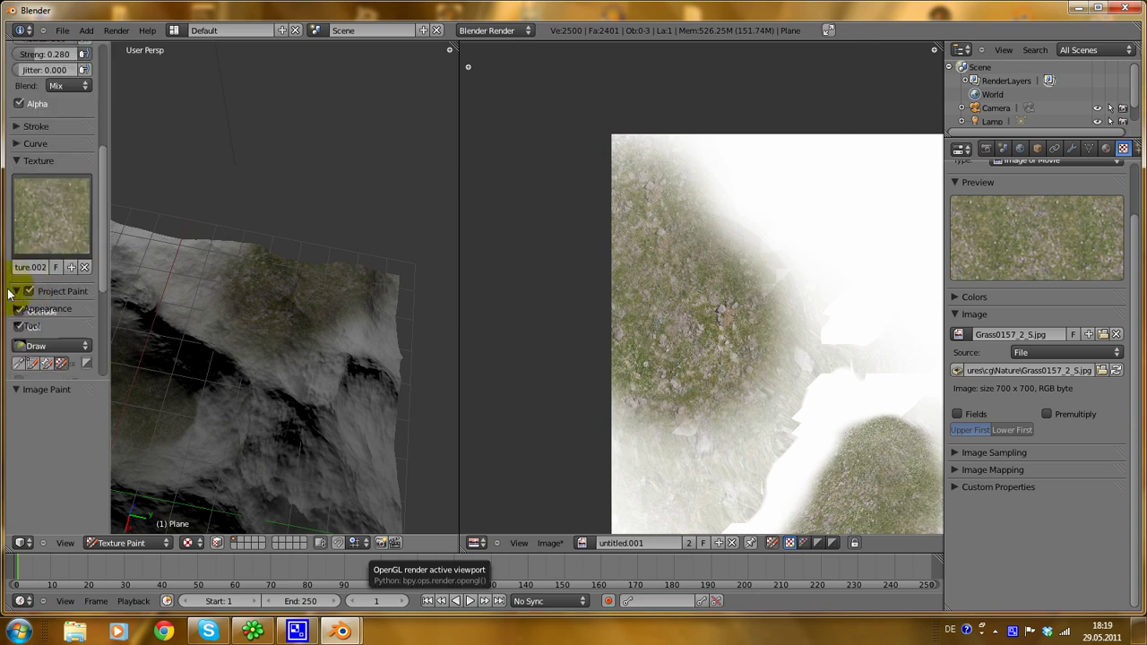
{"action": "scroll", "coordinate": [10, 304], "scroll_direction": "down", "scroll_amount": 2}
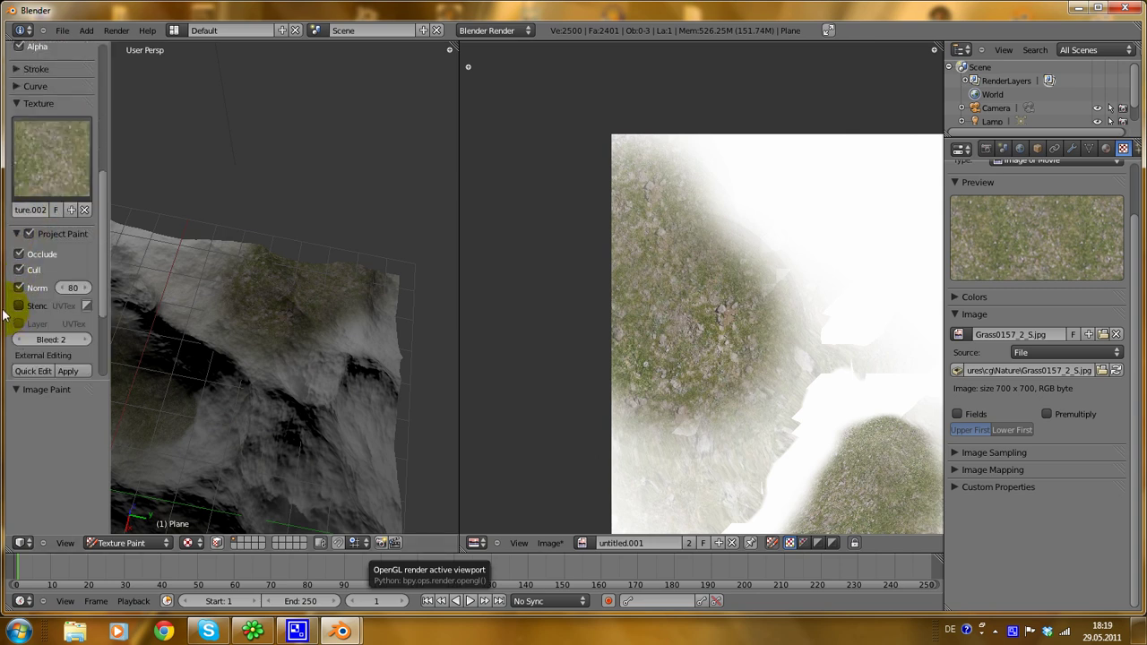
{"action": "left_click", "coordinate": [19, 307]}
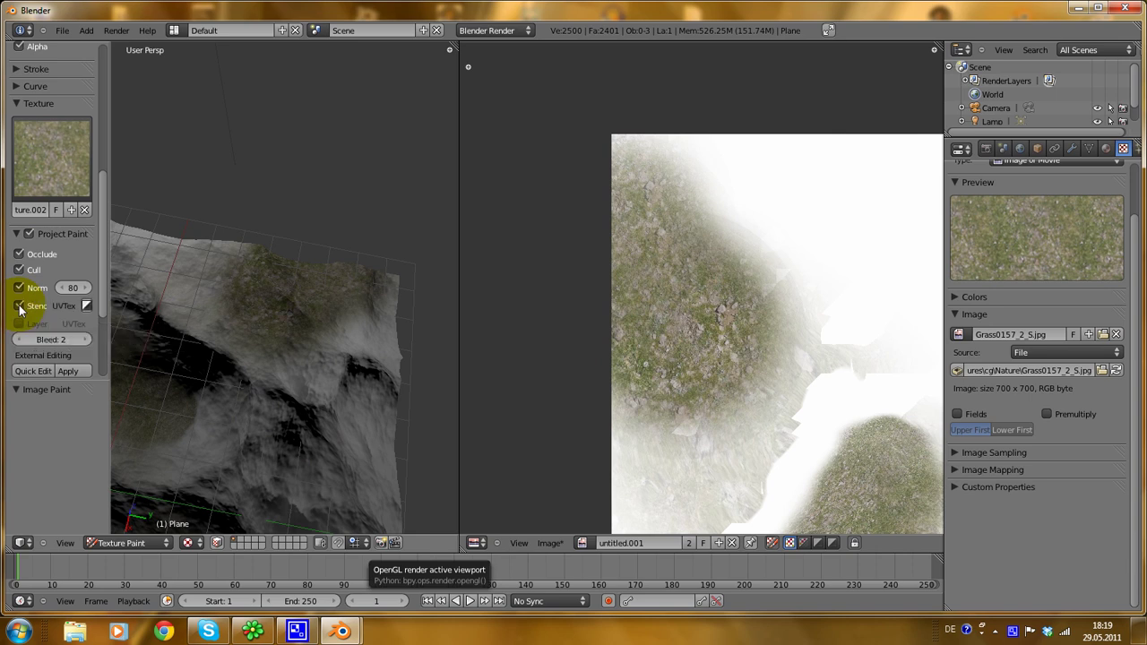
{"action": "mouse_move", "coordinate": [292, 343]}
{"action": "left_mouse_down"}
{"action": "mouse_move", "coordinate": [370, 348]}
{"action": "mouse_move", "coordinate": [284, 282]}
{"action": "mouse_move", "coordinate": [389, 352]}
{"action": "mouse_move", "coordinate": [370, 323]}
{"action": "left_mouse_up"}
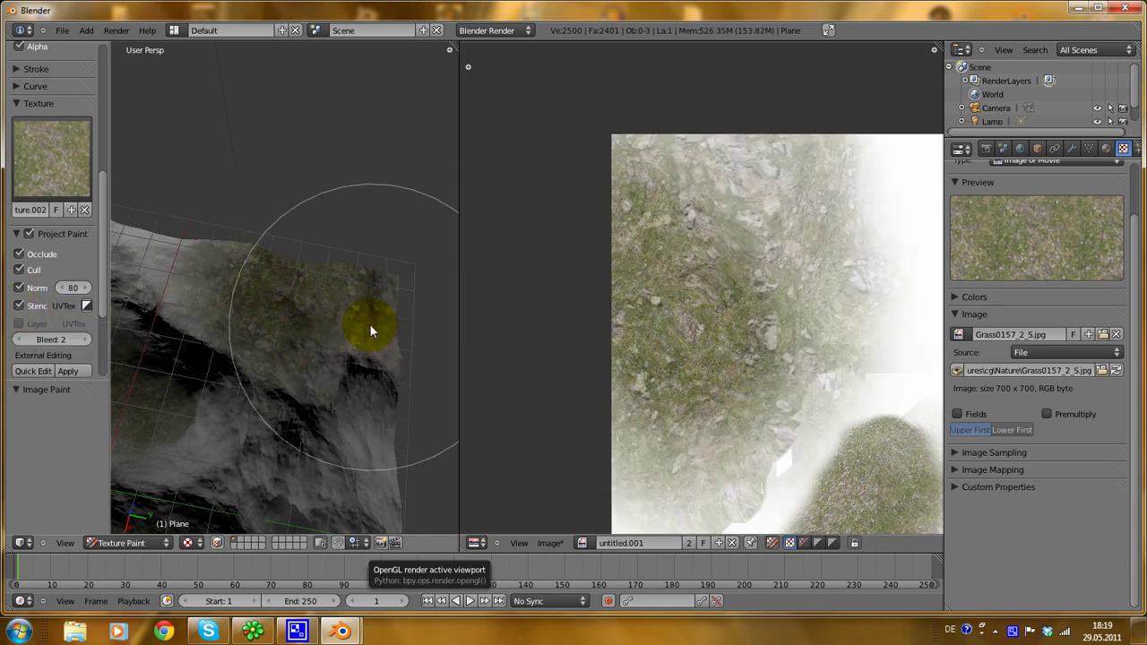
Step: Paint more grass along the outer edge of the mesh beside the existing grass area
{"action": "scroll", "coordinate": [275, 343], "scroll_direction": "down", "scroll_amount": 3}
{"action": "middle_click_drag", "start_coordinate": [272, 353], "coordinate": [359, 302]}
{"action": "scroll", "coordinate": [262, 359], "scroll_direction": "up", "scroll_amount": 3}
{"action": "middle_click_drag", "start_coordinate": [126, 309], "coordinate": [336, 436]}
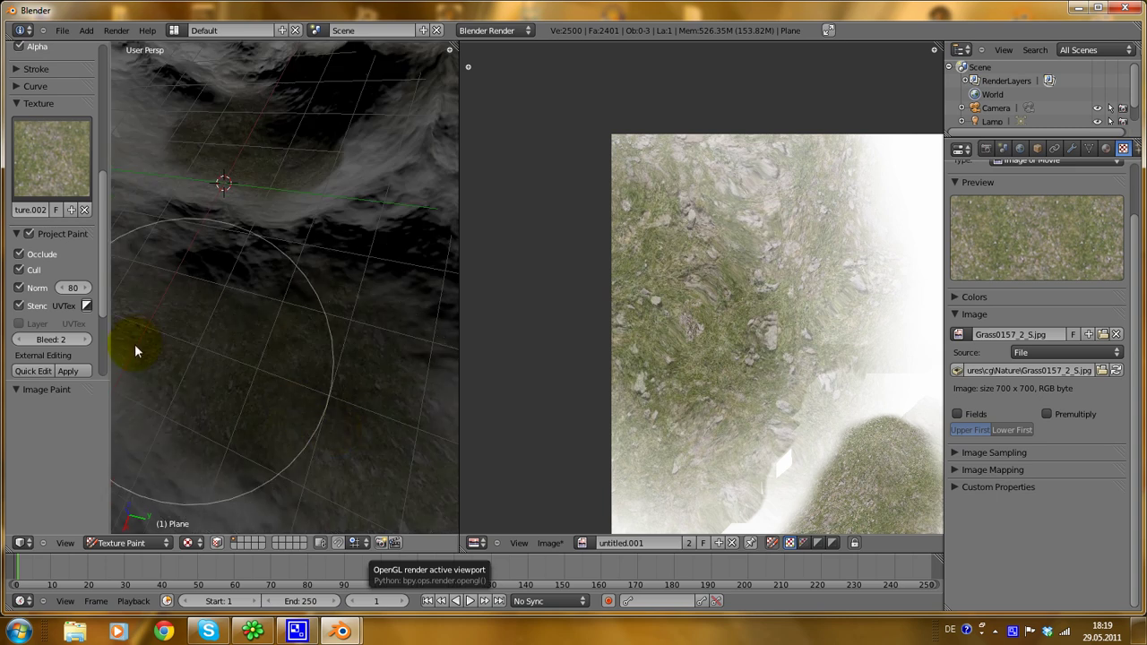
{"action": "middle_click_drag", "start_coordinate": [269, 385], "coordinate": [299, 342]}
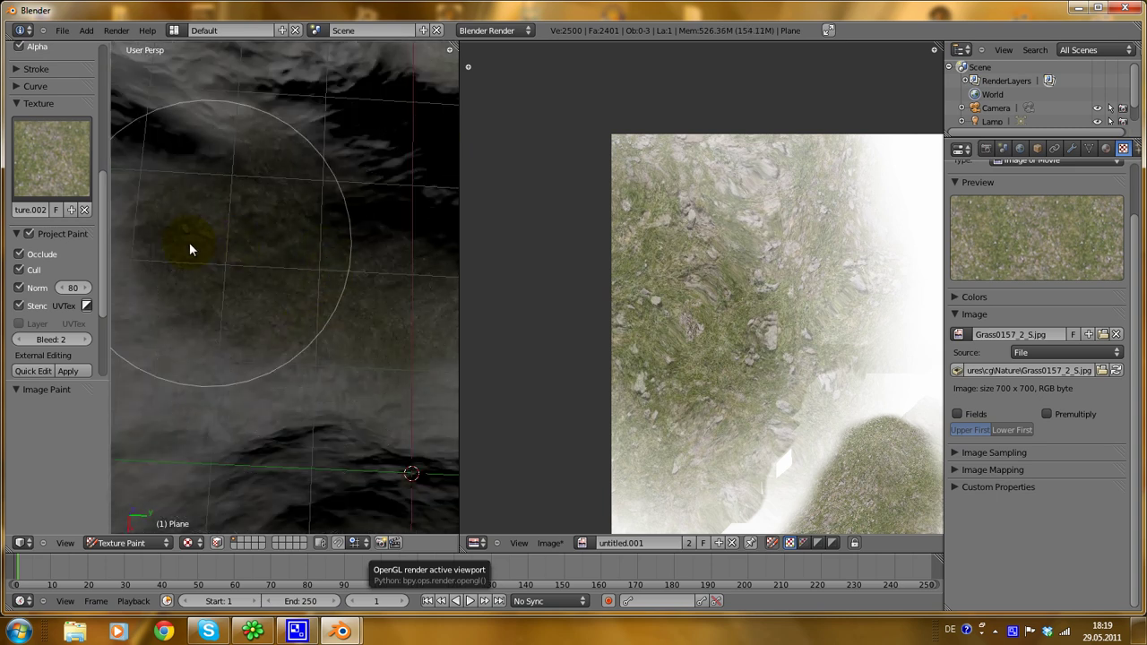
{"action": "middle_click_drag", "start_coordinate": [436, 295], "coordinate": [277, 342]}
{"action": "mouse_move", "coordinate": [277, 335]}
{"action": "left_mouse_down"}
{"action": "mouse_move", "coordinate": [208, 335]}
{"action": "mouse_move", "coordinate": [409, 328]}
{"action": "left_mouse_up"}
{"action": "left_click_drag", "start_coordinate": [215, 336], "coordinate": [339, 335]}
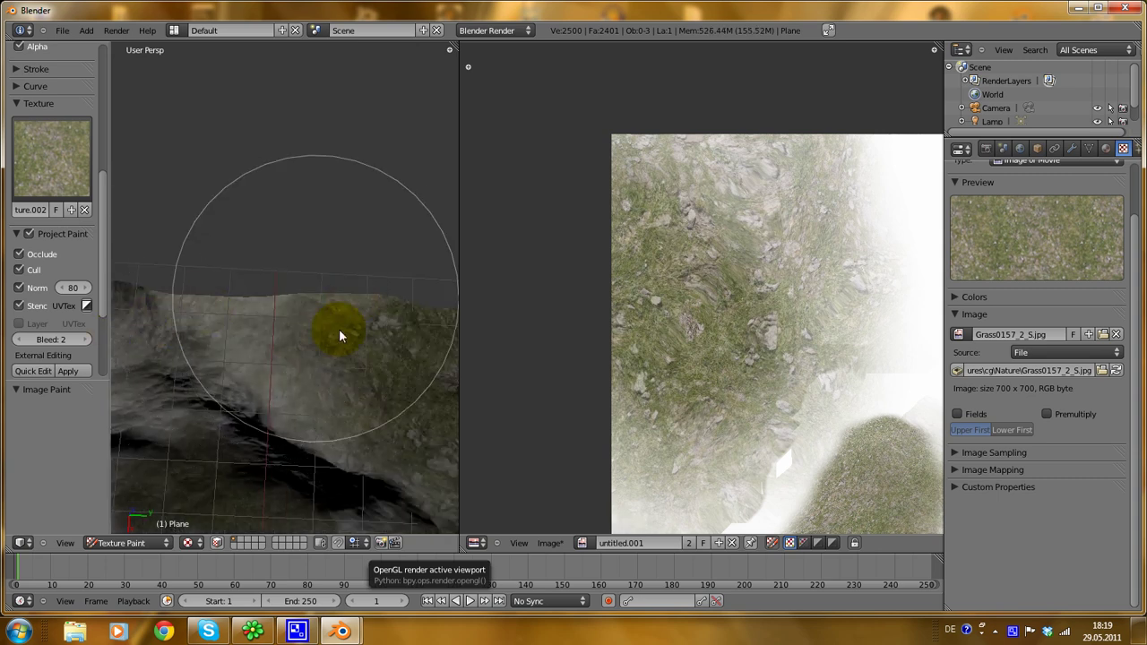
Step: Brush a light layer of grass over the remaining bare slopes of the whole mesh
{"action": "scroll", "coordinate": [338, 335], "scroll_direction": "down", "scroll_amount": 3}
{"action": "mouse_move", "coordinate": [339, 335]}
{"action": "middle_mouse_down"}
{"action": "mouse_move", "coordinate": [258, 368]}
{"action": "mouse_move", "coordinate": [312, 427]}
{"action": "mouse_move", "coordinate": [349, 371]}
{"action": "middle_mouse_up"}
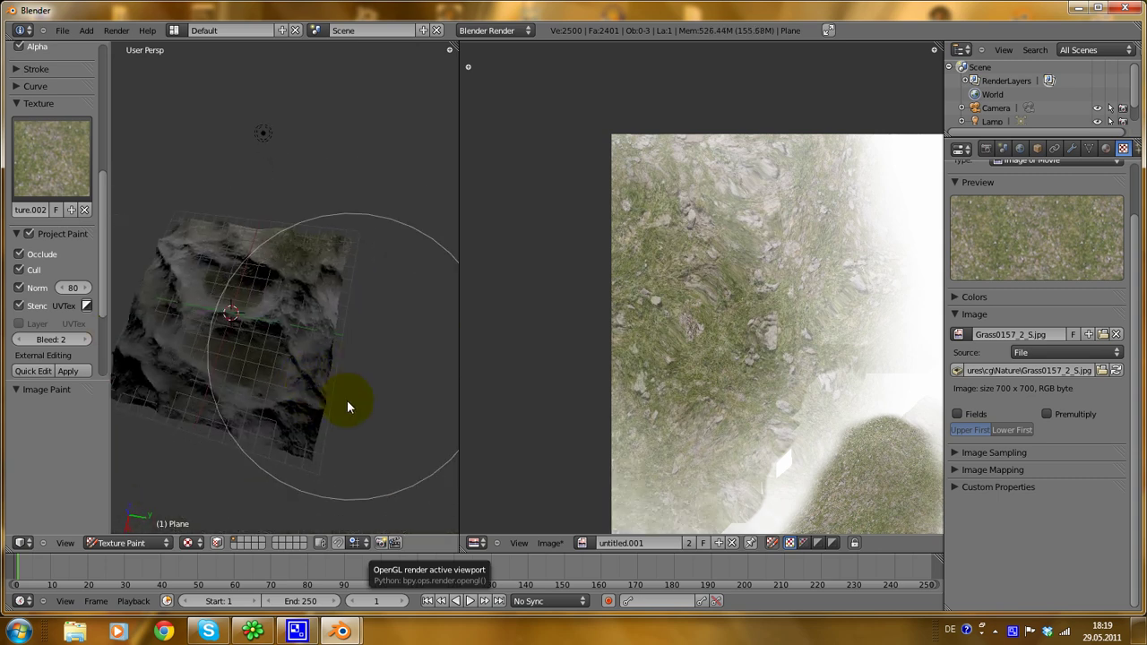
{"action": "left_click_drag", "start_coordinate": [307, 392], "coordinate": [305, 348]}
{"action": "scroll", "coordinate": [252, 305], "scroll_direction": "up", "scroll_amount": 5}
{"action": "mouse_move", "coordinate": [305, 348]}
{"action": "middle_mouse_down", "text": "shift"}
{"action": "mouse_move", "coordinate": [252, 305]}
{"action": "mouse_move", "coordinate": [283, 314]}
{"action": "middle_mouse_up", "text": "shift"}
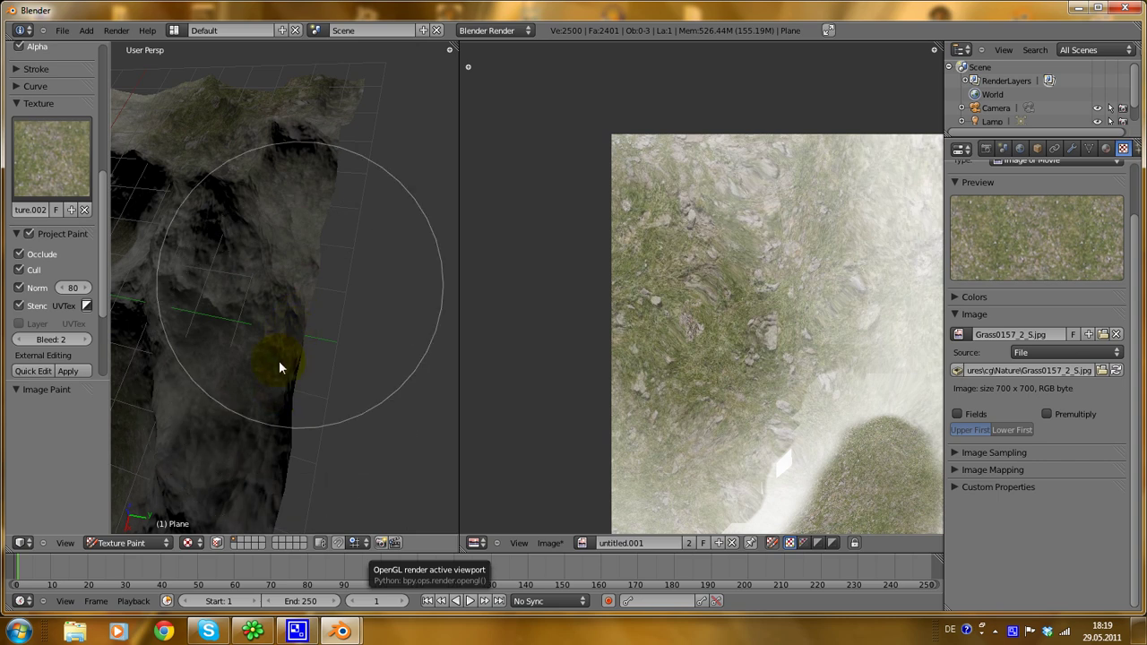
{"action": "mouse_move", "coordinate": [300, 346]}
{"action": "middle_mouse_down"}
{"action": "mouse_move", "coordinate": [371, 397]}
{"action": "mouse_move", "coordinate": [331, 352]}
{"action": "mouse_move", "coordinate": [252, 374]}
{"action": "mouse_move", "coordinate": [348, 436]}
{"action": "middle_mouse_up"}
{"action": "scroll", "coordinate": [331, 352], "scroll_direction": "up", "scroll_amount": 2}
{"action": "scroll", "coordinate": [329, 430], "scroll_direction": "up", "scroll_amount": 5}
{"action": "scroll", "coordinate": [328, 430], "scroll_direction": "down", "scroll_amount": 5}
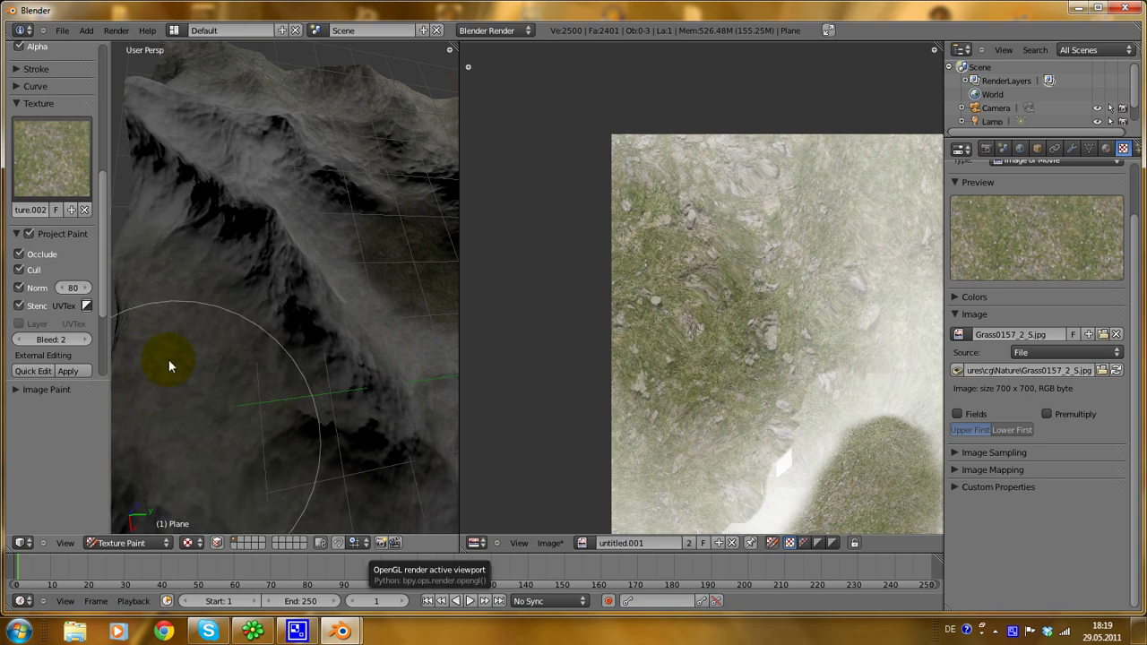
Step: Load RockSmooth0068_2_S.jpg from the Rock texture folder as the brush texture's image
{"action": "left_click", "coordinate": [1089, 334]}
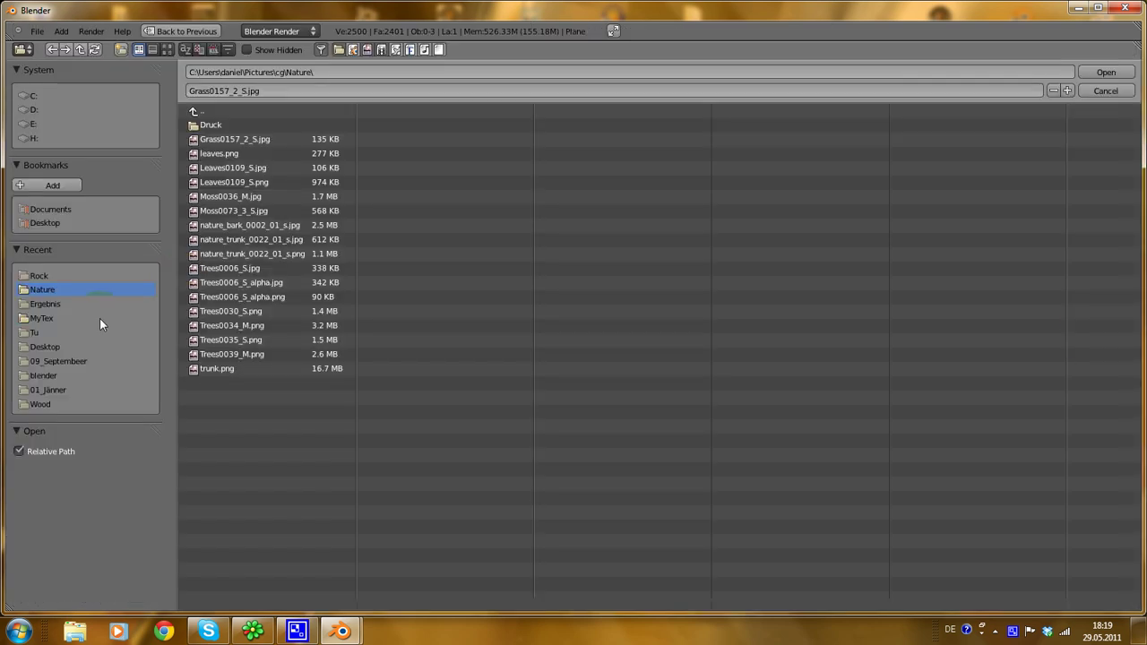
{"action": "left_click", "coordinate": [213, 110]}
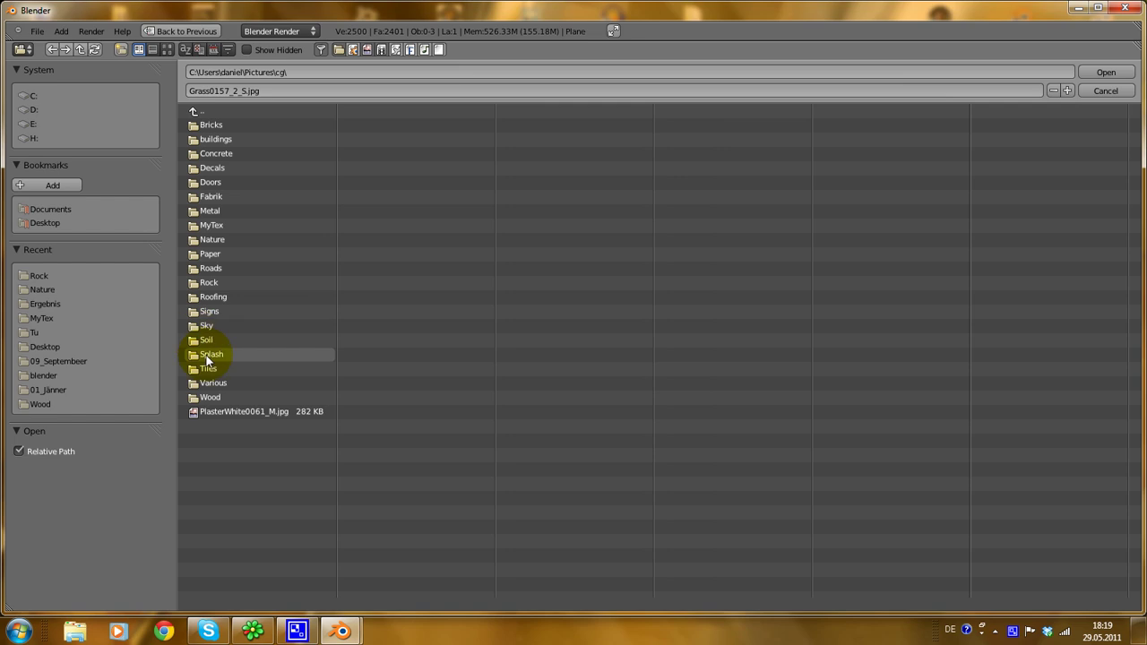
{"action": "left_click", "coordinate": [210, 282]}
{"action": "left_click", "coordinate": [233, 127]}
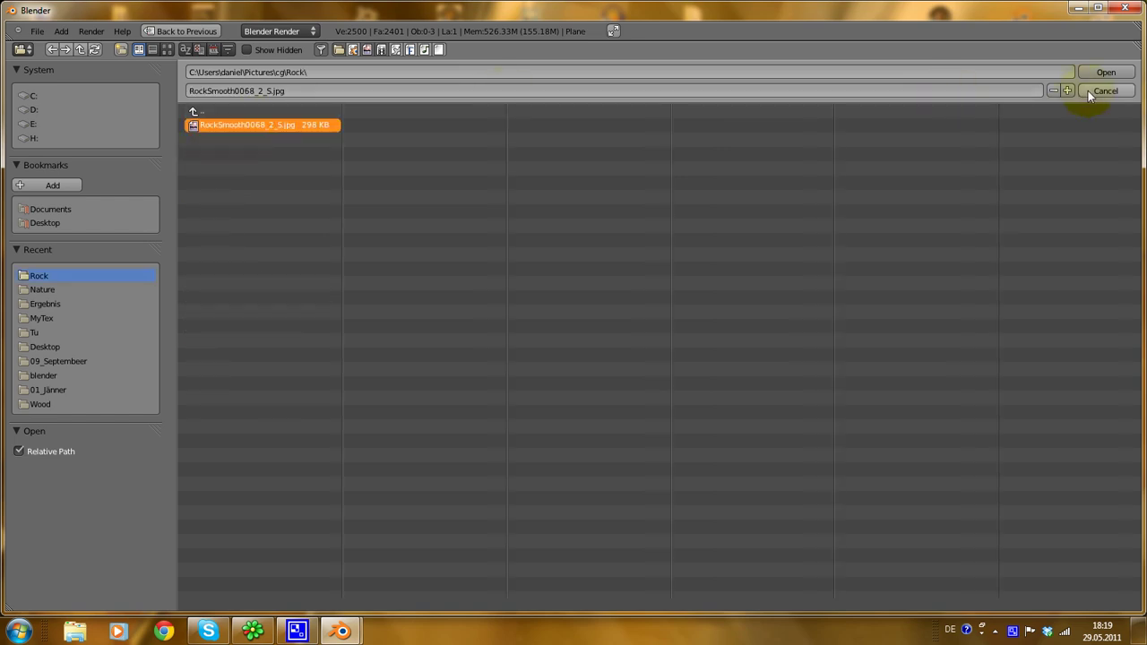
{"action": "left_click", "coordinate": [1106, 72]}
Step: Set the brush radius to 112 and paint a light patch of rock over the mesh's slope in the 3D view
{"action": "scroll", "coordinate": [864, 335], "scroll_direction": "down", "scroll_amount": 3}
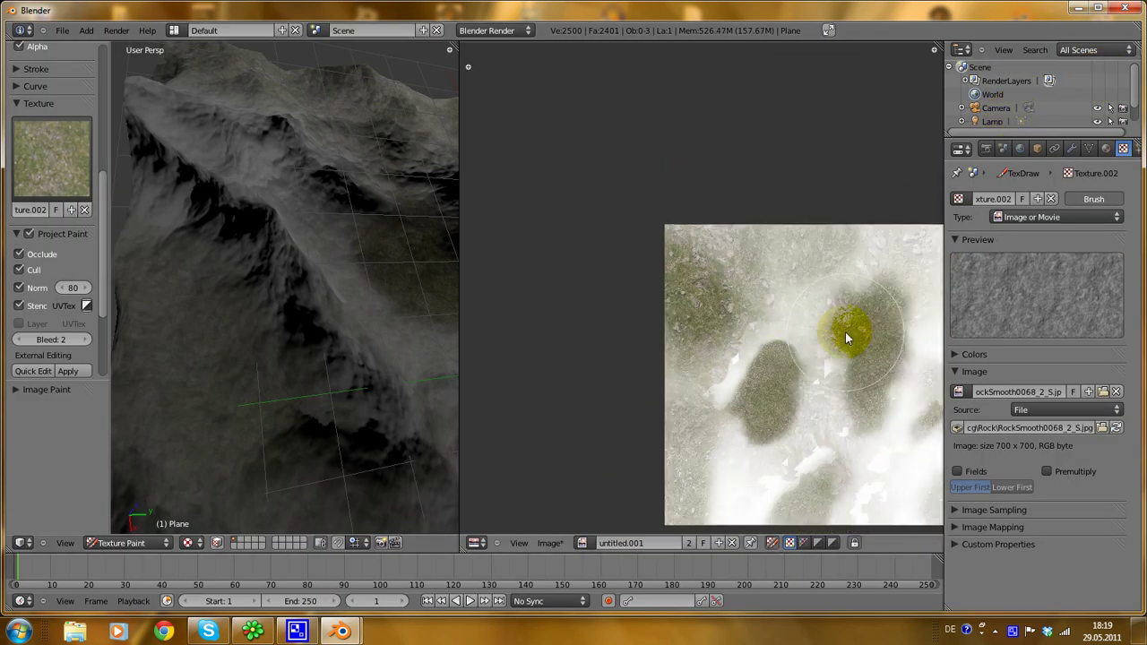
{"action": "scroll", "coordinate": [314, 351], "scroll_direction": "down", "scroll_amount": 7}
{"action": "middle_click_drag", "start_coordinate": [313, 351], "coordinate": [299, 358]}
{"action": "scroll", "coordinate": [298, 357], "scroll_direction": "up", "scroll_amount": 2}
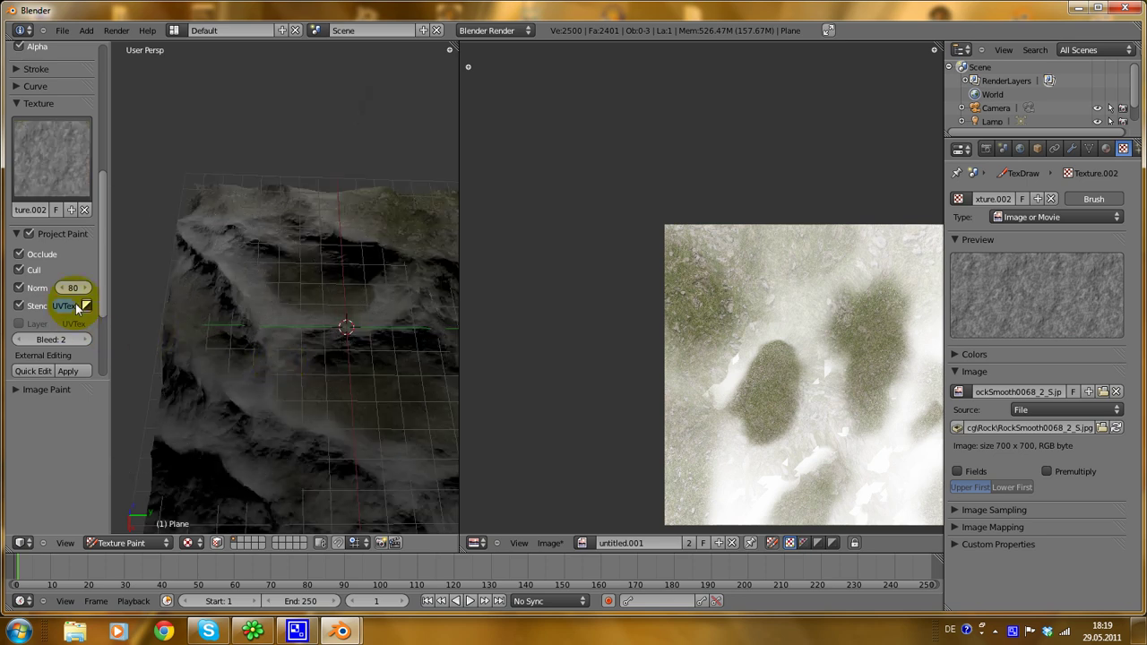
{"action": "scroll", "coordinate": [224, 359], "scroll_direction": "up", "scroll_amount": 2}
{"action": "scroll", "coordinate": [90, 101], "scroll_direction": "up", "scroll_amount": 5}
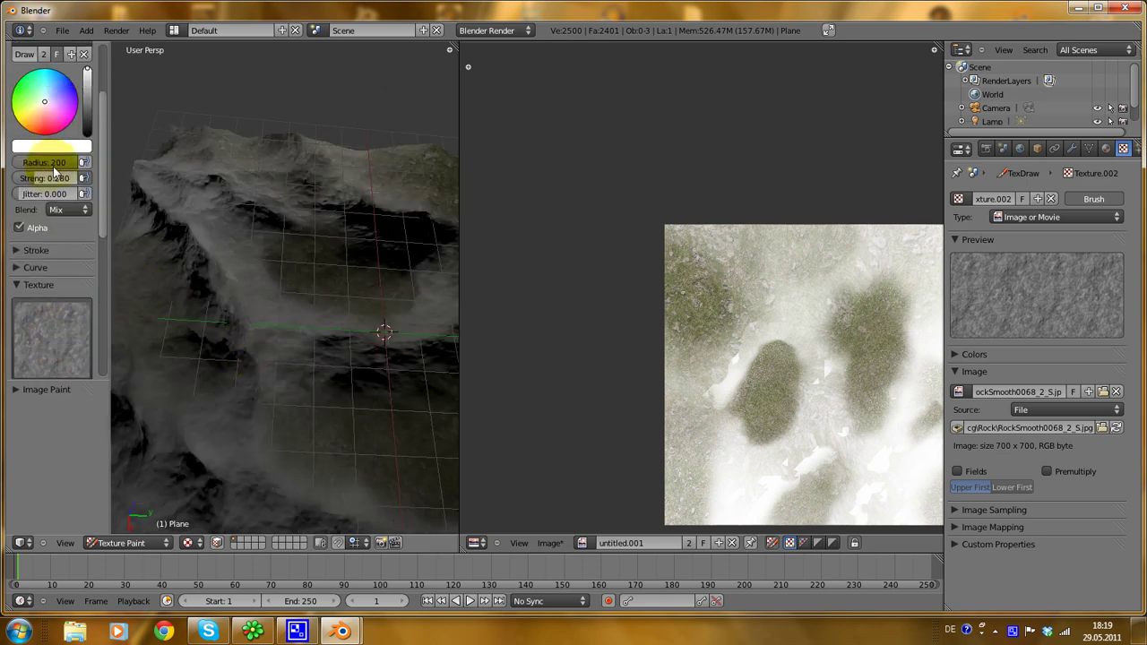
{"action": "left_click_drag", "start_coordinate": [48, 166], "coordinate": [33, 164]}
{"action": "left_click_drag", "start_coordinate": [187, 205], "coordinate": [225, 278]}
{"action": "middle_click_drag", "start_coordinate": [225, 278], "coordinate": [159, 253]}
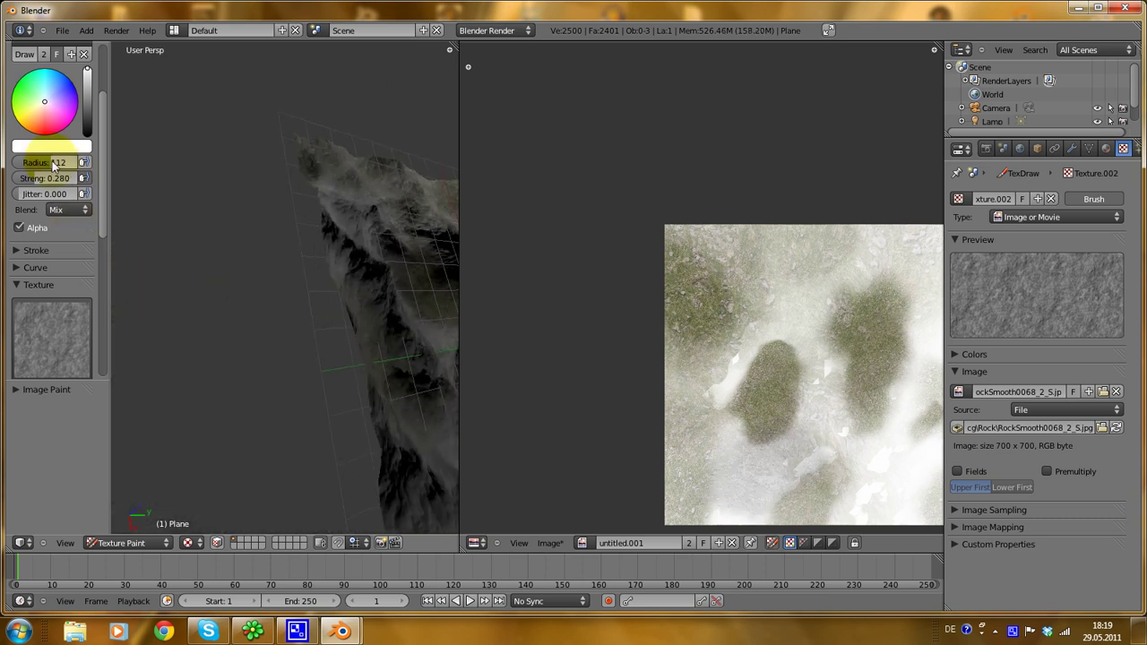
Step: Brush more light rock over the mesh below the central grass patch
{"action": "middle_click_drag", "start_coordinate": [109, 161], "coordinate": [284, 390]}
{"action": "left_click_drag", "start_coordinate": [283, 390], "coordinate": [136, 207]}
{"action": "middle_click_drag", "start_coordinate": [136, 207], "coordinate": [266, 376], "text": "shift"}
{"action": "mouse_move", "coordinate": [265, 377]}
{"action": "left_mouse_down"}
{"action": "mouse_move", "coordinate": [243, 378]}
{"action": "mouse_move", "coordinate": [109, 269]}
{"action": "left_mouse_up"}
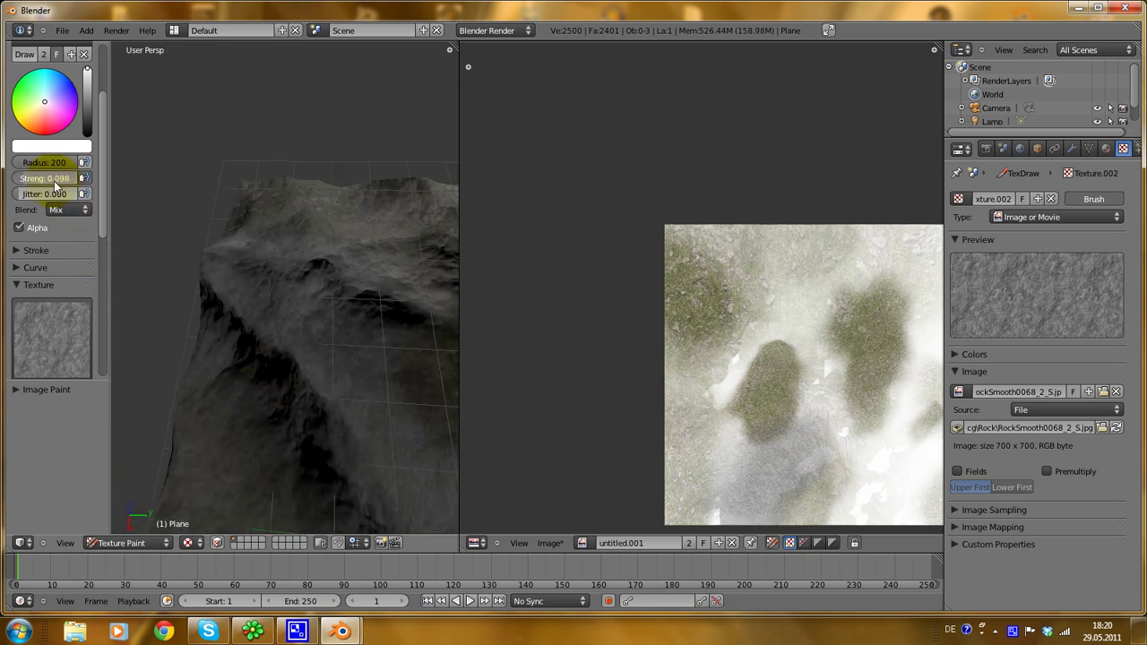
Step: Set the brush radius to 114 and the strength to 0.530, and paint dense rock around the central grass patch
{"action": "middle_click_drag", "start_coordinate": [281, 287], "coordinate": [225, 275]}
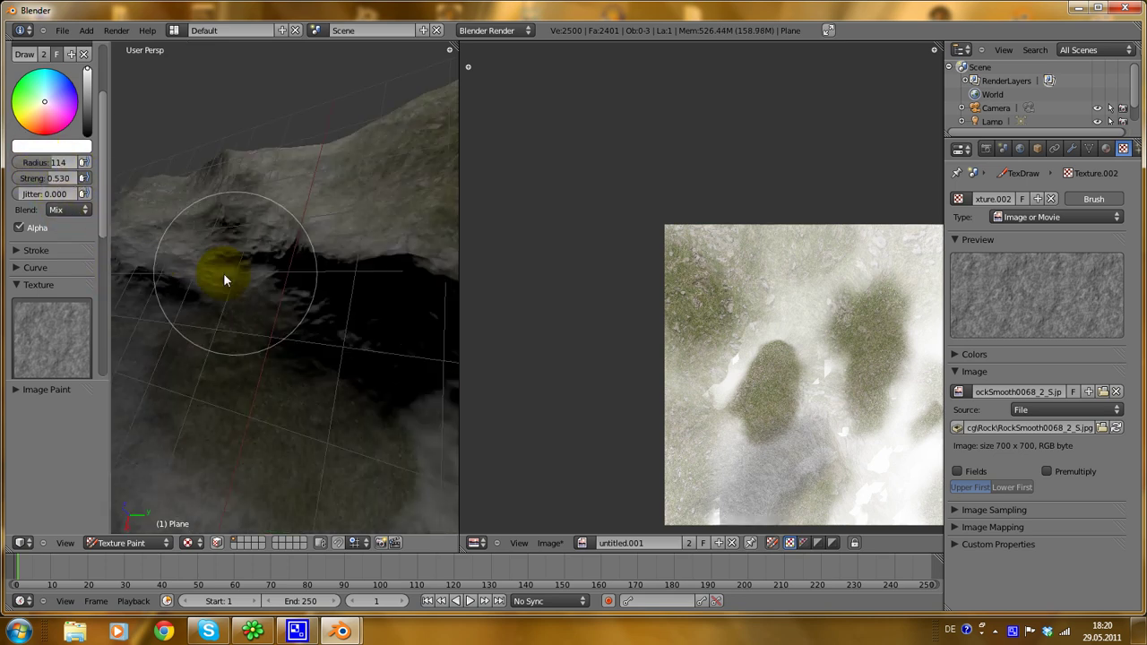
{"action": "mouse_move", "coordinate": [225, 274]}
{"action": "left_mouse_down"}
{"action": "mouse_move", "coordinate": [342, 268]}
{"action": "mouse_move", "coordinate": [348, 294]}
{"action": "left_mouse_up"}
{"action": "mouse_move", "coordinate": [348, 294]}
{"action": "middle_mouse_down"}
{"action": "mouse_move", "coordinate": [298, 291]}
{"action": "mouse_move", "coordinate": [337, 285]}
{"action": "mouse_move", "coordinate": [328, 333]}
{"action": "mouse_move", "coordinate": [254, 401]}
{"action": "middle_mouse_up"}
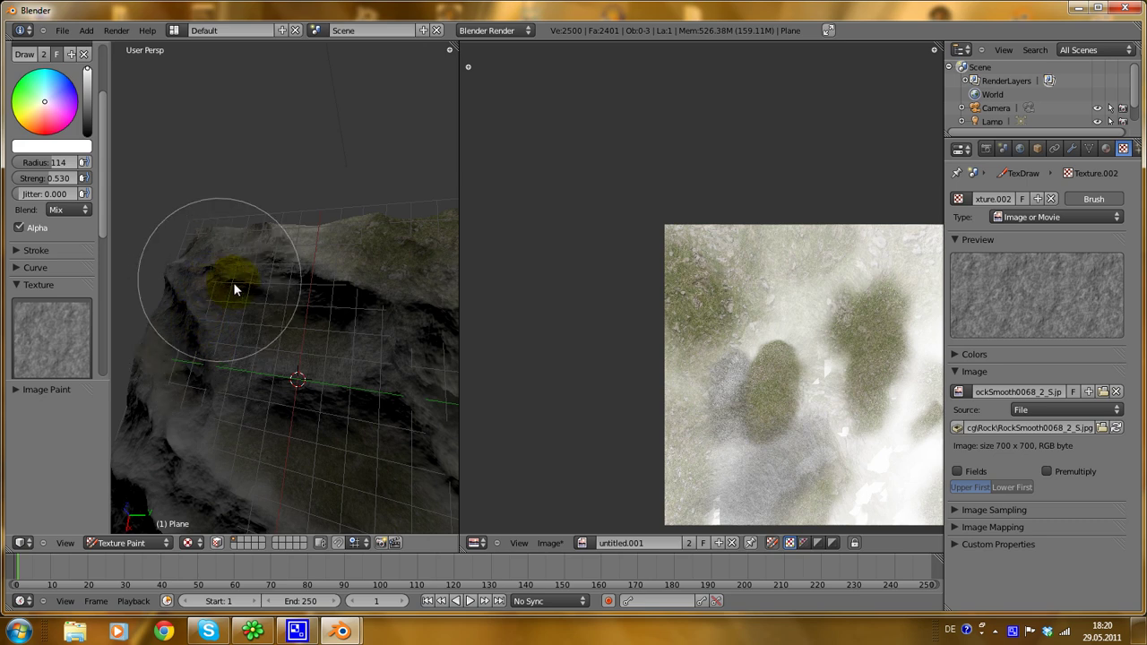
{"action": "left_click_drag", "start_coordinate": [233, 287], "coordinate": [295, 282]}
{"action": "middle_click_drag", "start_coordinate": [295, 282], "coordinate": [328, 418]}
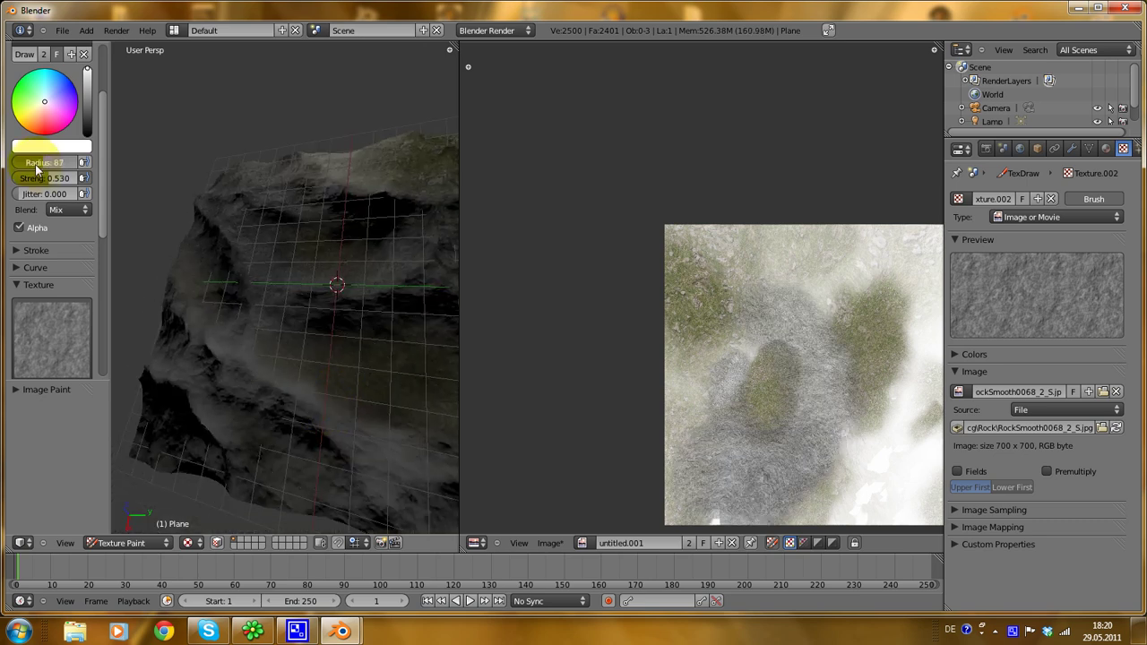
Step: Reduce the brush radius to 82 and paint rock beside and partly over the second grass patch
{"action": "left_click_drag", "start_coordinate": [36, 166], "coordinate": [33, 165]}
{"action": "mouse_move", "coordinate": [259, 397]}
{"action": "left_mouse_down"}
{"action": "mouse_move", "coordinate": [338, 456]}
{"action": "mouse_move", "coordinate": [407, 484]}
{"action": "mouse_move", "coordinate": [403, 466]}
{"action": "left_mouse_up"}
{"action": "middle_click_drag", "start_coordinate": [345, 475], "coordinate": [256, 385]}
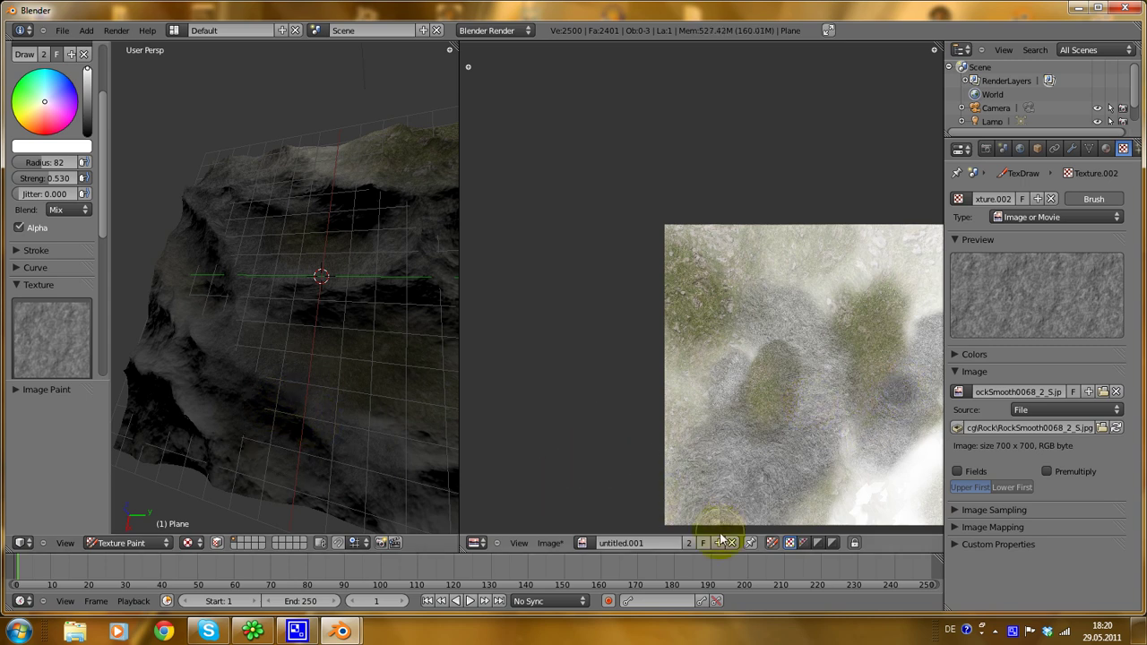
Step: Switch to Object Mode, select the lamp above the mesh and change its type to Hemi
{"action": "middle_click_drag", "start_coordinate": [275, 397], "coordinate": [293, 359]}
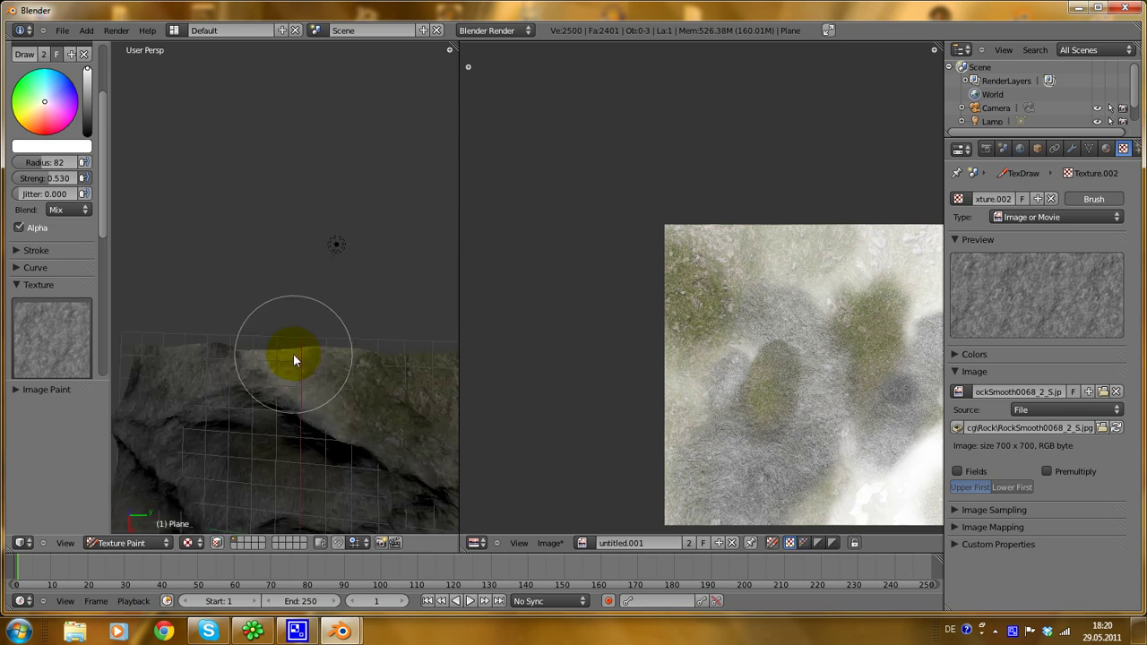
{"action": "scroll", "coordinate": [785, 408], "scroll_direction": "down", "scroll_amount": 1}
{"action": "middle_click_drag", "start_coordinate": [782, 399], "coordinate": [743, 370]}
{"action": "scroll", "coordinate": [301, 435], "scroll_direction": "down", "scroll_amount": 3}
{"action": "middle_click_drag", "start_coordinate": [291, 453], "coordinate": [294, 430]}
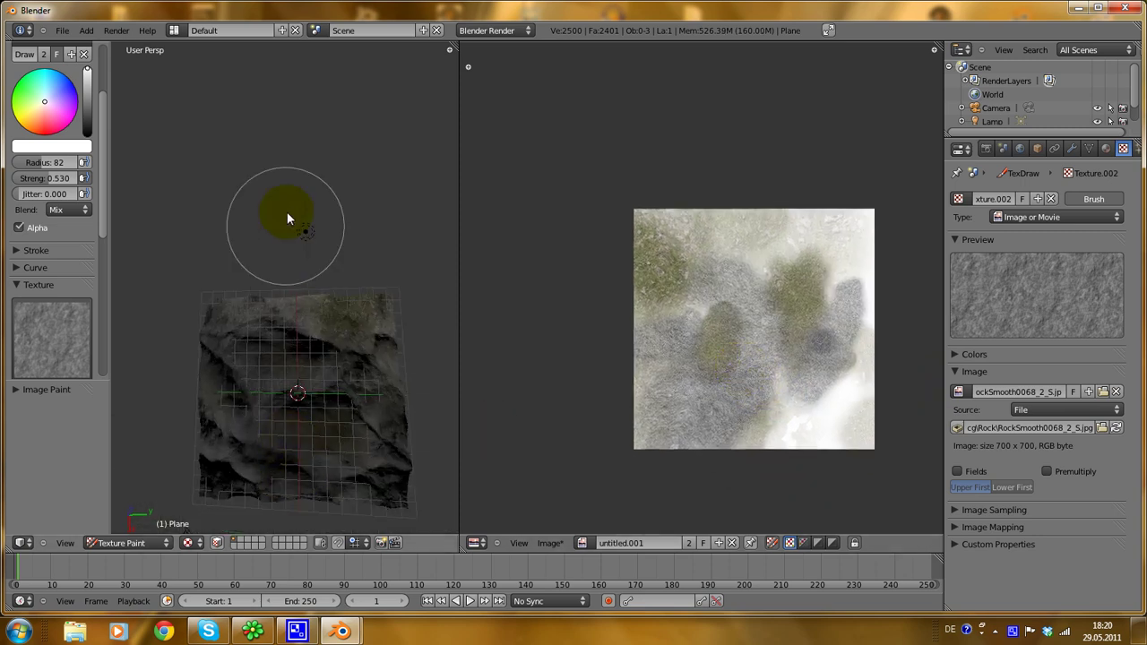
{"action": "left_click", "coordinate": [147, 544]}
{"action": "left_click", "coordinate": [147, 530]}
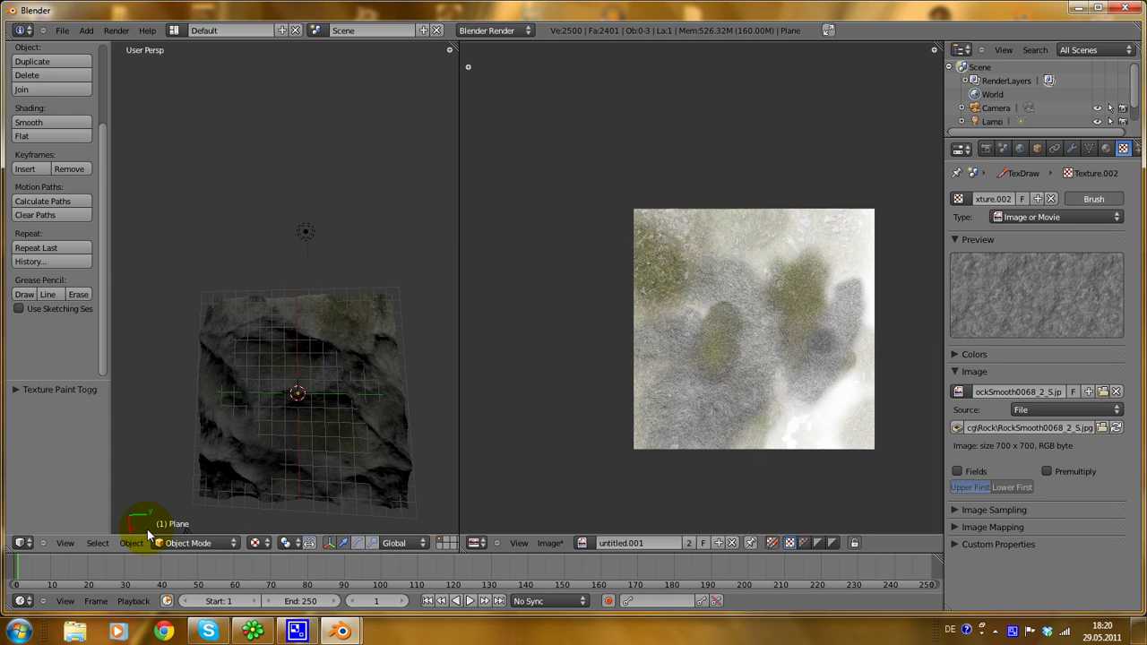
{"action": "right_click", "coordinate": [304, 234]}
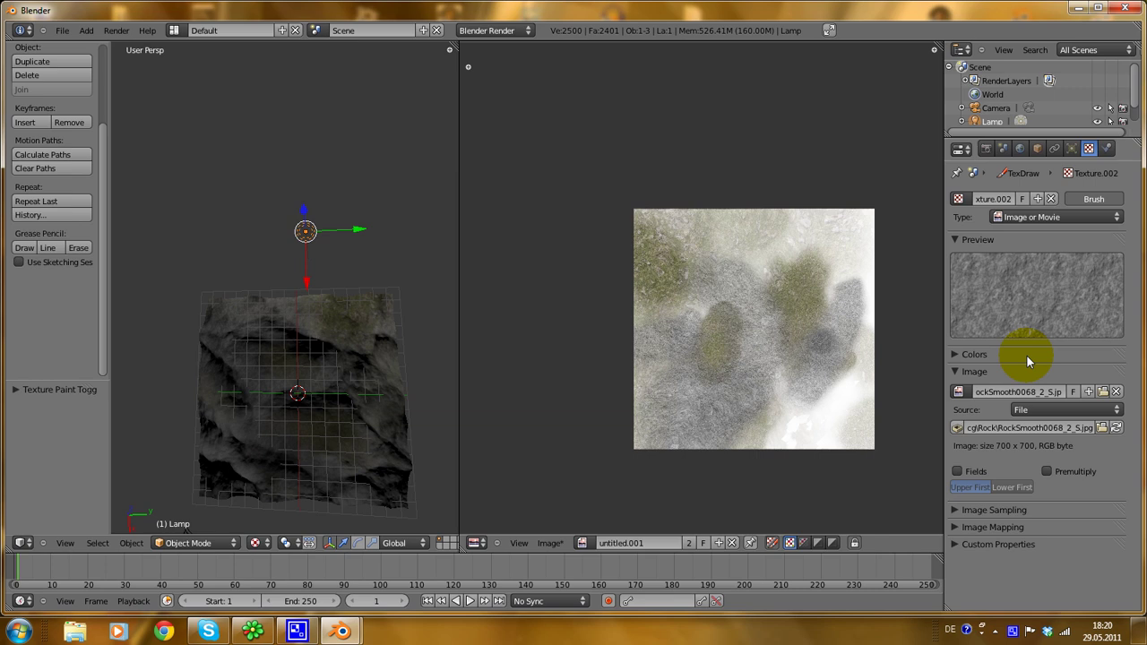
{"action": "left_click", "coordinate": [1072, 148]}
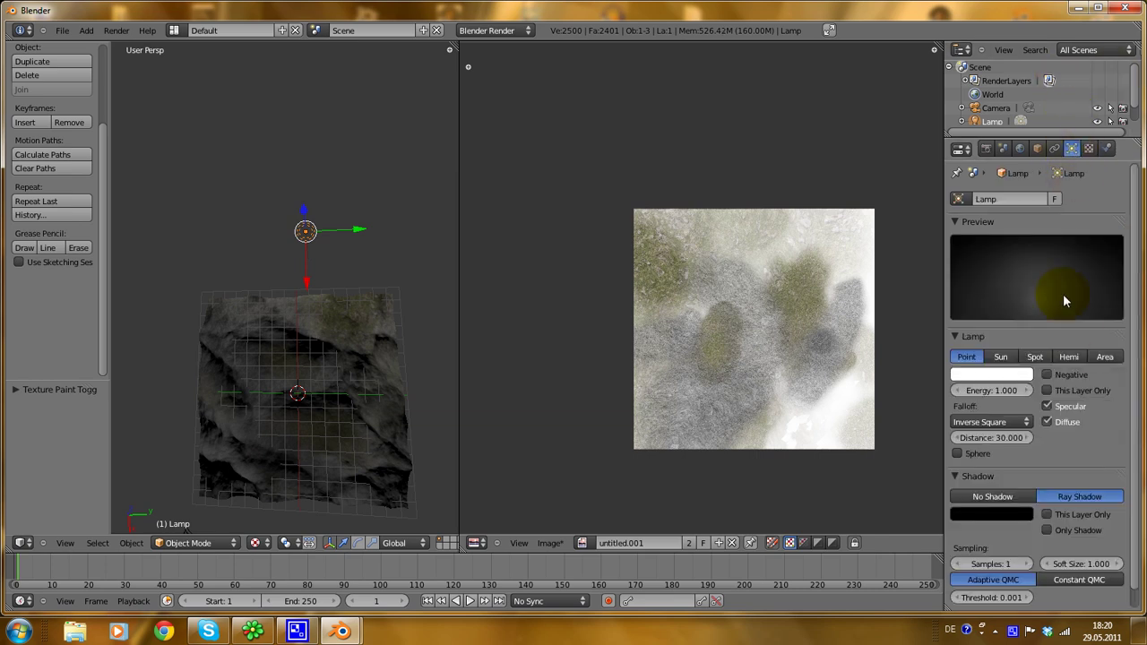
{"action": "left_click", "coordinate": [1069, 357]}
Step: Rotate the Hemi lamp so its light falls on the mesh at a different angle
{"action": "scroll", "coordinate": [257, 331], "scroll_direction": "up", "scroll_amount": 5}
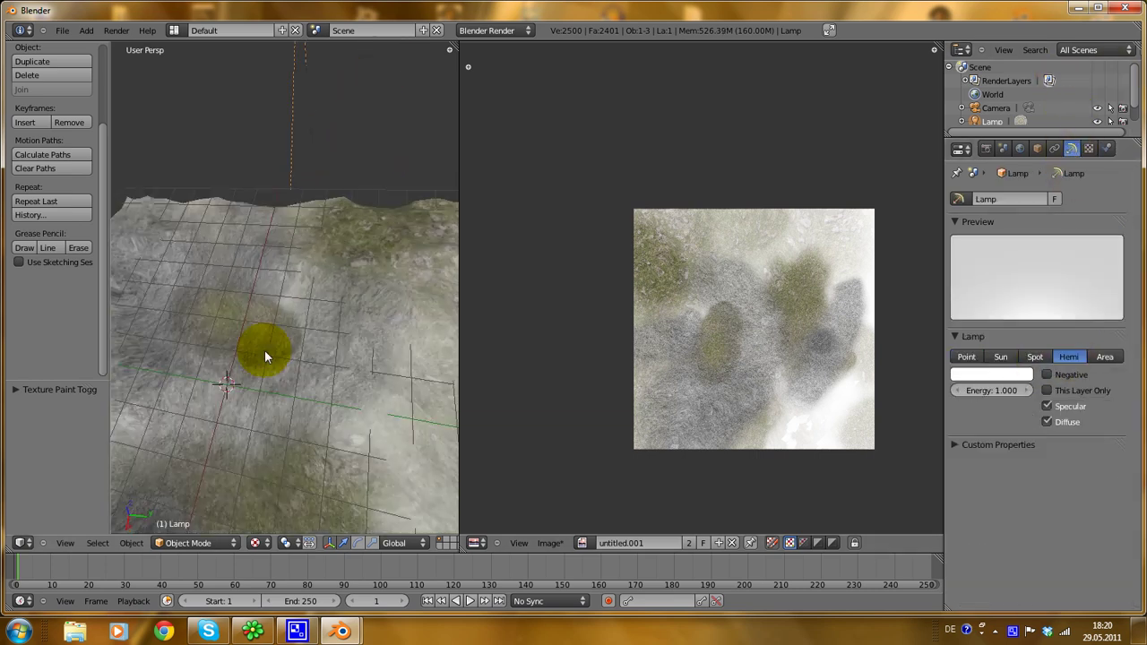
{"action": "scroll", "coordinate": [262, 349], "scroll_direction": "down", "scroll_amount": 8}
{"action": "key", "text": "r"}
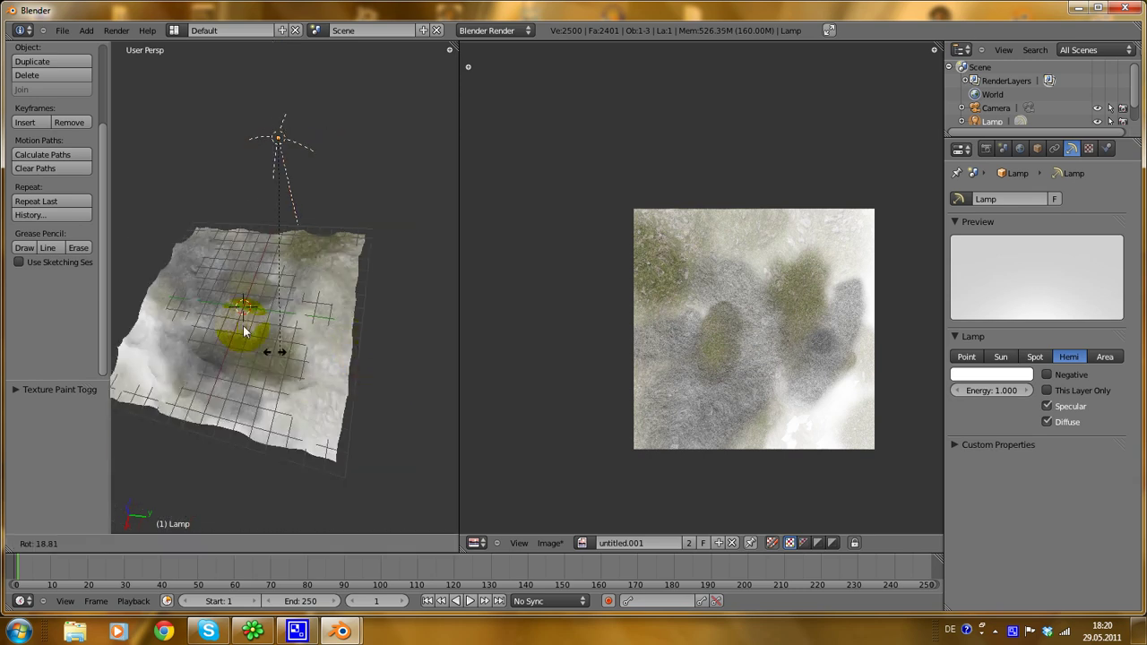
{"action": "left_click", "coordinate": [307, 310]}
Step: Change the lamp type to Sun and rotate the lamp to shift the shadows on the mesh
{"action": "left_click", "coordinate": [1001, 357]}
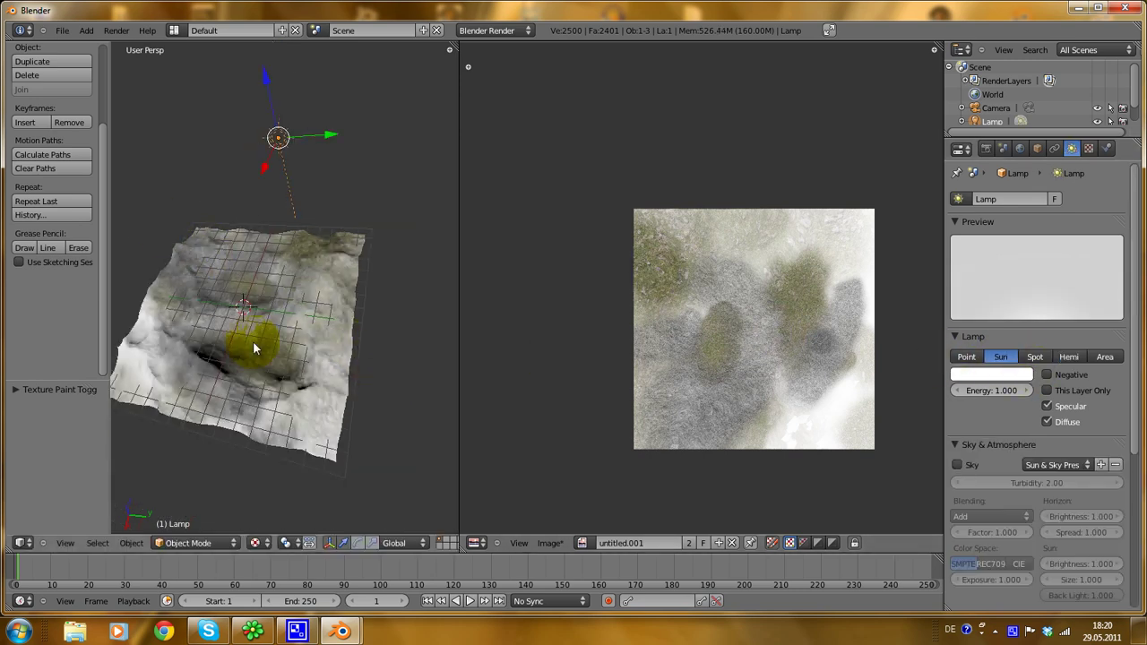
{"action": "middle_click_drag", "start_coordinate": [253, 340], "coordinate": [296, 429]}
{"action": "middle_click_drag", "start_coordinate": [375, 247], "coordinate": [407, 338]}
{"action": "key", "text": "r"}
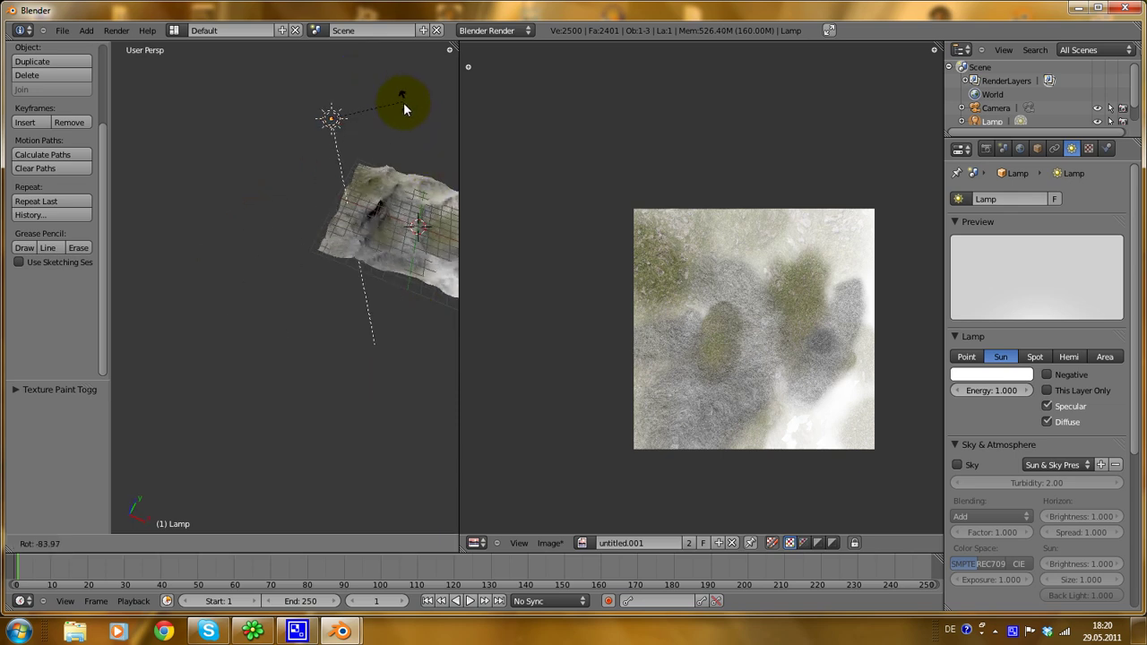
{"action": "left_click", "coordinate": [399, 128]}
{"action": "middle_click_drag", "start_coordinate": [399, 131], "coordinate": [320, 340]}
{"action": "scroll", "coordinate": [324, 275], "scroll_direction": "up", "scroll_amount": 2}
{"action": "scroll", "coordinate": [320, 340], "scroll_direction": "up", "scroll_amount": 4}
{"action": "key", "text": "r"}
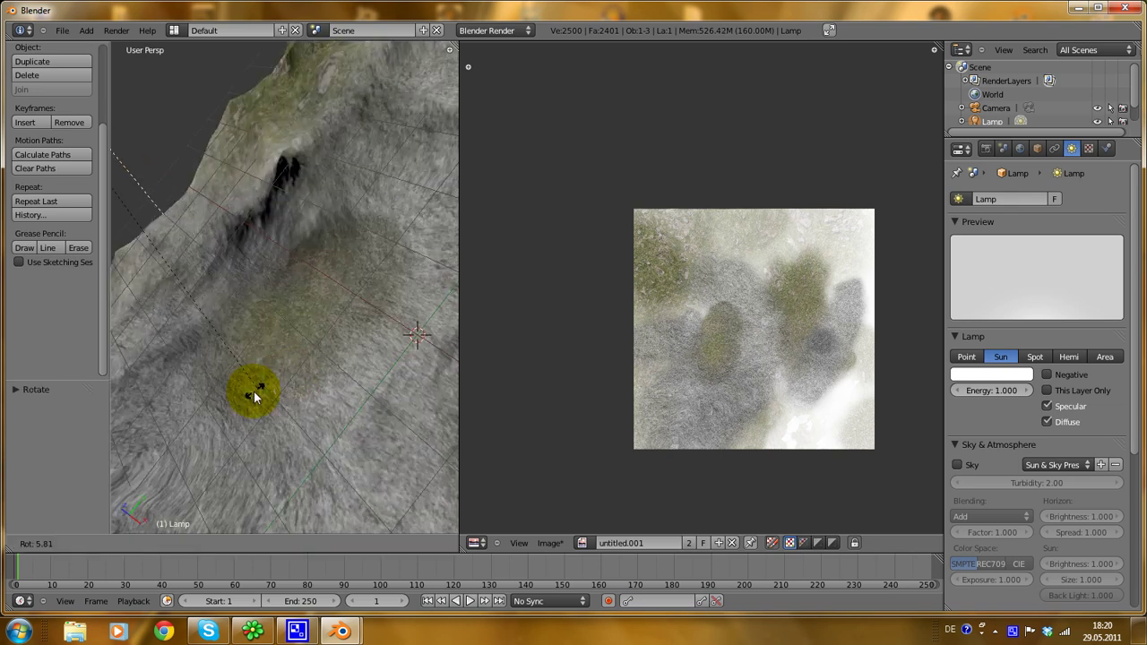
{"action": "left_click", "coordinate": [141, 418]}
Step: Set the lamp type back to Hemi for even lighting over the whole mesh
{"action": "left_click", "coordinate": [1066, 359]}
{"action": "scroll", "coordinate": [153, 315], "scroll_direction": "down", "scroll_amount": 4}
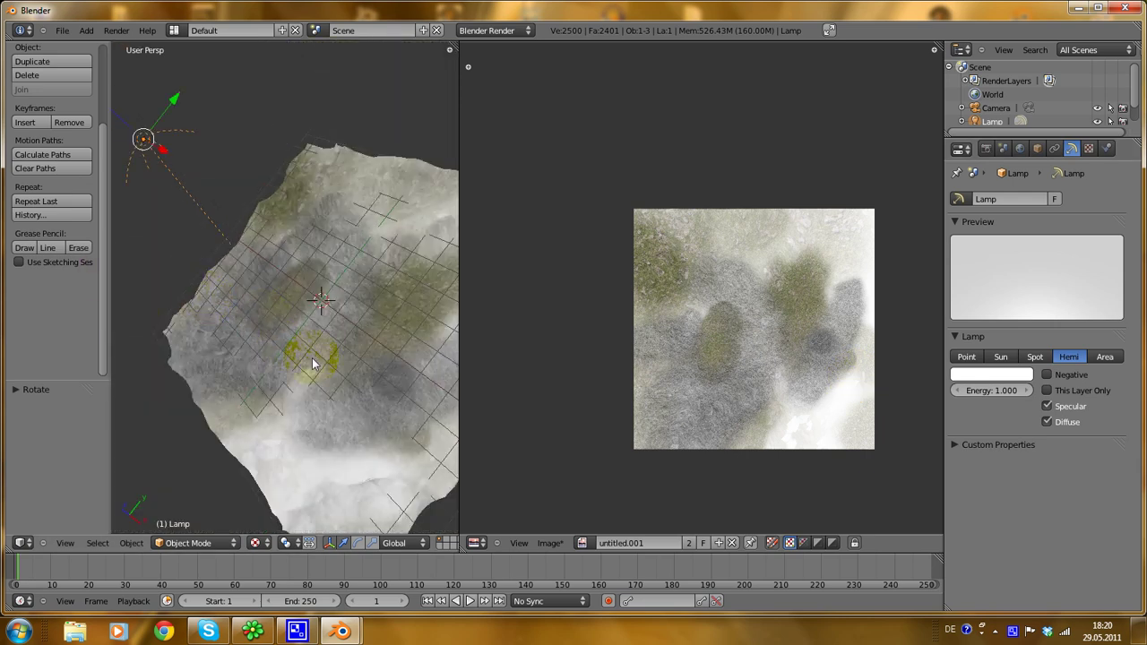
{"action": "middle_click_drag", "start_coordinate": [312, 359], "coordinate": [342, 404]}
{"action": "scroll", "coordinate": [337, 401], "scroll_direction": "up", "scroll_amount": 4}
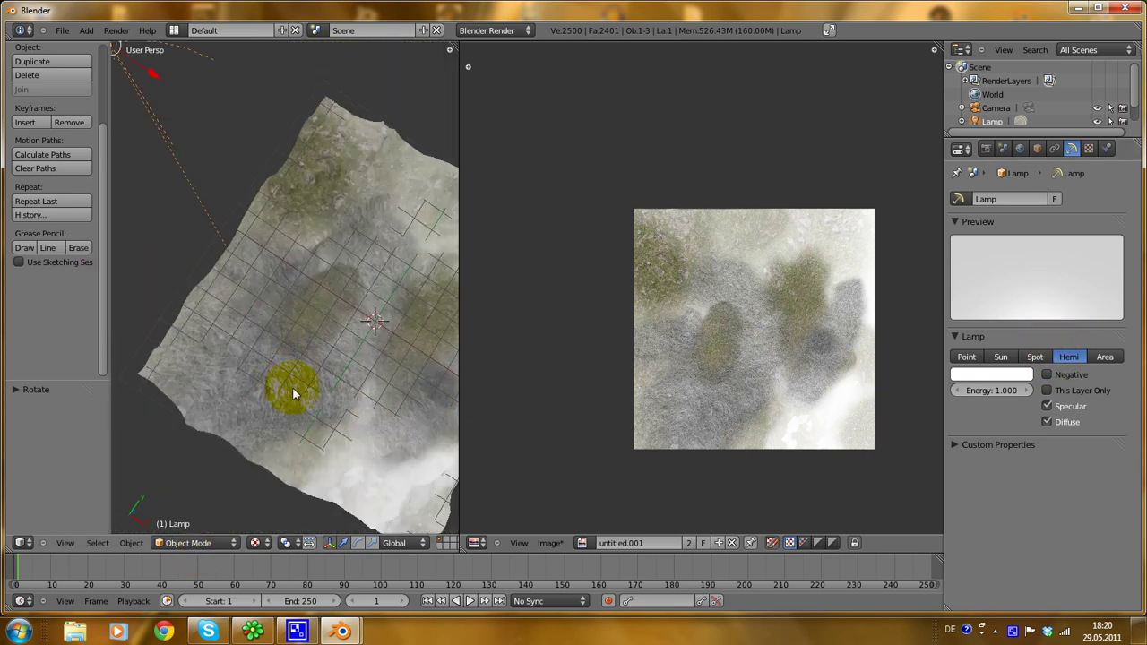
Step: Select the plane mesh and return it to Texture Paint mode
{"action": "right_click_drag", "start_coordinate": [292, 387], "coordinate": [246, 470]}
{"action": "right_click", "coordinate": [245, 469]}
{"action": "left_click", "coordinate": [199, 543]}
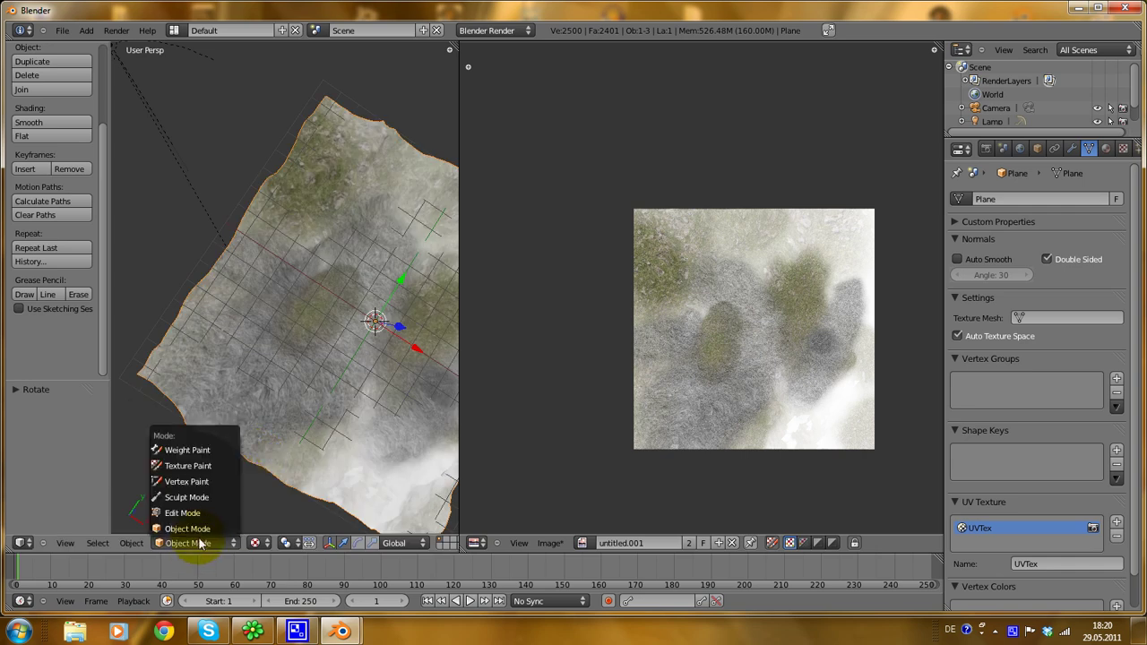
{"action": "left_click", "coordinate": [229, 468]}
{"action": "middle_click_drag", "start_coordinate": [352, 432], "coordinate": [332, 375], "text": "shift"}
{"action": "scroll", "coordinate": [327, 367], "scroll_direction": "up", "scroll_amount": 5}
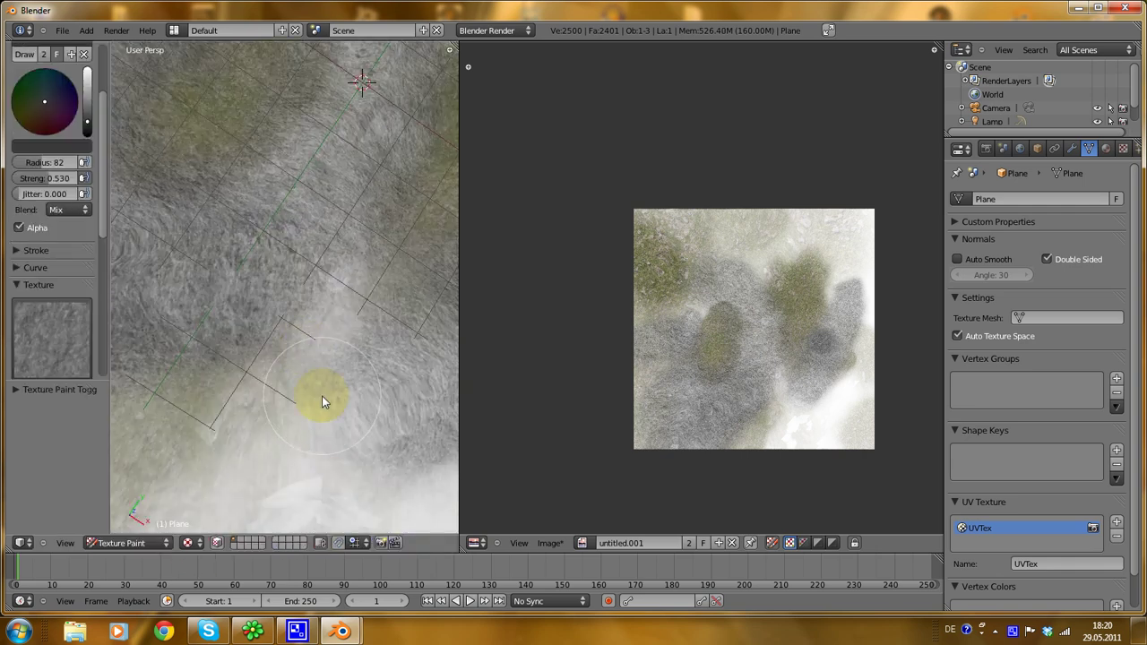
{"action": "left_click_drag", "start_coordinate": [322, 395], "coordinate": [275, 503]}
{"action": "key", "text": "ctrl+z"}
{"action": "middle_click_drag", "start_coordinate": [285, 446], "coordinate": [306, 428]}
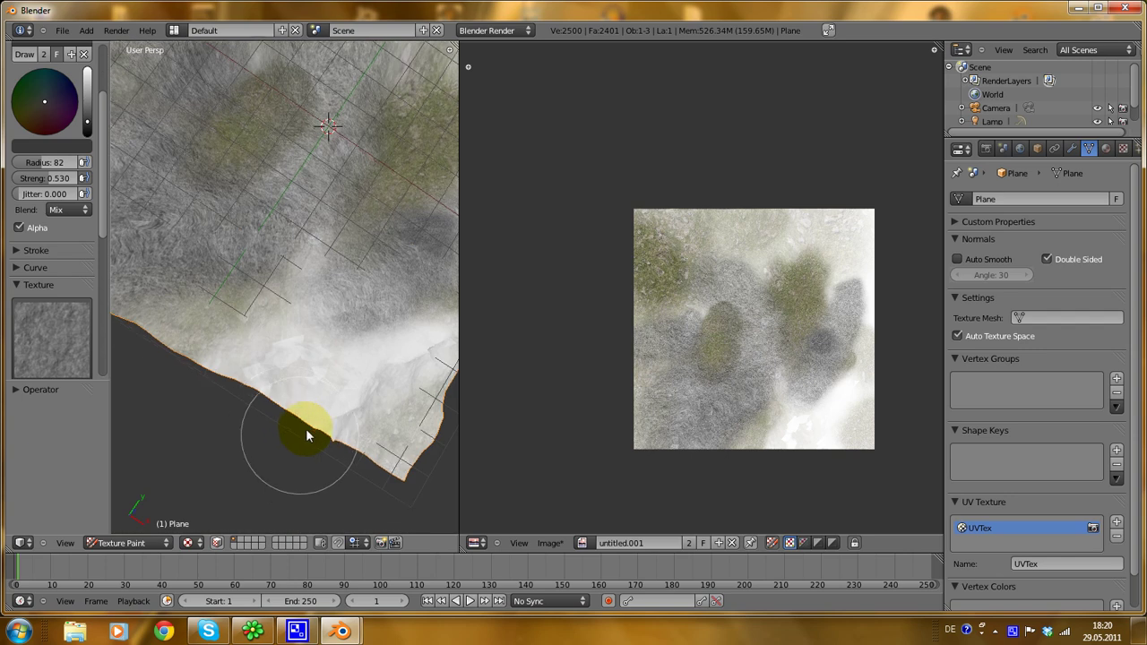
{"action": "mouse_move", "coordinate": [306, 429]}
{"action": "left_mouse_down"}
{"action": "mouse_move", "coordinate": [329, 319]}
{"action": "mouse_move", "coordinate": [315, 345]}
{"action": "mouse_move", "coordinate": [317, 329]}
{"action": "mouse_move", "coordinate": [365, 339]}
{"action": "left_mouse_up"}
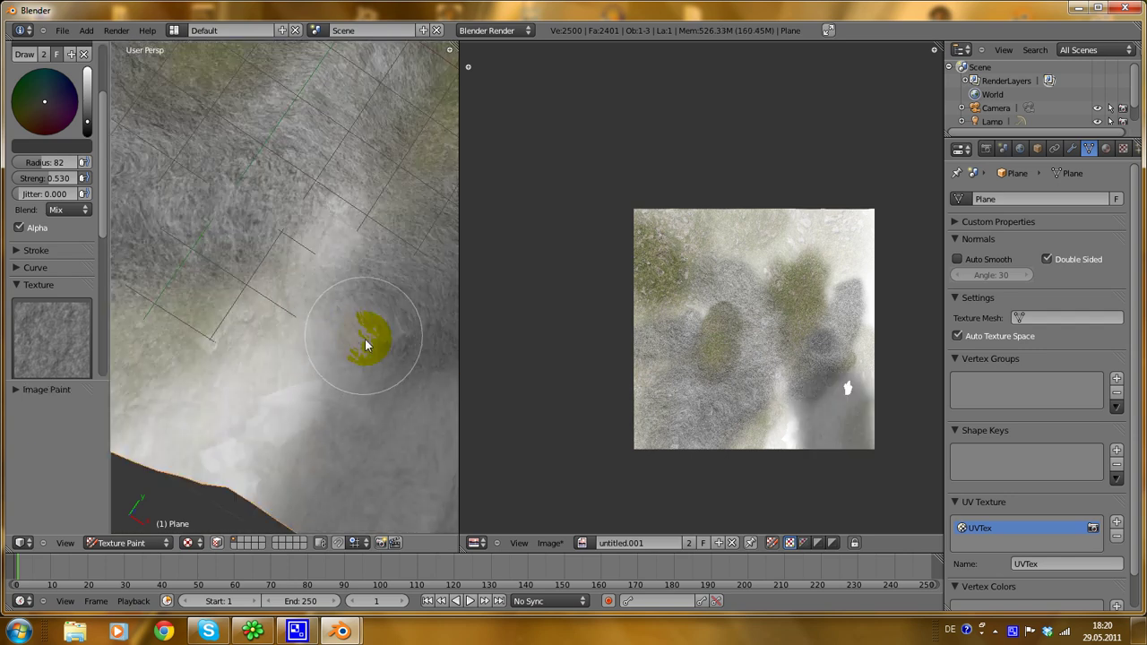
{"action": "middle_click_drag", "start_coordinate": [365, 339], "coordinate": [335, 318], "text": "shift"}
{"action": "mouse_move", "coordinate": [426, 294]}
{"action": "left_mouse_down"}
{"action": "mouse_move", "coordinate": [415, 313]}
{"action": "mouse_move", "coordinate": [419, 288]}
{"action": "left_mouse_up"}
{"action": "key", "text": "ctrl+z"}
{"action": "key", "text": "ctrl+z"}
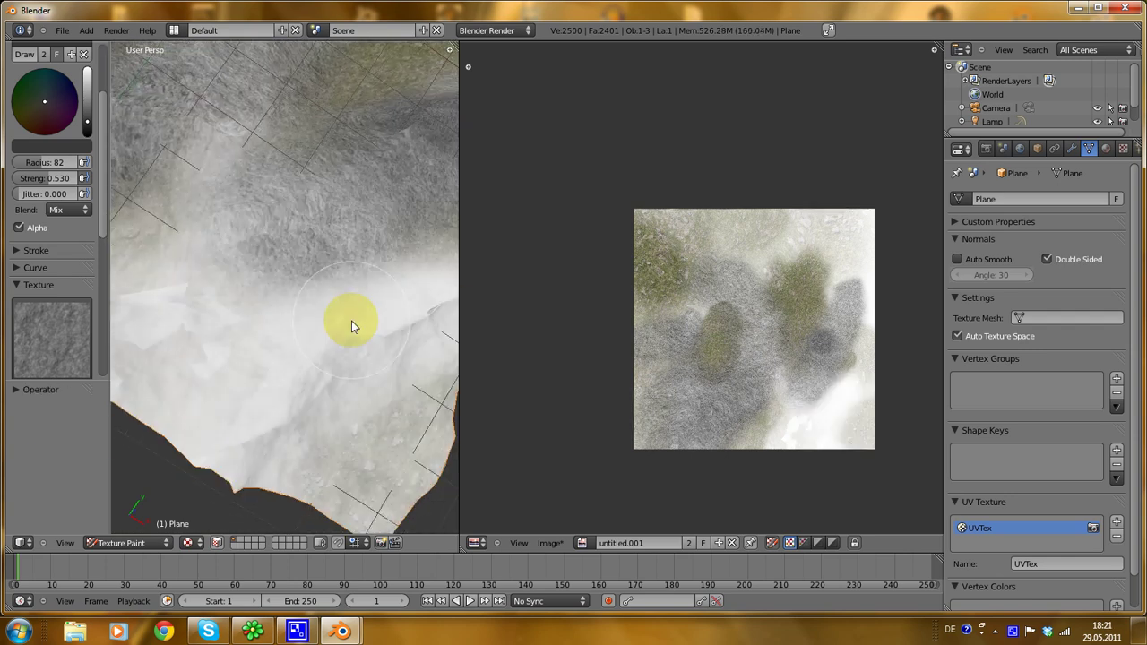
{"action": "scroll", "coordinate": [332, 337], "scroll_direction": "down", "scroll_amount": 9}
{"action": "scroll", "coordinate": [305, 351], "scroll_direction": "up", "scroll_amount": 3}
{"action": "mouse_move", "coordinate": [266, 261]}
{"action": "middle_mouse_down", "text": "shift"}
{"action": "mouse_move", "coordinate": [317, 365]}
{"action": "mouse_move", "coordinate": [334, 295]}
{"action": "mouse_move", "coordinate": [309, 250]}
{"action": "mouse_move", "coordinate": [277, 260]}
{"action": "mouse_move", "coordinate": [311, 248]}
{"action": "middle_mouse_up", "text": "shift"}
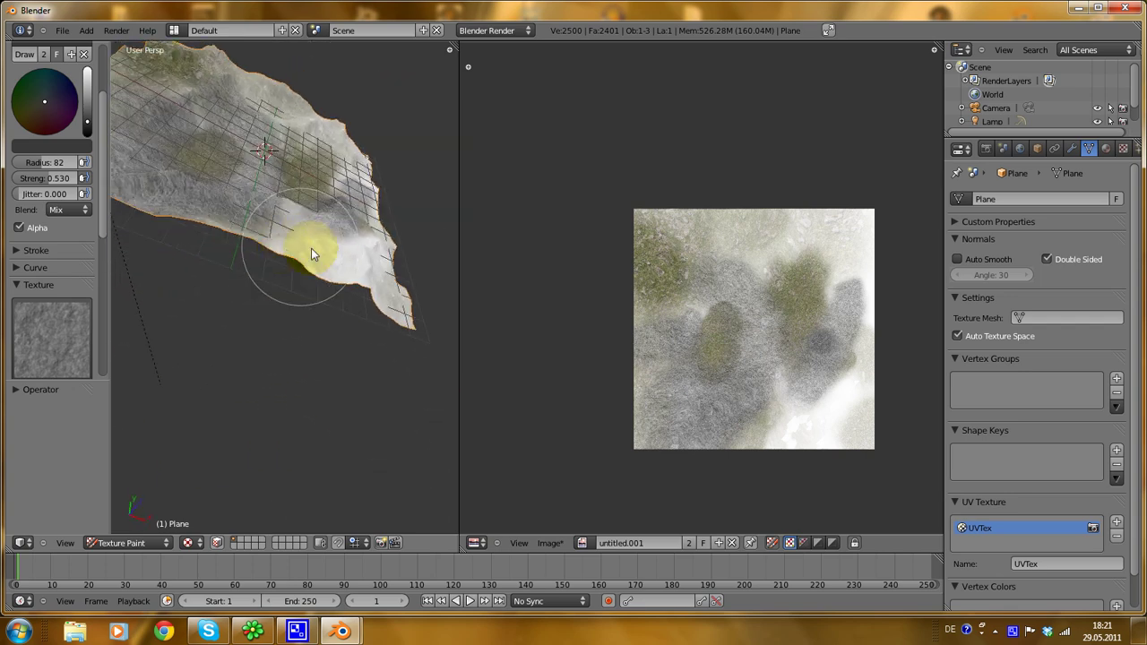
{"action": "left_click_drag", "start_coordinate": [339, 263], "coordinate": [273, 284]}
{"action": "mouse_move", "coordinate": [273, 284]}
{"action": "middle_mouse_down"}
{"action": "mouse_move", "coordinate": [219, 302]}
{"action": "mouse_move", "coordinate": [262, 363]}
{"action": "mouse_move", "coordinate": [296, 372]}
{"action": "middle_mouse_up"}
{"action": "key", "text": "ctrl+z"}
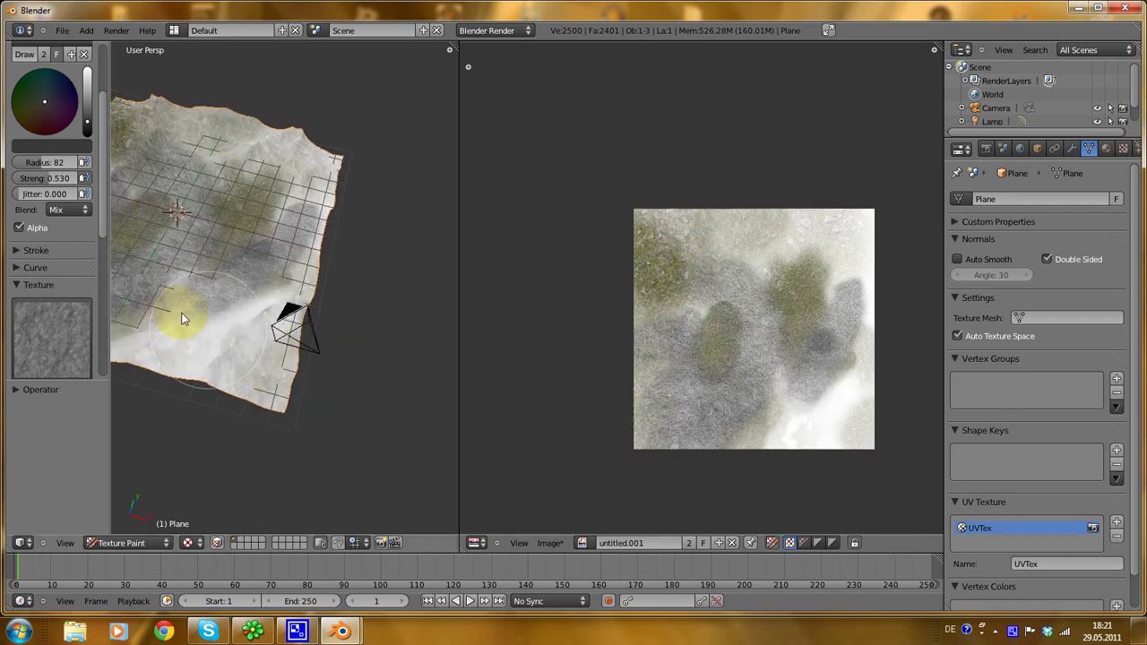
Step: Set the brush color to white and paint rock over the pale bare strip near the mesh's edge
{"action": "left_click_drag", "start_coordinate": [86, 122], "coordinate": [102, 51]}
{"action": "left_click", "coordinate": [288, 330]}
{"action": "middle_click_drag", "start_coordinate": [322, 382], "coordinate": [300, 319]}
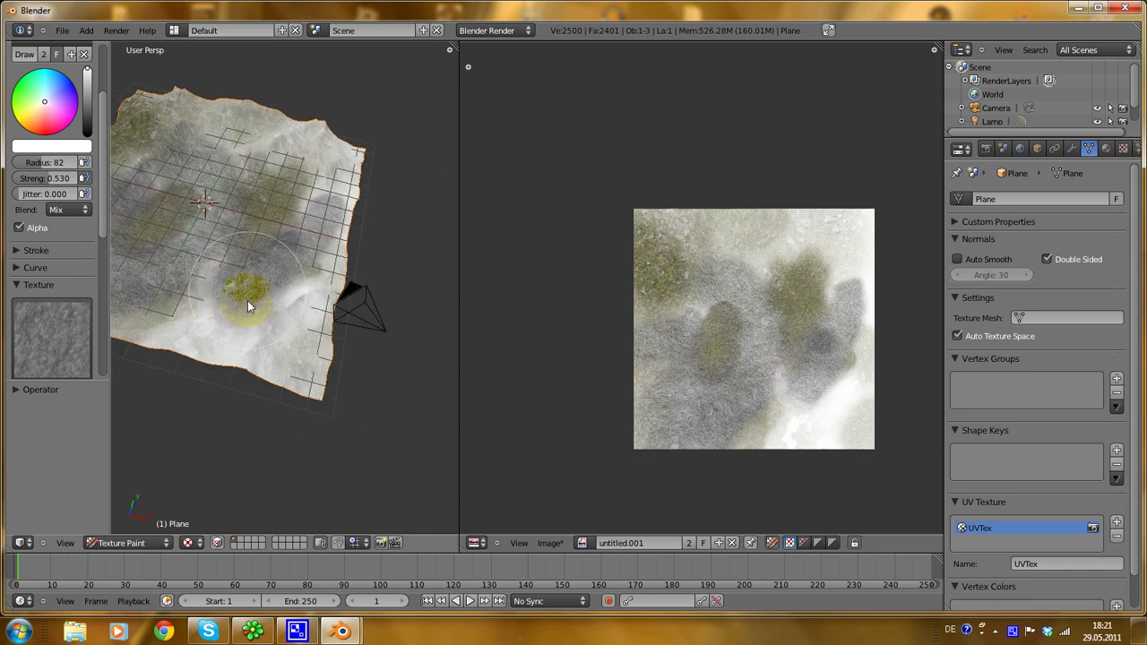
{"action": "left_click_drag", "start_coordinate": [247, 306], "coordinate": [230, 363]}
{"action": "middle_click_drag", "start_coordinate": [229, 365], "coordinate": [242, 416]}
Step: Paint rock along the mesh's far edge, filling the pale areas above and between the grass patches
{"action": "mouse_move", "coordinate": [280, 300]}
{"action": "middle_mouse_down"}
{"action": "mouse_move", "coordinate": [282, 358]}
{"action": "mouse_move", "coordinate": [312, 368]}
{"action": "mouse_move", "coordinate": [300, 350]}
{"action": "middle_mouse_up"}
{"action": "left_click", "coordinate": [300, 344]}
{"action": "middle_click_drag", "start_coordinate": [403, 337], "coordinate": [331, 320], "text": "shift"}
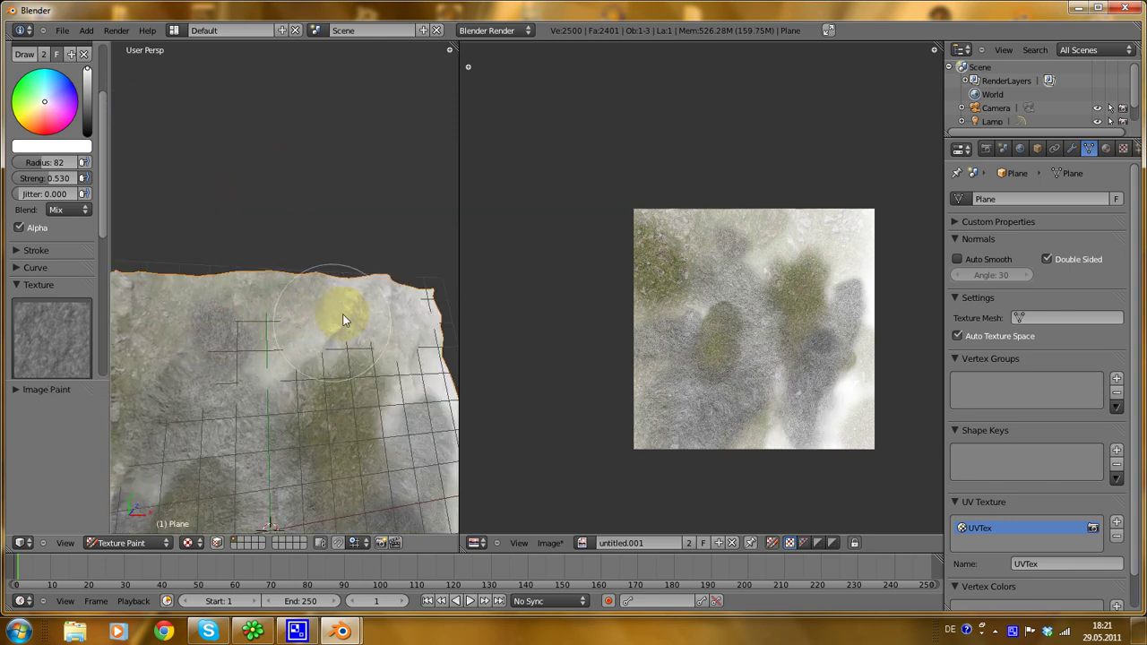
{"action": "mouse_move", "coordinate": [343, 319]}
{"action": "left_mouse_down"}
{"action": "mouse_move", "coordinate": [384, 287]}
{"action": "mouse_move", "coordinate": [321, 374]}
{"action": "left_mouse_up"}
{"action": "mouse_move", "coordinate": [321, 373]}
{"action": "middle_mouse_down"}
{"action": "mouse_move", "coordinate": [340, 366]}
{"action": "mouse_move", "coordinate": [200, 287]}
{"action": "middle_mouse_up"}
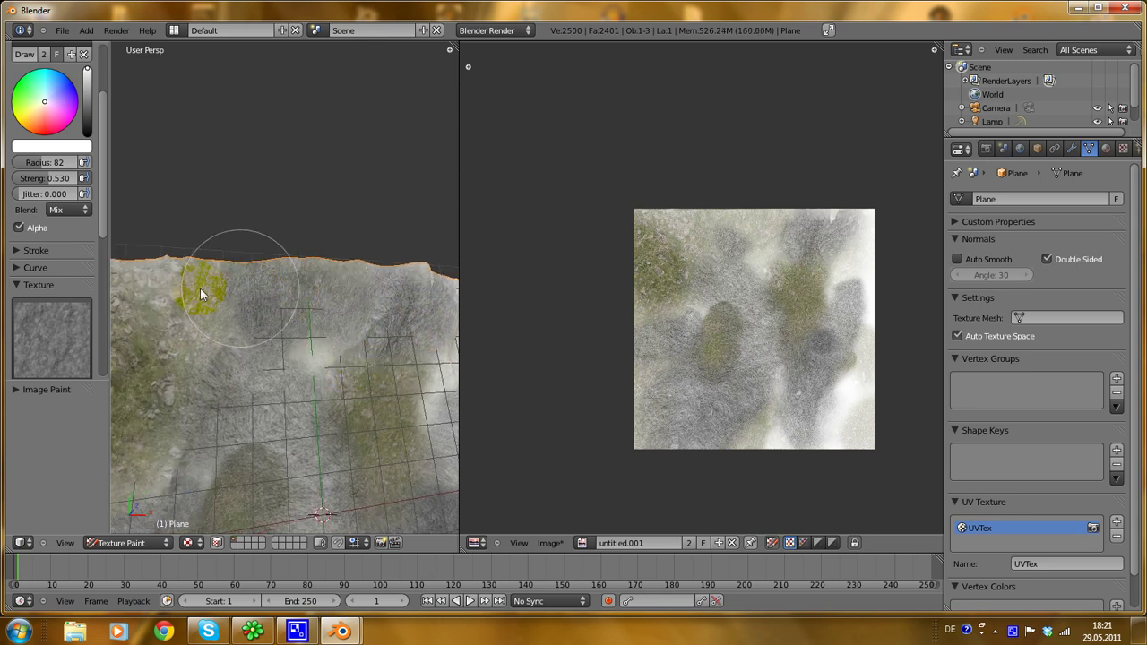
{"action": "mouse_move", "coordinate": [180, 305]}
{"action": "left_mouse_down"}
{"action": "mouse_move", "coordinate": [331, 310]}
{"action": "mouse_move", "coordinate": [363, 357]}
{"action": "left_mouse_up"}
{"action": "middle_click_drag", "start_coordinate": [385, 367], "coordinate": [300, 255], "text": "shift"}
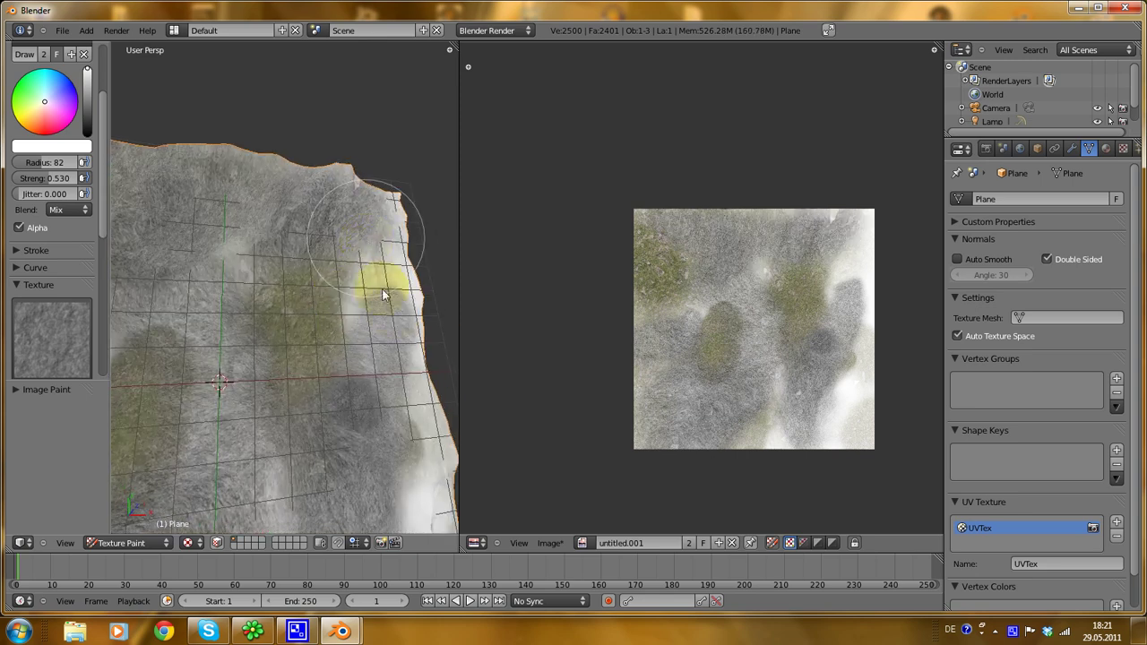
Step: Paint rock over the remaining pale areas along the mesh's side edge and near its front corner
{"action": "left_click_drag", "start_coordinate": [385, 293], "coordinate": [397, 278]}
{"action": "left_click_drag", "start_coordinate": [223, 245], "coordinate": [226, 285]}
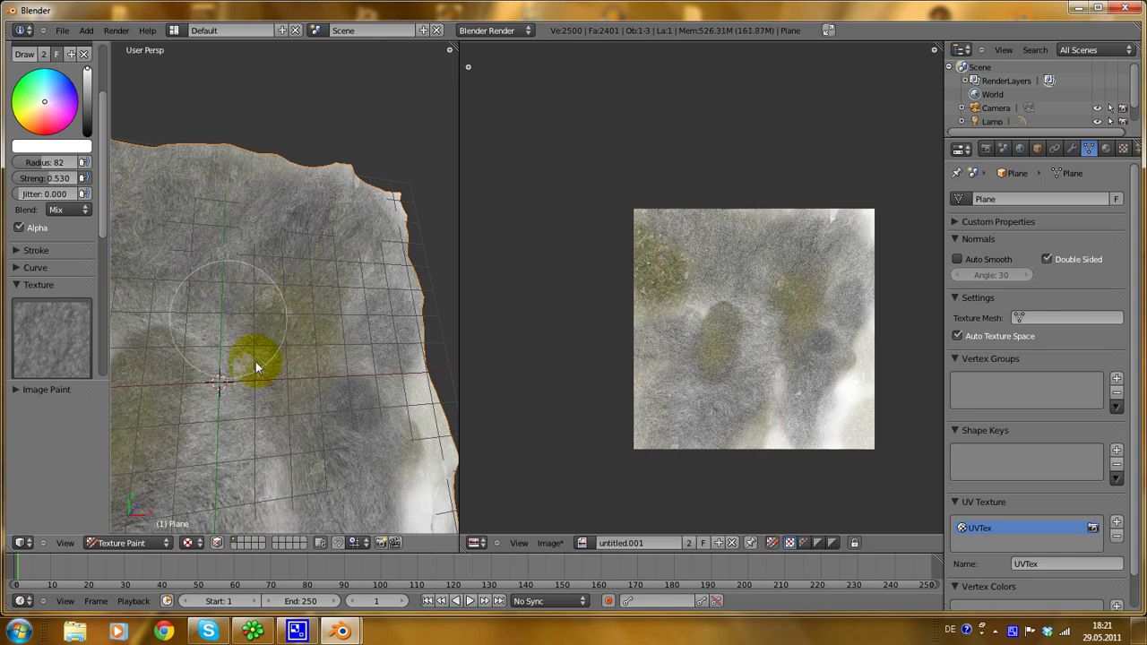
{"action": "middle_click_drag", "start_coordinate": [292, 414], "coordinate": [273, 361], "text": "shift"}
{"action": "scroll", "coordinate": [296, 358], "scroll_direction": "down", "scroll_amount": 2}
{"action": "mouse_move", "coordinate": [357, 339]}
{"action": "left_mouse_down"}
{"action": "mouse_move", "coordinate": [379, 396]}
{"action": "mouse_move", "coordinate": [319, 482]}
{"action": "mouse_move", "coordinate": [263, 459]}
{"action": "left_mouse_up"}
{"action": "mouse_move", "coordinate": [273, 391]}
{"action": "left_mouse_down"}
{"action": "mouse_move", "coordinate": [359, 371]}
{"action": "mouse_move", "coordinate": [358, 395]}
{"action": "left_mouse_up"}
Step: Fill the small white gap near the front corner with rock and check the coverage of the whole mesh
{"action": "mouse_move", "coordinate": [358, 394]}
{"action": "middle_mouse_down"}
{"action": "mouse_move", "coordinate": [276, 397]}
{"action": "mouse_move", "coordinate": [281, 377]}
{"action": "middle_mouse_up"}
{"action": "scroll", "coordinate": [296, 394], "scroll_direction": "up", "scroll_amount": 4}
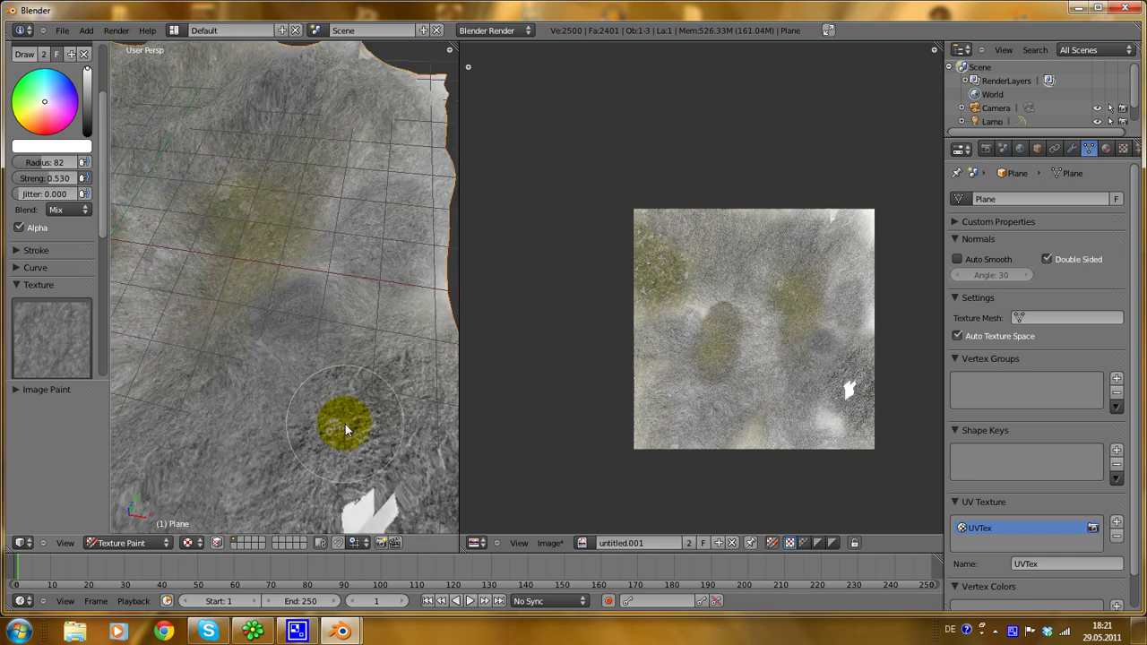
{"action": "middle_click_drag", "start_coordinate": [345, 426], "coordinate": [248, 355]}
{"action": "mouse_move", "coordinate": [248, 355]}
{"action": "left_mouse_down"}
{"action": "mouse_move", "coordinate": [196, 374]}
{"action": "mouse_move", "coordinate": [154, 414]}
{"action": "left_mouse_up"}
{"action": "middle_click_drag", "start_coordinate": [154, 414], "coordinate": [312, 345]}
{"action": "mouse_move", "coordinate": [168, 401]}
{"action": "middle_mouse_down"}
{"action": "mouse_move", "coordinate": [258, 375]}
{"action": "mouse_move", "coordinate": [294, 341]}
{"action": "middle_mouse_up"}
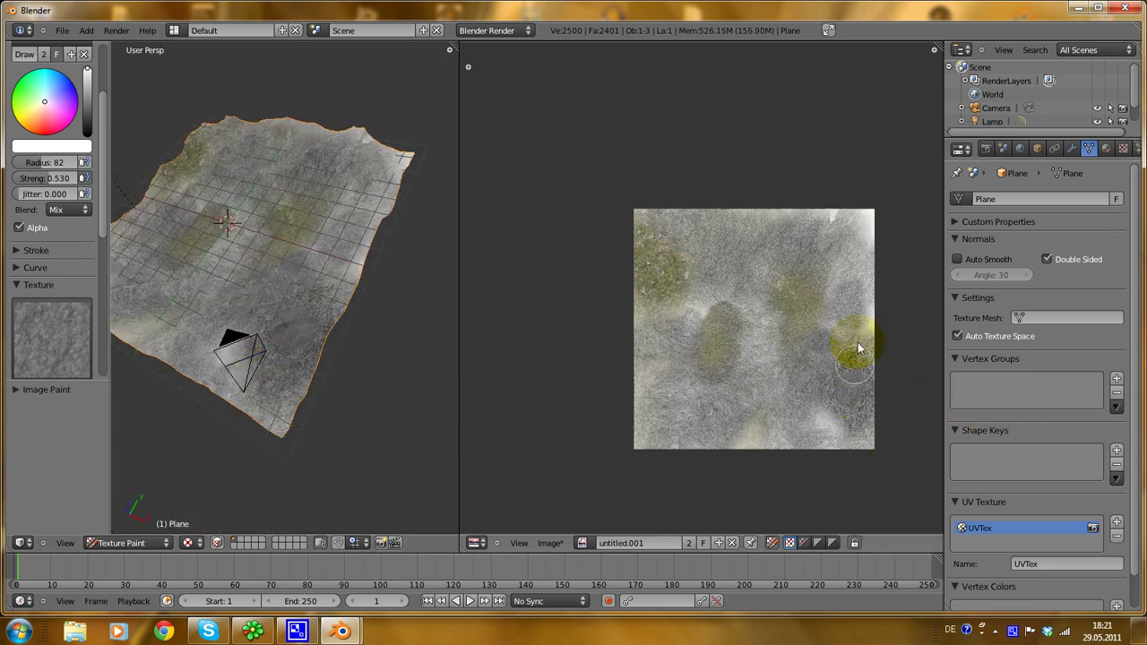
{"action": "scroll", "coordinate": [374, 407], "scroll_direction": "down", "scroll_amount": 3}
{"action": "scroll", "coordinate": [284, 391], "scroll_direction": "up", "scroll_amount": 5}
{"action": "middle_click_drag", "start_coordinate": [269, 383], "coordinate": [301, 408]}
{"action": "scroll", "coordinate": [301, 401], "scroll_direction": "down", "scroll_amount": 2}
{"action": "scroll", "coordinate": [291, 386], "scroll_direction": "down", "scroll_amount": 1}
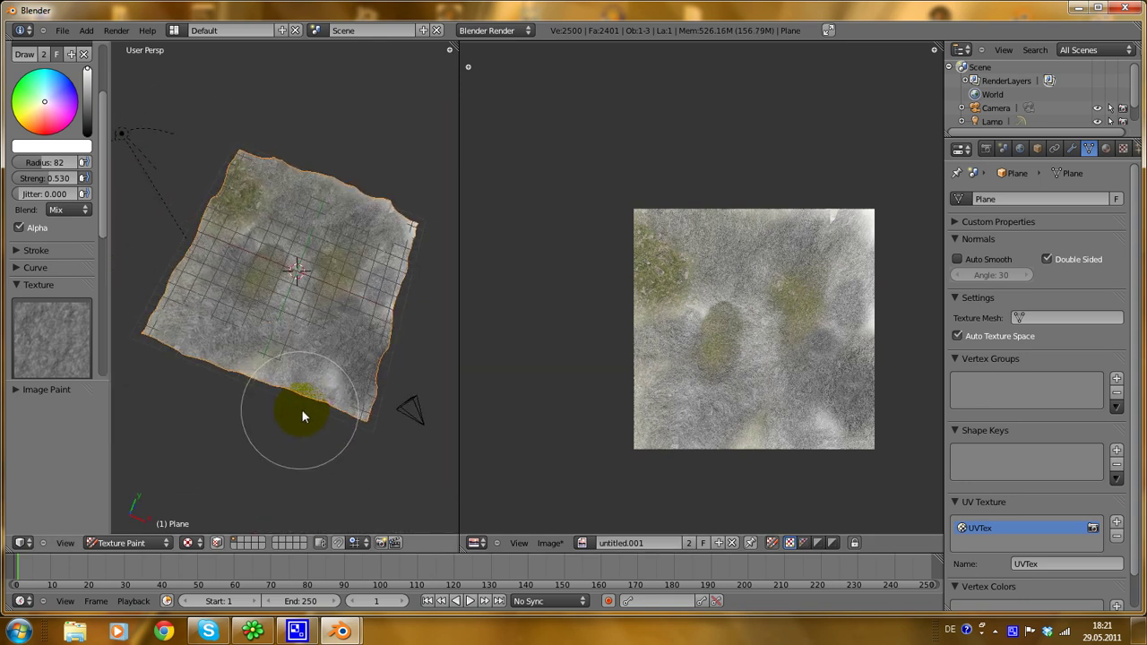
Step: Replace the brush texture's image with Grass0157_2_S.jpg from the Nature folder
{"action": "left_click", "coordinate": [1123, 150]}
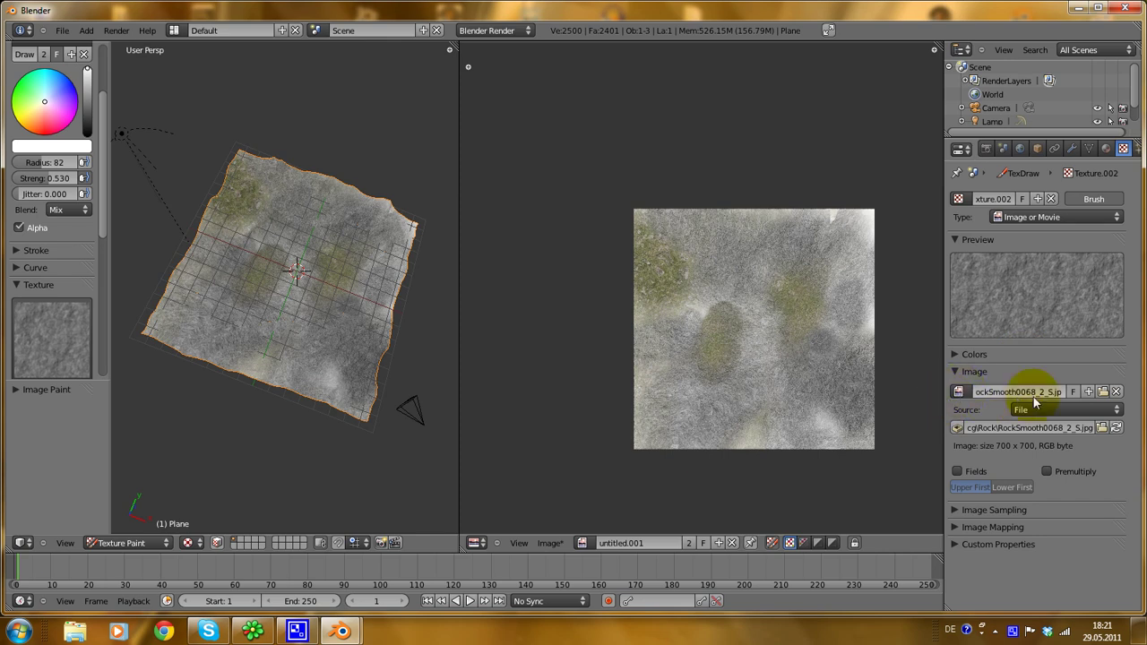
{"action": "left_click", "coordinate": [1097, 386]}
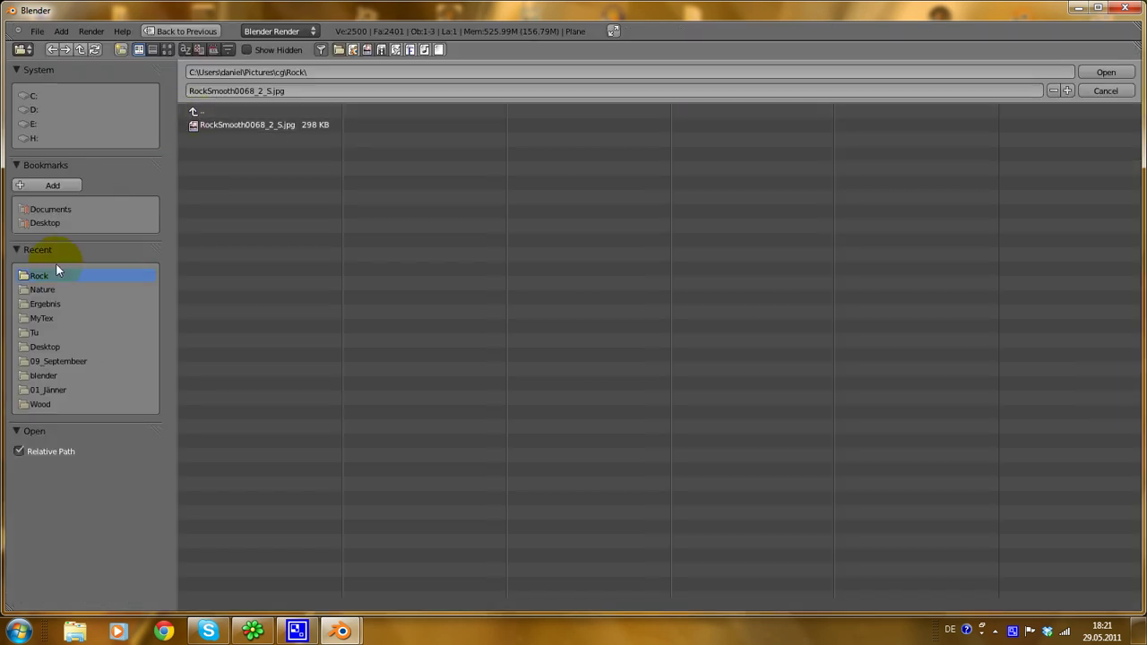
{"action": "left_click", "coordinate": [36, 289]}
{"action": "left_click", "coordinate": [232, 140]}
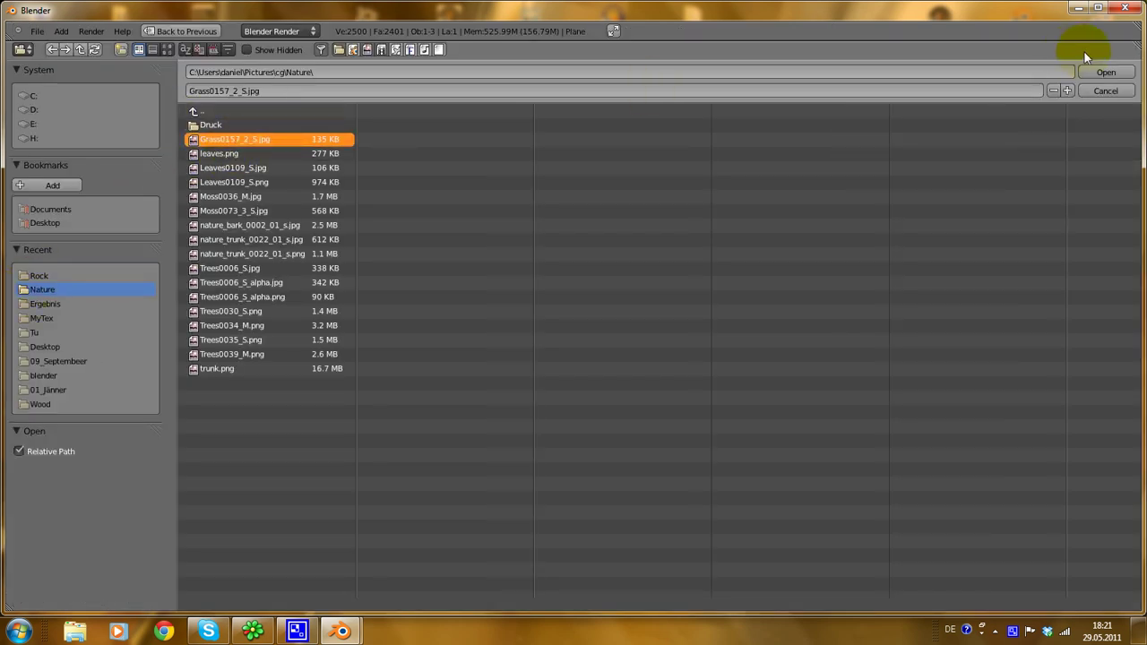
{"action": "left_click", "coordinate": [1092, 74]}
Step: Paint scattered grass patches between the rock areas and along the mesh's edges
{"action": "scroll", "coordinate": [248, 259], "scroll_direction": "up", "scroll_amount": 6}
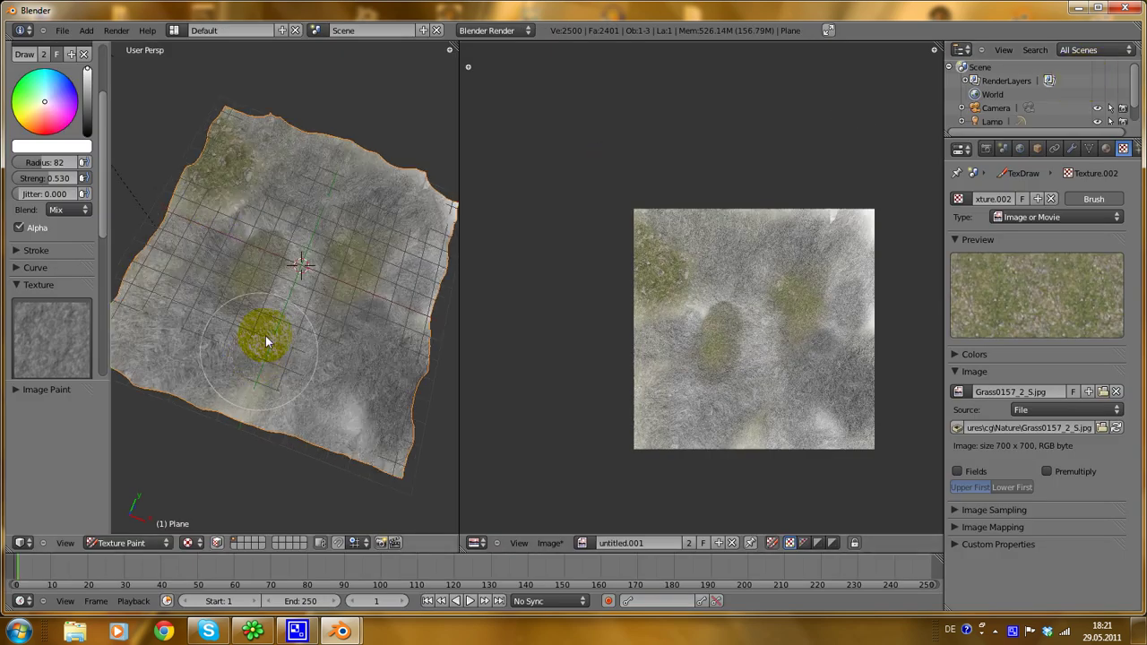
{"action": "middle_click_drag", "start_coordinate": [308, 344], "coordinate": [298, 319]}
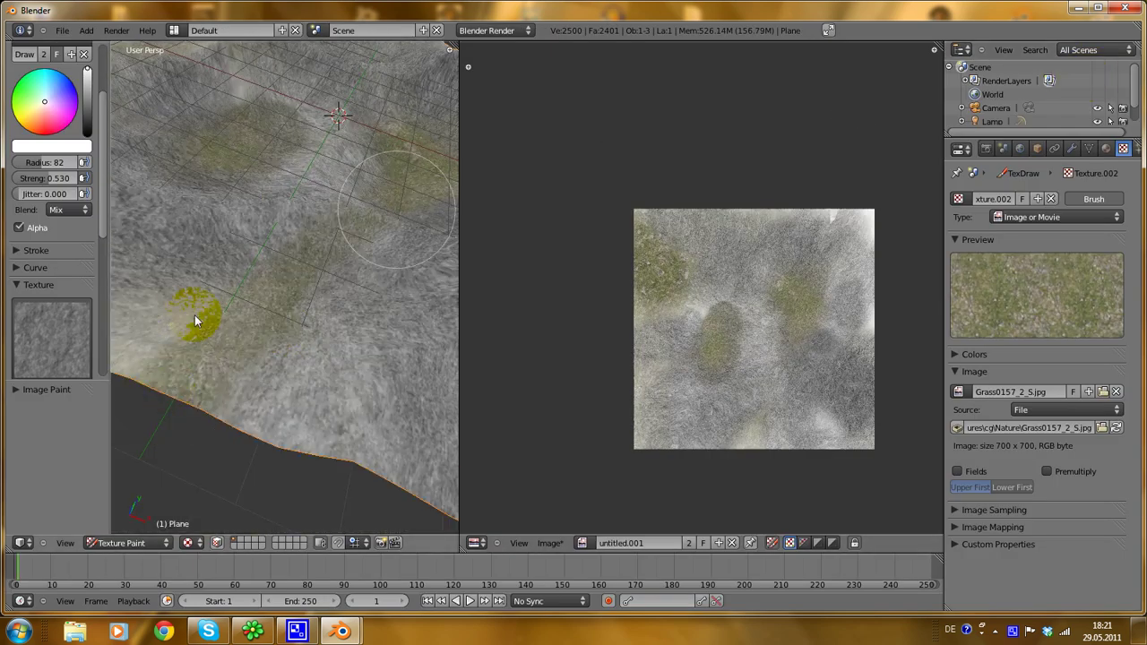
{"action": "scroll", "coordinate": [259, 328], "scroll_direction": "down", "scroll_amount": 4}
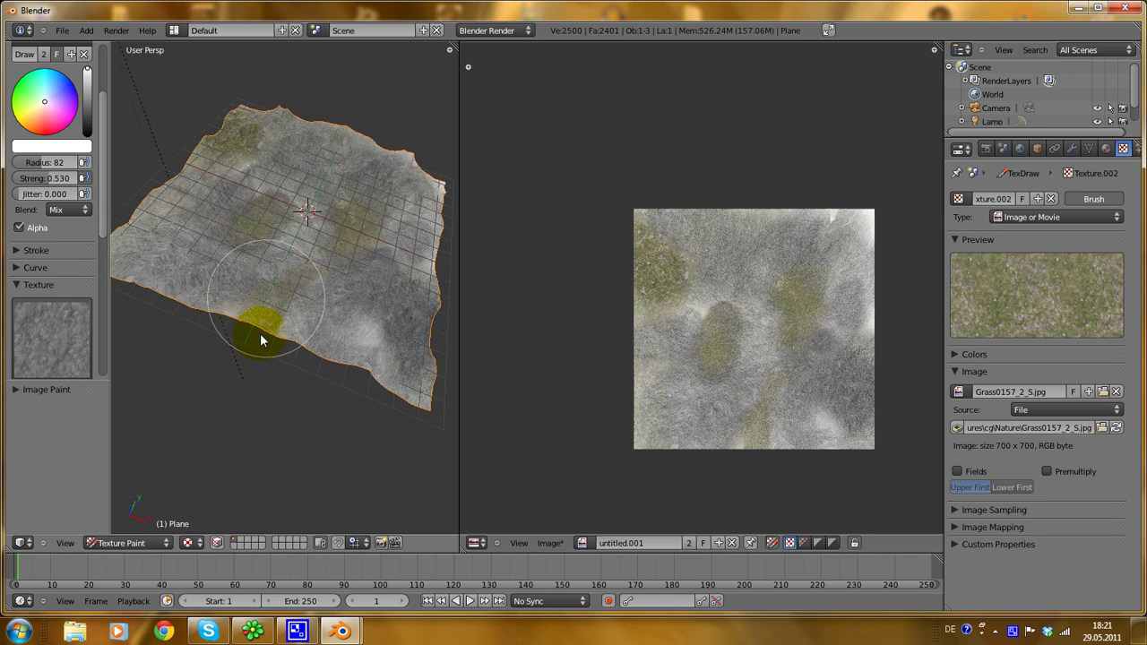
{"action": "scroll", "coordinate": [310, 256], "scroll_direction": "up", "scroll_amount": 4}
{"action": "mouse_move", "coordinate": [310, 257]}
{"action": "middle_mouse_down"}
{"action": "mouse_move", "coordinate": [308, 324]}
{"action": "mouse_move", "coordinate": [292, 264]}
{"action": "mouse_move", "coordinate": [373, 297]}
{"action": "mouse_move", "coordinate": [330, 308]}
{"action": "mouse_move", "coordinate": [313, 290]}
{"action": "middle_mouse_up"}
{"action": "mouse_move", "coordinate": [301, 348]}
{"action": "middle_mouse_down"}
{"action": "mouse_move", "coordinate": [363, 190]}
{"action": "mouse_move", "coordinate": [349, 156]}
{"action": "mouse_move", "coordinate": [358, 243]}
{"action": "mouse_move", "coordinate": [317, 281]}
{"action": "middle_mouse_up"}
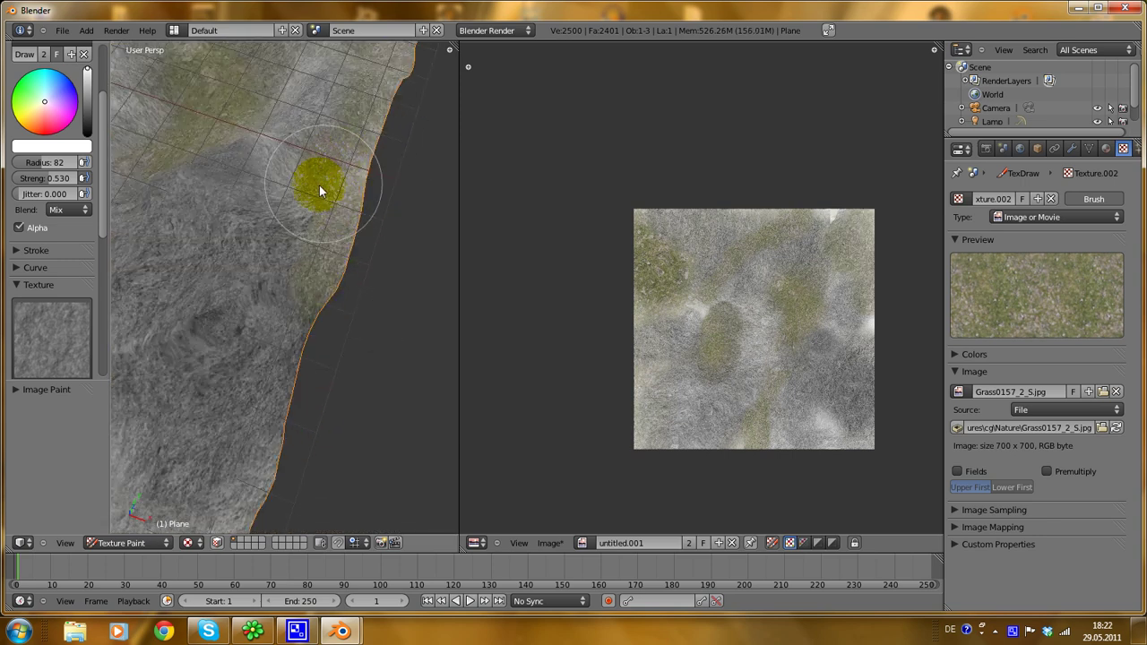
{"action": "mouse_move", "coordinate": [320, 187]}
{"action": "middle_mouse_down"}
{"action": "mouse_move", "coordinate": [356, 186]}
{"action": "mouse_move", "coordinate": [357, 228]}
{"action": "middle_mouse_up"}
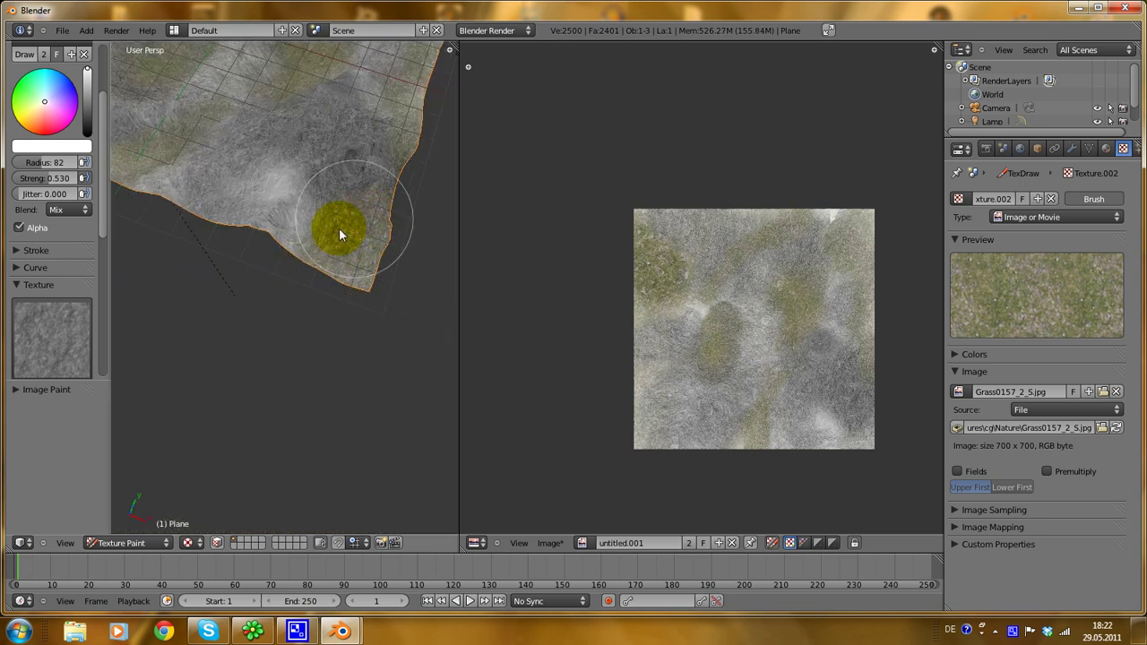
{"action": "mouse_move", "coordinate": [214, 195]}
{"action": "middle_mouse_down"}
{"action": "mouse_move", "coordinate": [186, 279]}
{"action": "mouse_move", "coordinate": [210, 292]}
{"action": "mouse_move", "coordinate": [220, 332]}
{"action": "mouse_move", "coordinate": [199, 337]}
{"action": "mouse_move", "coordinate": [182, 292]}
{"action": "mouse_move", "coordinate": [256, 361]}
{"action": "middle_mouse_up"}
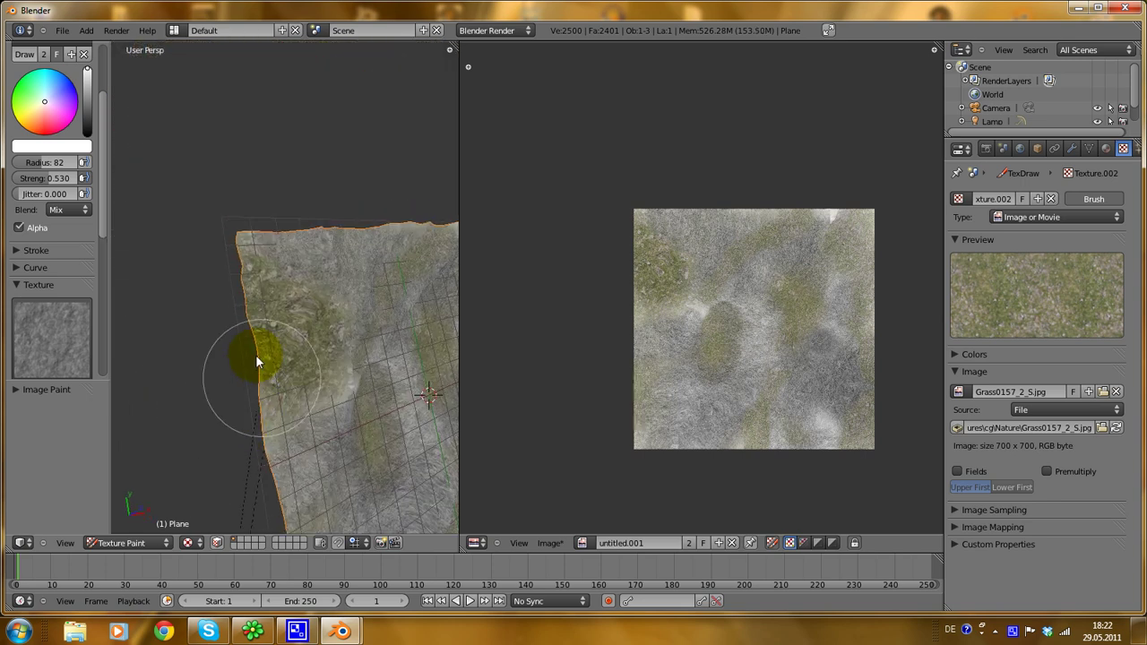
{"action": "mouse_move", "coordinate": [338, 286]}
{"action": "middle_mouse_down"}
{"action": "mouse_move", "coordinate": [179, 219]}
{"action": "mouse_move", "coordinate": [299, 367]}
{"action": "mouse_move", "coordinate": [325, 425]}
{"action": "mouse_move", "coordinate": [292, 418]}
{"action": "mouse_move", "coordinate": [253, 440]}
{"action": "middle_mouse_up"}
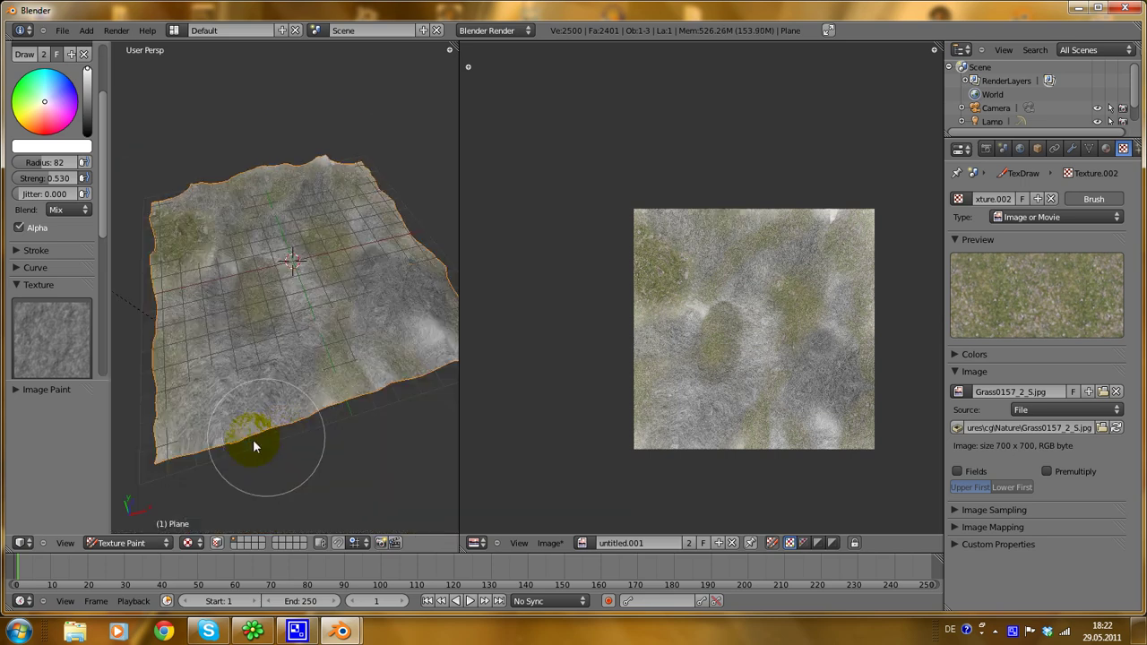
{"action": "scroll", "coordinate": [266, 446], "scroll_direction": "down", "scroll_amount": 5}
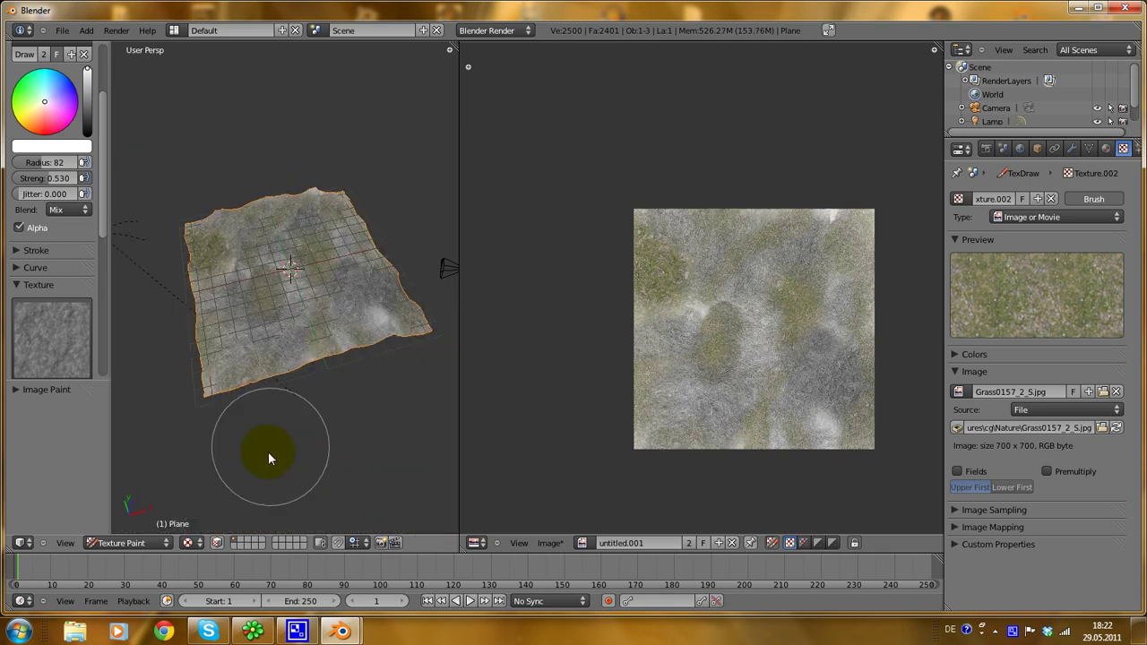
Step: Return to Object Mode, select the lamp and hide the tool shelf
{"action": "left_click", "coordinate": [130, 543]}
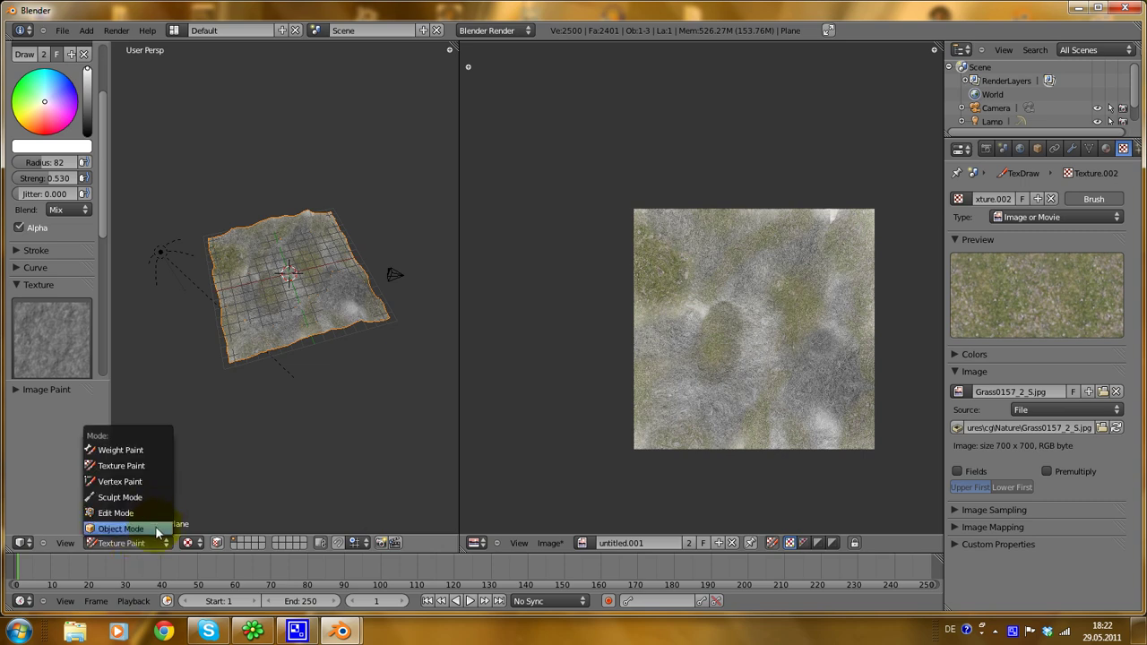
{"action": "left_click", "coordinate": [155, 526]}
{"action": "right_click", "coordinate": [161, 252]}
{"action": "key", "text": "g"}
{"action": "right_click", "coordinate": [245, 296]}
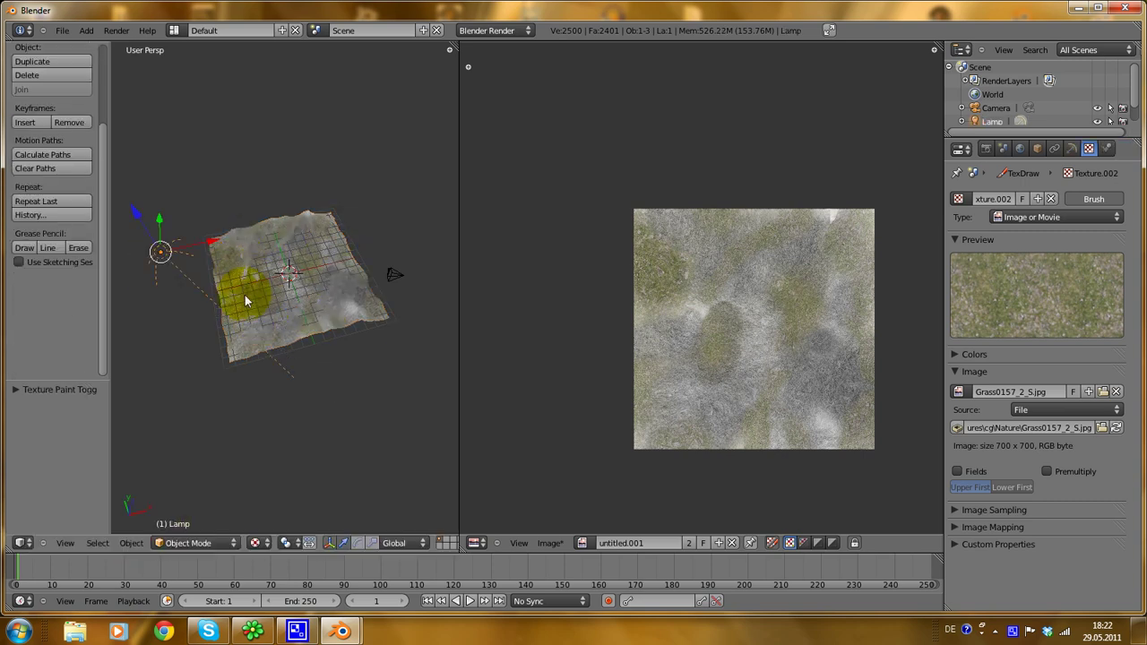
{"action": "scroll", "coordinate": [270, 324], "scroll_direction": "up", "scroll_amount": 8}
{"action": "scroll", "coordinate": [305, 312], "scroll_direction": "down", "scroll_amount": 4}
{"action": "middle_click_drag", "start_coordinate": [336, 300], "coordinate": [300, 293]}
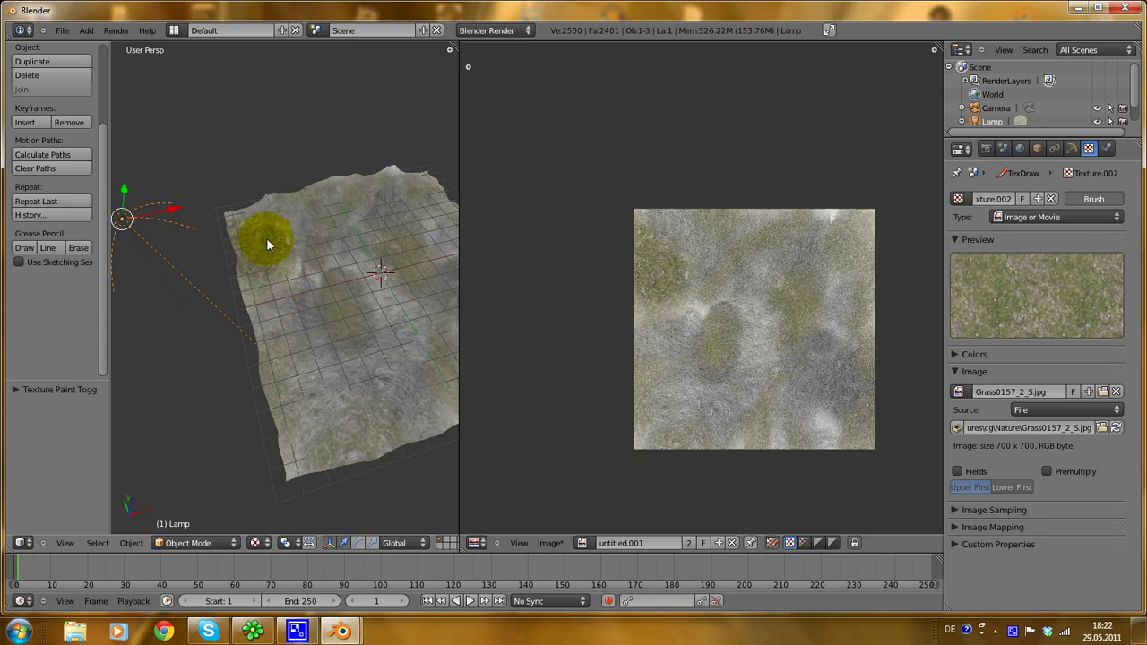
{"action": "scroll", "coordinate": [267, 217], "scroll_direction": "down", "scroll_amount": 4}
{"action": "key", "text": "t"}
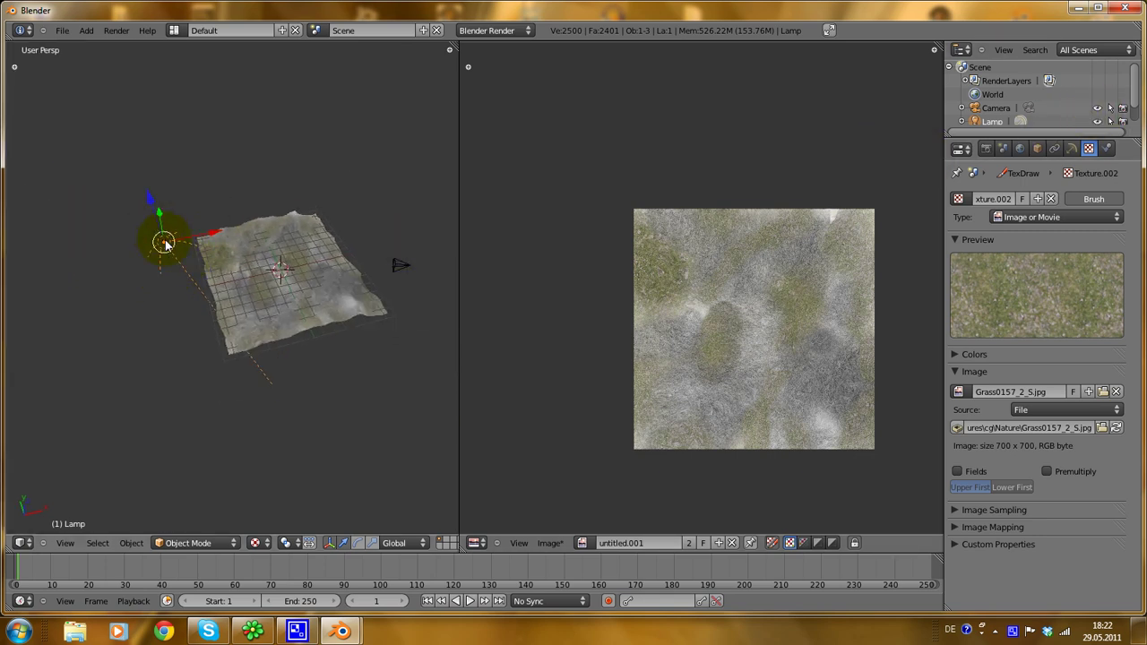
Step: Change the lamp type to Sun and rotate it so its light falls at a low angle across the mesh
{"action": "left_click", "coordinate": [1072, 148]}
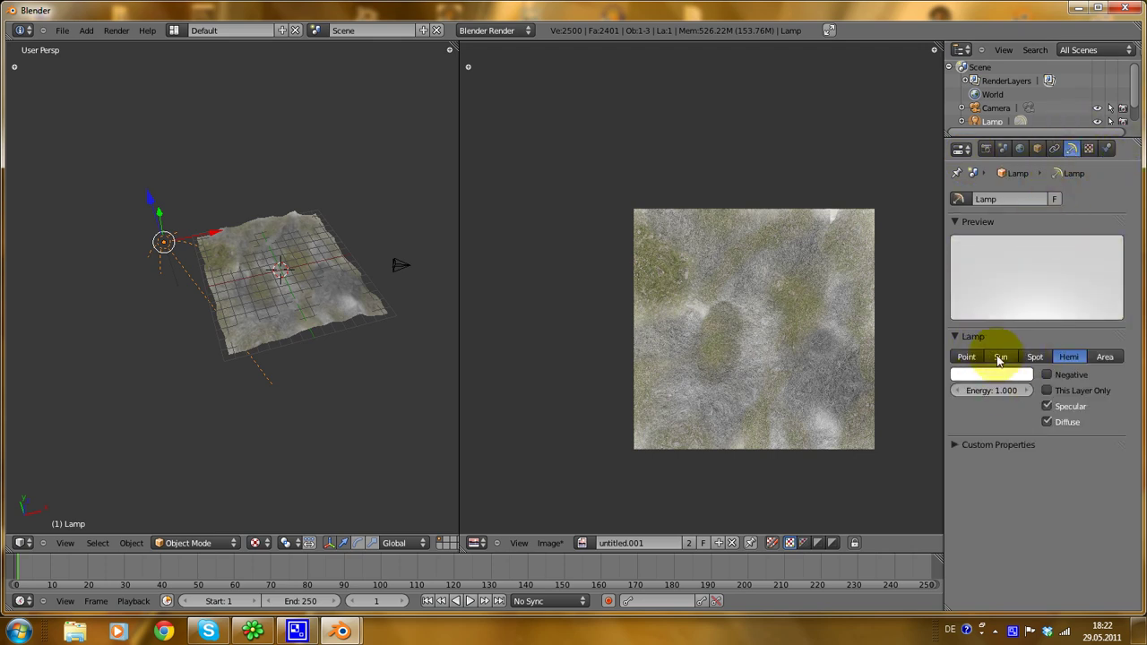
{"action": "left_click", "coordinate": [1001, 357]}
{"action": "scroll", "coordinate": [304, 348], "scroll_direction": "up", "scroll_amount": 2}
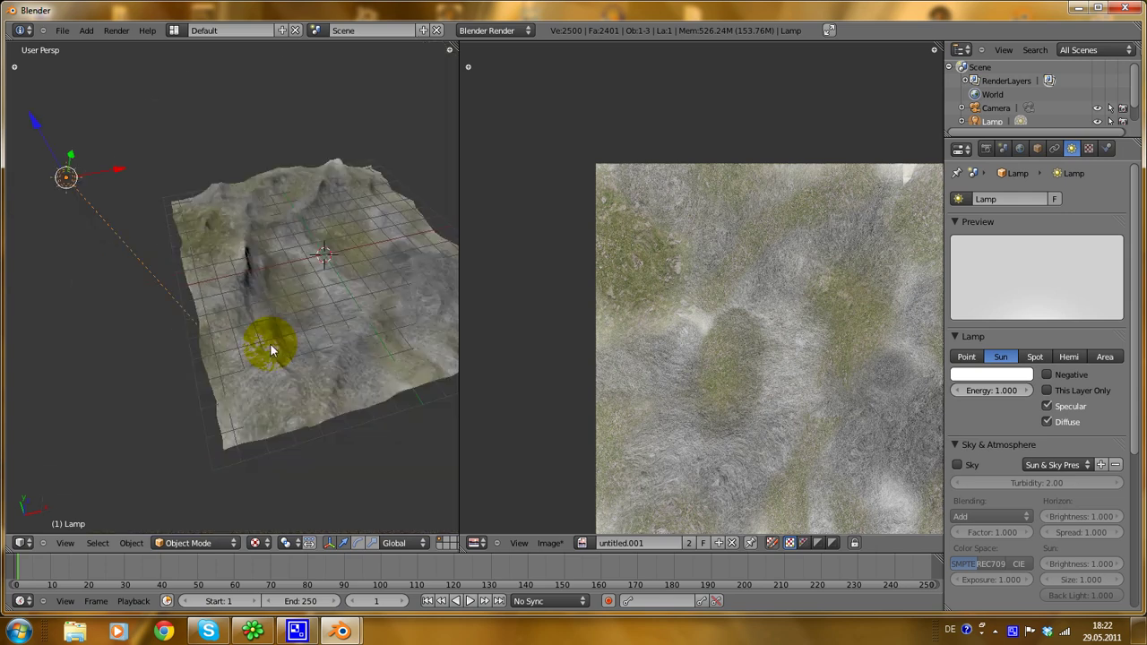
{"action": "key", "text": "r"}
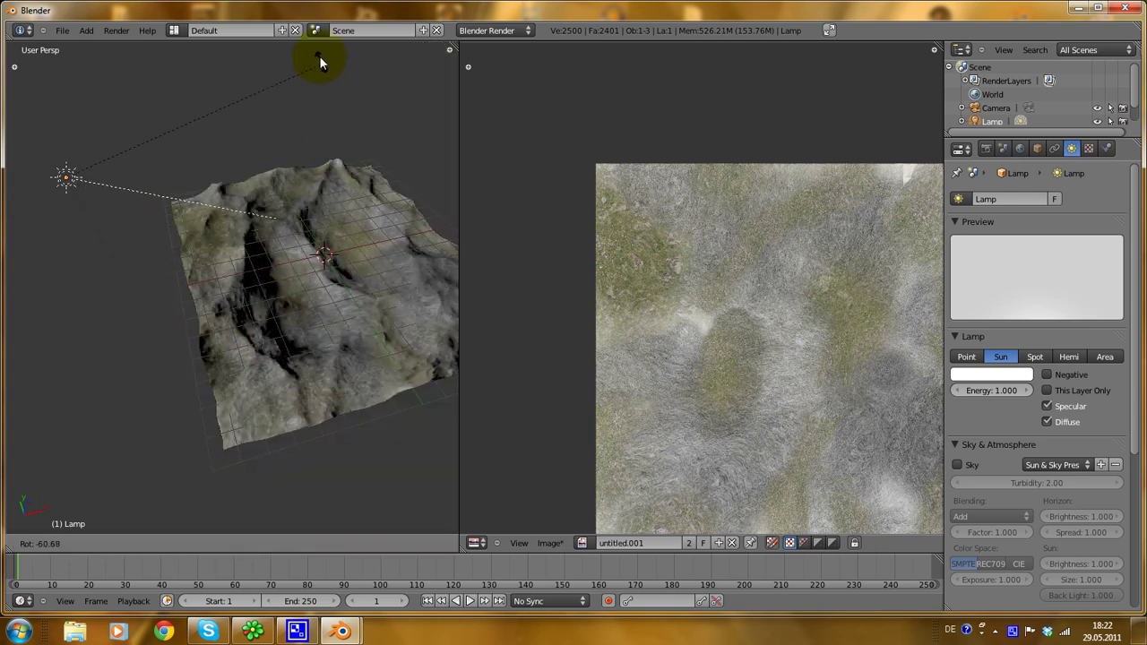
{"action": "left_click", "coordinate": [287, 229]}
{"action": "scroll", "coordinate": [283, 254], "scroll_direction": "up", "scroll_amount": 5}
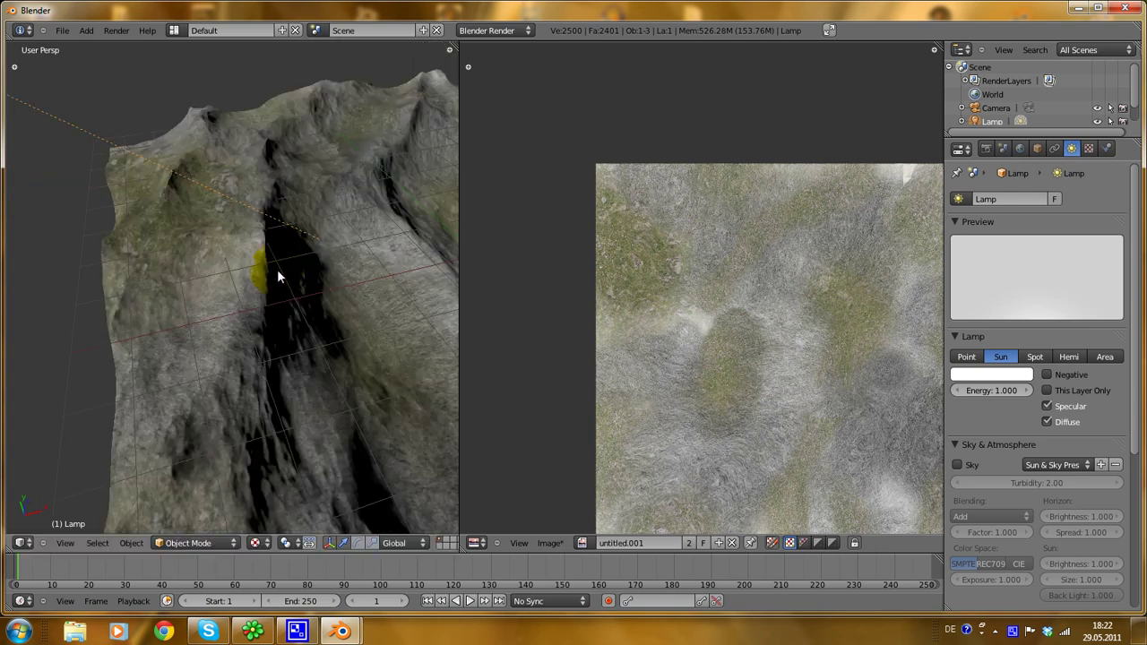
{"action": "scroll", "coordinate": [277, 268], "scroll_direction": "down", "scroll_amount": 5}
Step: Add a Hemi lamp at the 3D cursor and lower its energy to 0.090
{"action": "key", "text": "shift+a"}
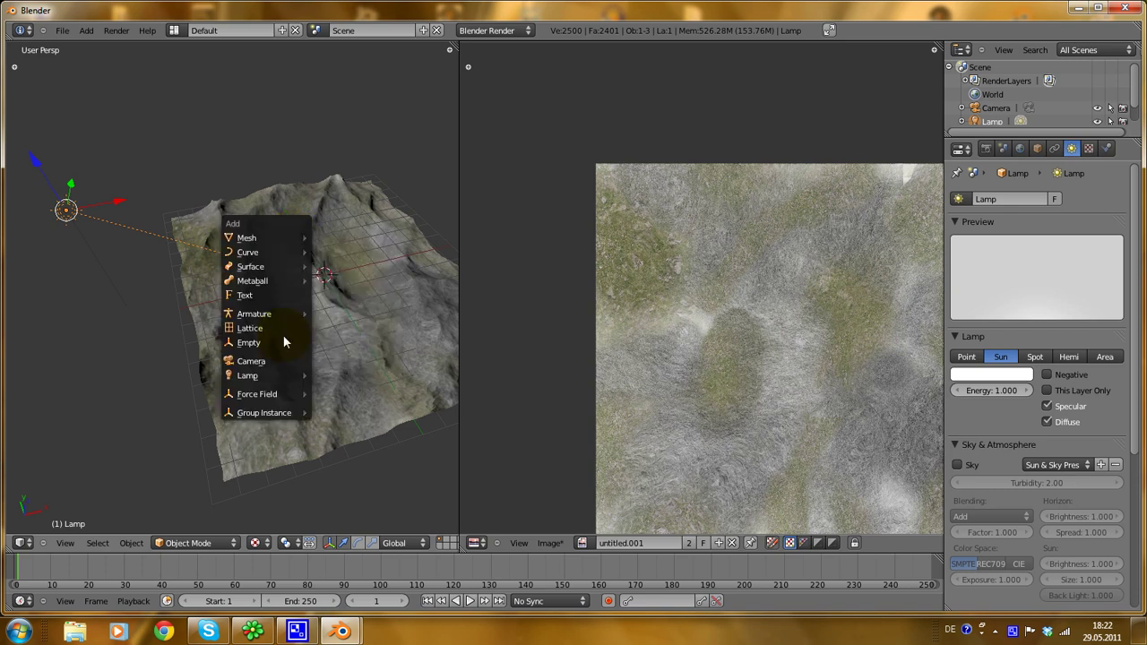
{"action": "mouse_move", "coordinate": [277, 382]}
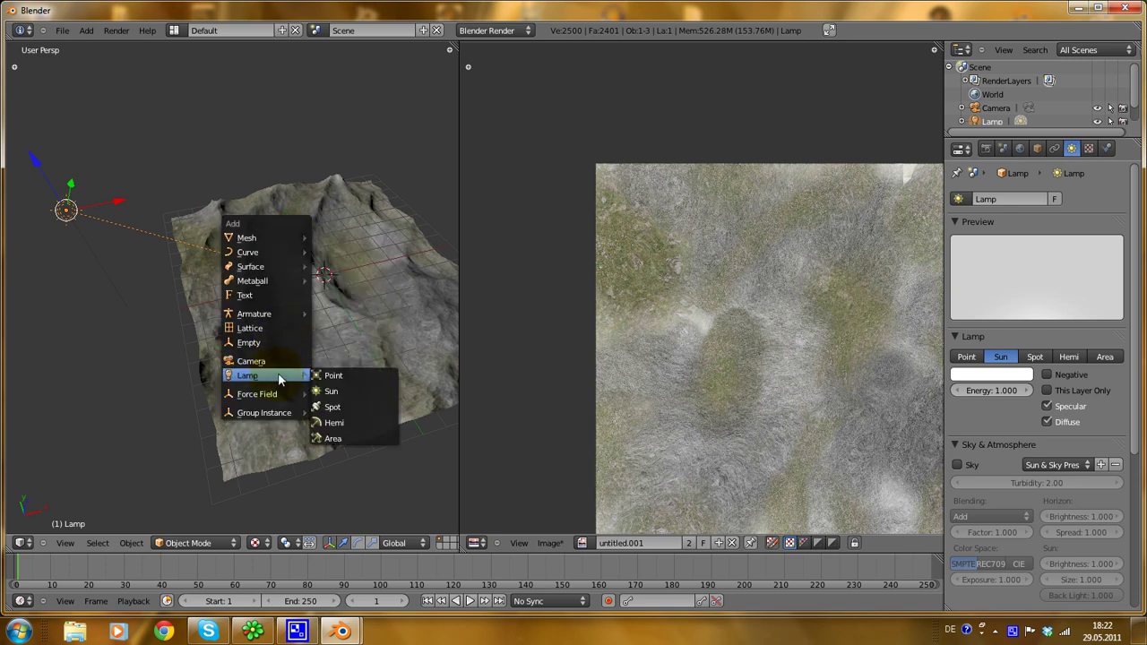
{"action": "left_click", "coordinate": [349, 425]}
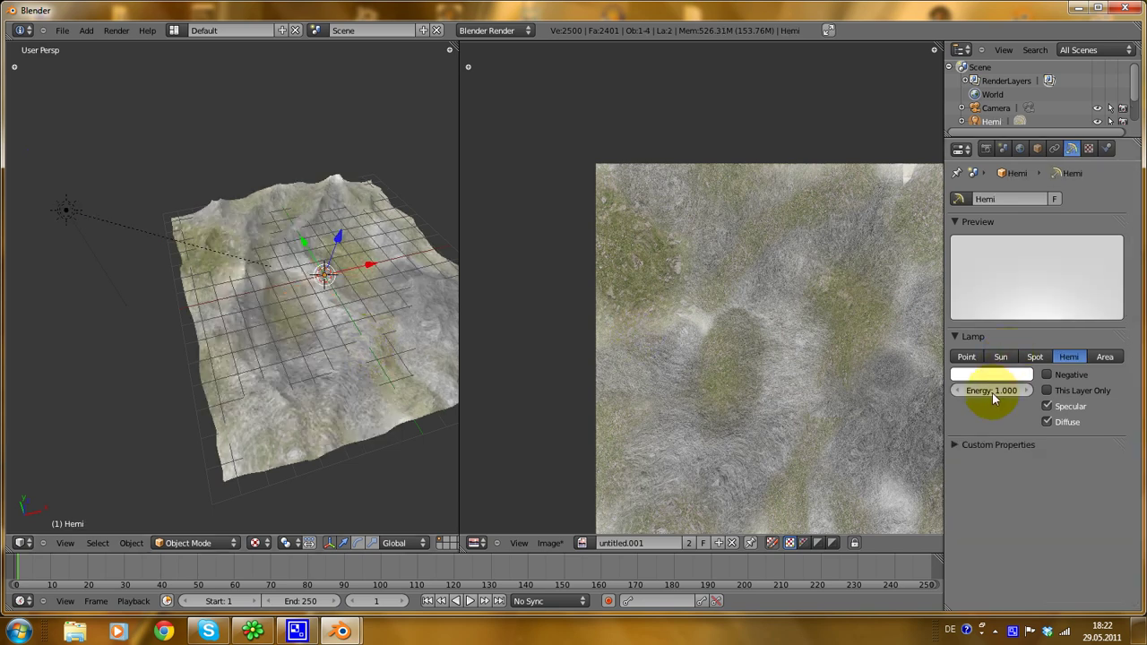
{"action": "left_click_drag", "start_coordinate": [992, 392], "coordinate": [911, 400]}
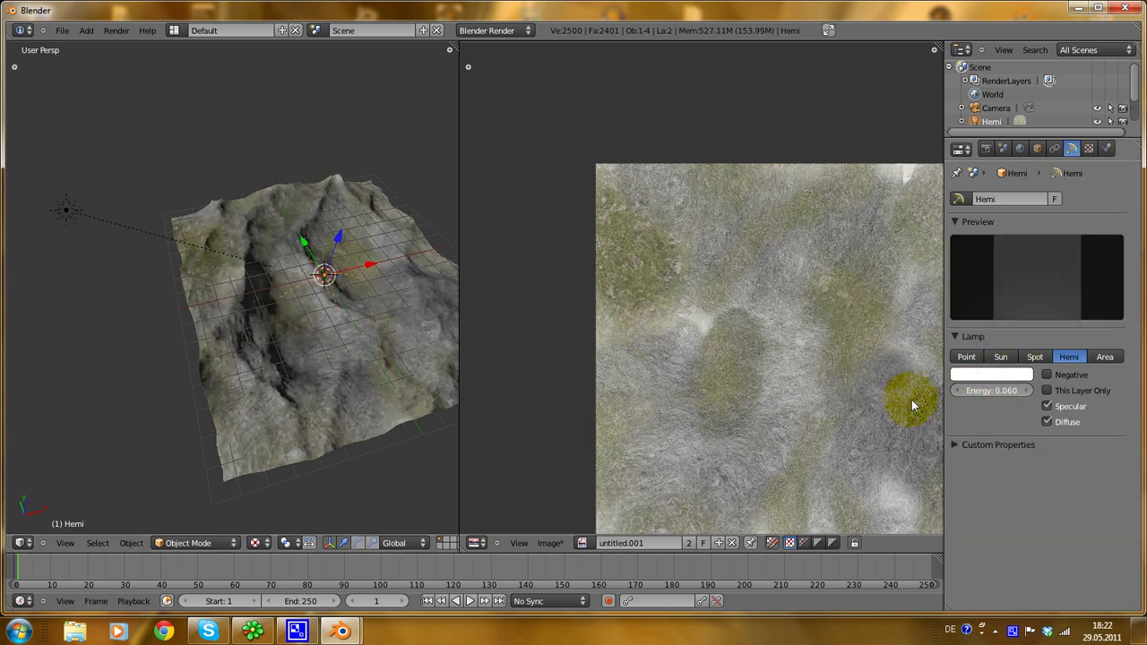
{"action": "scroll", "coordinate": [283, 248], "scroll_direction": "up", "scroll_amount": 4}
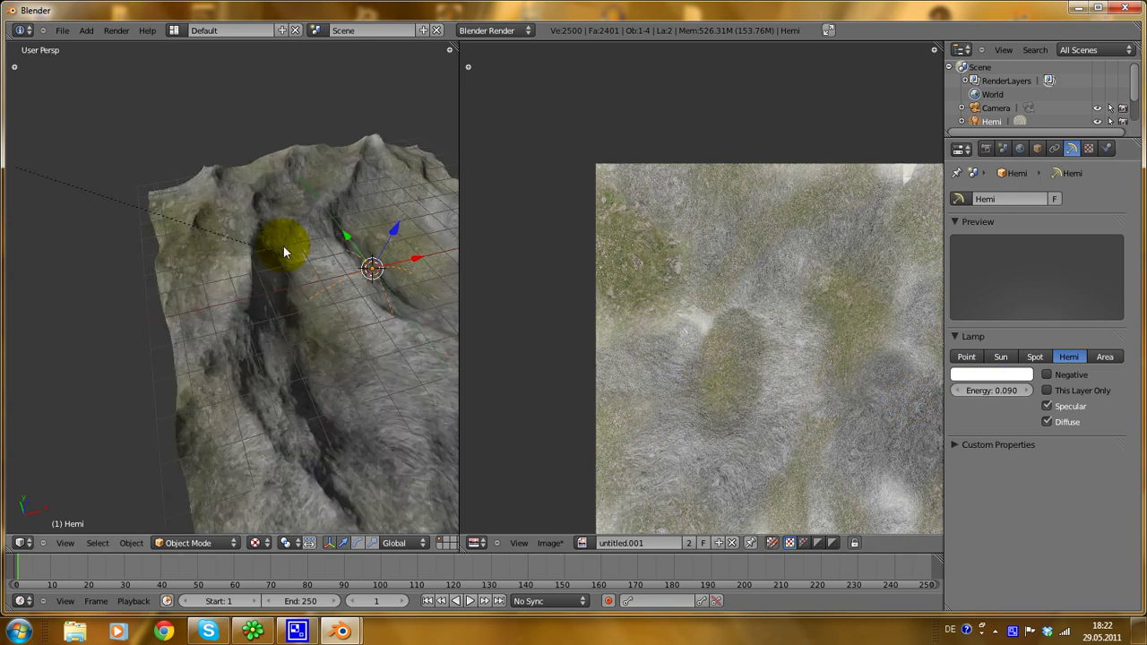
Step: Select the plane mesh and inspect its relief shading from several angles and distances
{"action": "middle_click_drag", "start_coordinate": [219, 297], "coordinate": [213, 405]}
{"action": "scroll", "coordinate": [379, 309], "scroll_direction": "down", "scroll_amount": 6}
{"action": "scroll", "coordinate": [379, 309], "scroll_direction": "up", "scroll_amount": 4}
{"action": "right_click", "coordinate": [250, 315]}
{"action": "scroll", "coordinate": [250, 316], "scroll_direction": "down", "scroll_amount": 4}
{"action": "scroll", "coordinate": [225, 309], "scroll_direction": "up", "scroll_amount": 5}
{"action": "scroll", "coordinate": [161, 448], "scroll_direction": "down", "scroll_amount": 6}
{"action": "scroll", "coordinate": [363, 353], "scroll_direction": "up", "scroll_amount": 2}
{"action": "scroll", "coordinate": [292, 381], "scroll_direction": "up", "scroll_amount": 2}
{"action": "scroll", "coordinate": [220, 369], "scroll_direction": "up", "scroll_amount": 2}
{"action": "scroll", "coordinate": [244, 331], "scroll_direction": "down", "scroll_amount": 6}
{"action": "scroll", "coordinate": [242, 349], "scroll_direction": "up", "scroll_amount": 5}
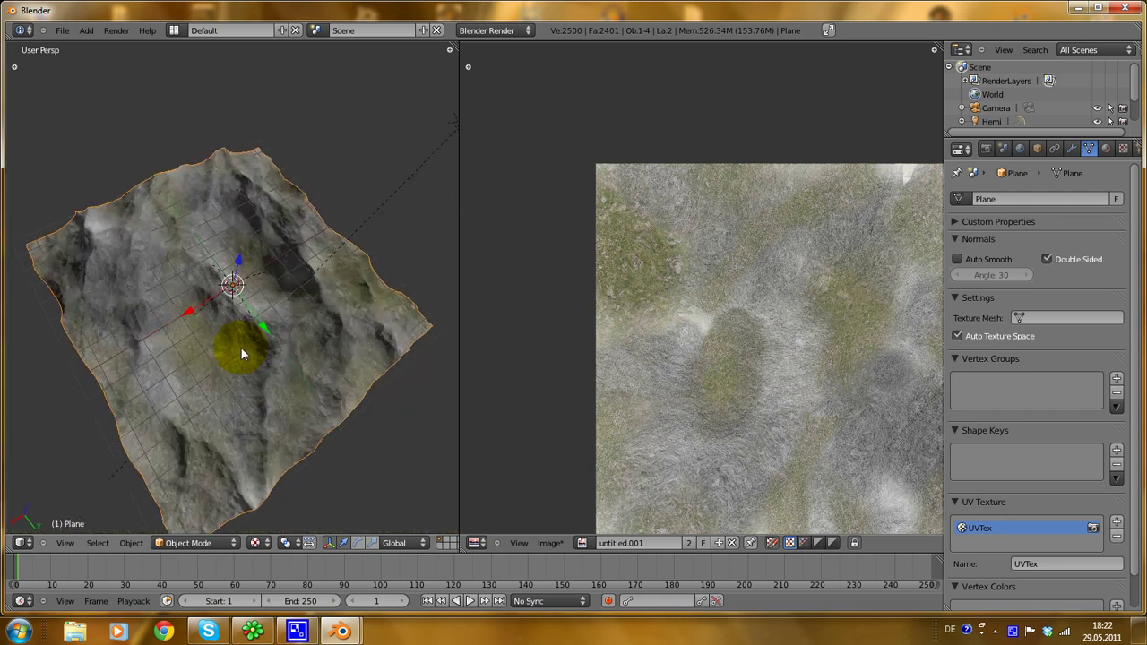
{"action": "middle_click_drag", "start_coordinate": [243, 328], "coordinate": [271, 334]}
Step: Preview the mesh in the game engine and exit back to the normal viewport
{"action": "key", "text": "p"}
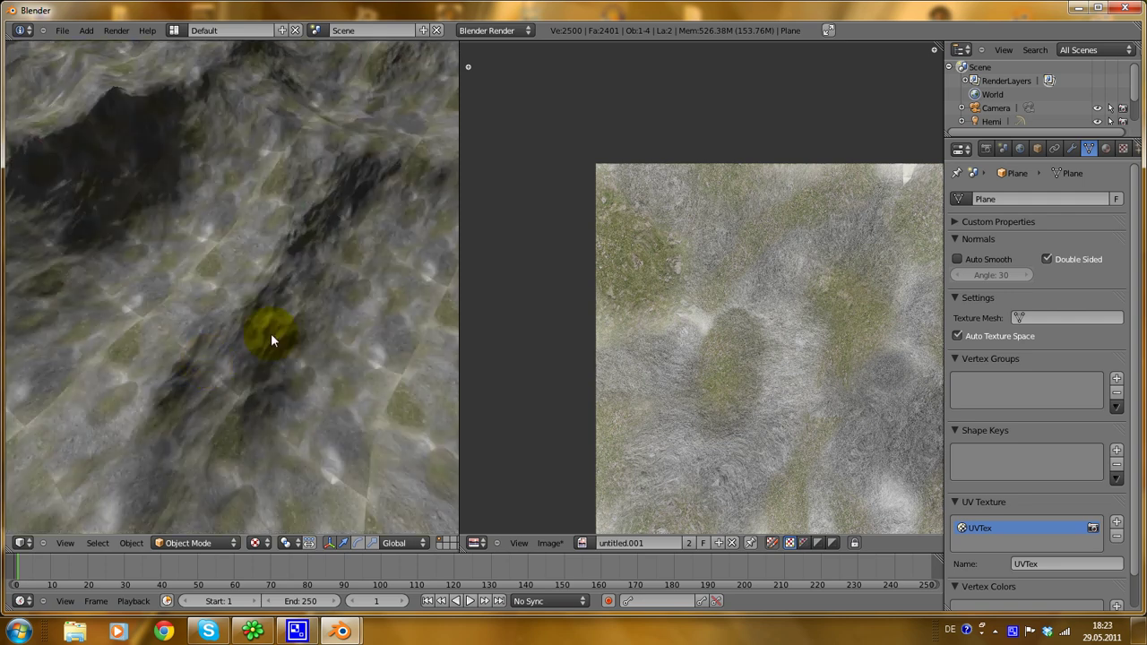
{"action": "key", "text": "Escape"}
{"action": "scroll", "coordinate": [245, 313], "scroll_direction": "down", "scroll_amount": 5}
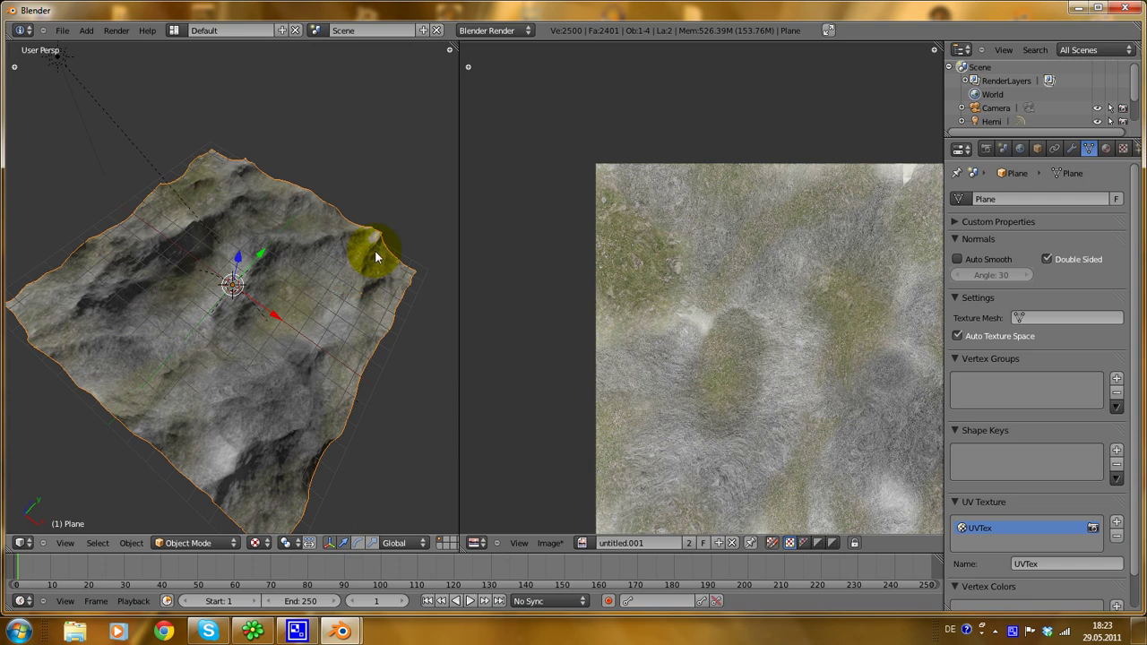
Step: Set the mapping coordinates of the material's color texture, Texture.001, to UV
{"action": "left_click", "coordinate": [1124, 149]}
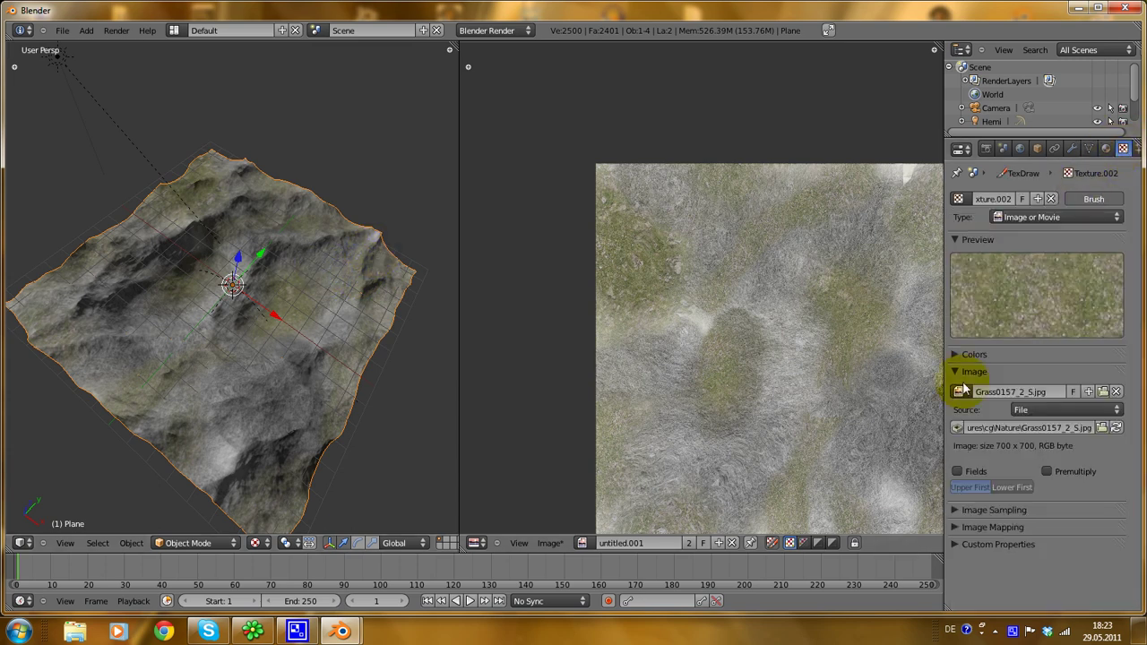
{"action": "left_click", "coordinate": [1088, 200]}
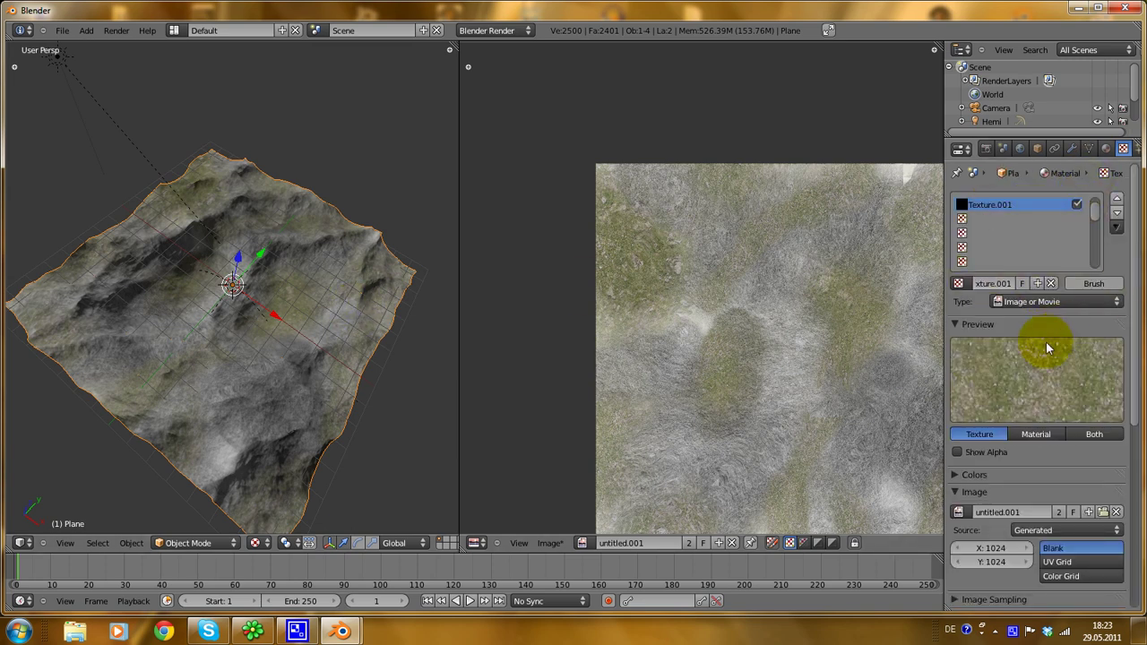
{"action": "scroll", "coordinate": [1046, 341], "scroll_direction": "down", "scroll_amount": 8}
{"action": "scroll", "coordinate": [1032, 352], "scroll_direction": "up", "scroll_amount": 6}
{"action": "scroll", "coordinate": [929, 486], "scroll_direction": "down", "scroll_amount": 5}
{"action": "scroll", "coordinate": [1055, 448], "scroll_direction": "down", "scroll_amount": 7}
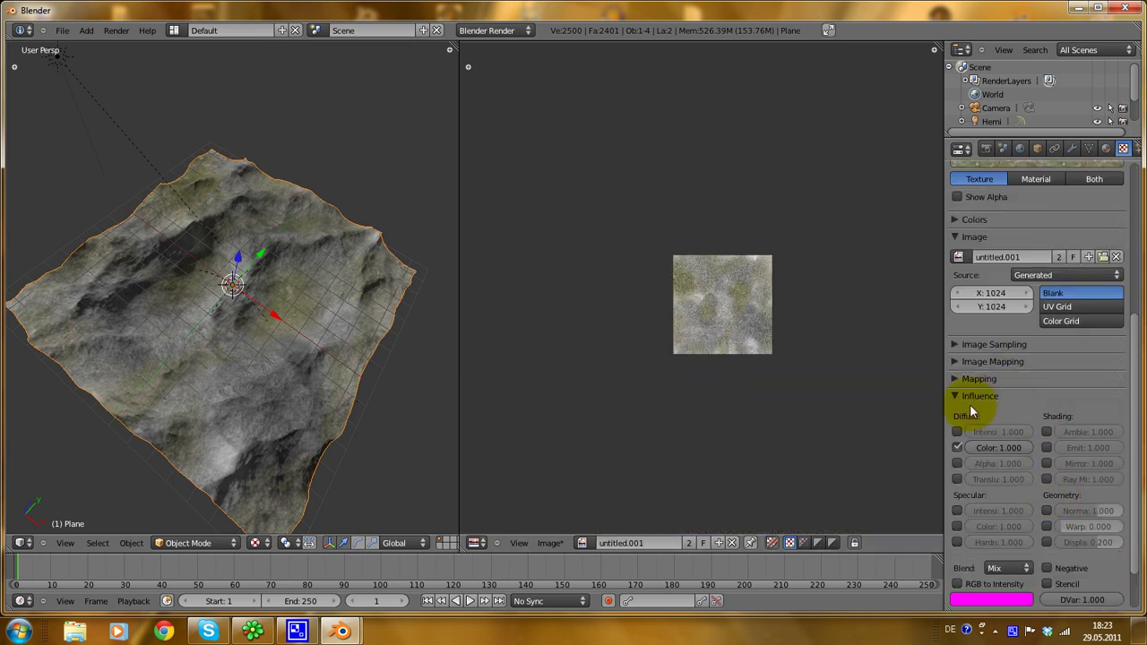
{"action": "left_click", "coordinate": [954, 379]}
{"action": "left_click", "coordinate": [1035, 399]}
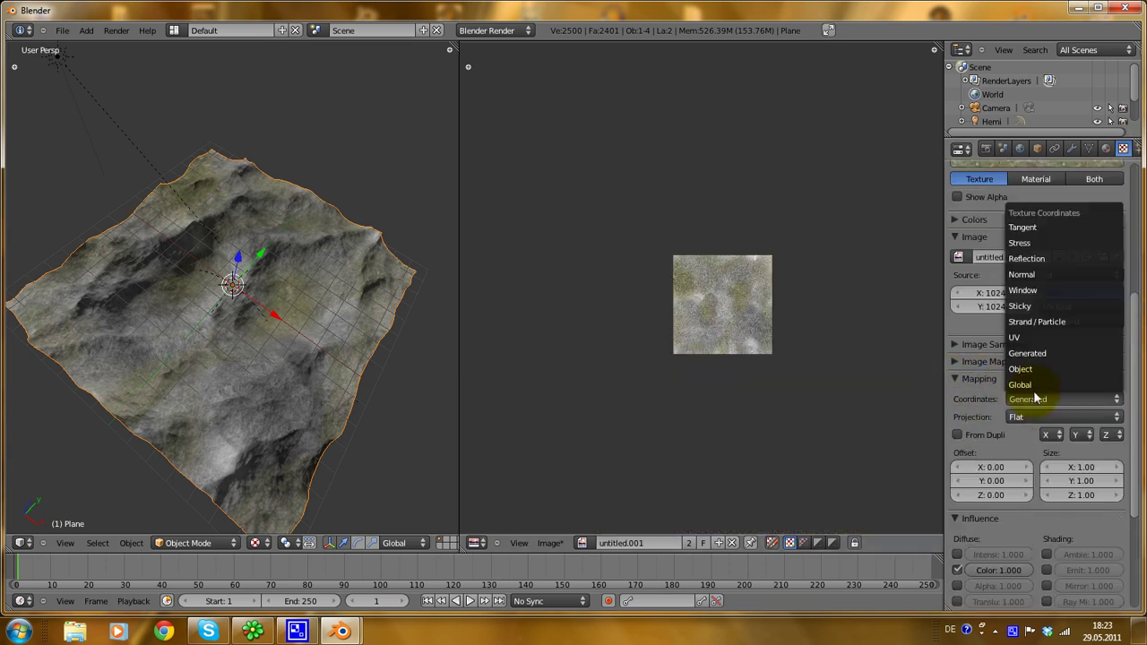
{"action": "left_click", "coordinate": [1044, 398]}
{"action": "left_click", "coordinate": [1041, 398]}
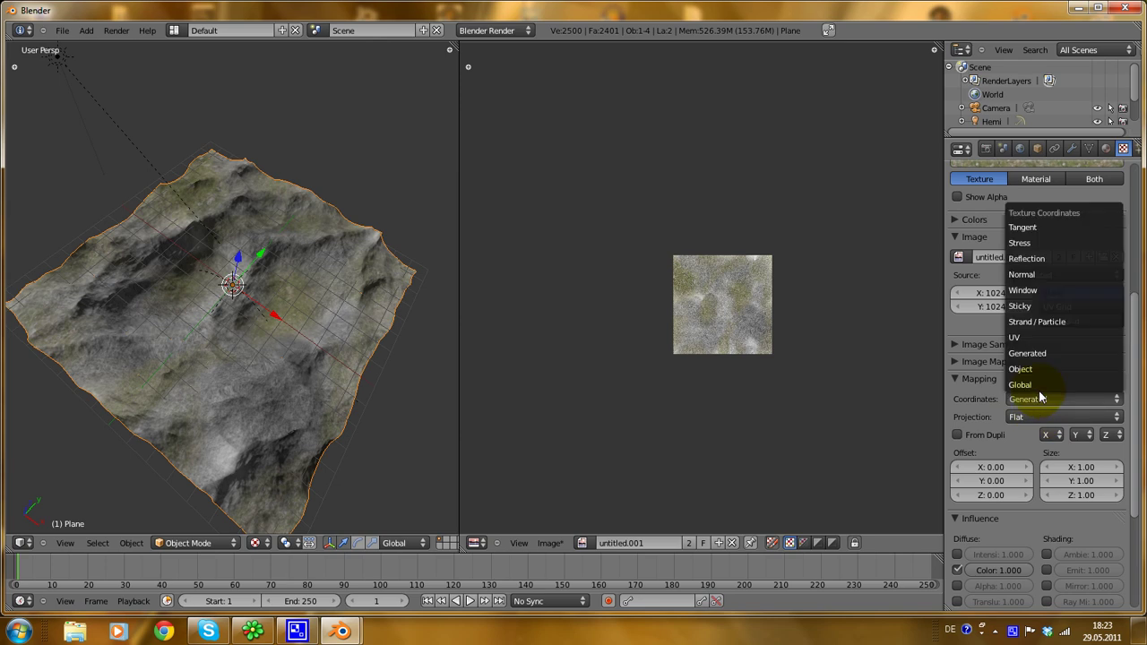
{"action": "left_click", "coordinate": [1037, 345]}
Step: Select the material's normal map texture and check its image and mapping coordinates
{"action": "scroll", "coordinate": [994, 323], "scroll_direction": "up", "scroll_amount": 9}
{"action": "left_click", "coordinate": [981, 204]}
{"action": "scroll", "coordinate": [1011, 340], "scroll_direction": "down", "scroll_amount": 7}
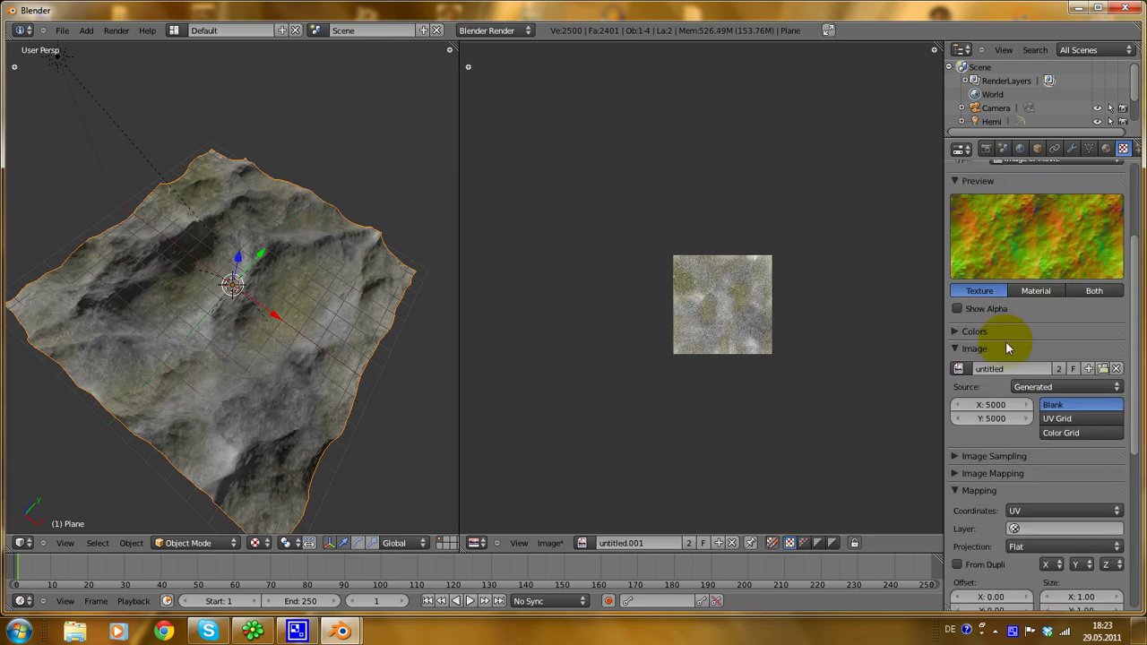
{"action": "scroll", "coordinate": [253, 376], "scroll_direction": "up", "scroll_amount": 4}
{"action": "scroll", "coordinate": [242, 363], "scroll_direction": "down", "scroll_amount": 5}
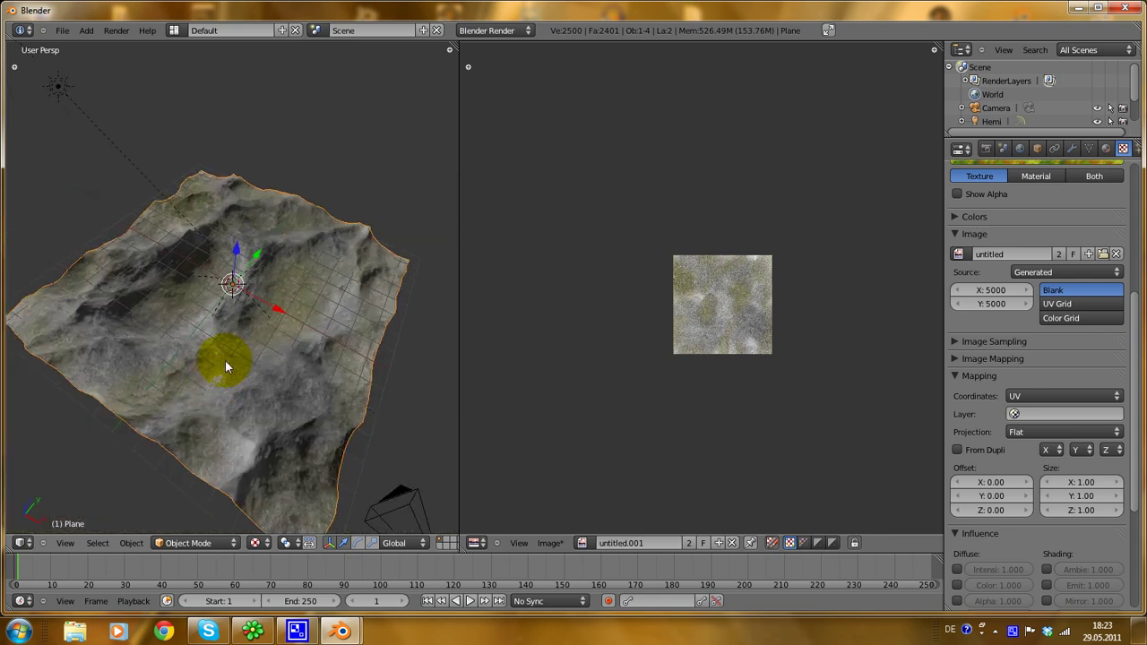
Step: Move the Sun lamp about 7.09 units, mainly along X, and inspect the lit mesh
{"action": "middle_click_drag", "start_coordinate": [225, 360], "coordinate": [260, 421]}
{"action": "scroll", "coordinate": [171, 368], "scroll_direction": "down", "scroll_amount": 3}
{"action": "scroll", "coordinate": [225, 427], "scroll_direction": "down", "scroll_amount": 3}
{"action": "scroll", "coordinate": [220, 430], "scroll_direction": "down", "scroll_amount": 2}
{"action": "right_click", "coordinate": [374, 233]}
{"action": "scroll", "coordinate": [364, 260], "scroll_direction": "up", "scroll_amount": 2}
{"action": "key", "text": "g"}
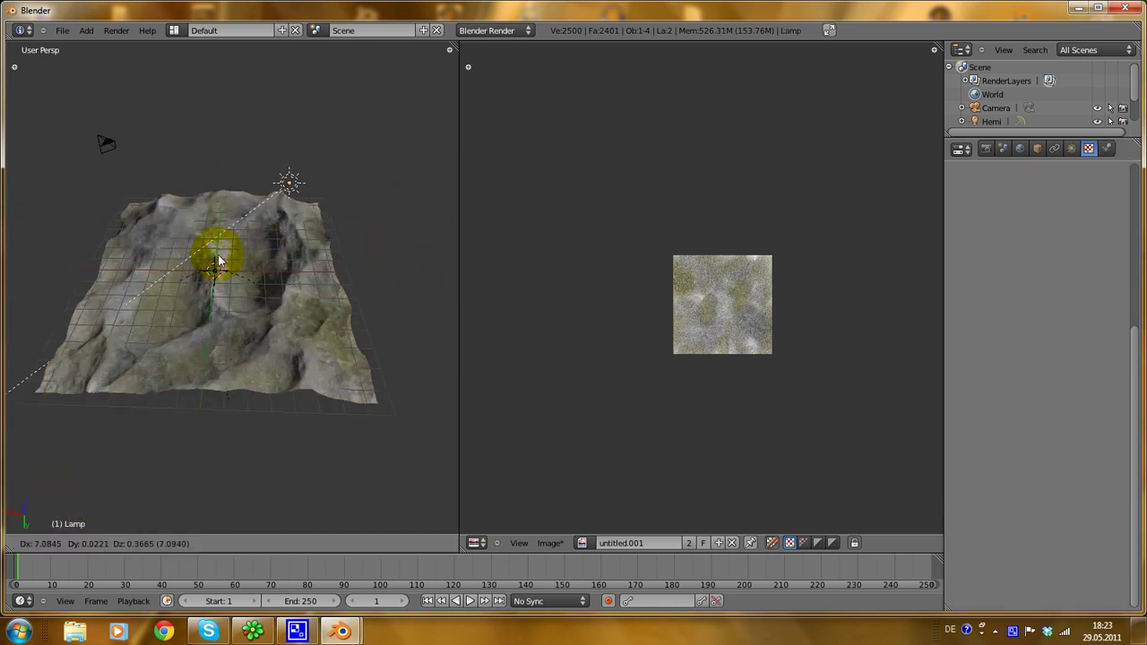
{"action": "left_click", "coordinate": [218, 261]}
{"action": "scroll", "coordinate": [183, 305], "scroll_direction": "up", "scroll_amount": 4}
{"action": "middle_click_drag", "start_coordinate": [330, 356], "coordinate": [207, 366]}
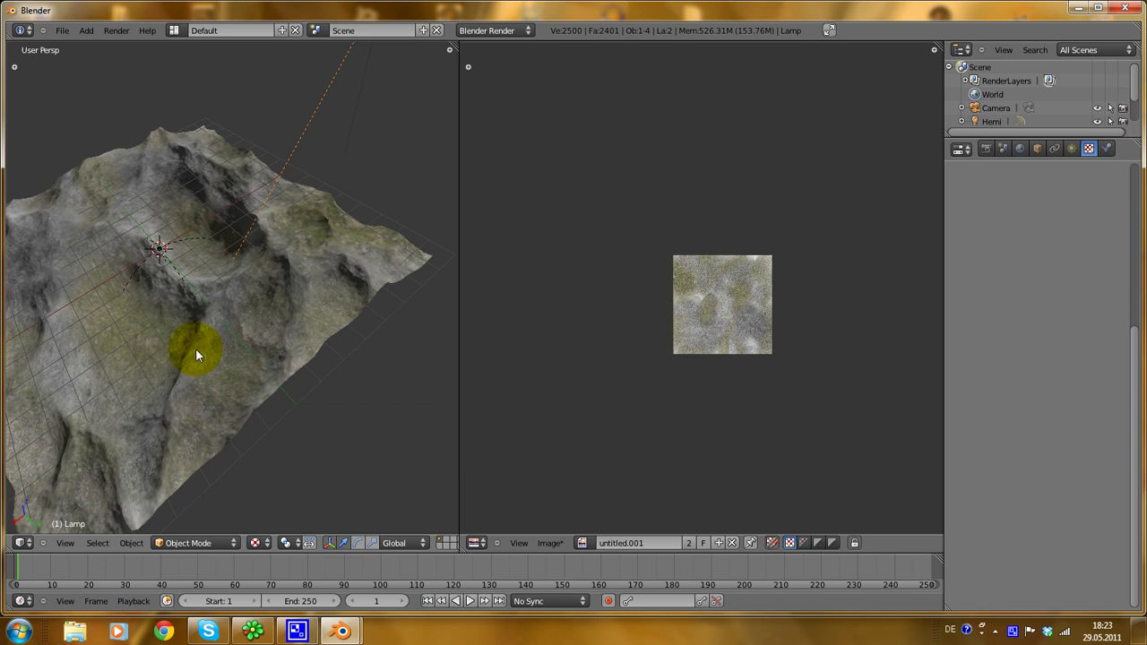